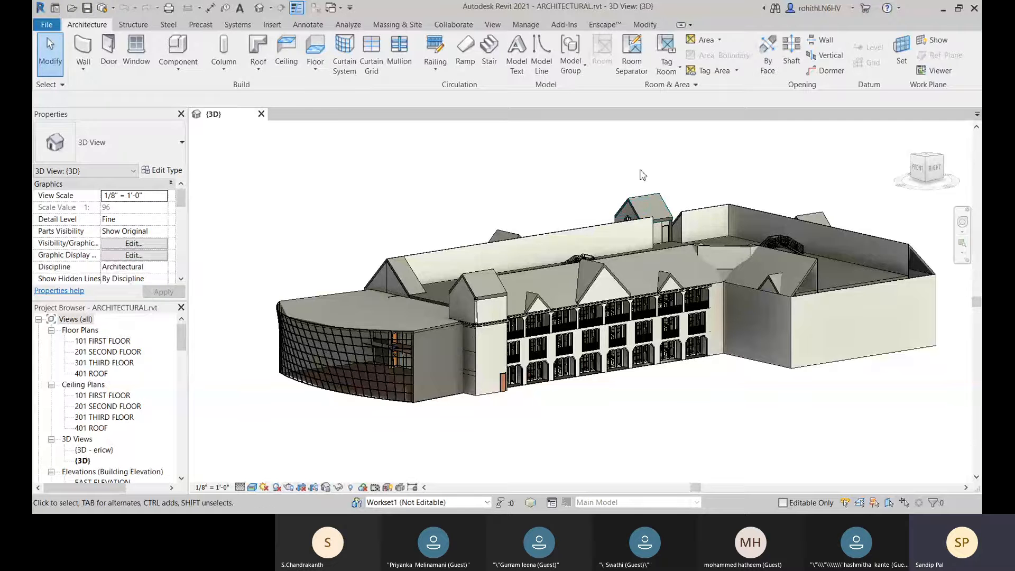
{"action": "left_click", "coordinate": [496, 31]}
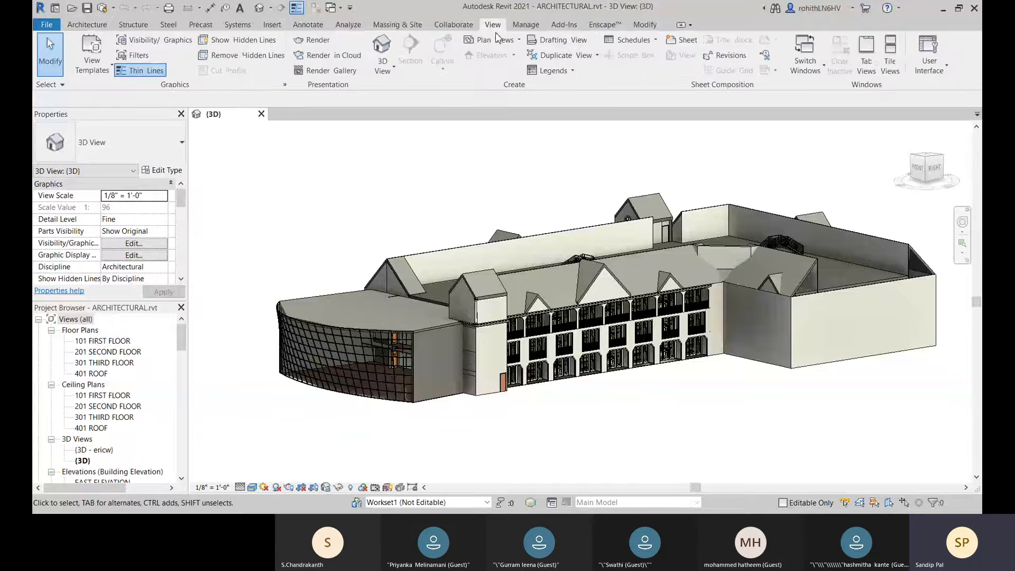
{"action": "left_click", "coordinate": [395, 72]}
{"action": "left_click", "coordinate": [392, 73]}
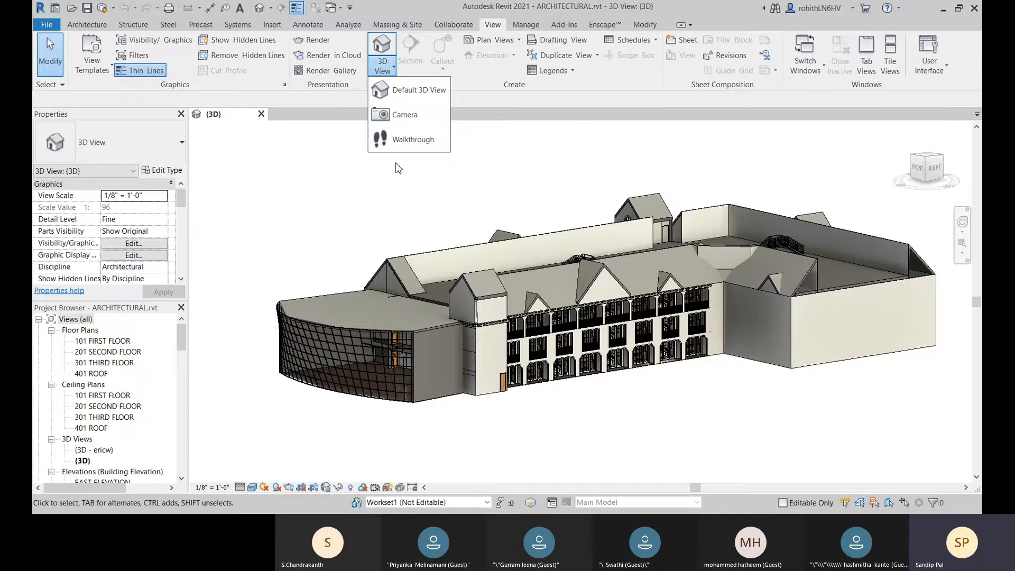
{"action": "left_click", "coordinate": [382, 176]}
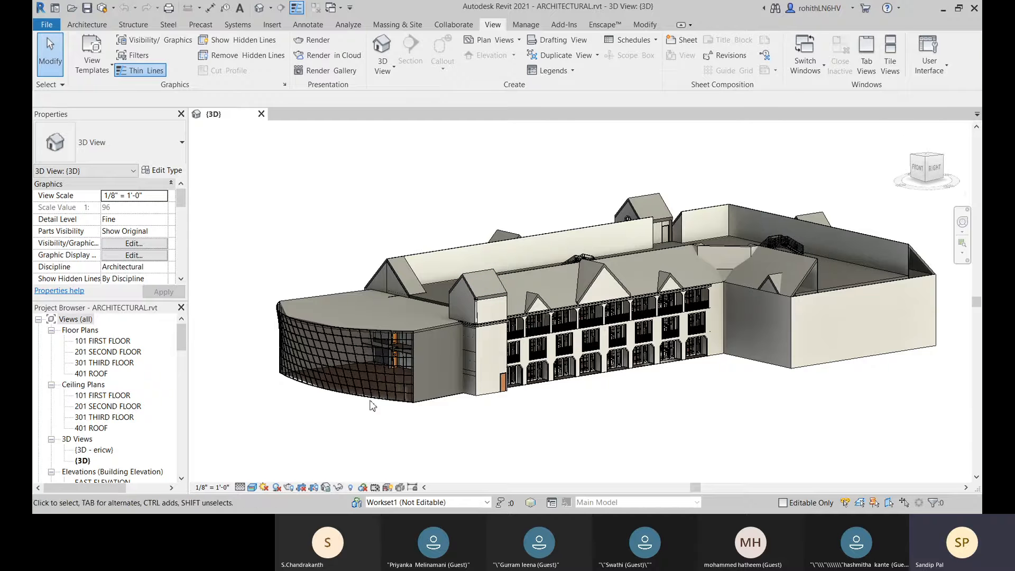
{"action": "middle_click_drag", "start_coordinate": [351, 272], "coordinate": [347, 258], "text": "shift"}
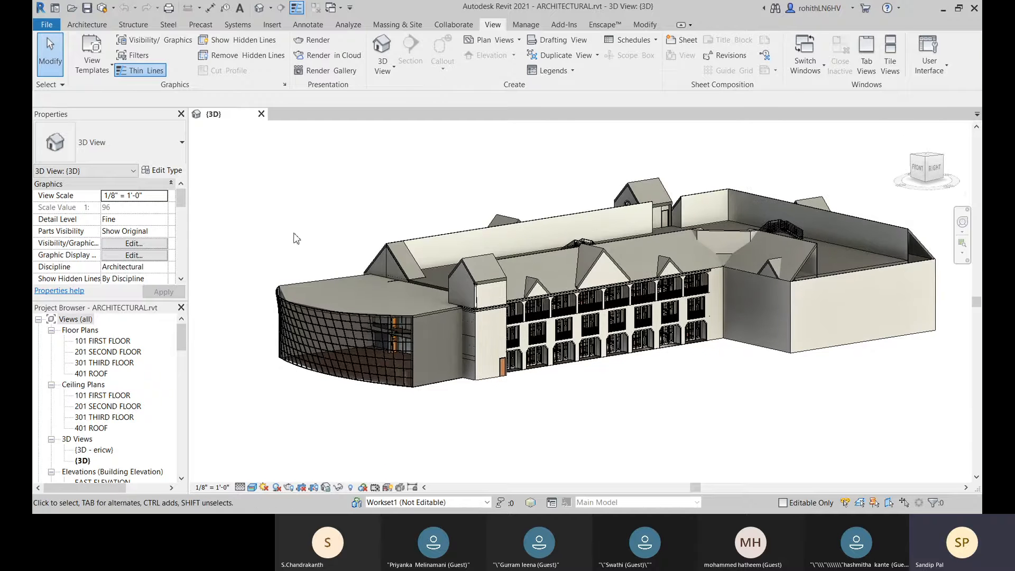
{"action": "middle_click_drag", "start_coordinate": [571, 433], "coordinate": [534, 428]}
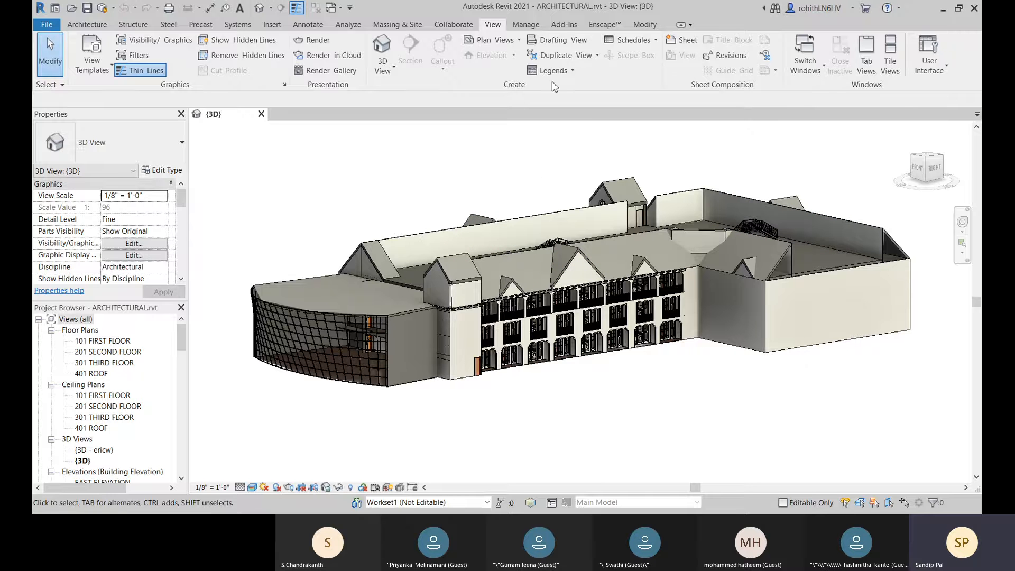
Step: View the type properties of the small gabled roof beside the curved glass wing
{"action": "left_click", "coordinate": [525, 25]}
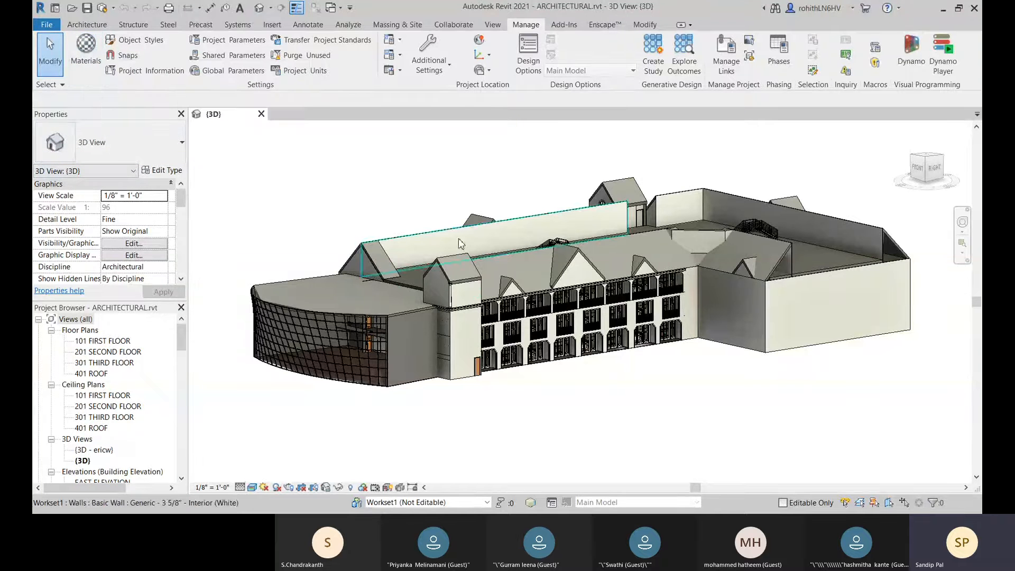
{"action": "left_click", "coordinate": [457, 273]}
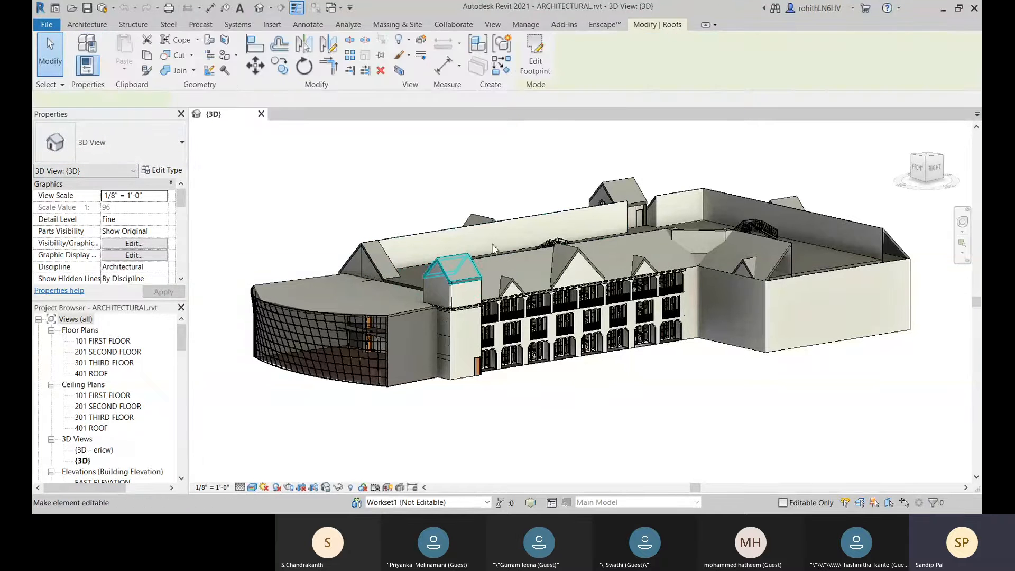
{"action": "left_click", "coordinate": [162, 169]}
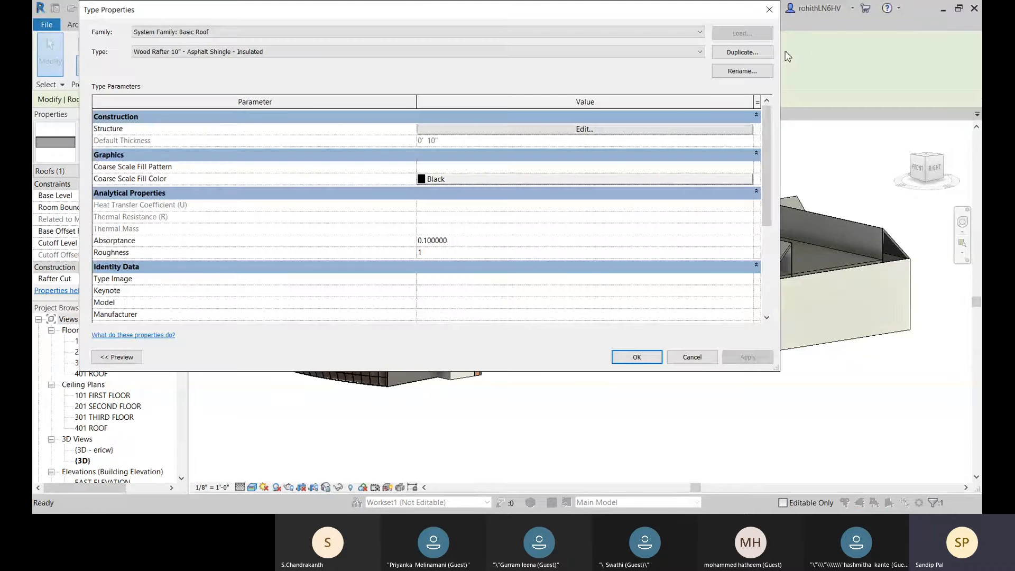
{"action": "left_click", "coordinate": [770, 9]}
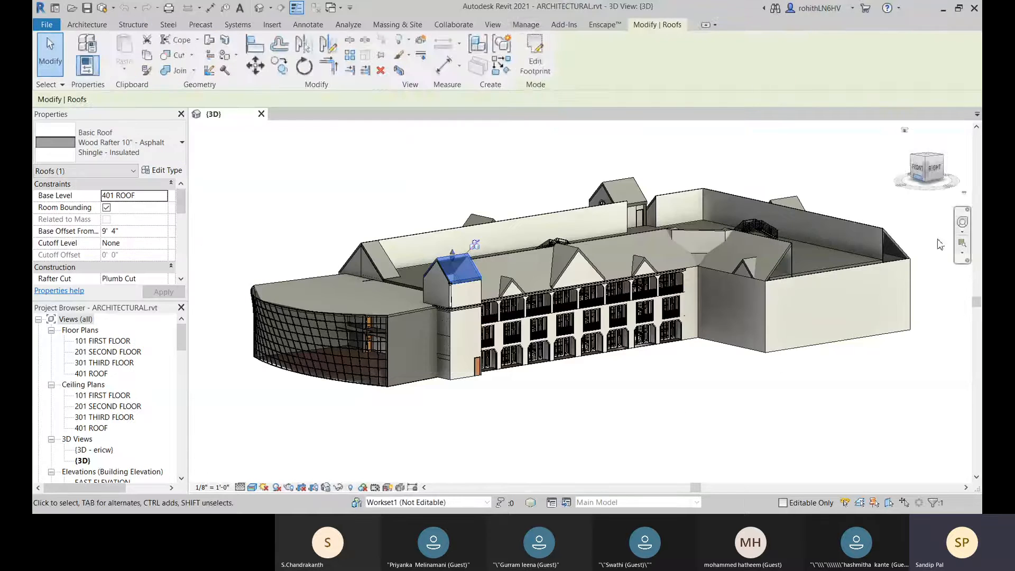
{"action": "left_click", "coordinate": [588, 432]}
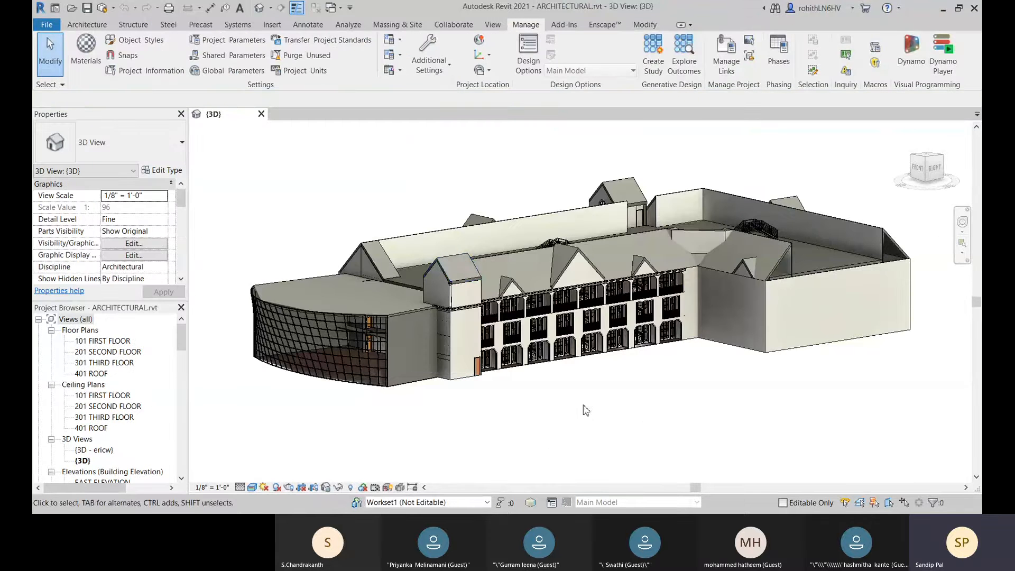
{"action": "middle_click_drag", "start_coordinate": [584, 410], "coordinate": [596, 410]}
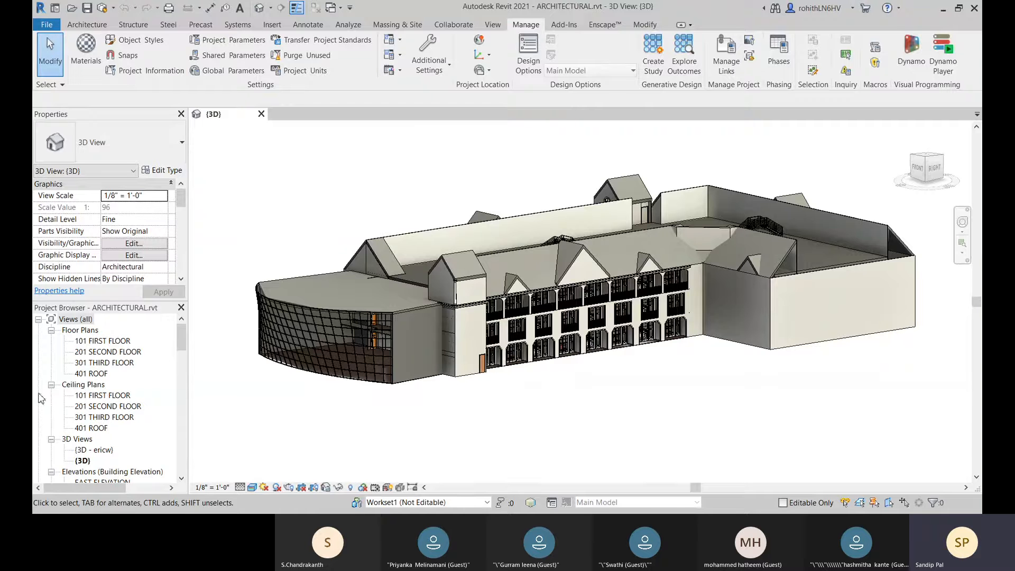
Step: Open the 101 FIRST FLOOR floor plan with the whole building in view and show the available 3D view types
{"action": "double_click", "coordinate": [93, 341]}
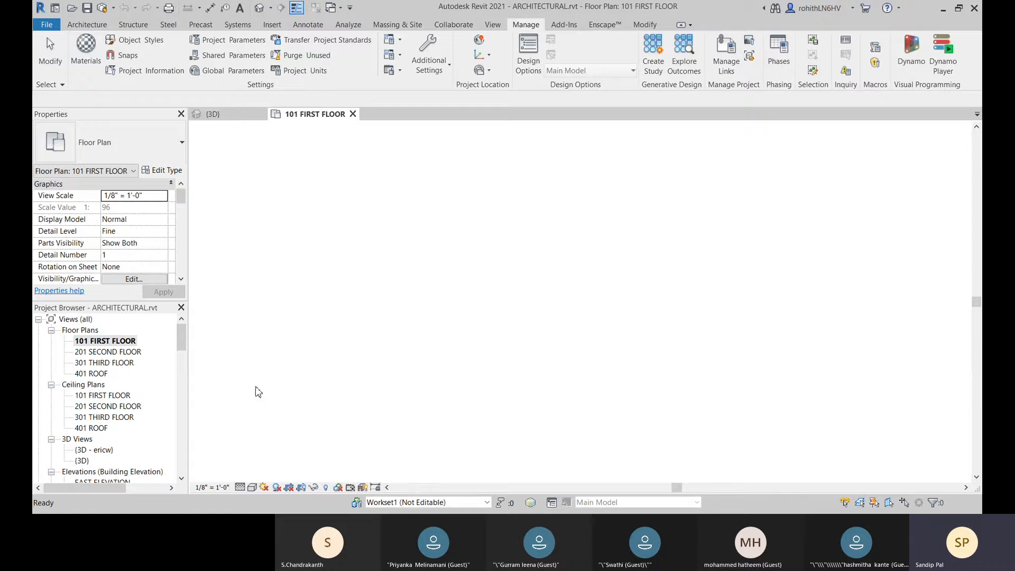
{"action": "scroll", "coordinate": [432, 314], "scroll_direction": "down", "scroll_amount": 1}
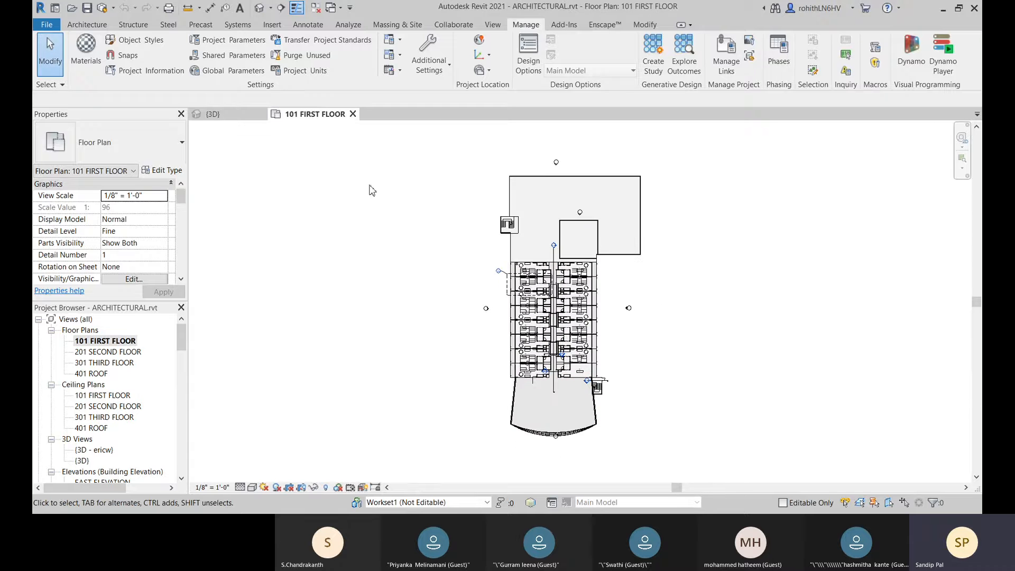
{"action": "left_click", "coordinate": [494, 26]}
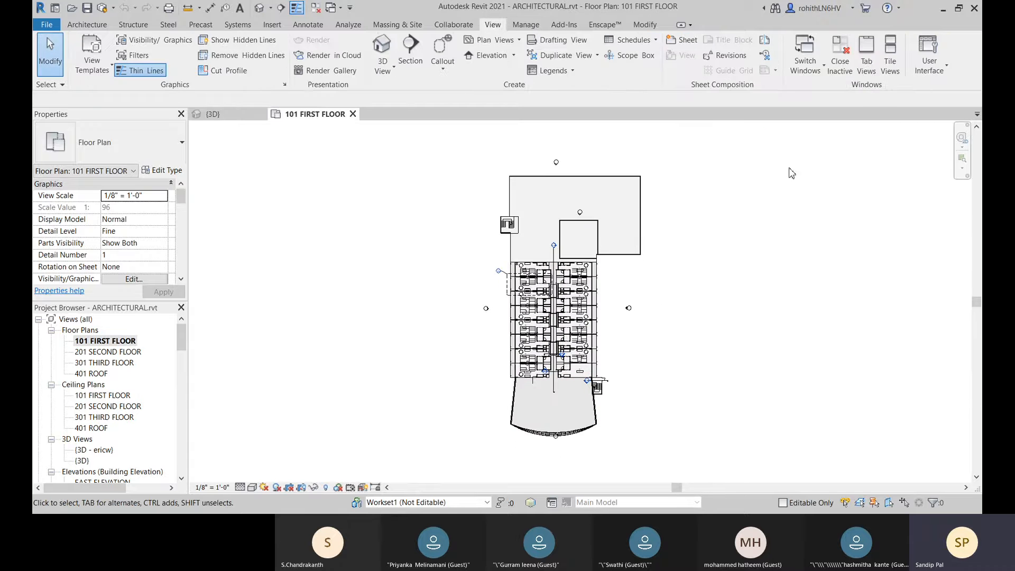
{"action": "left_click", "coordinate": [393, 74]}
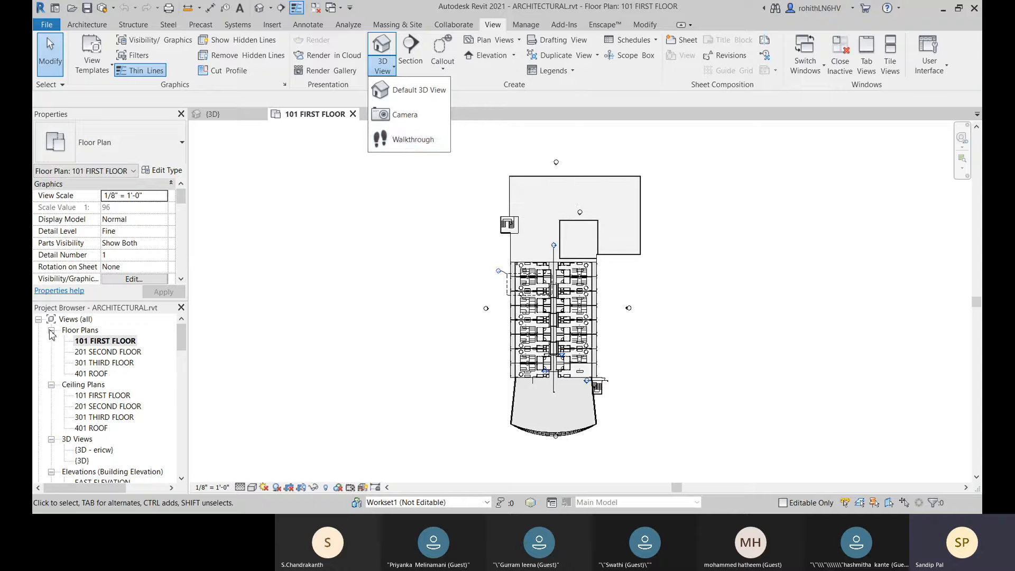
Step: Look through the project's listed views, elevations and schedules for existing walkthroughs
{"action": "scroll", "coordinate": [66, 341], "scroll_direction": "down", "scroll_amount": 4}
{"action": "scroll", "coordinate": [72, 353], "scroll_direction": "down", "scroll_amount": 1}
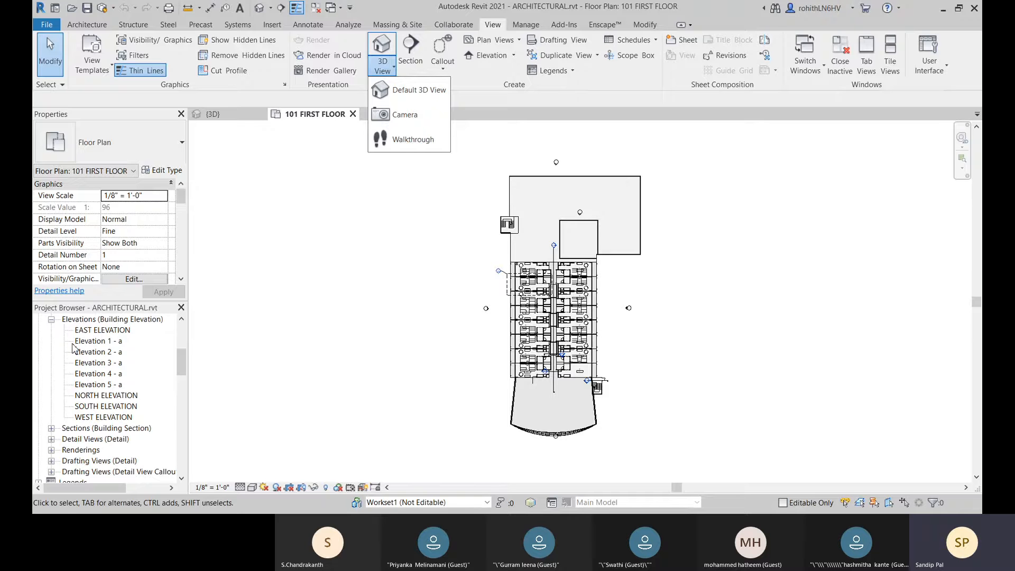
{"action": "scroll", "coordinate": [72, 347], "scroll_direction": "down", "scroll_amount": 2}
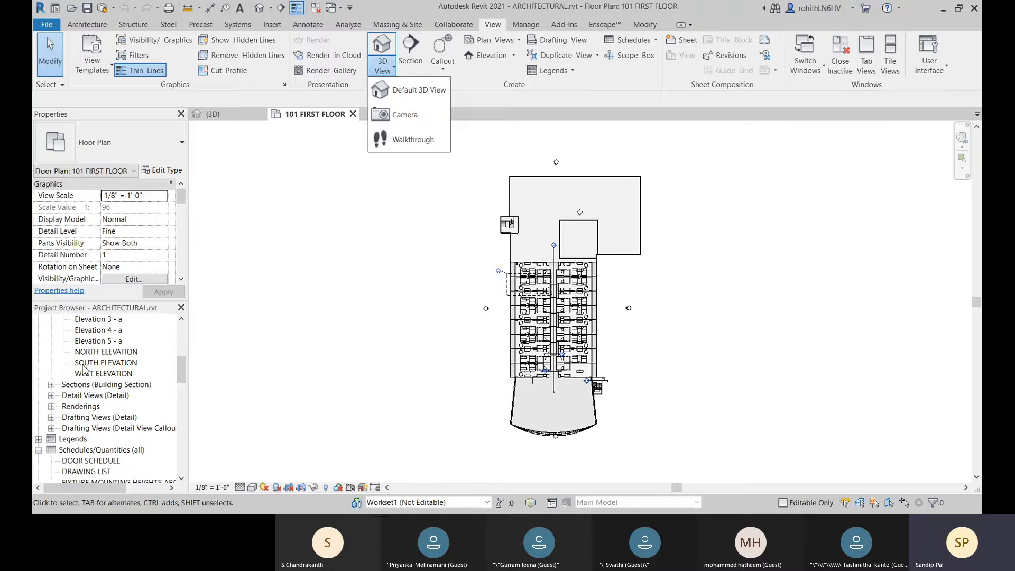
{"action": "scroll", "coordinate": [95, 382], "scroll_direction": "down", "scroll_amount": 2}
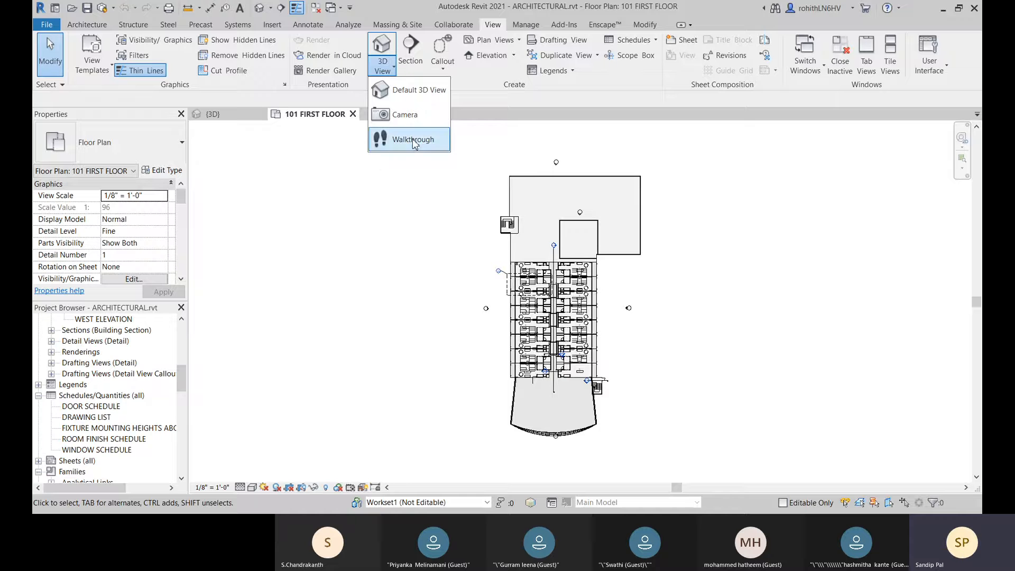
{"action": "scroll", "coordinate": [72, 452], "scroll_direction": "up", "scroll_amount": 3}
{"action": "scroll", "coordinate": [82, 420], "scroll_direction": "up", "scroll_amount": 5}
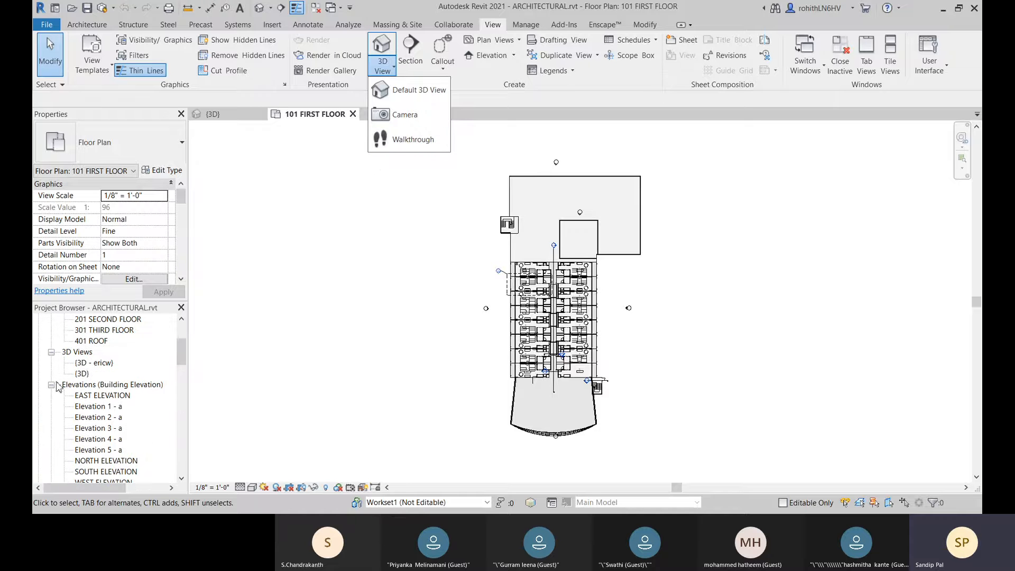
{"action": "scroll", "coordinate": [58, 386], "scroll_direction": "up", "scroll_amount": 4}
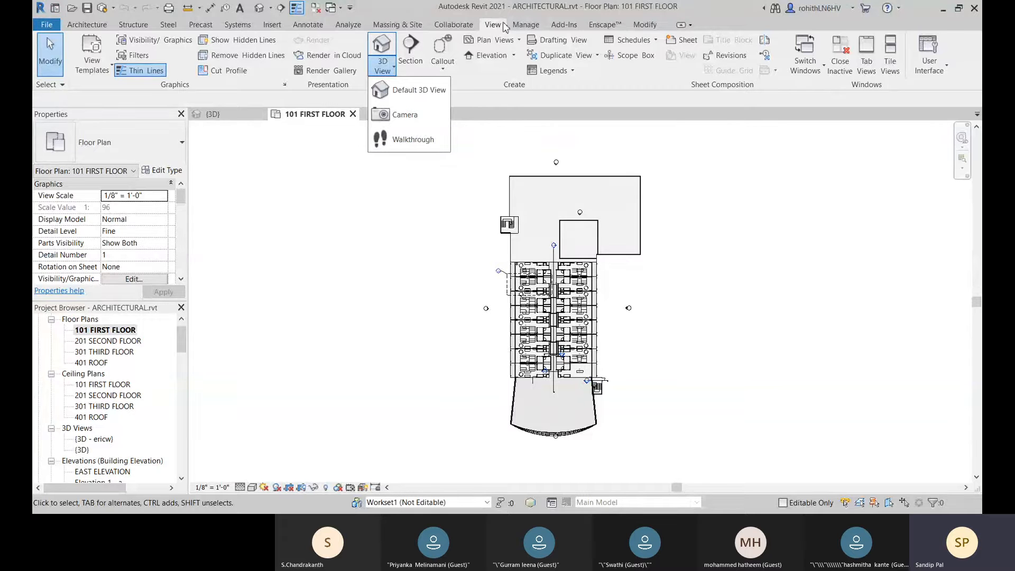
{"action": "left_click", "coordinate": [483, 107]}
{"action": "left_click", "coordinate": [393, 68]}
{"action": "left_click", "coordinate": [503, 100]}
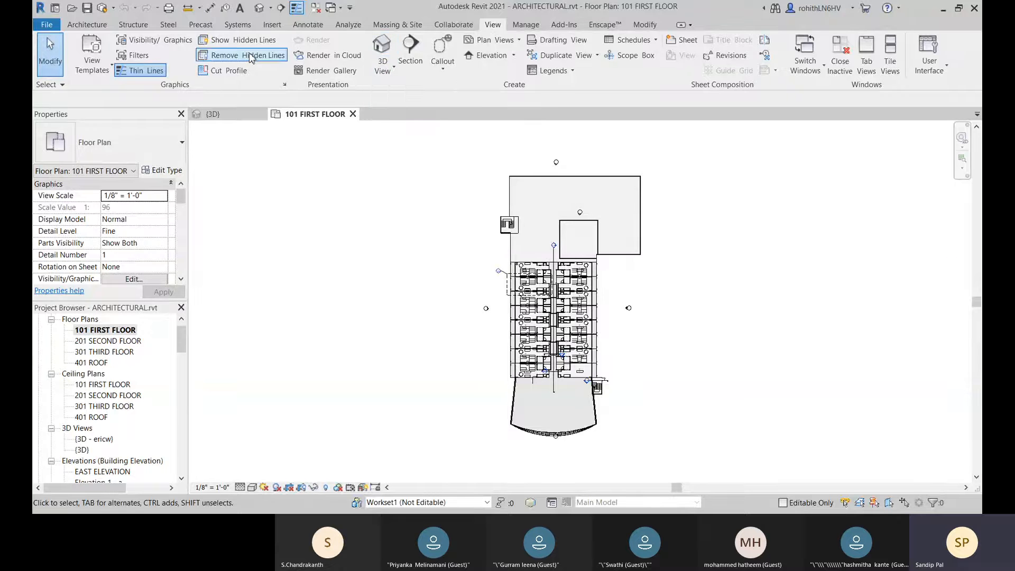
{"action": "left_click", "coordinate": [271, 9]}
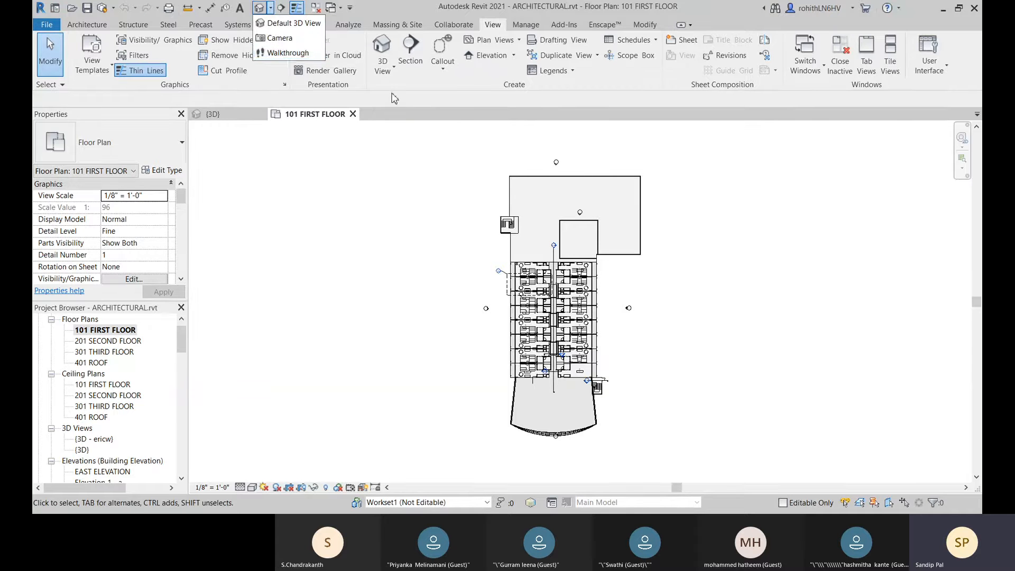
Step: Start a walkthrough on the first-floor plan and place key frames from the building's west side around its north end to the east side
{"action": "left_click", "coordinate": [394, 69]}
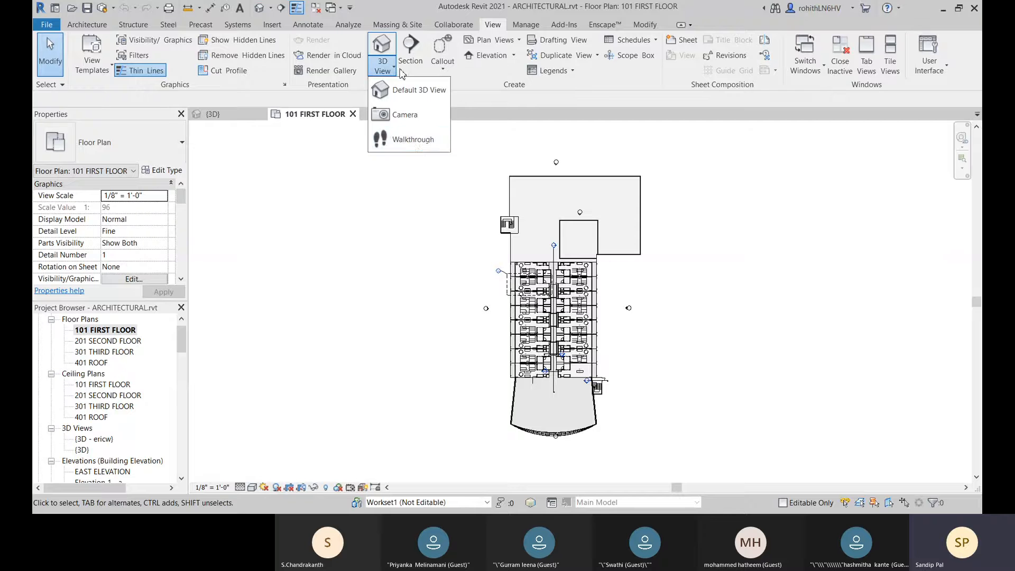
{"action": "left_click", "coordinate": [413, 139]}
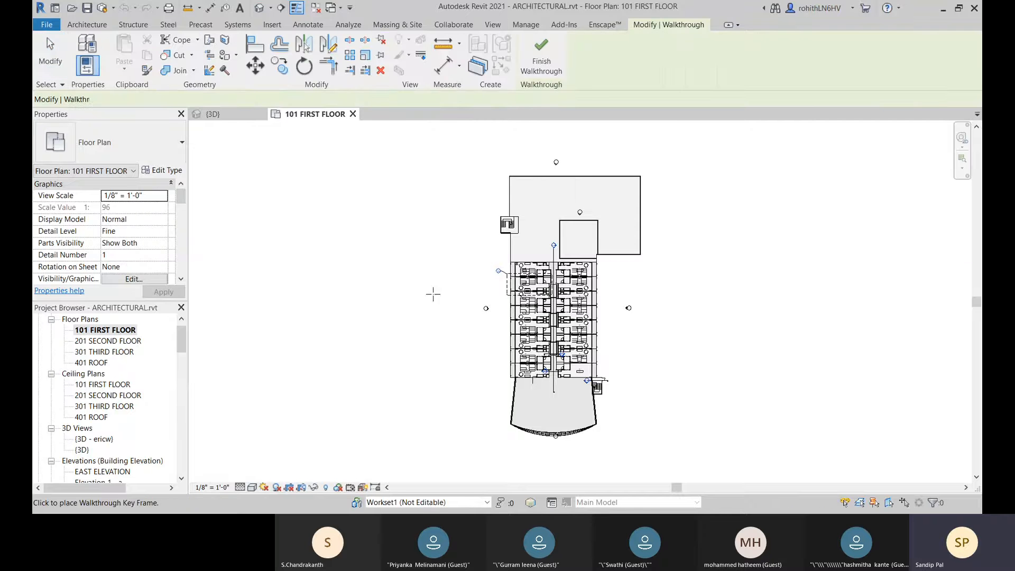
{"action": "scroll", "coordinate": [421, 244], "scroll_direction": "down", "scroll_amount": 1}
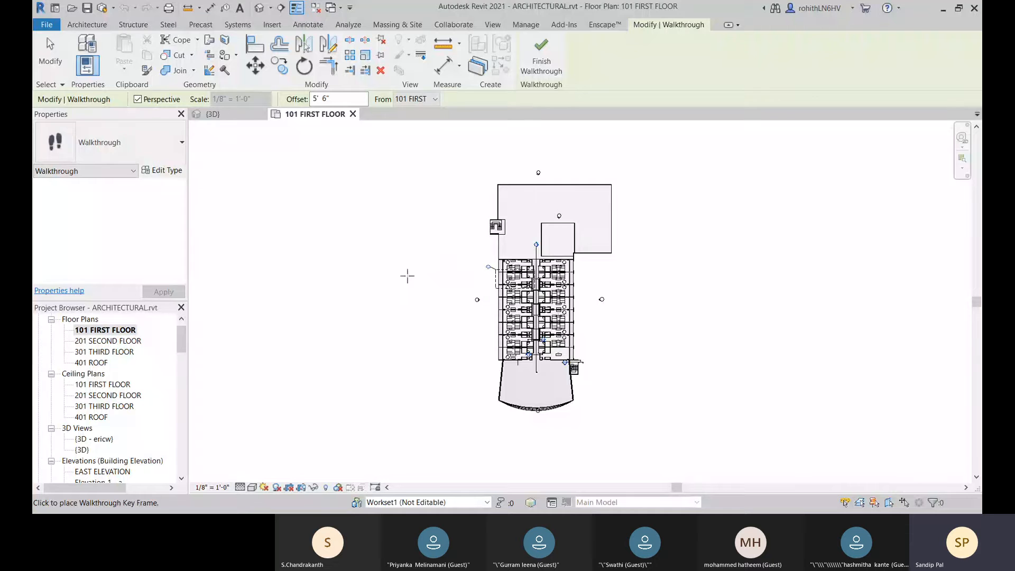
{"action": "left_click", "coordinate": [415, 243]}
{"action": "left_click", "coordinate": [438, 159]}
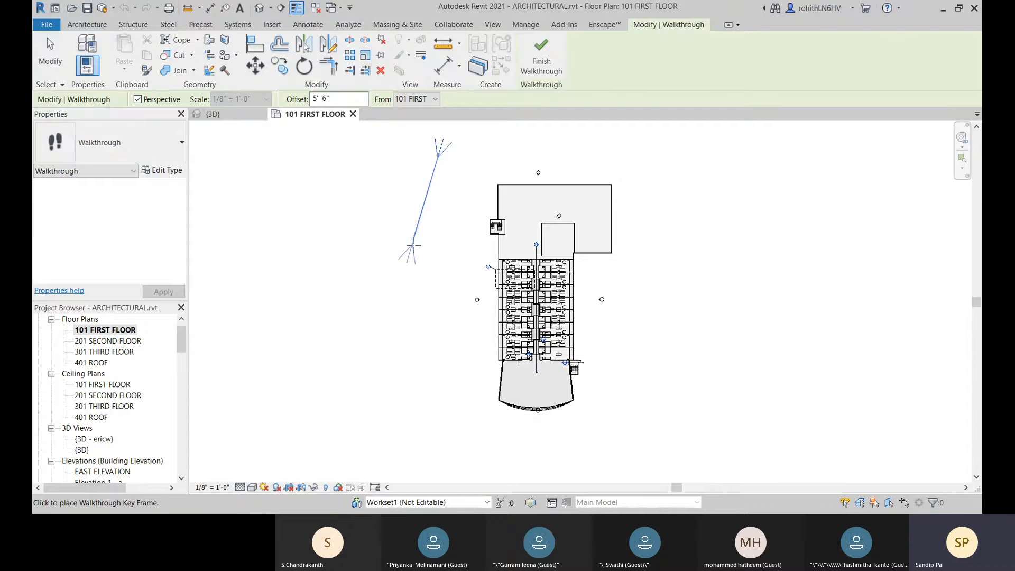
{"action": "left_click", "coordinate": [414, 246]}
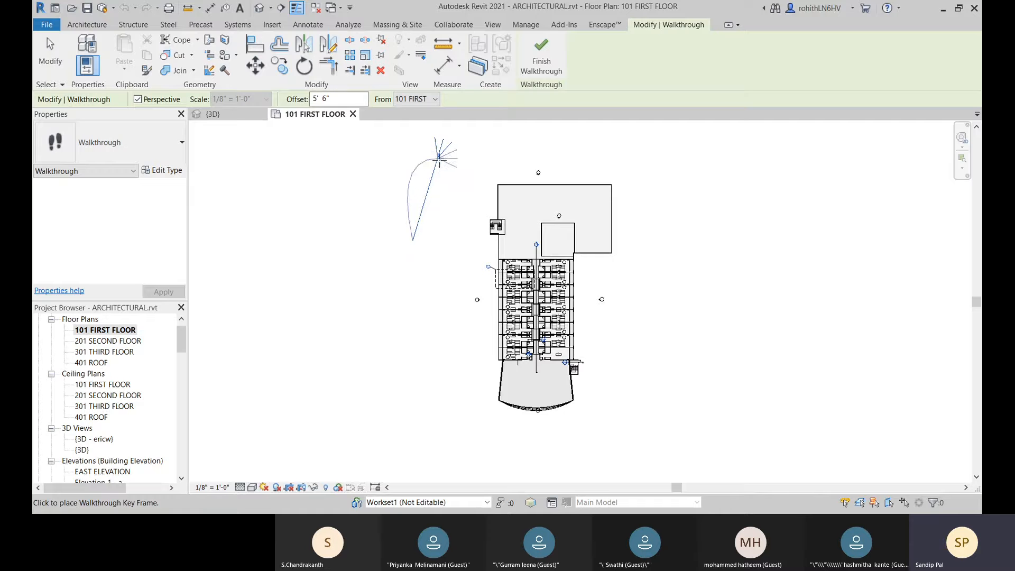
{"action": "middle_click_drag", "start_coordinate": [447, 168], "coordinate": [435, 184]}
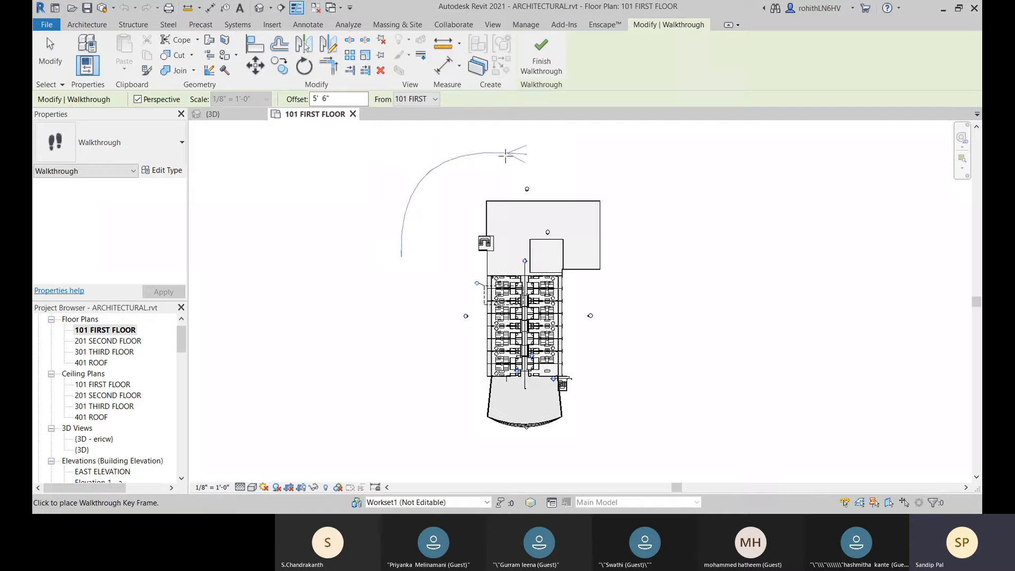
{"action": "left_click", "coordinate": [512, 150]}
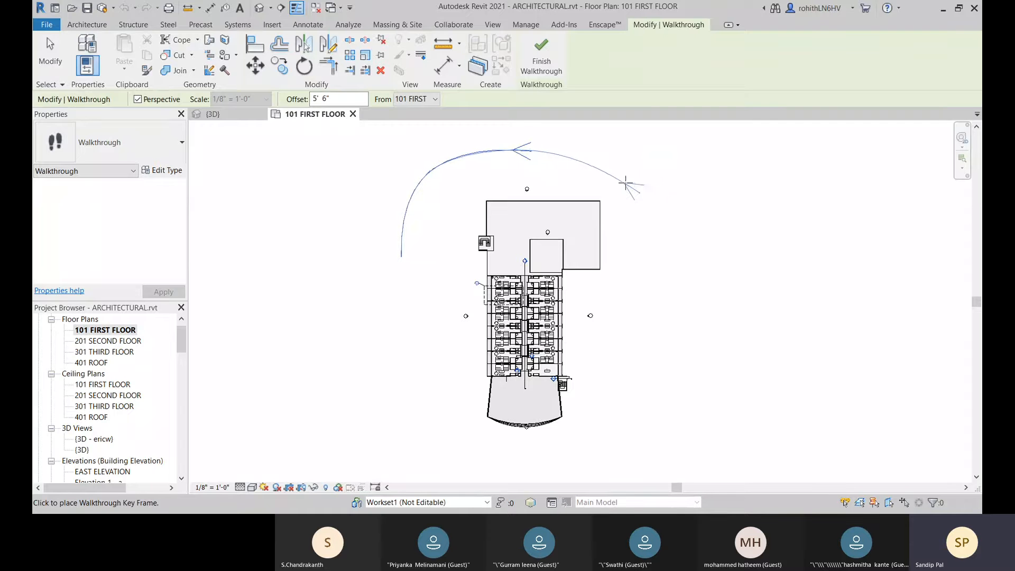
{"action": "left_click", "coordinate": [630, 181]}
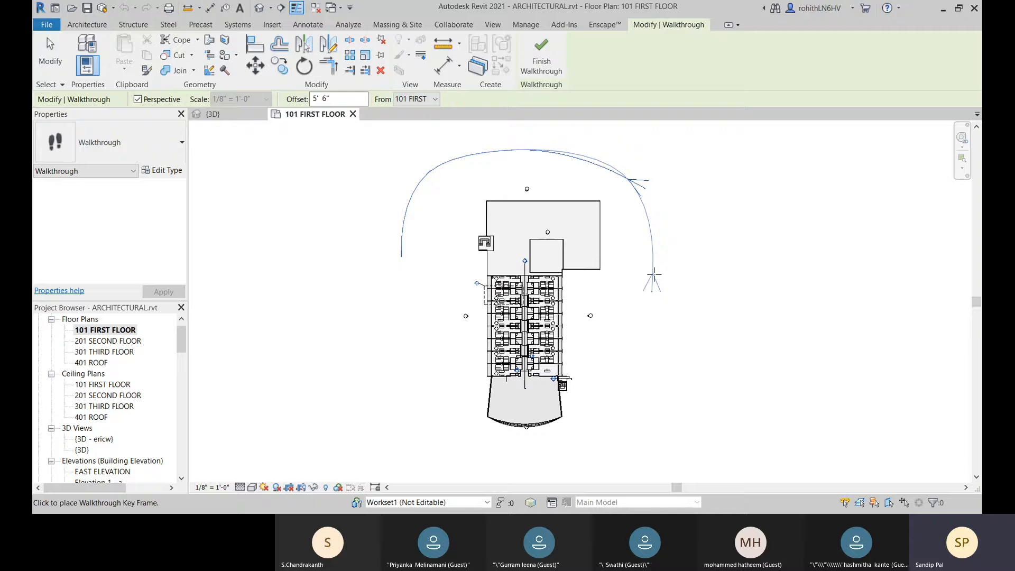
{"action": "left_click", "coordinate": [647, 299]}
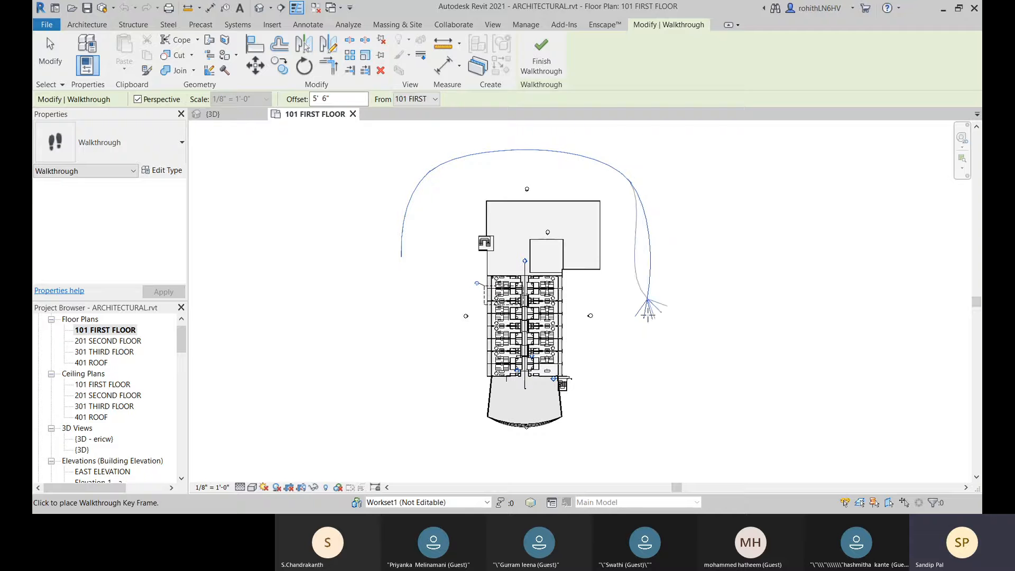
Step: Continue the walkthrough path with key frames around the building's south end and up its west side, completing the first loop
{"action": "middle_click_drag", "start_coordinate": [624, 448], "coordinate": [626, 397]}
{"action": "left_click", "coordinate": [591, 415]}
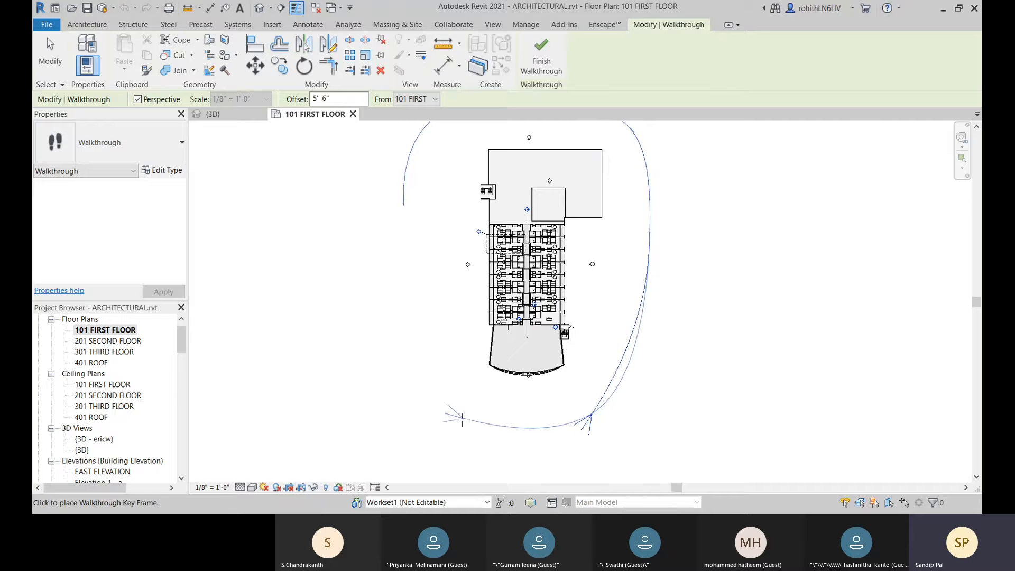
{"action": "left_click", "coordinate": [448, 406]}
{"action": "left_click", "coordinate": [386, 317]}
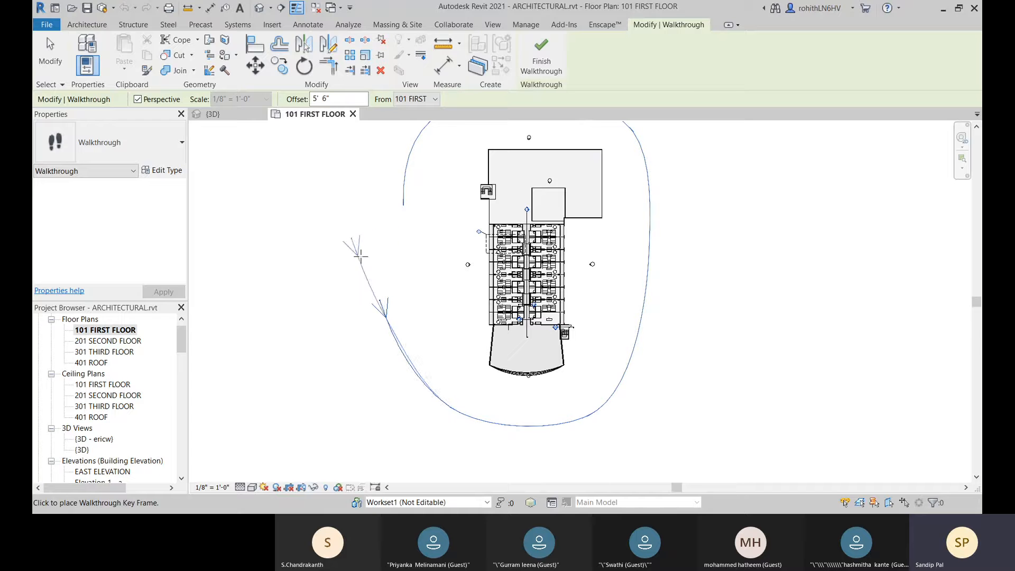
{"action": "middle_click_drag", "start_coordinate": [360, 256], "coordinate": [352, 313]}
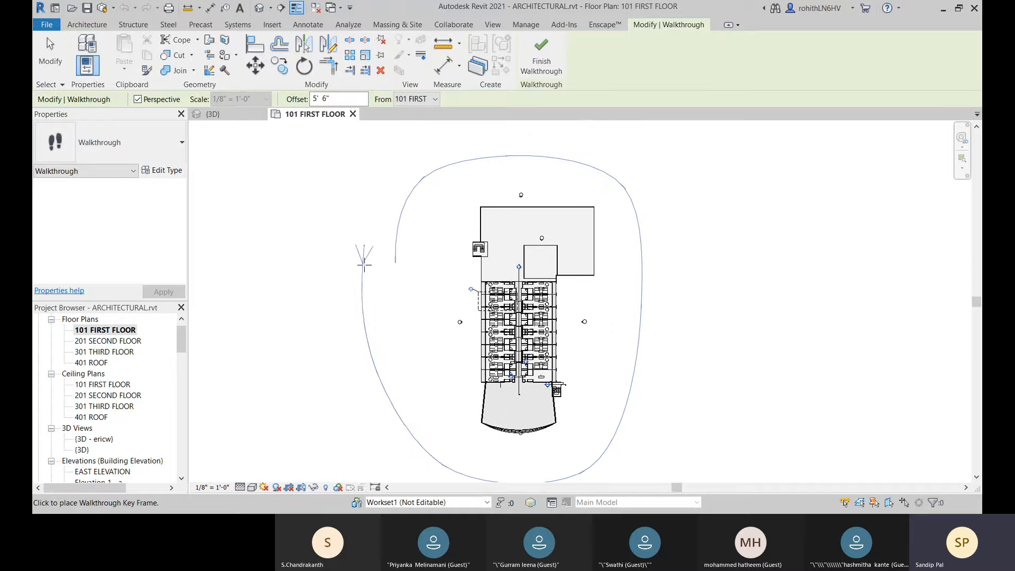
Step: Add a second, wider clockwise loop of key frames around the building, from the north-west past the east and south to the west side
{"action": "left_click", "coordinate": [416, 143]}
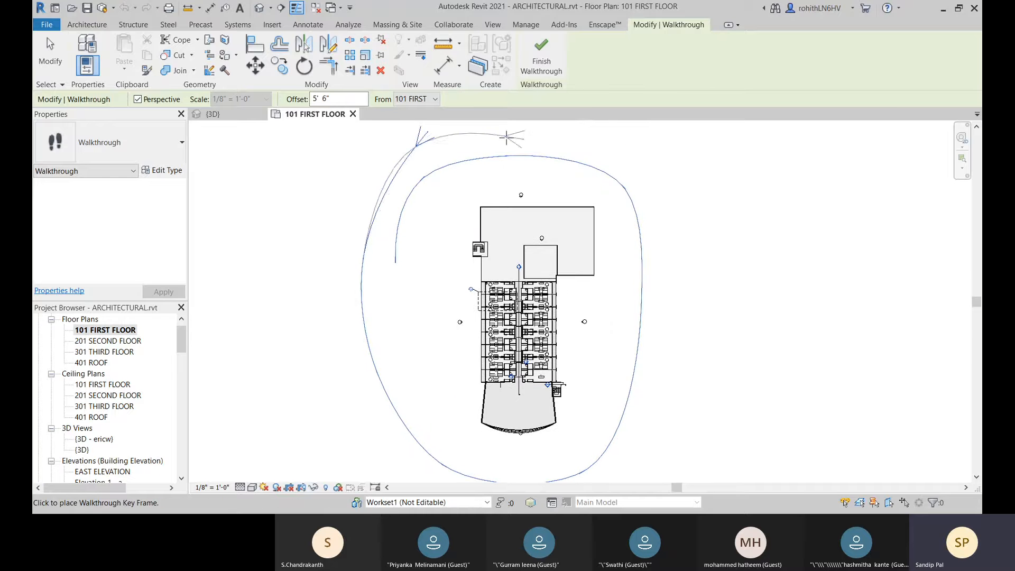
{"action": "middle_click_drag", "start_coordinate": [506, 138], "coordinate": [487, 204]}
{"action": "left_click", "coordinate": [568, 173]}
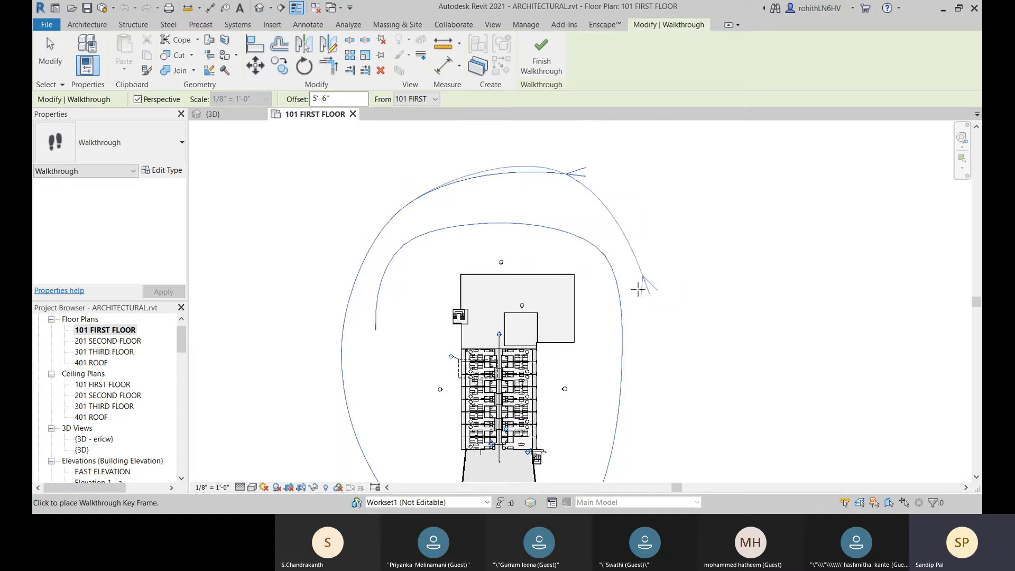
{"action": "middle_click_drag", "start_coordinate": [642, 249], "coordinate": [668, 145]}
{"action": "middle_click_drag", "start_coordinate": [706, 194], "coordinate": [687, 262]}
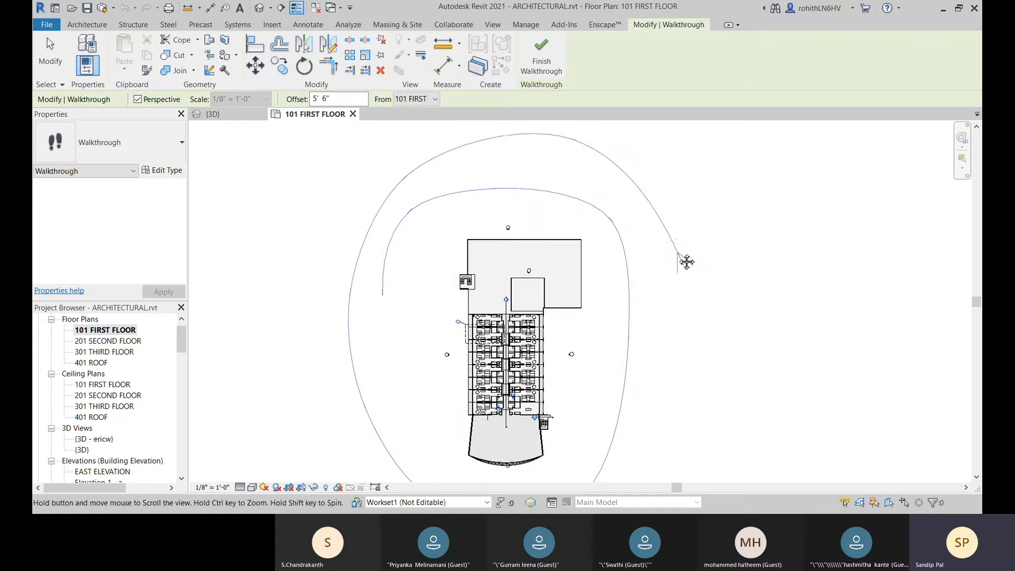
{"action": "middle_click_drag", "start_coordinate": [712, 297], "coordinate": [705, 156]}
{"action": "left_click", "coordinate": [667, 332]}
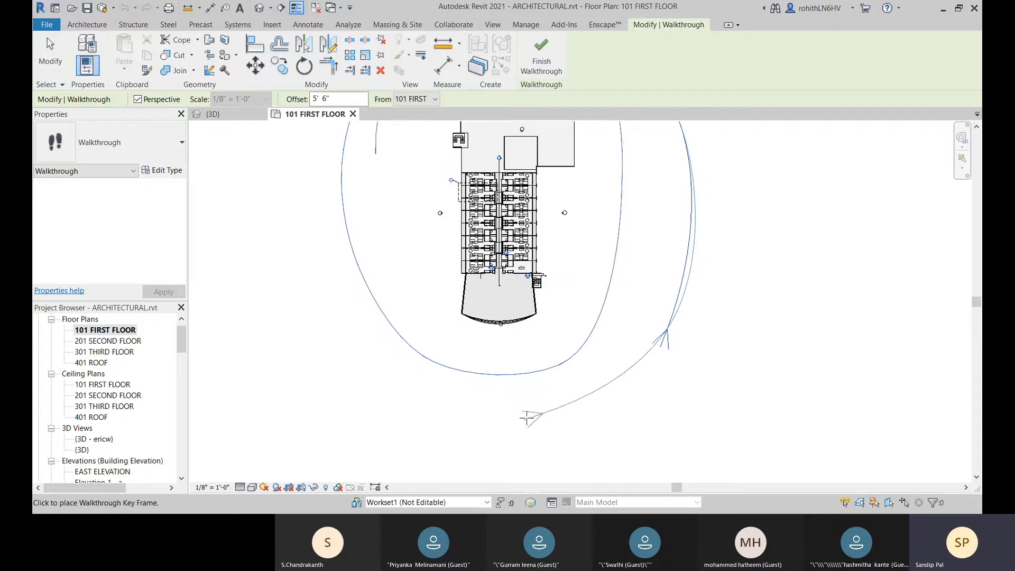
{"action": "left_click", "coordinate": [479, 414]}
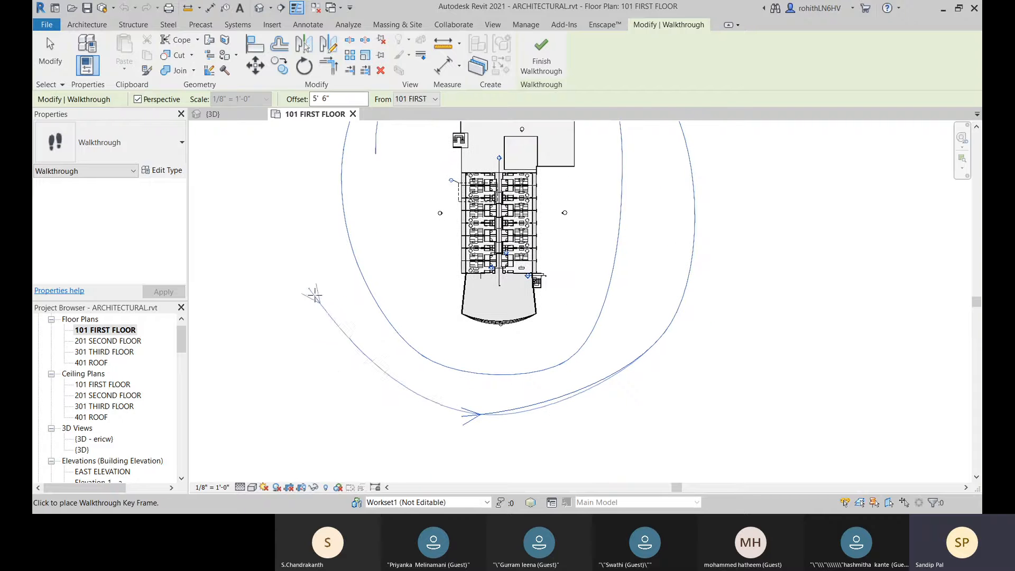
{"action": "left_click", "coordinate": [312, 213]}
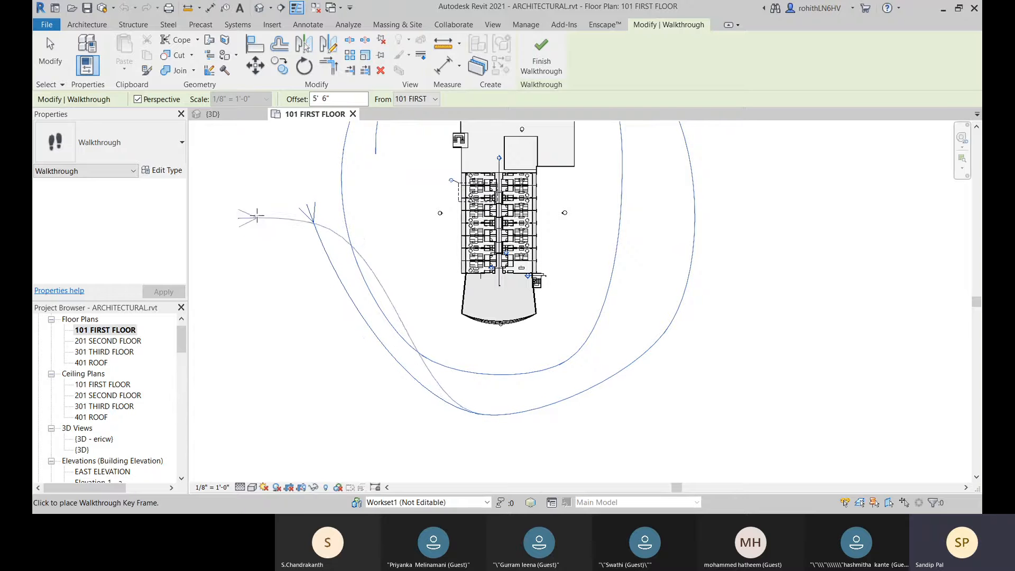
Step: Toggle the walkthrough's Perspective option off and back on
{"action": "right_click", "coordinate": [263, 187]}
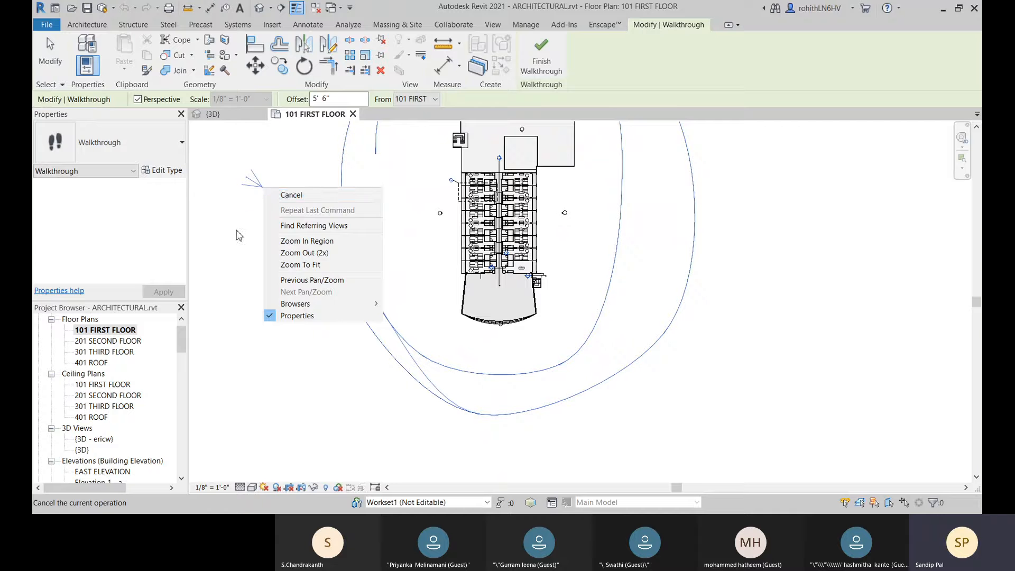
{"action": "left_click", "coordinate": [241, 212]}
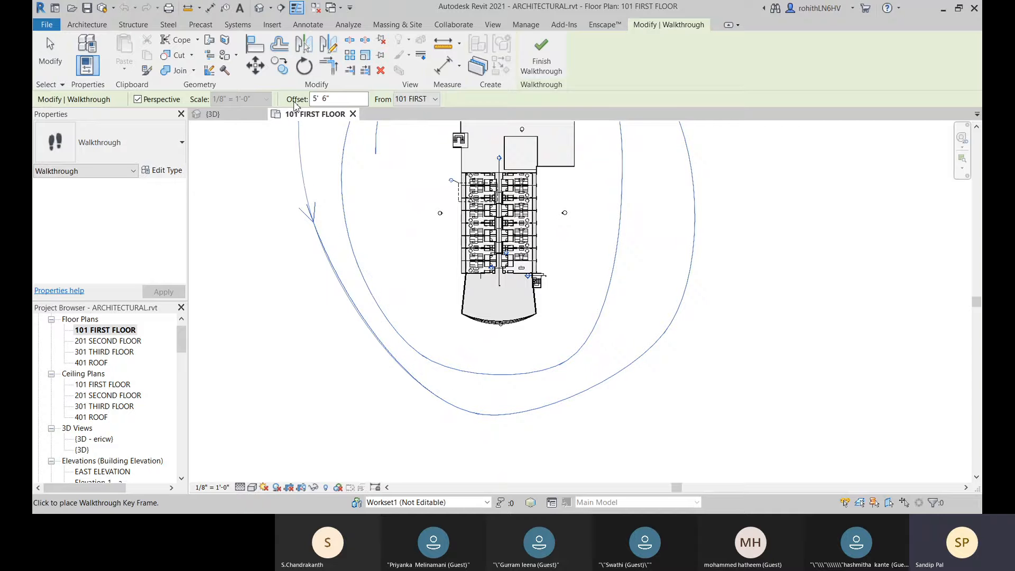
{"action": "left_click", "coordinate": [137, 100]}
{"action": "left_click", "coordinate": [138, 99]}
{"action": "left_click", "coordinate": [138, 99]}
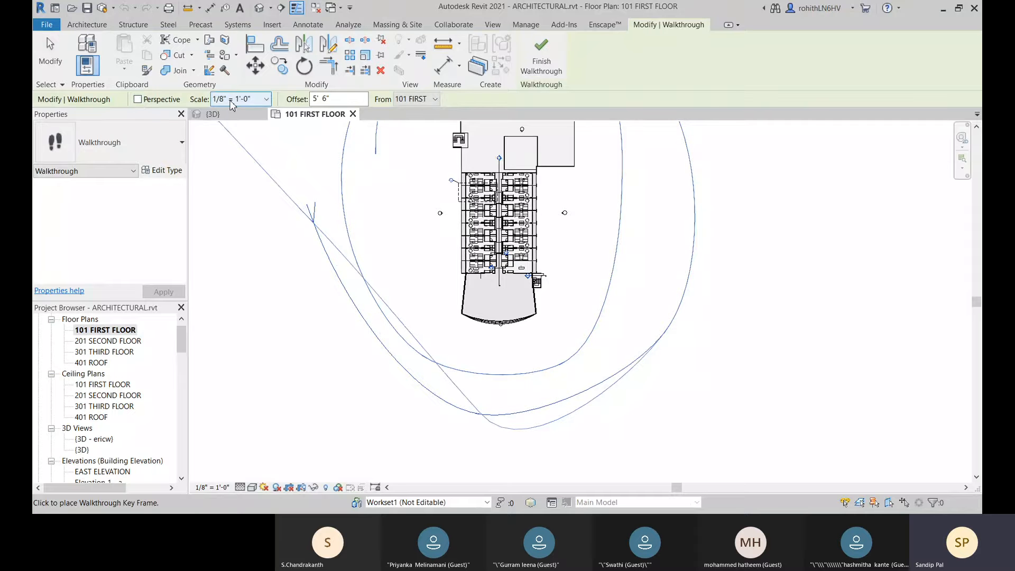
{"action": "left_click", "coordinate": [138, 99]}
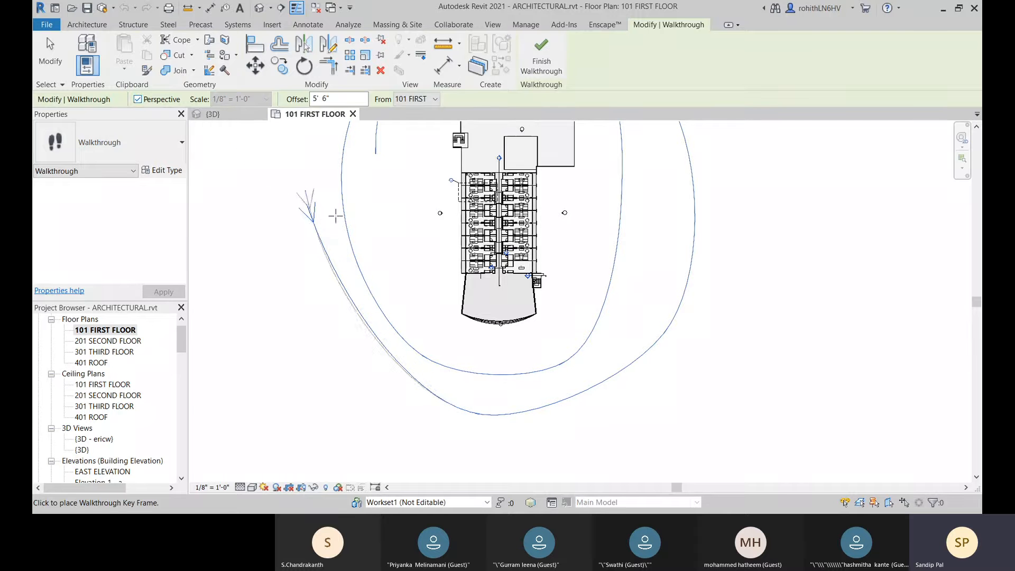
Step: End the walkthrough path at the last key frame on the building's west side
{"action": "middle_click_drag", "start_coordinate": [338, 201], "coordinate": [293, 279]}
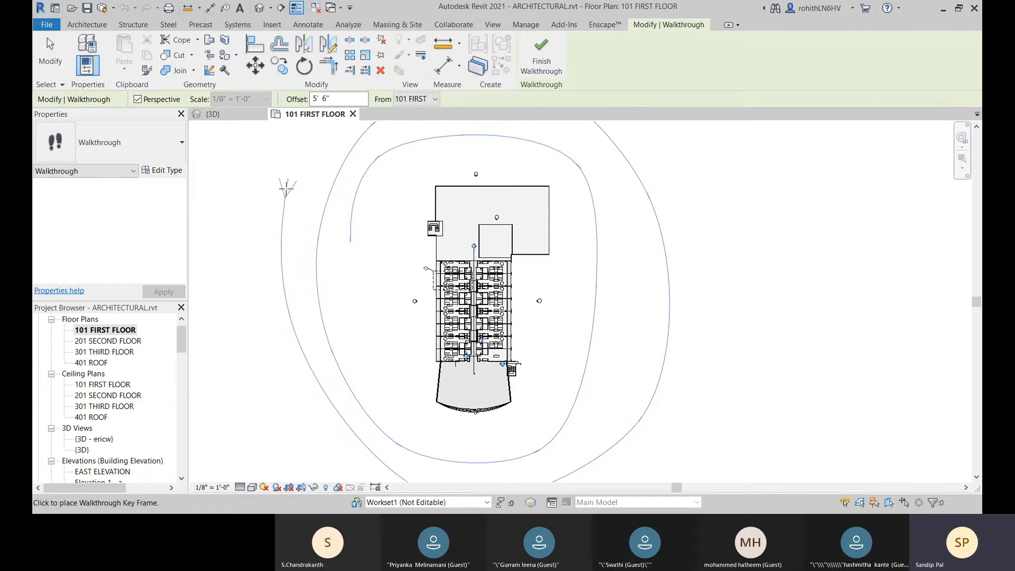
{"action": "right_click", "coordinate": [286, 185]}
{"action": "left_click", "coordinate": [312, 192]}
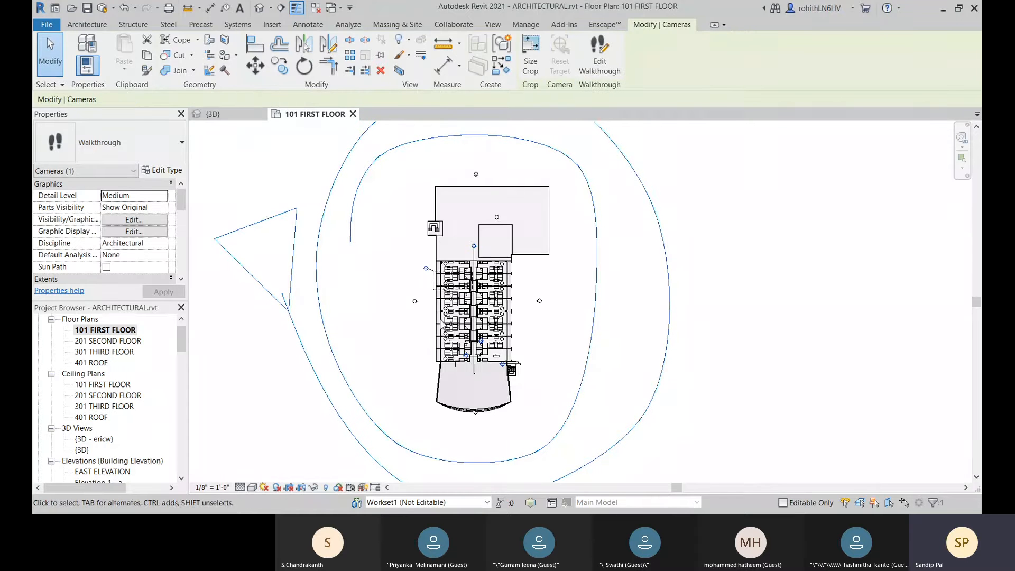
Step: Find the new walkthrough among the project's views and open Walkthrough 1
{"action": "scroll", "coordinate": [353, 310], "scroll_direction": "down", "scroll_amount": 1}
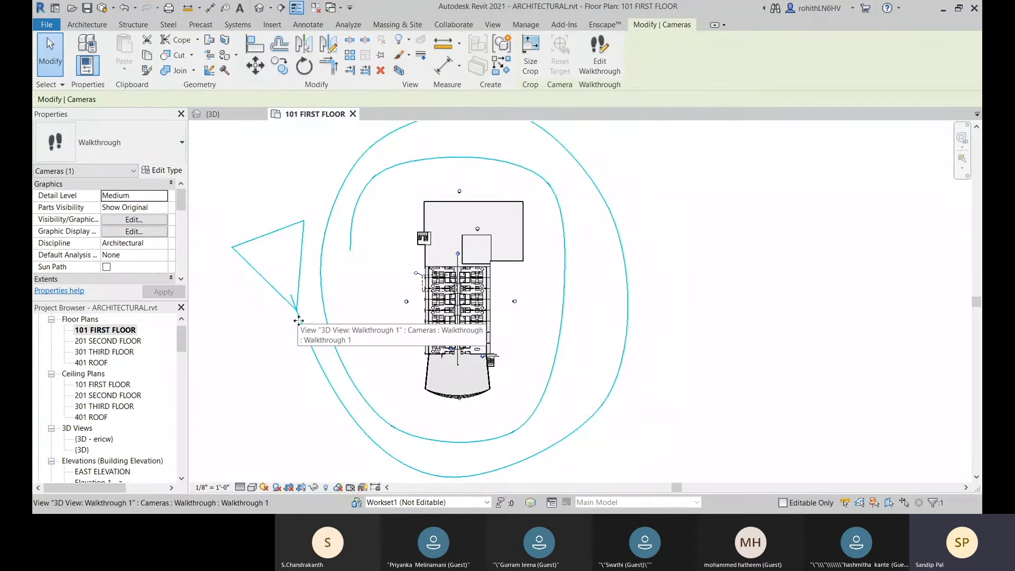
{"action": "scroll", "coordinate": [138, 391], "scroll_direction": "down", "scroll_amount": 4}
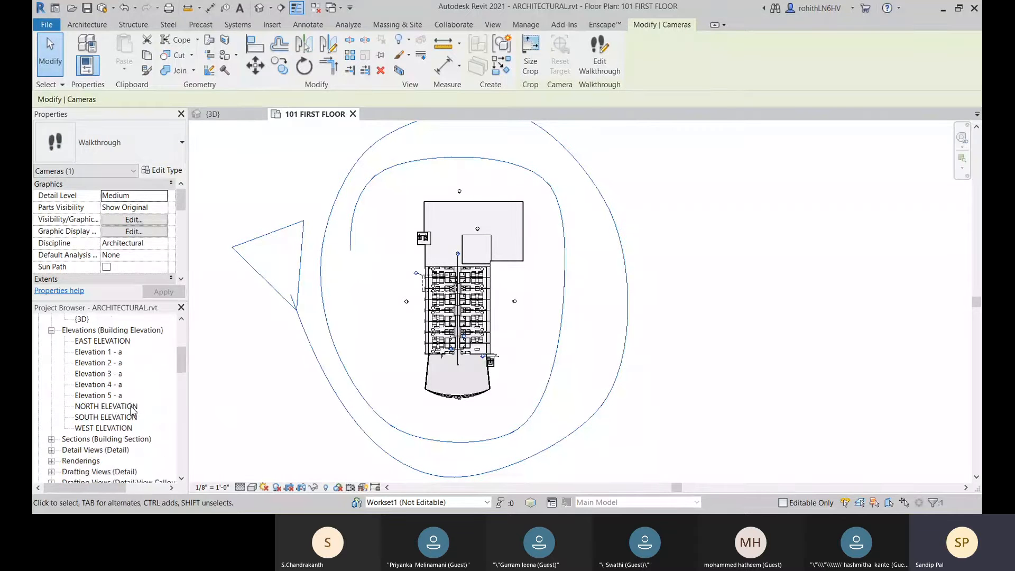
{"action": "scroll", "coordinate": [128, 419], "scroll_direction": "down", "scroll_amount": 1}
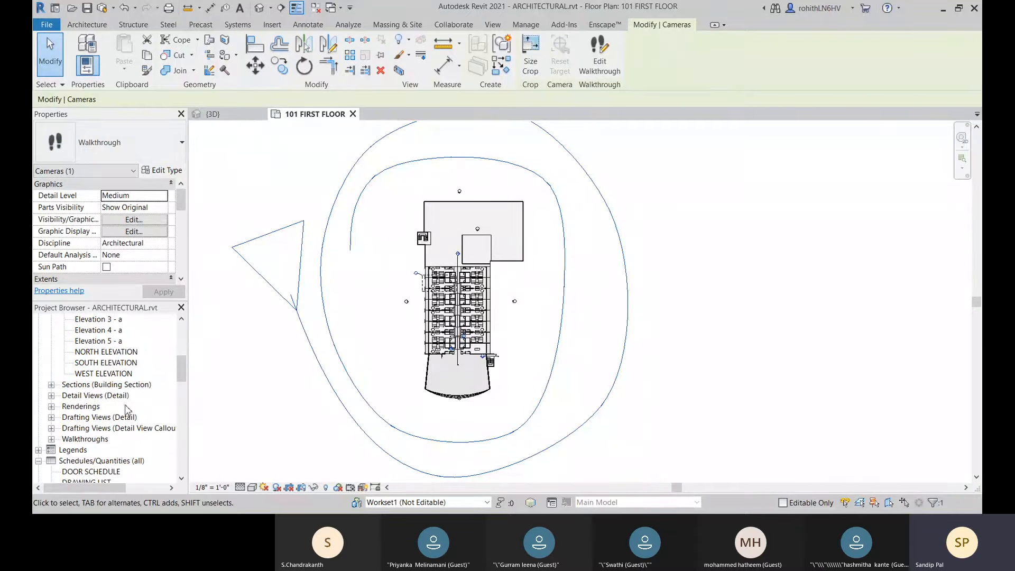
{"action": "left_click", "coordinate": [51, 439]}
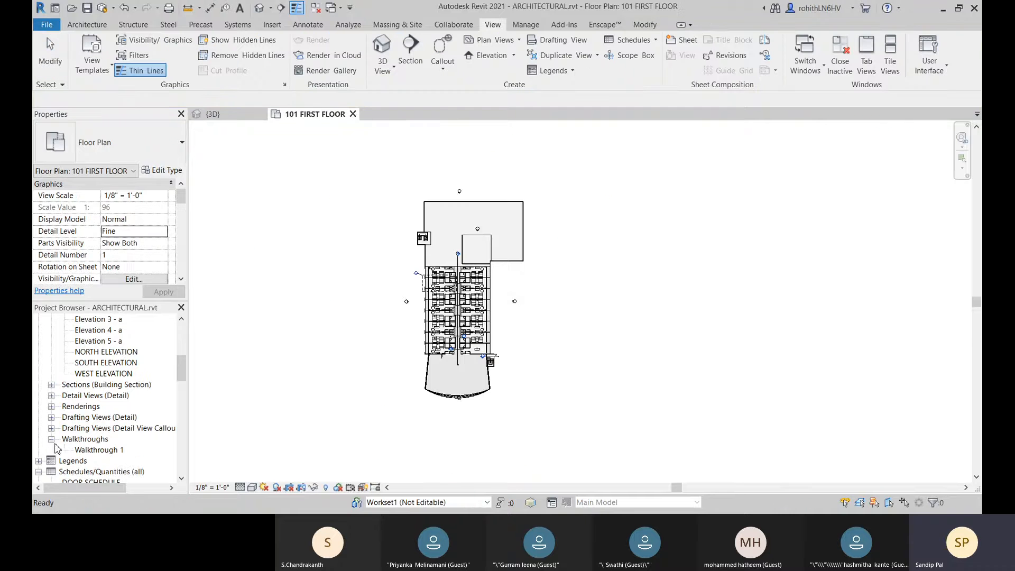
{"action": "double_click", "coordinate": [98, 450]}
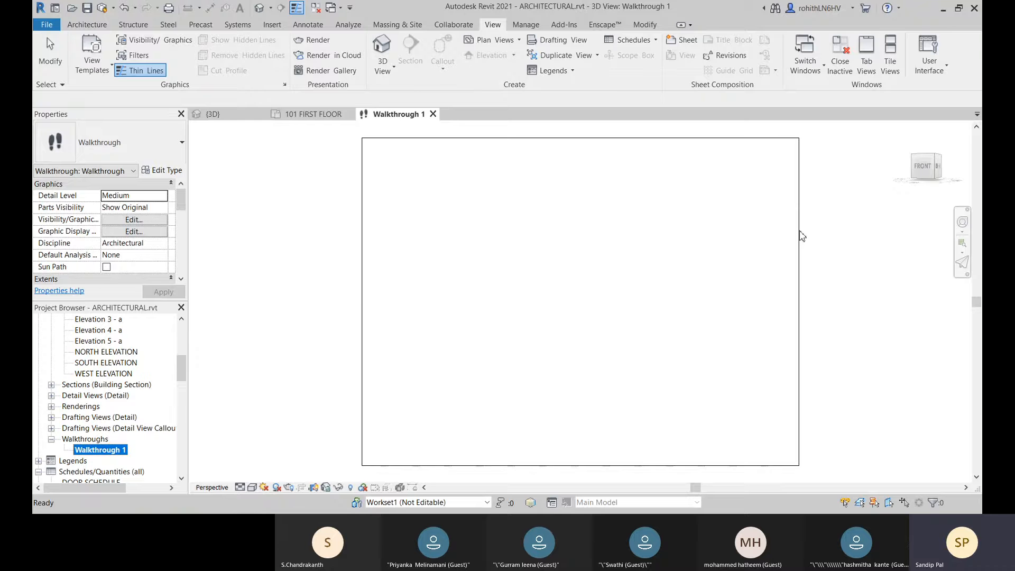
Step: Select the walkthrough's crop boundary, start editing the walkthrough on the 101 FIRST FLOOR plan and open its frame settings
{"action": "left_click", "coordinate": [752, 138]}
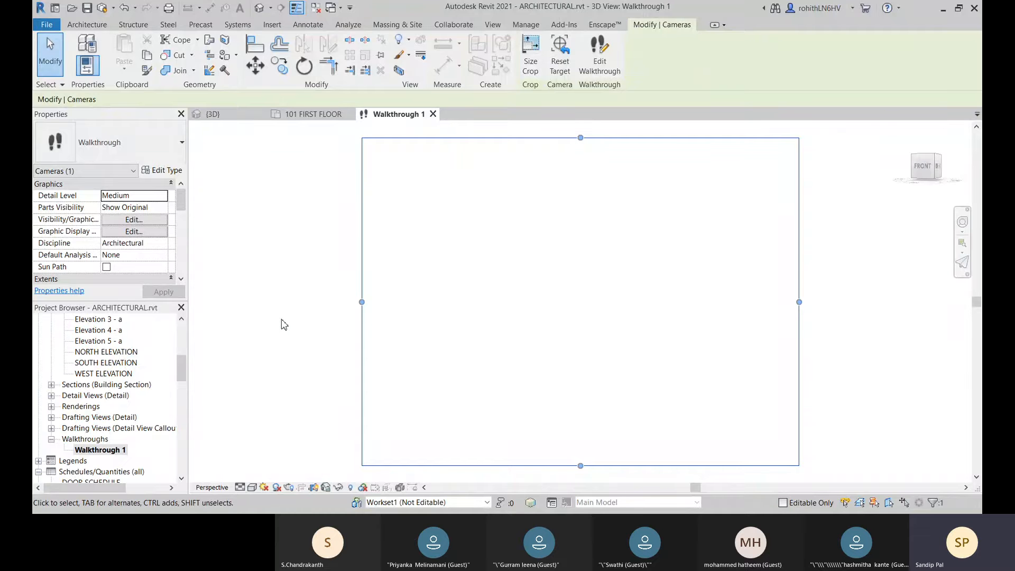
{"action": "left_click", "coordinate": [296, 114]}
{"action": "scroll", "coordinate": [316, 353], "scroll_direction": "down", "scroll_amount": 1}
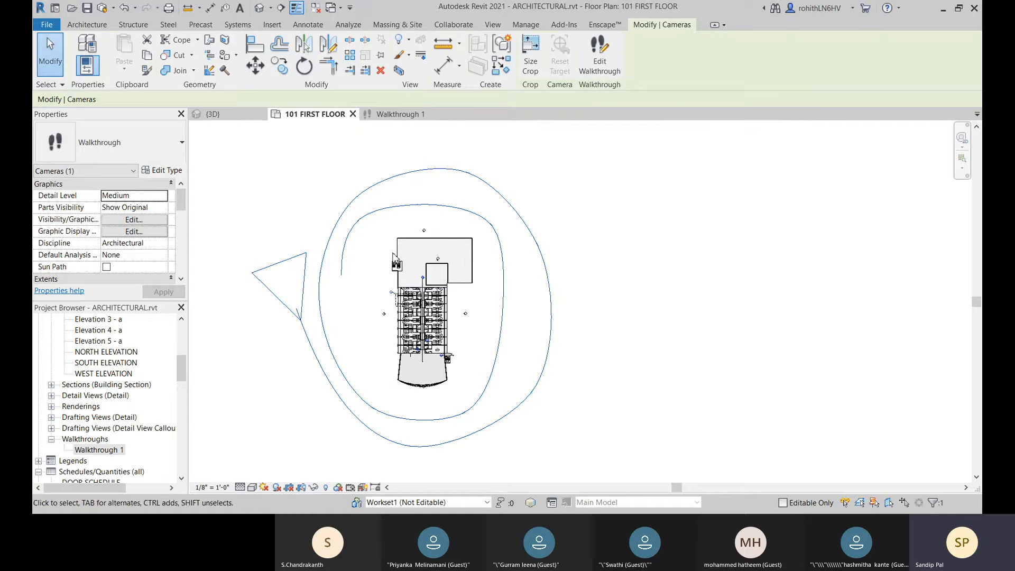
{"action": "left_click", "coordinate": [599, 67]}
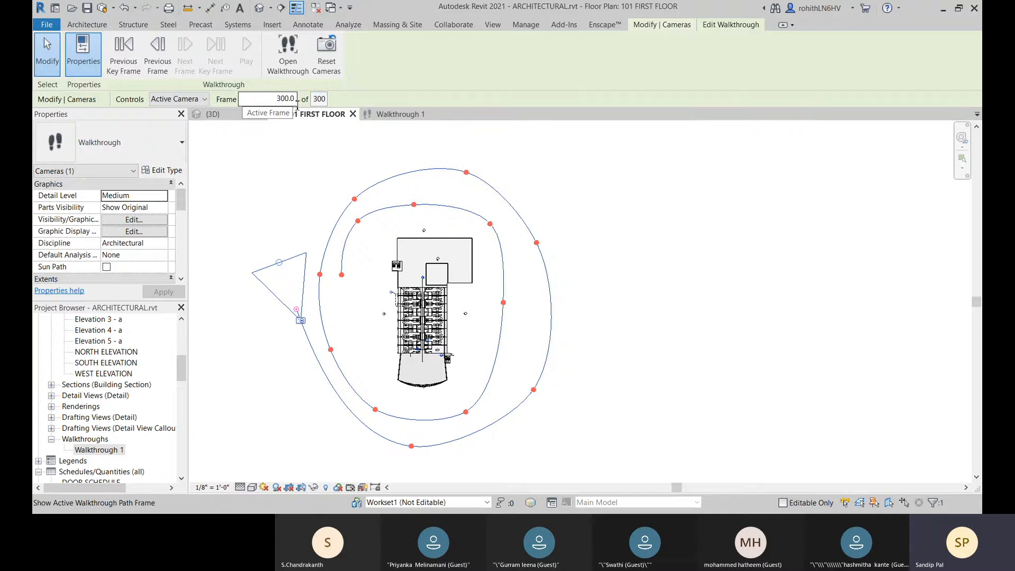
{"action": "left_click", "coordinate": [319, 99]}
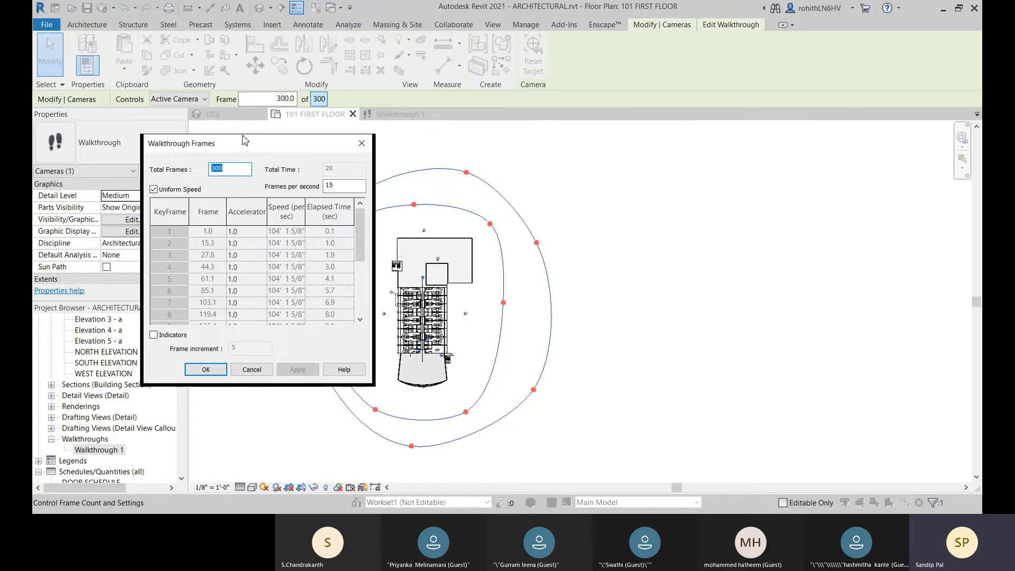
{"action": "left_click_drag", "start_coordinate": [244, 140], "coordinate": [247, 134]}
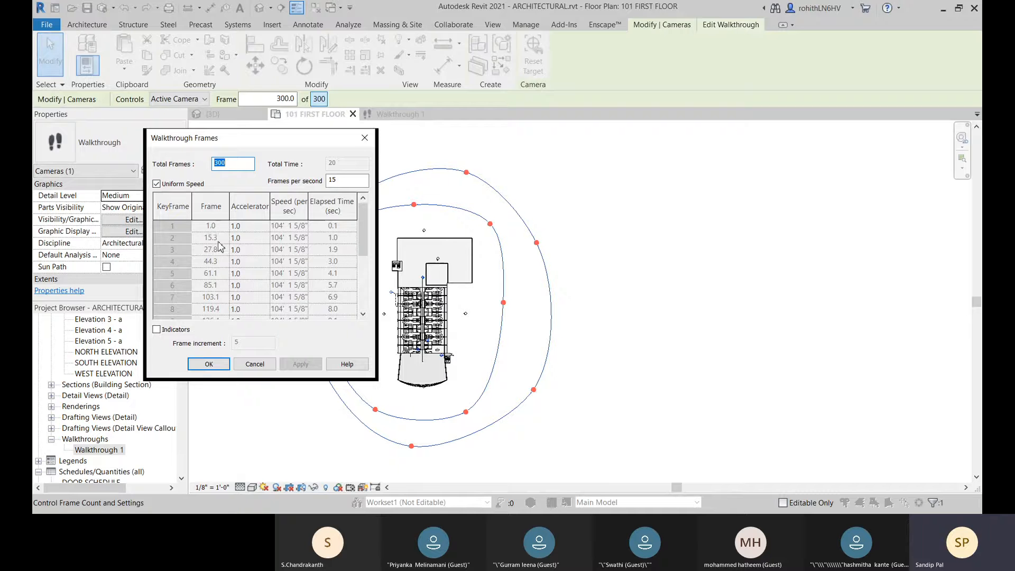
Step: Look through the key frame table, switching Uniform Speed off to examine the per-key-frame accelerators and back on
{"action": "scroll", "coordinate": [219, 246], "scroll_direction": "down", "scroll_amount": 2}
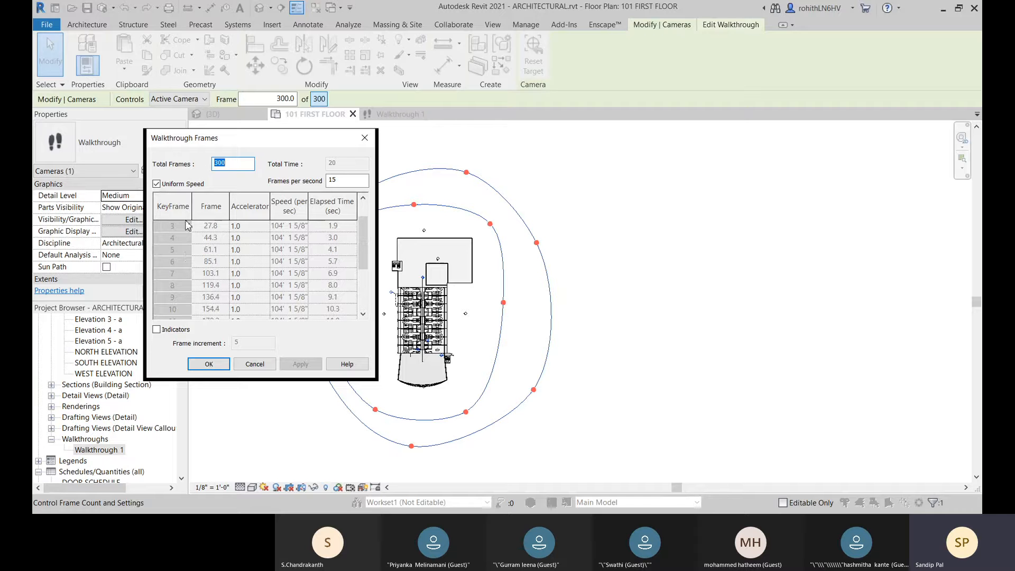
{"action": "scroll", "coordinate": [221, 248], "scroll_direction": "up", "scroll_amount": 2}
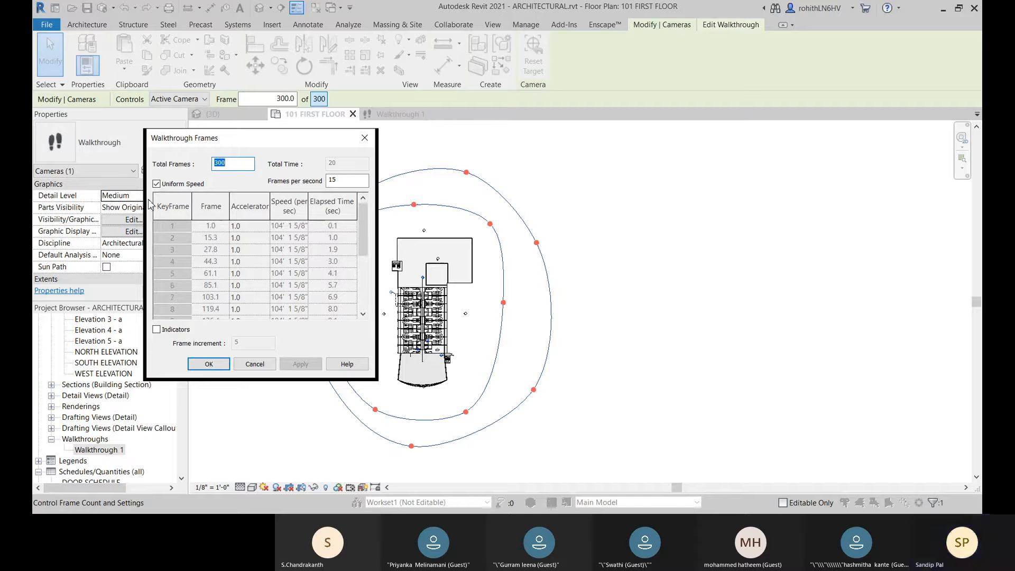
{"action": "left_click", "coordinate": [156, 183]}
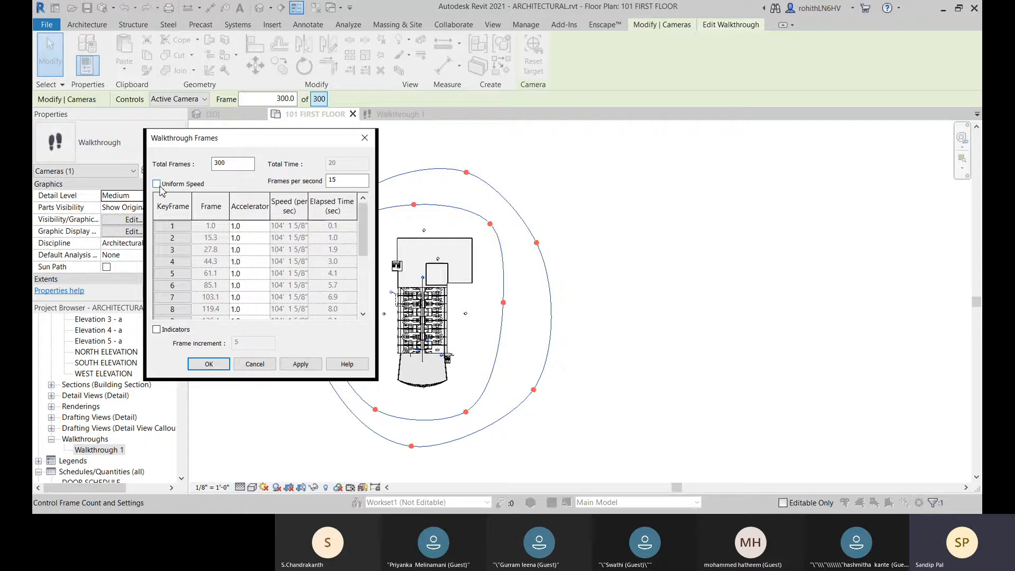
{"action": "left_click", "coordinate": [245, 227]}
{"action": "left_click_drag", "start_coordinate": [275, 144], "coordinate": [277, 141]}
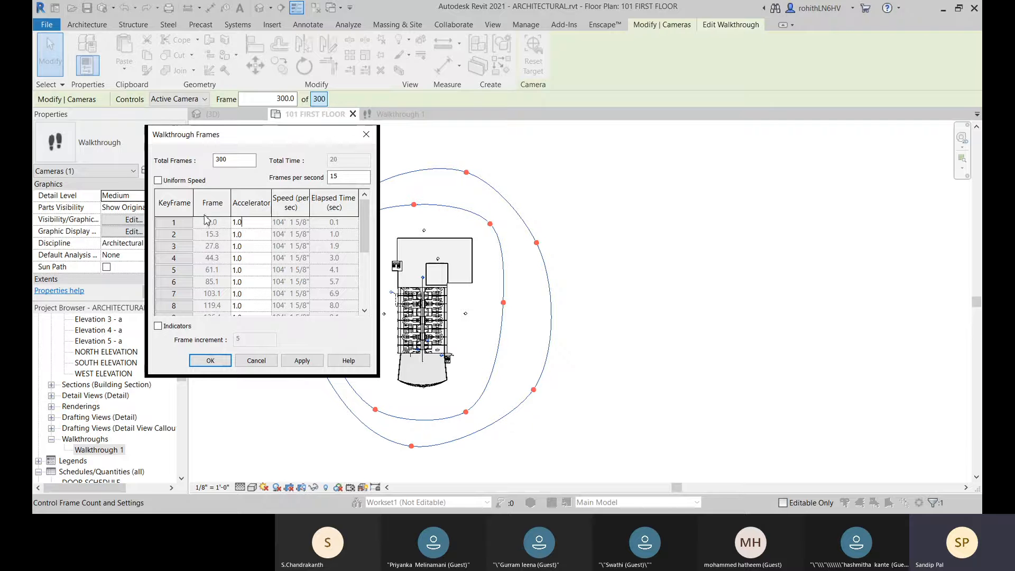
{"action": "scroll", "coordinate": [219, 235], "scroll_direction": "down", "scroll_amount": 3}
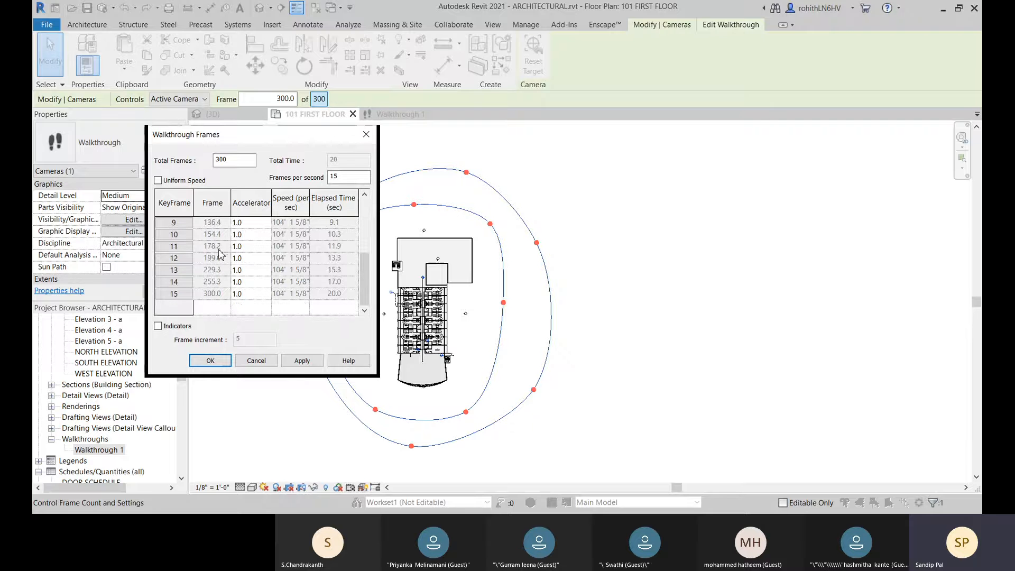
{"action": "scroll", "coordinate": [211, 305], "scroll_direction": "up", "scroll_amount": 3}
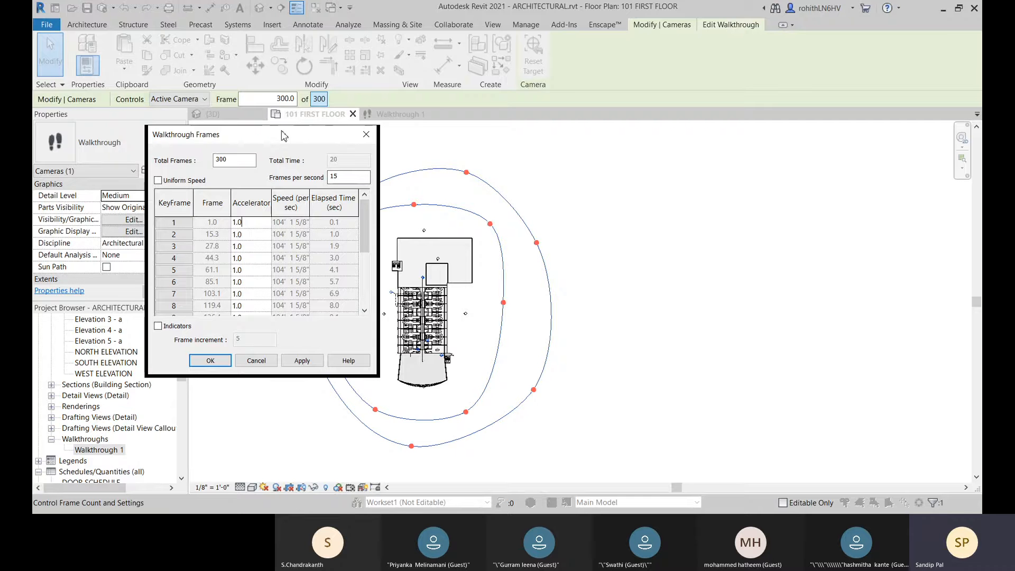
{"action": "left_click_drag", "start_coordinate": [282, 135], "coordinate": [215, 139]}
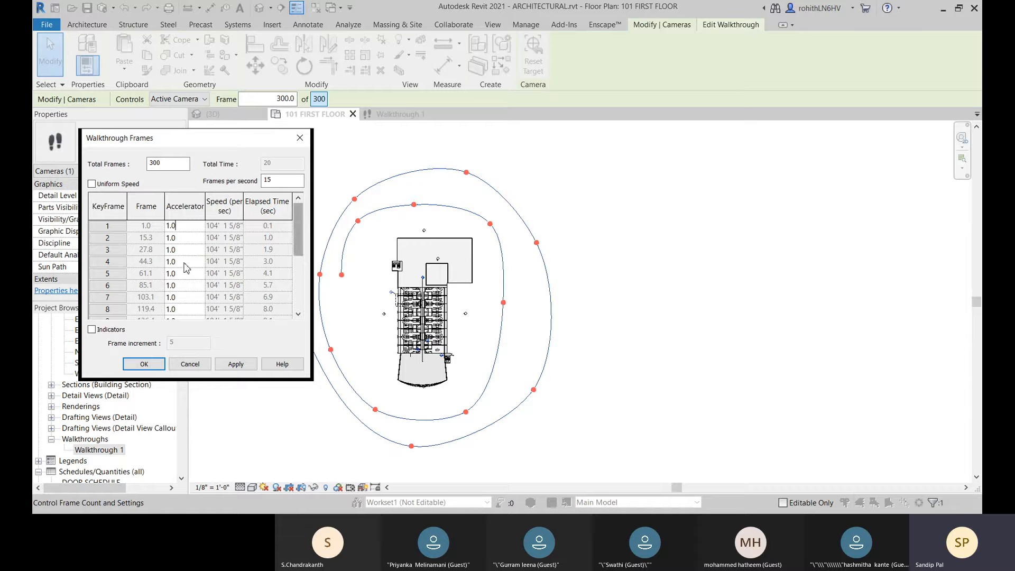
{"action": "left_click", "coordinate": [92, 184]}
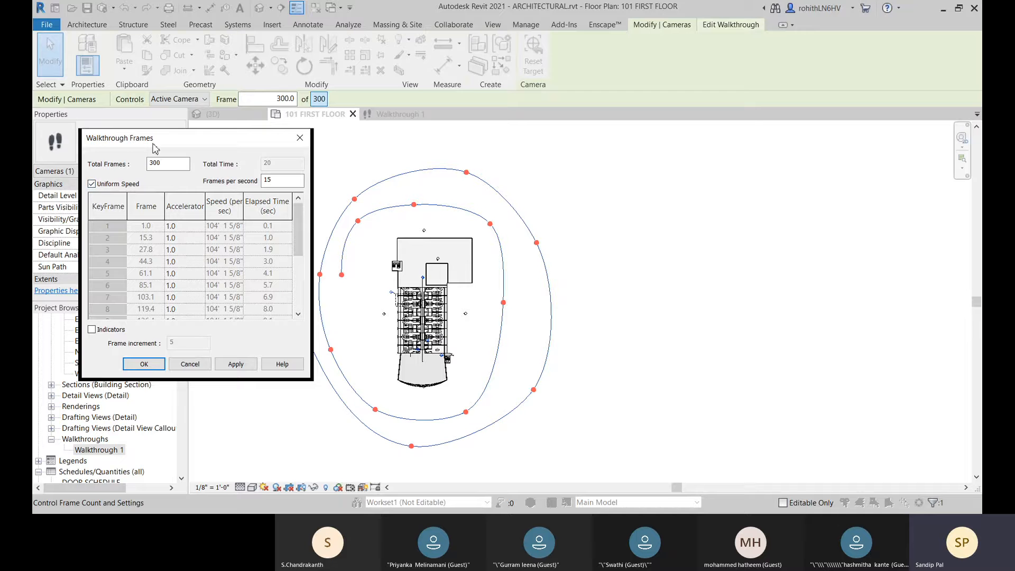
Step: Set the walkthrough's total frames to 3000 and apply the change
{"action": "left_click_drag", "start_coordinate": [222, 141], "coordinate": [230, 137]}
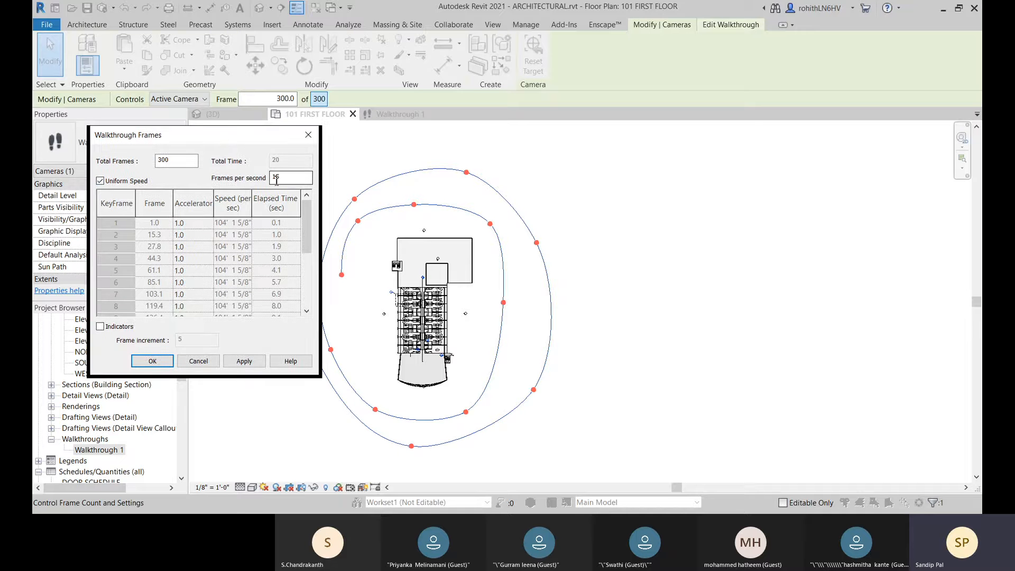
{"action": "left_click", "coordinate": [174, 162]}
{"action": "left_click", "coordinate": [300, 176]}
{"action": "left_click", "coordinate": [244, 361]}
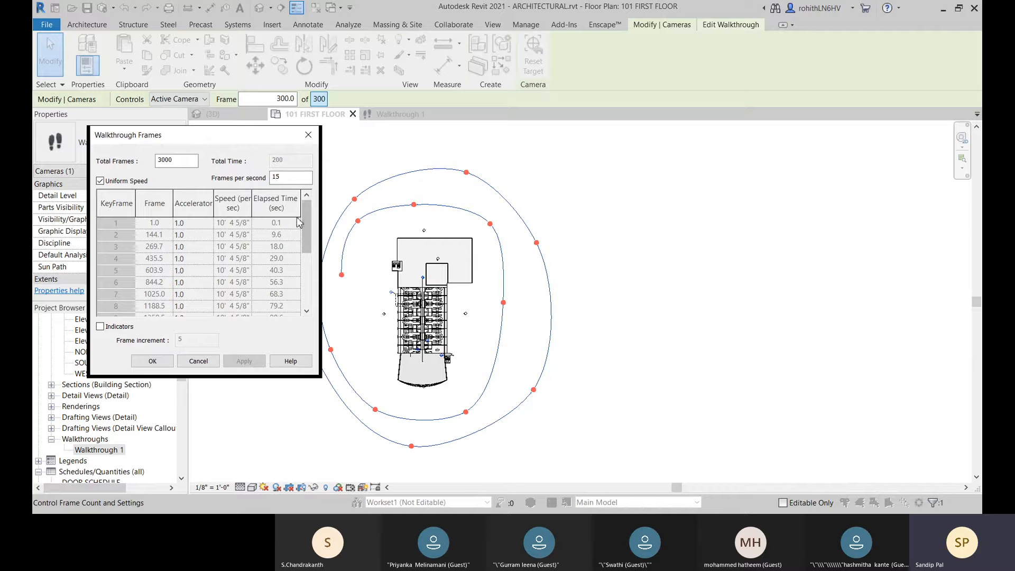
Step: Accept the walkthrough frame settings and set the current frame to 1
{"action": "left_click", "coordinate": [152, 363]}
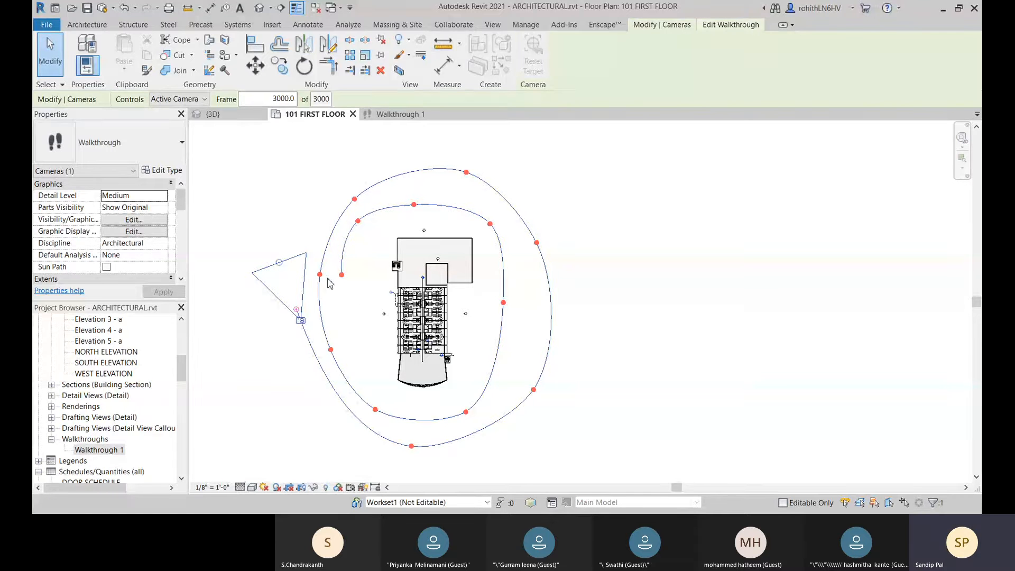
{"action": "left_click", "coordinate": [267, 99]}
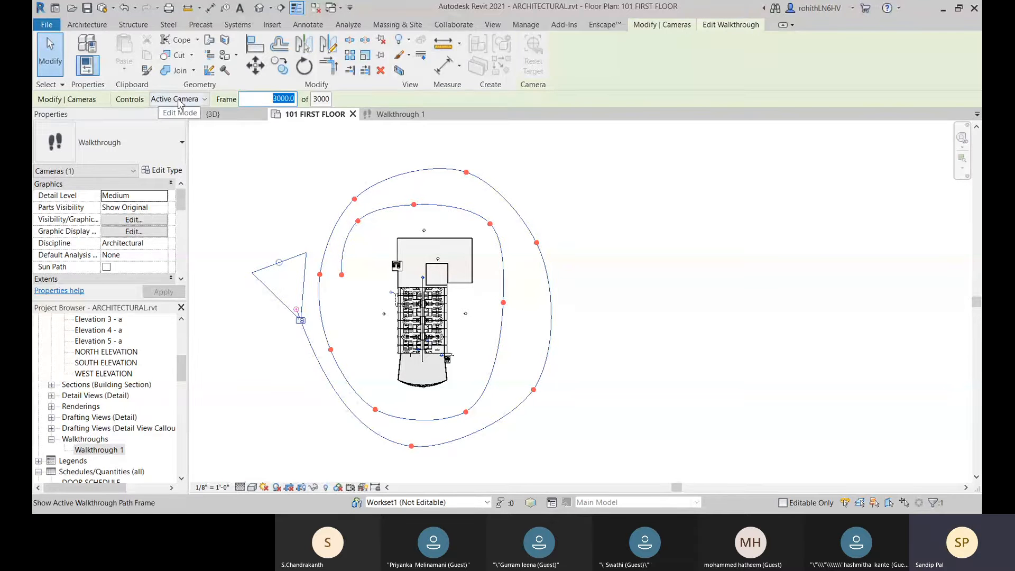
{"action": "type", "text": "1"}
{"action": "key", "text": "Return"}
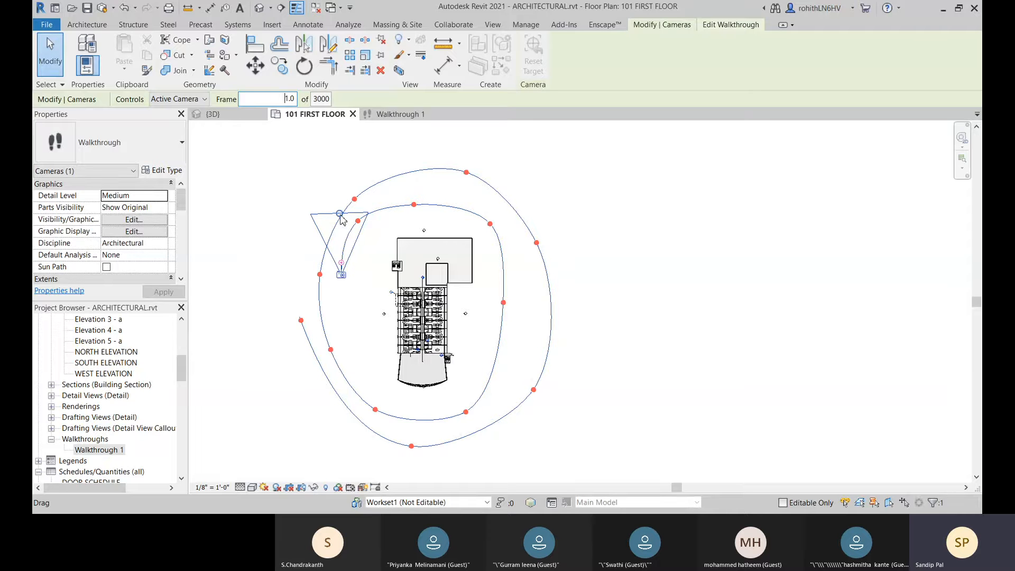
Step: Turn the camera at frame 1 toward the building by moving its target point on the plan
{"action": "mouse_move", "coordinate": [340, 216]}
{"action": "left_mouse_down"}
{"action": "mouse_move", "coordinate": [423, 248]}
{"action": "mouse_move", "coordinate": [358, 220]}
{"action": "left_mouse_up"}
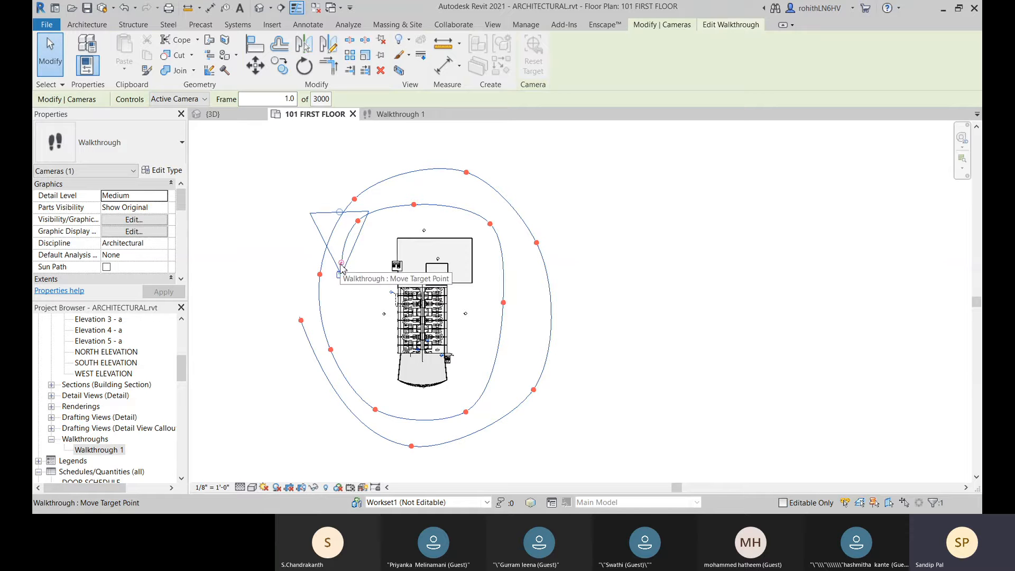
{"action": "left_click_drag", "start_coordinate": [341, 267], "coordinate": [465, 297]}
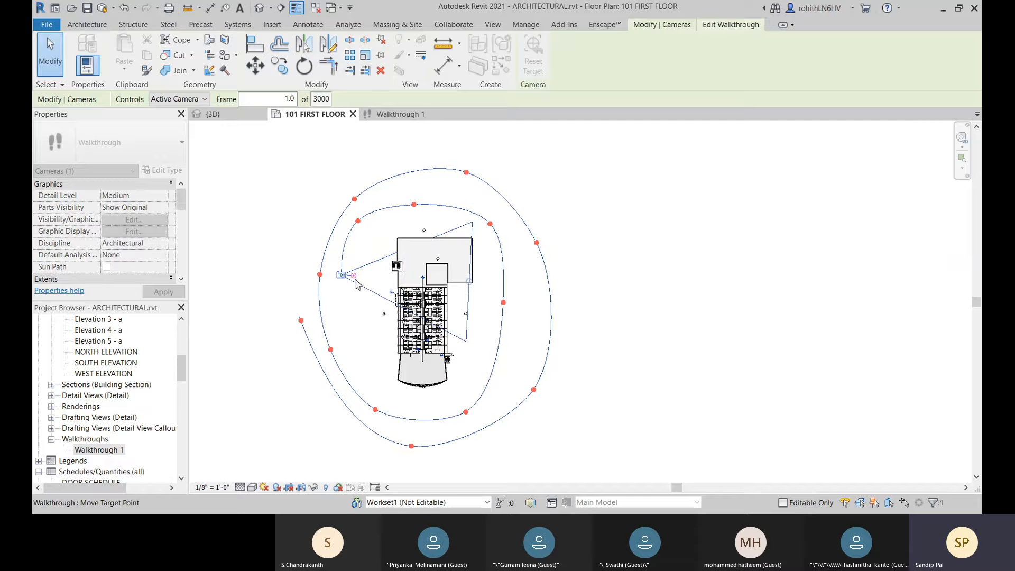
{"action": "left_click_drag", "start_coordinate": [354, 278], "coordinate": [350, 281]}
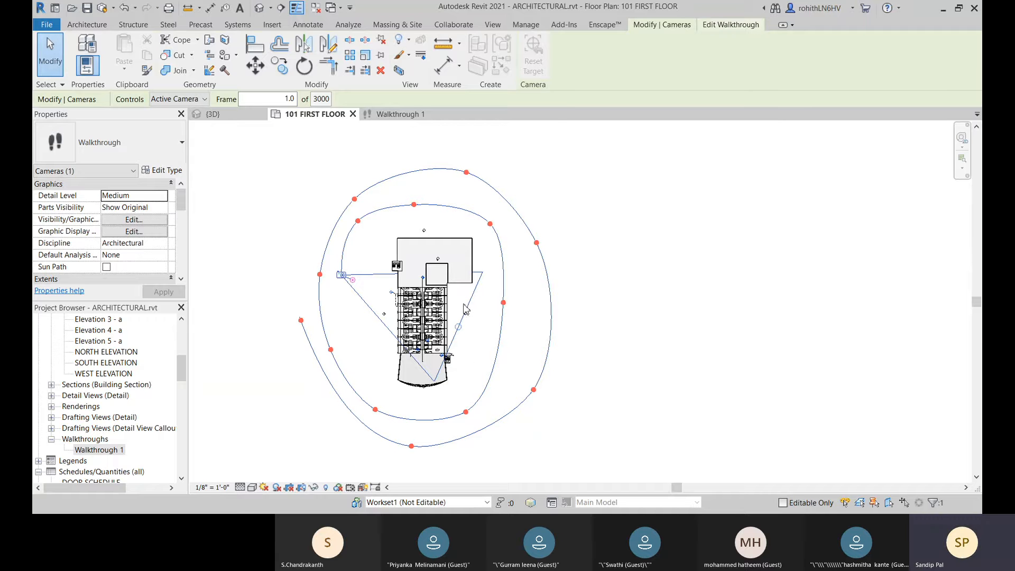
Step: Open the Walkthrough 1 view and widen its crop boundary on both sides to take in more of the facade
{"action": "left_click", "coordinate": [401, 114]}
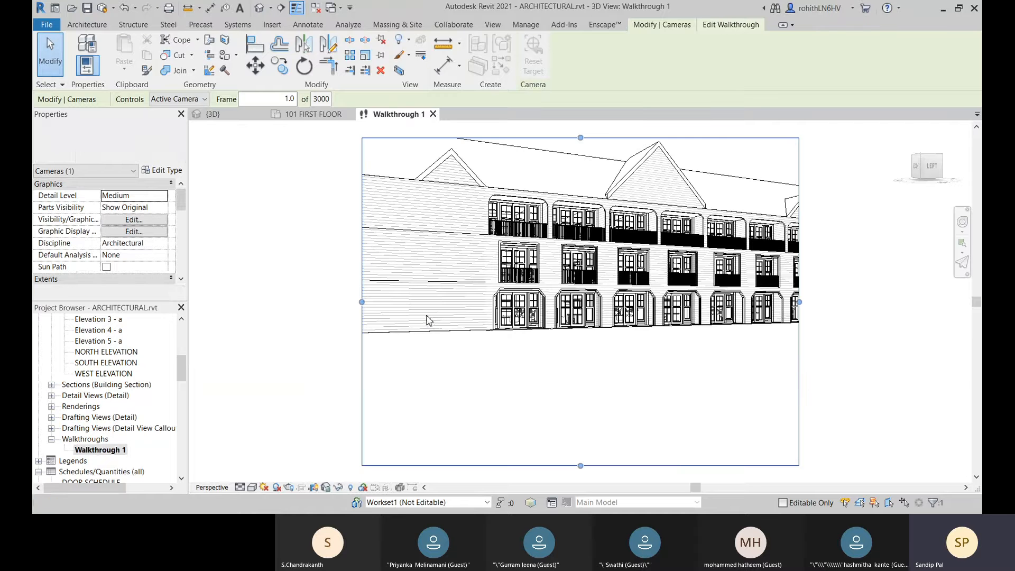
{"action": "left_click_drag", "start_coordinate": [362, 303], "coordinate": [269, 301]}
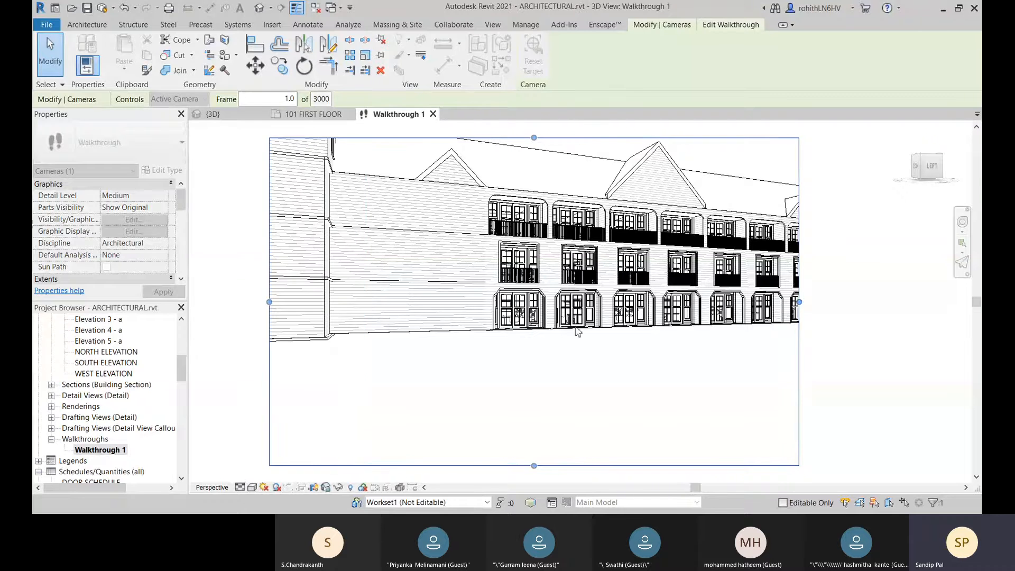
{"action": "left_click_drag", "start_coordinate": [799, 302], "coordinate": [883, 316]}
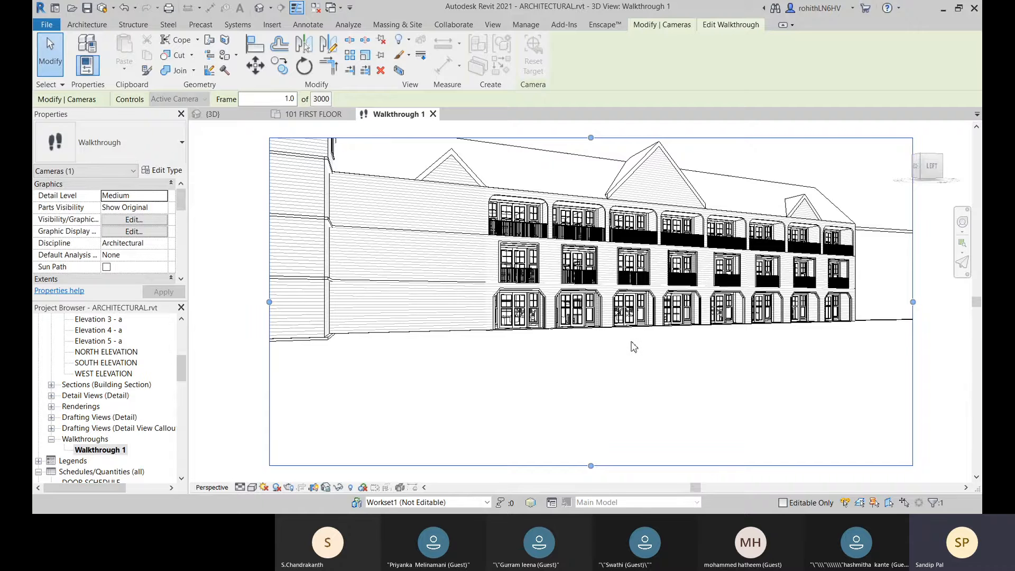
{"action": "scroll", "coordinate": [633, 347], "scroll_direction": "down", "scroll_amount": 2}
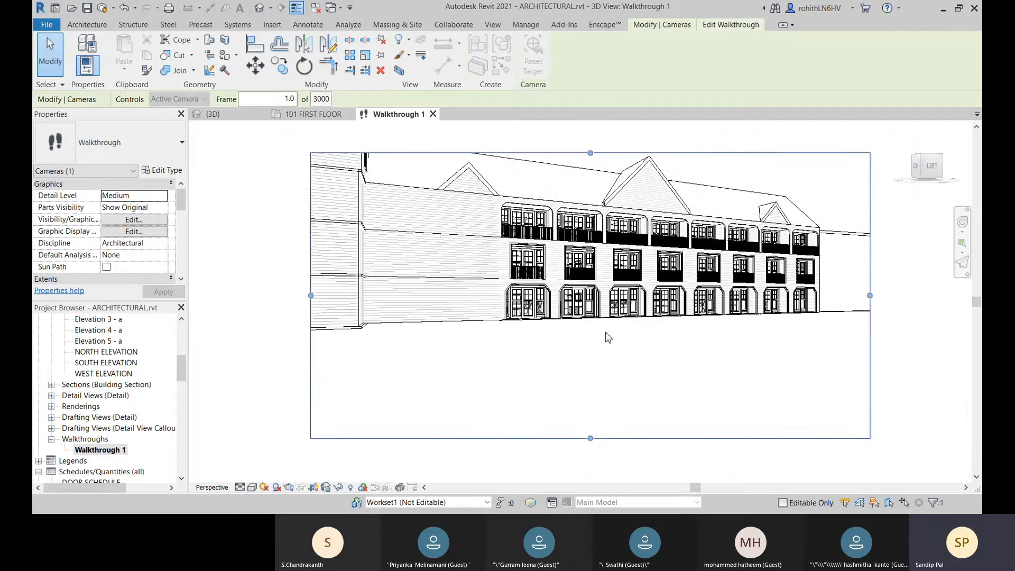
{"action": "scroll", "coordinate": [608, 337], "scroll_direction": "down", "scroll_amount": 1}
{"action": "left_click_drag", "start_coordinate": [382, 303], "coordinate": [260, 300]}
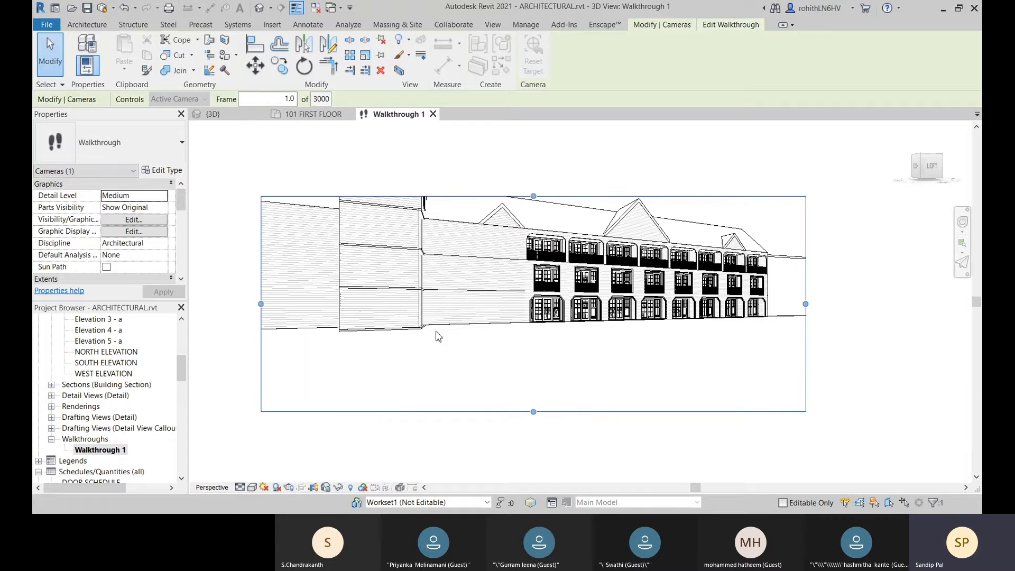
Step: Extend the crop boundary above the tower roof and outward past the near corner of the building's end wall
{"action": "left_click_drag", "start_coordinate": [533, 196], "coordinate": [527, 137]}
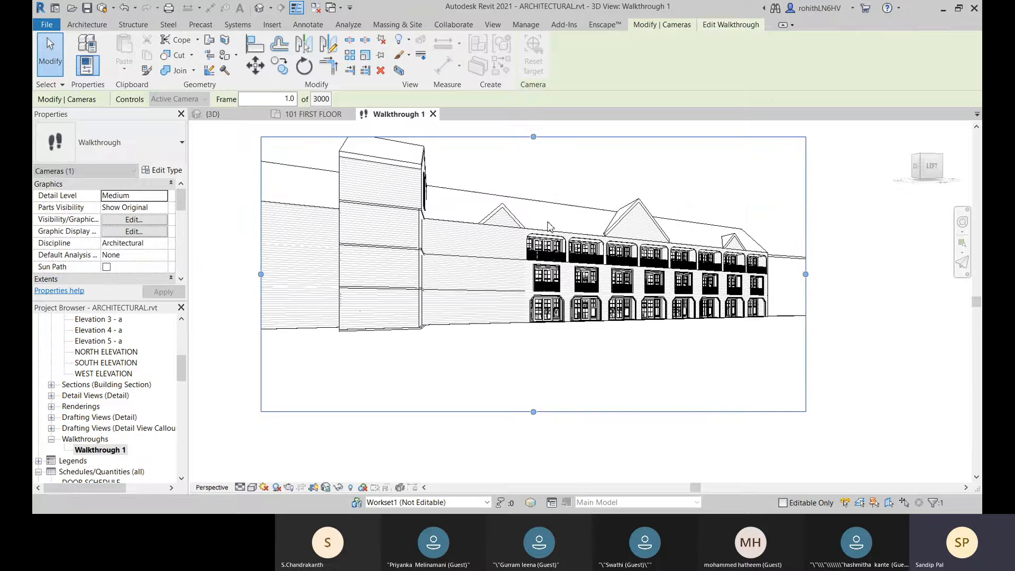
{"action": "left_click_drag", "start_coordinate": [533, 137], "coordinate": [535, 123]}
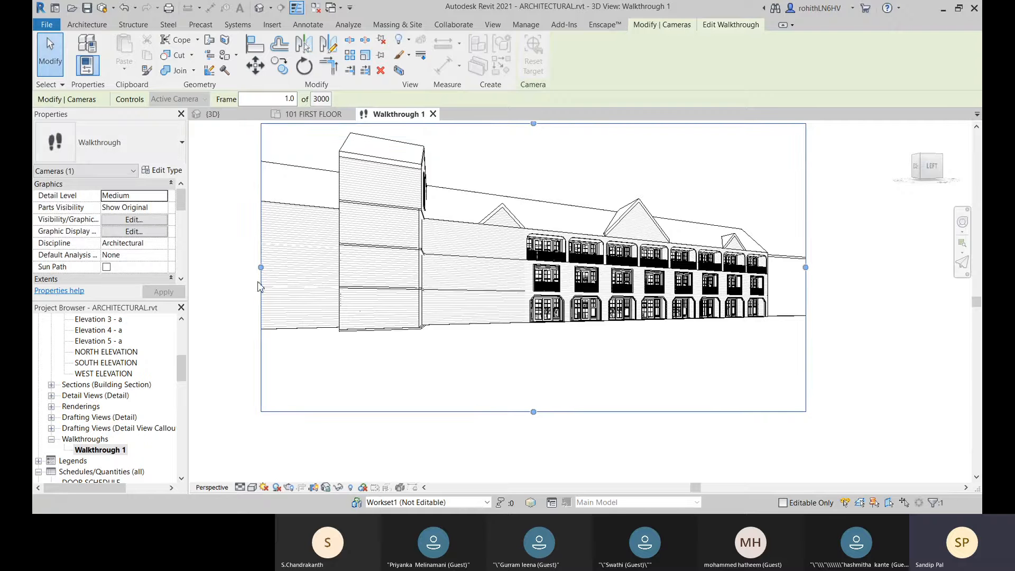
{"action": "left_click_drag", "start_coordinate": [261, 267], "coordinate": [213, 268]}
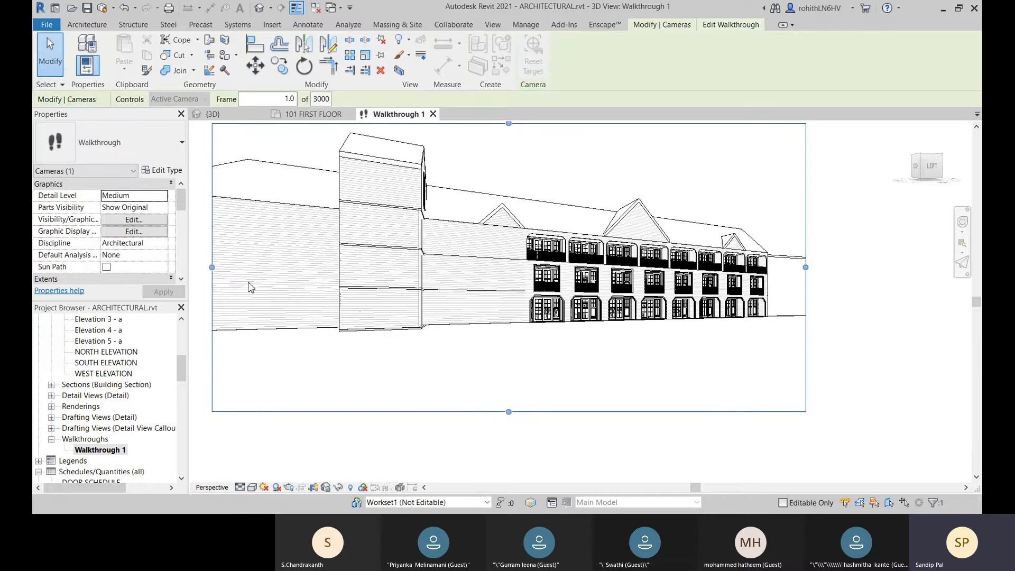
{"action": "middle_click_drag", "start_coordinate": [497, 293], "coordinate": [679, 294]}
{"action": "left_click_drag", "start_coordinate": [332, 277], "coordinate": [245, 284]}
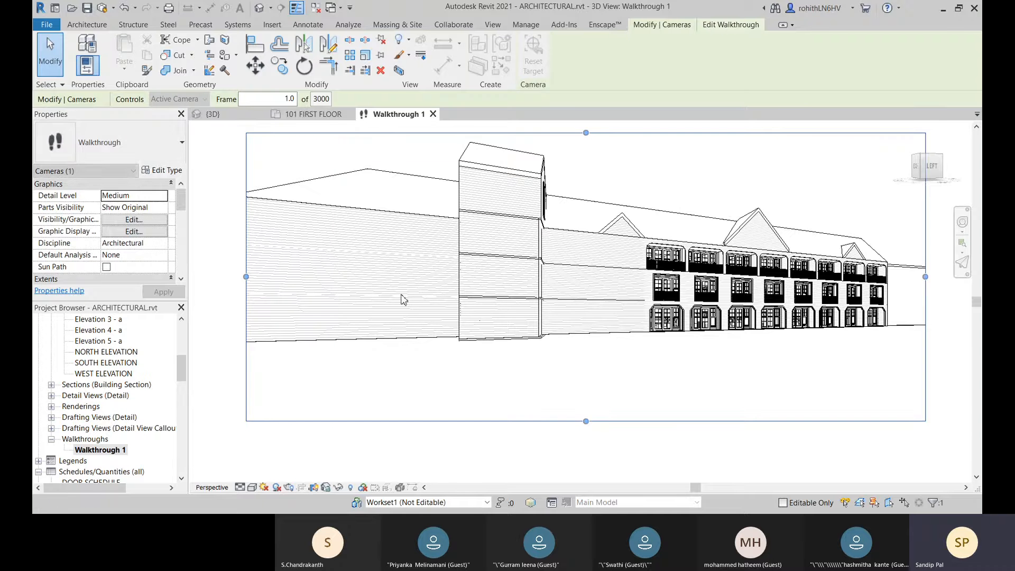
{"action": "middle_click_drag", "start_coordinate": [584, 302], "coordinate": [614, 305]}
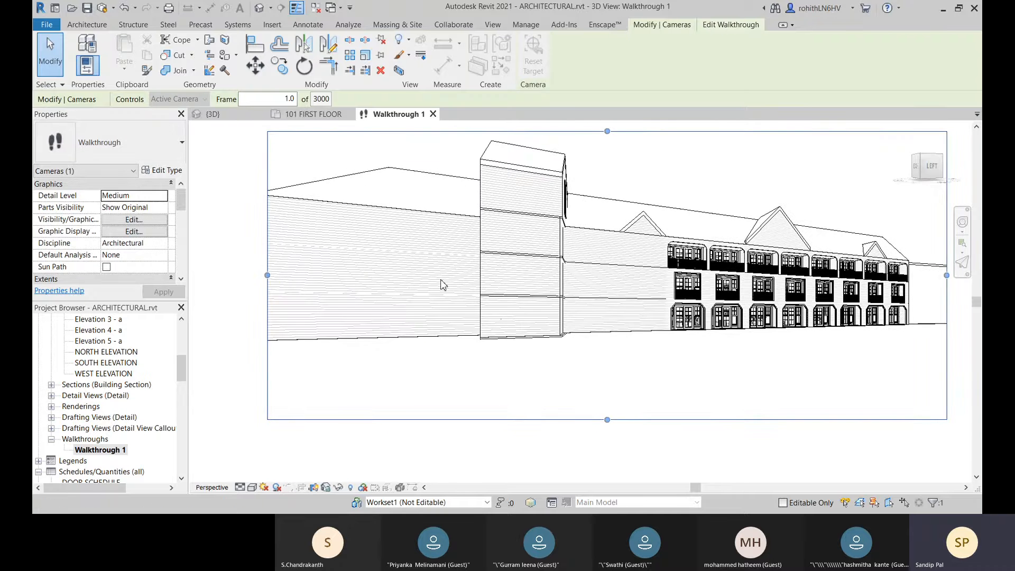
{"action": "left_click_drag", "start_coordinate": [267, 276], "coordinate": [213, 276]}
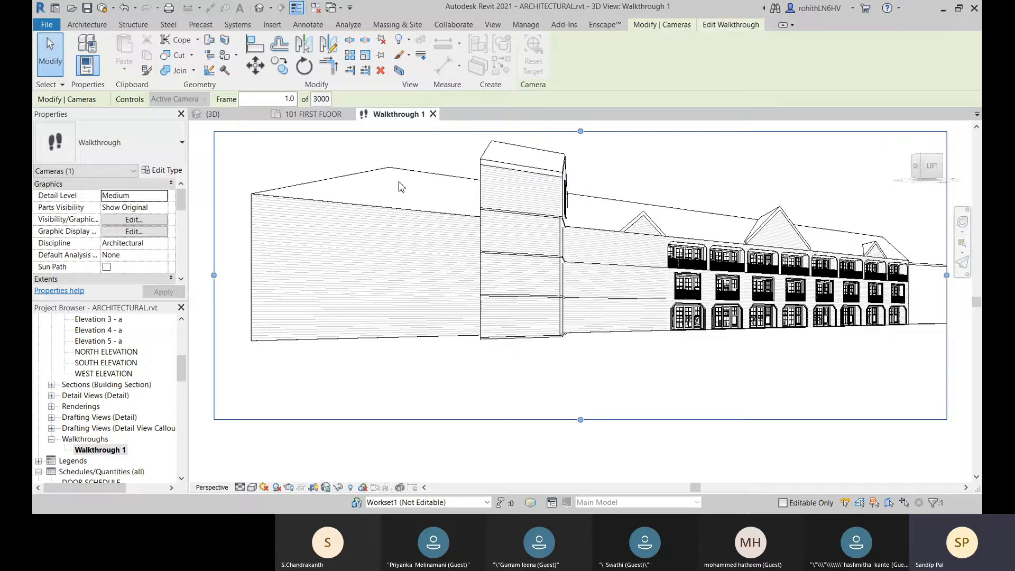
Step: Return to the 101 FIRST FLOOR plan, move the camera to key frame 144.1 and aim its target point at the building
{"action": "left_click", "coordinate": [315, 116]}
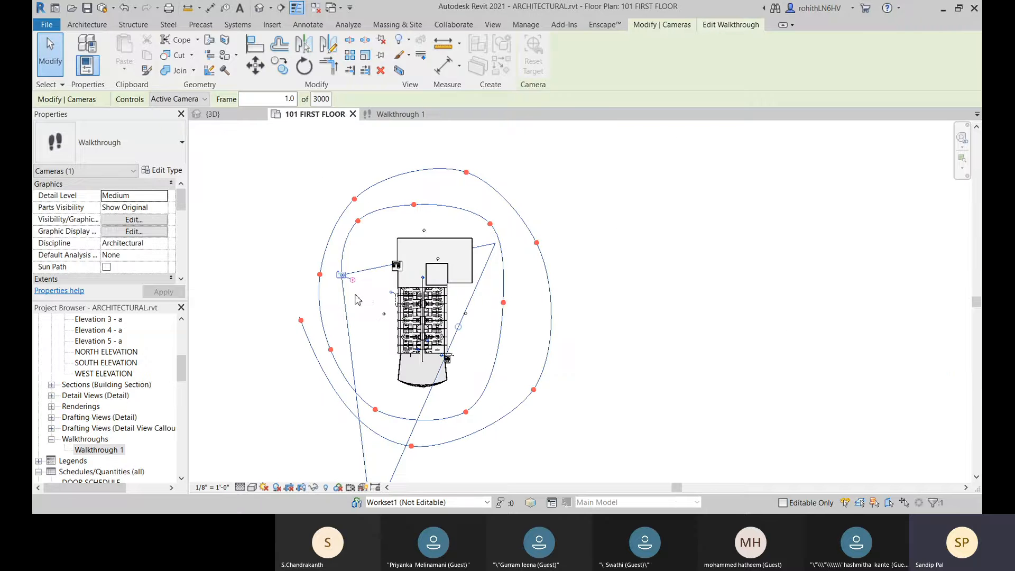
{"action": "middle_click_drag", "start_coordinate": [623, 334], "coordinate": [622, 261]}
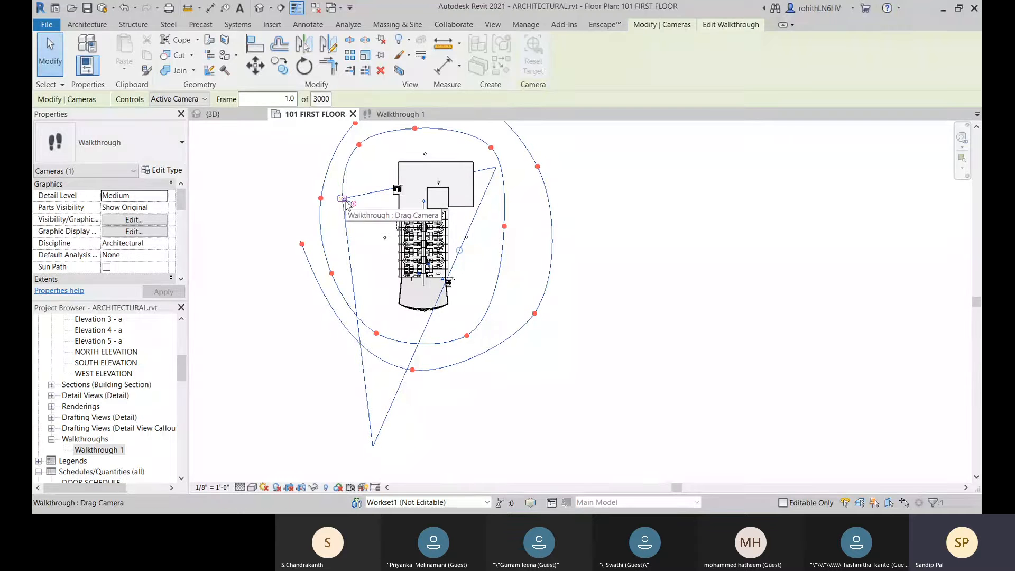
{"action": "left_click_drag", "start_coordinate": [346, 202], "coordinate": [360, 146]}
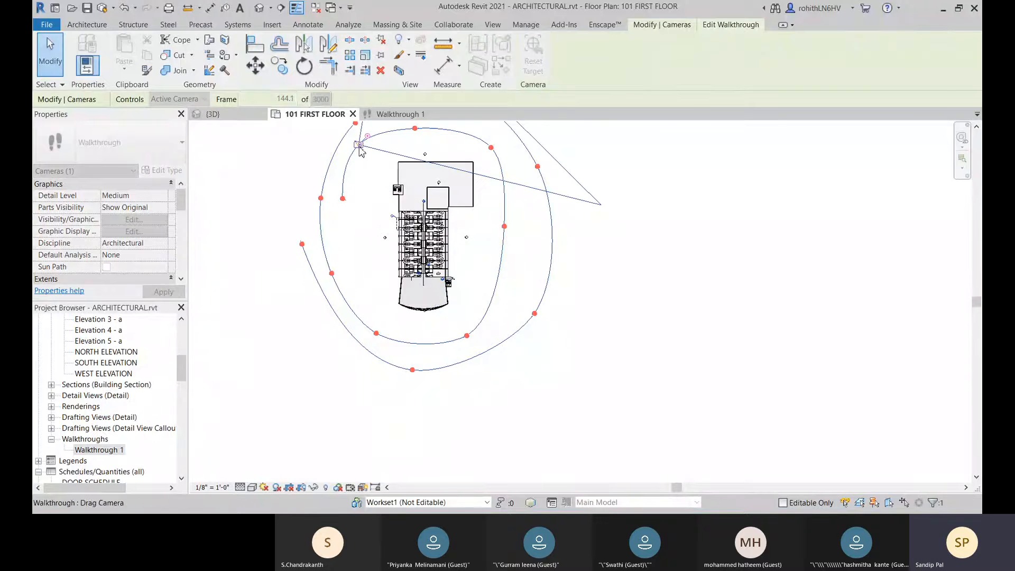
{"action": "middle_click_drag", "start_coordinate": [360, 146], "coordinate": [330, 221]}
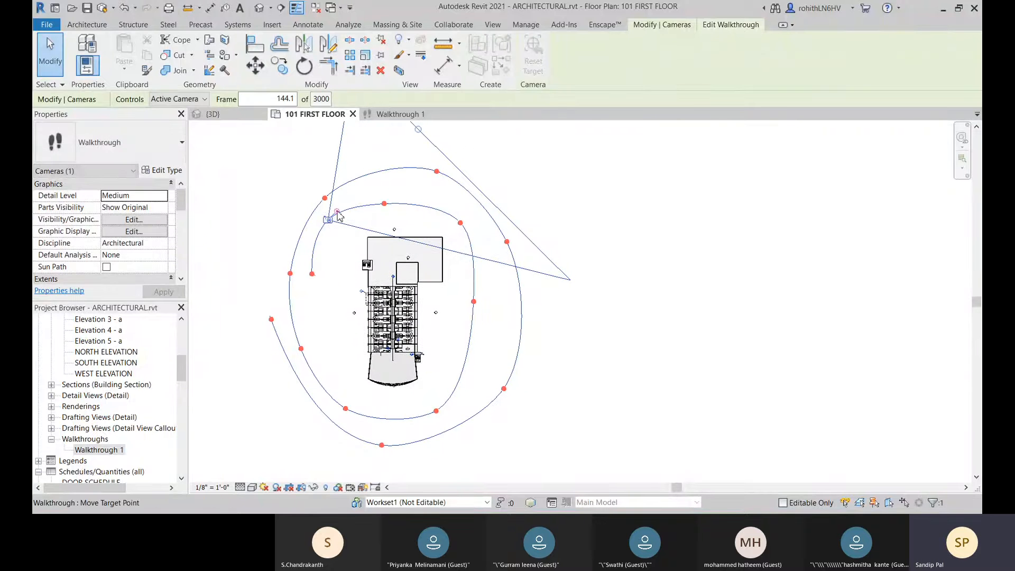
{"action": "left_click_drag", "start_coordinate": [329, 220], "coordinate": [359, 237]}
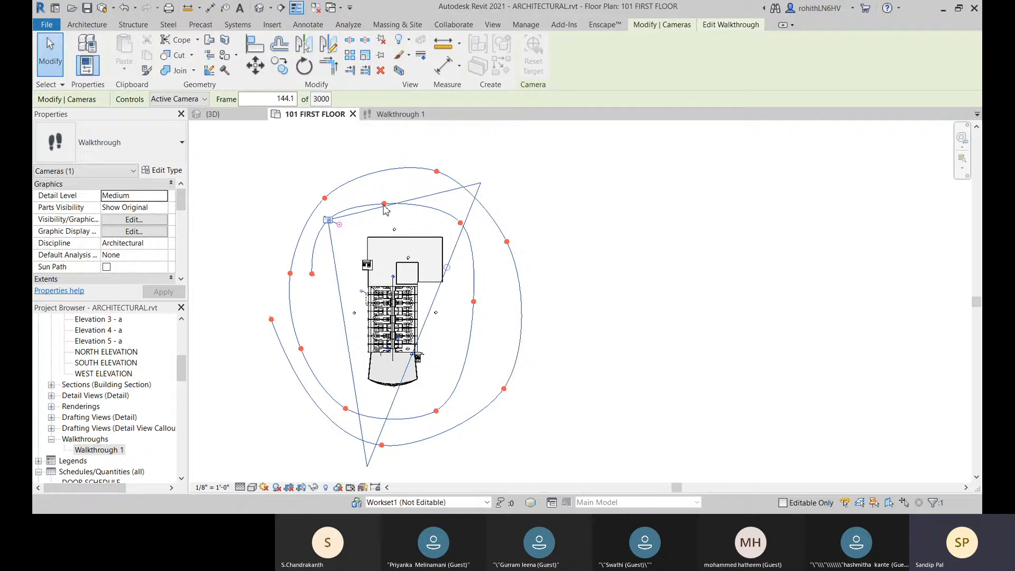
{"action": "key", "text": "Escape"}
{"action": "left_click", "coordinate": [583, 263]}
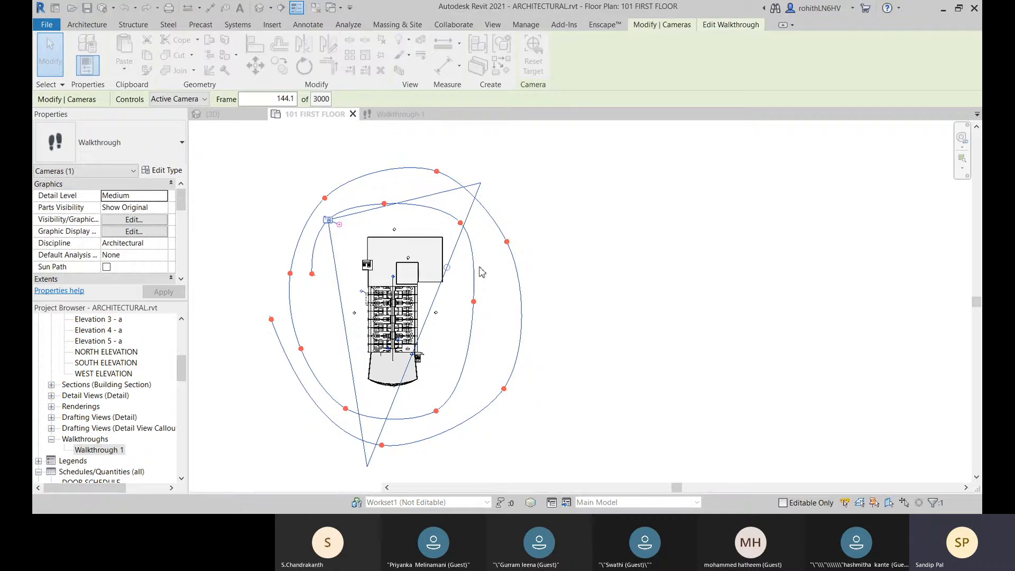
Step: Move the camera along the inner loop to key frames 269.7, 435.5 and 603.9, aiming its target point at the building at each
{"action": "left_click_drag", "start_coordinate": [328, 222], "coordinate": [385, 205]}
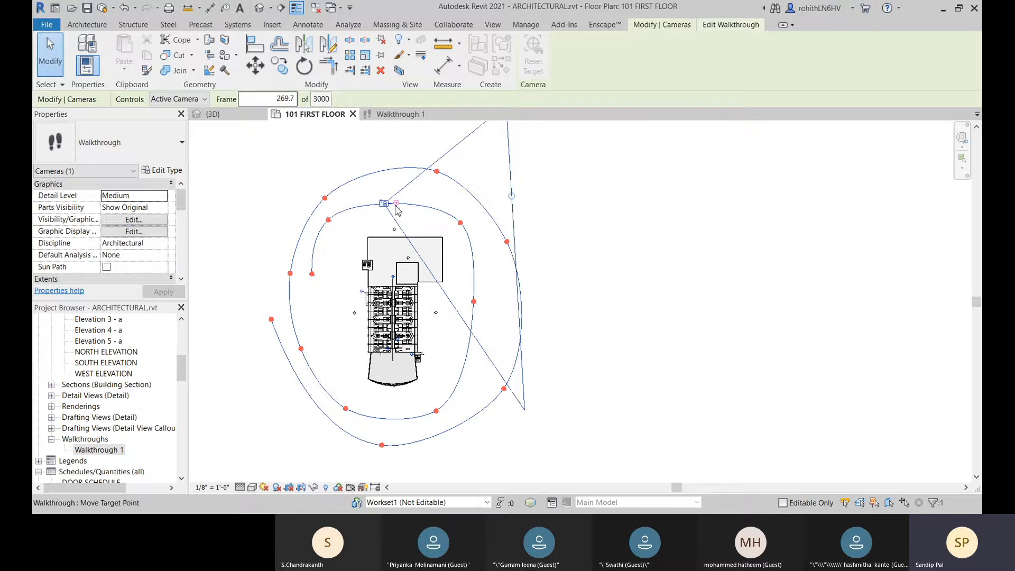
{"action": "left_click_drag", "start_coordinate": [397, 208], "coordinate": [397, 228]}
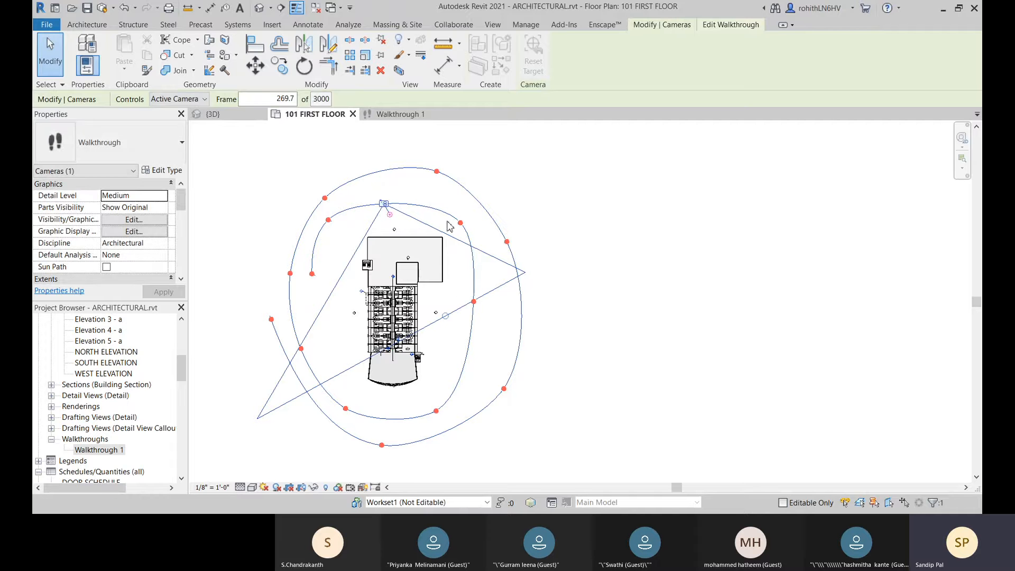
{"action": "mouse_move", "coordinate": [385, 209]}
{"action": "left_mouse_down"}
{"action": "mouse_move", "coordinate": [461, 230]}
{"action": "mouse_move", "coordinate": [446, 255]}
{"action": "mouse_move", "coordinate": [458, 264]}
{"action": "left_mouse_up"}
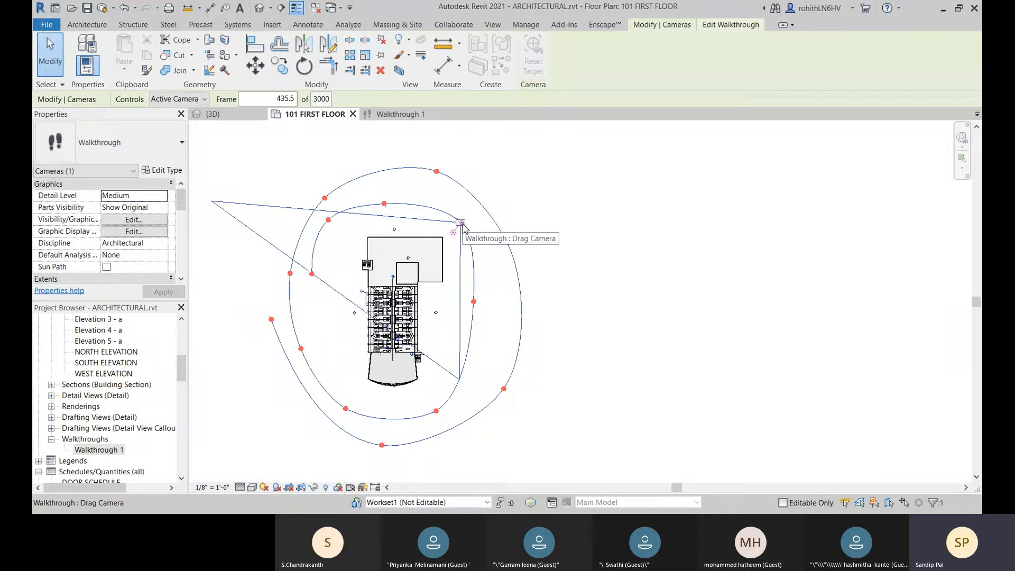
{"action": "left_click_drag", "start_coordinate": [461, 224], "coordinate": [423, 302]}
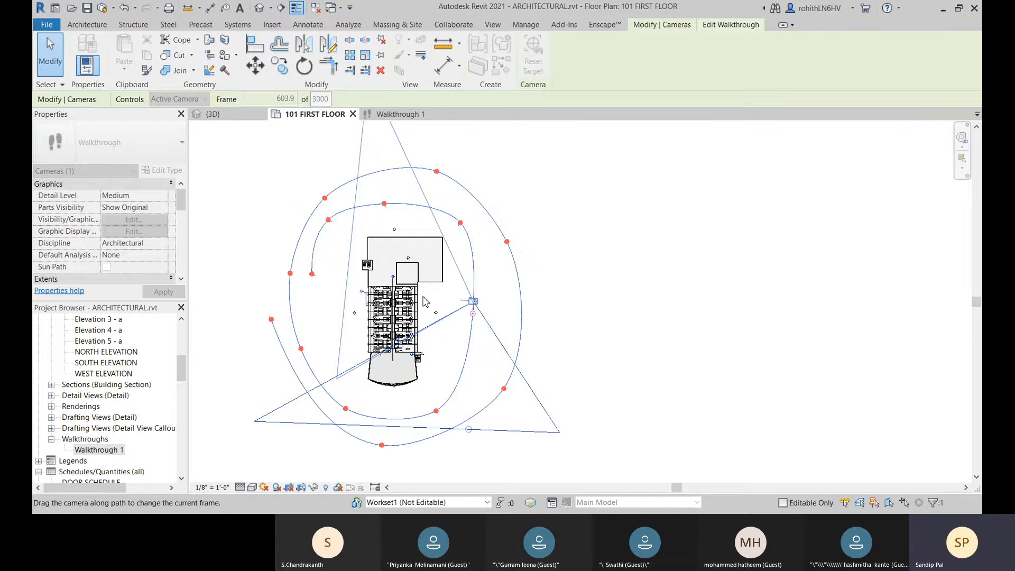
{"action": "left_click_drag", "start_coordinate": [424, 302], "coordinate": [448, 318]}
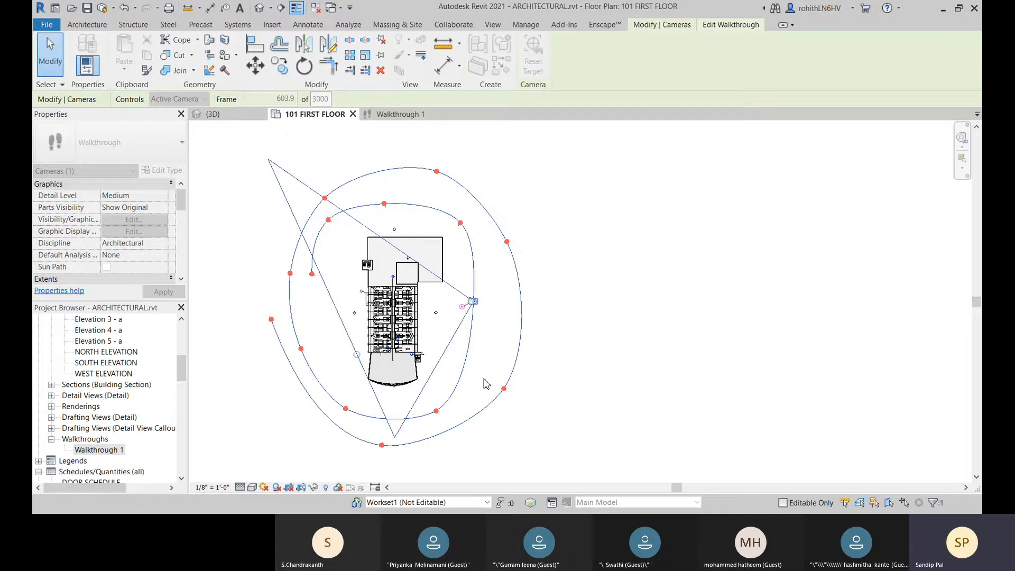
Step: Continue along the path through key frames 844.2 and 1025.0 up to 1540.0, turning the camera toward the building at each
{"action": "left_click_drag", "start_coordinate": [468, 384], "coordinate": [440, 412]}
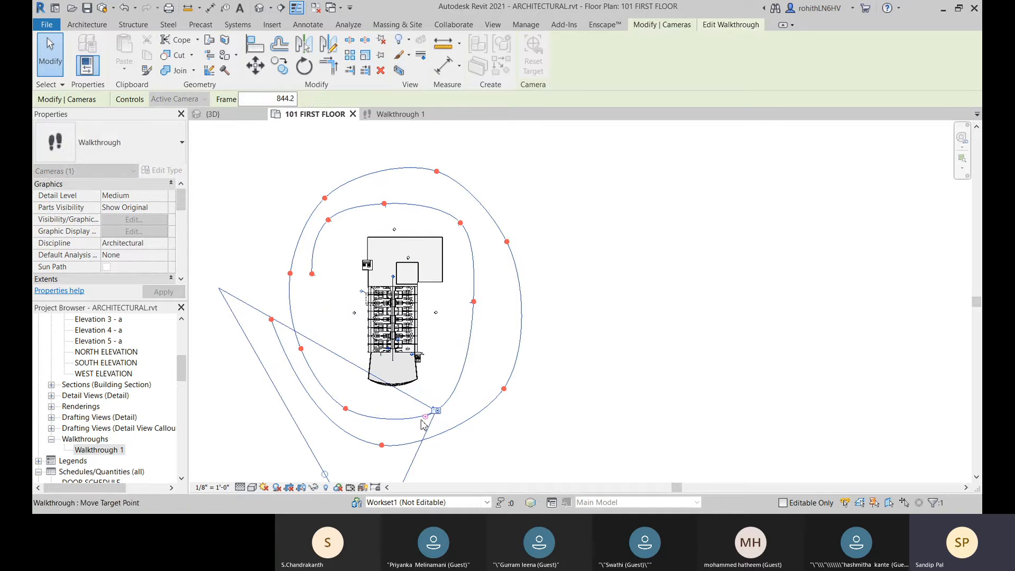
{"action": "left_click_drag", "start_coordinate": [389, 384], "coordinate": [390, 376]}
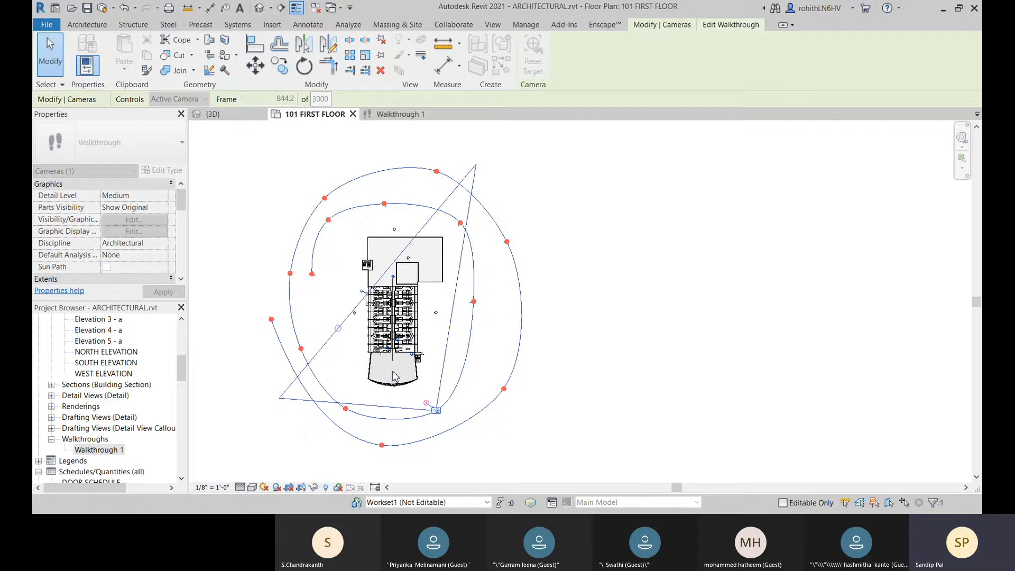
{"action": "left_click_drag", "start_coordinate": [438, 416], "coordinate": [372, 370]}
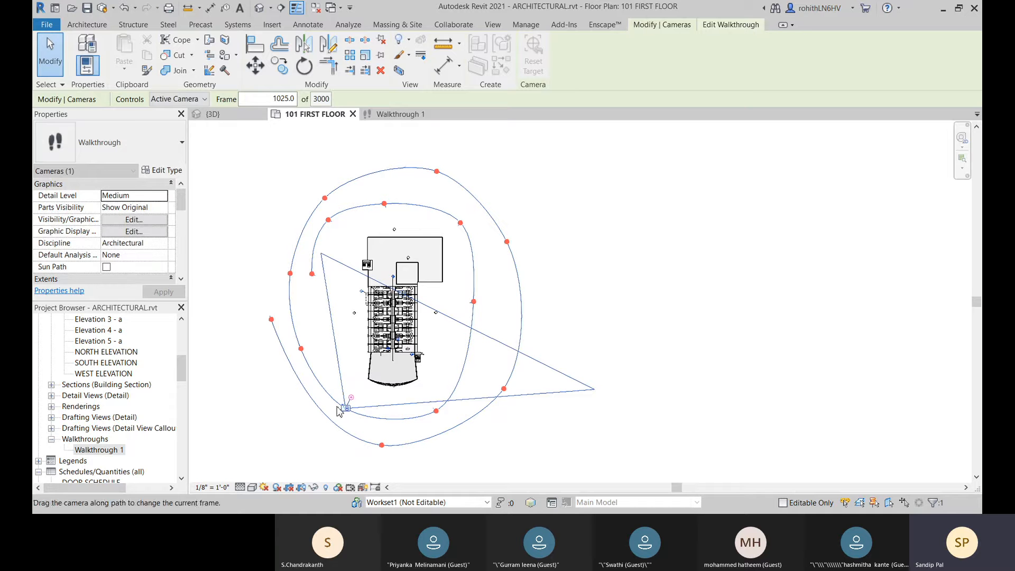
{"action": "left_click_drag", "start_coordinate": [309, 375], "coordinate": [363, 227]}
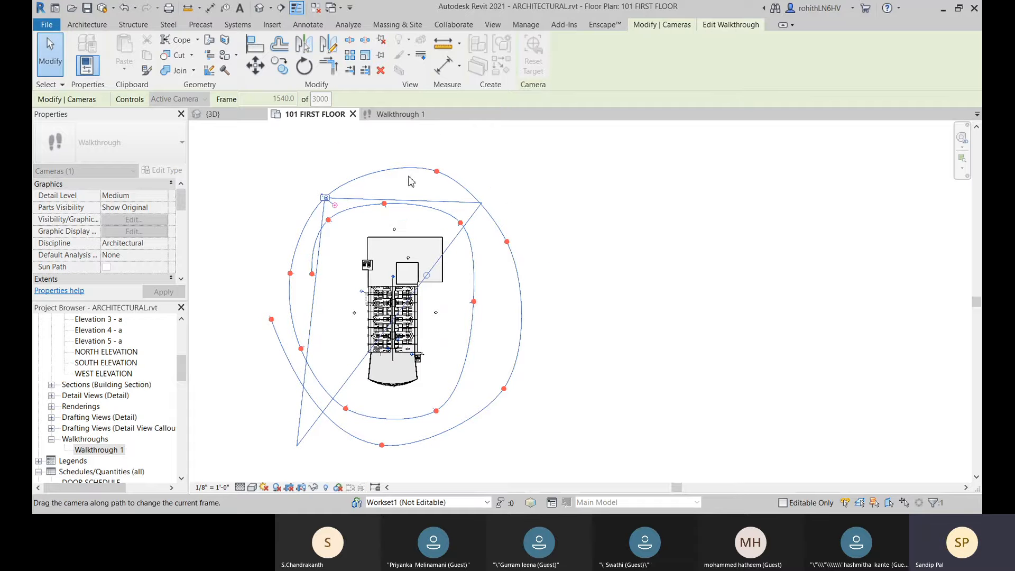
Step: Aim the camera at the building at the remaining outer-loop key frames, from 1778.0 through 2551.2 to the final frame 3000
{"action": "left_click_drag", "start_coordinate": [362, 189], "coordinate": [437, 176]}
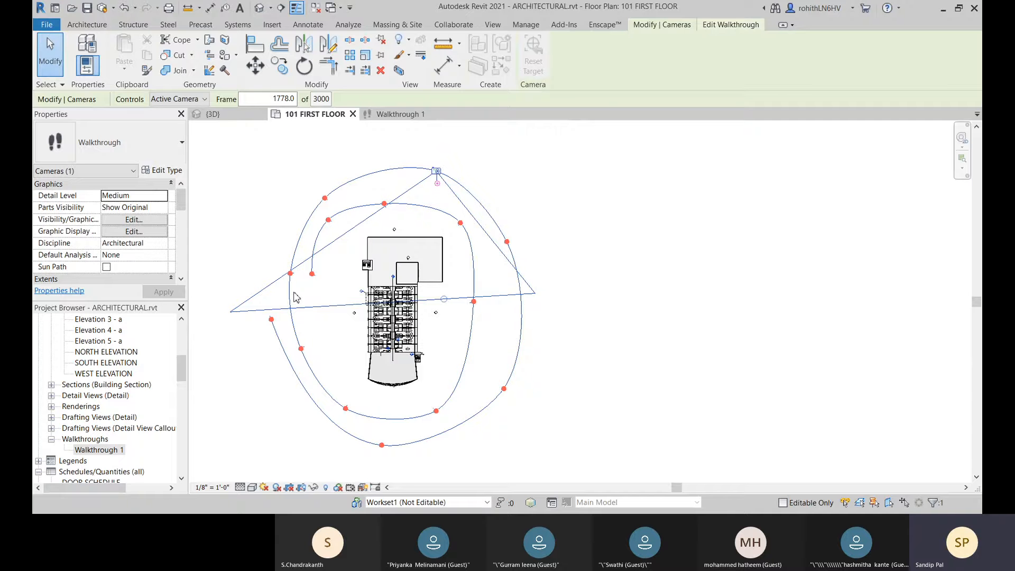
{"action": "left_click_drag", "start_coordinate": [436, 171], "coordinate": [525, 274]}
{"action": "left_click_drag", "start_coordinate": [507, 241], "coordinate": [382, 445]}
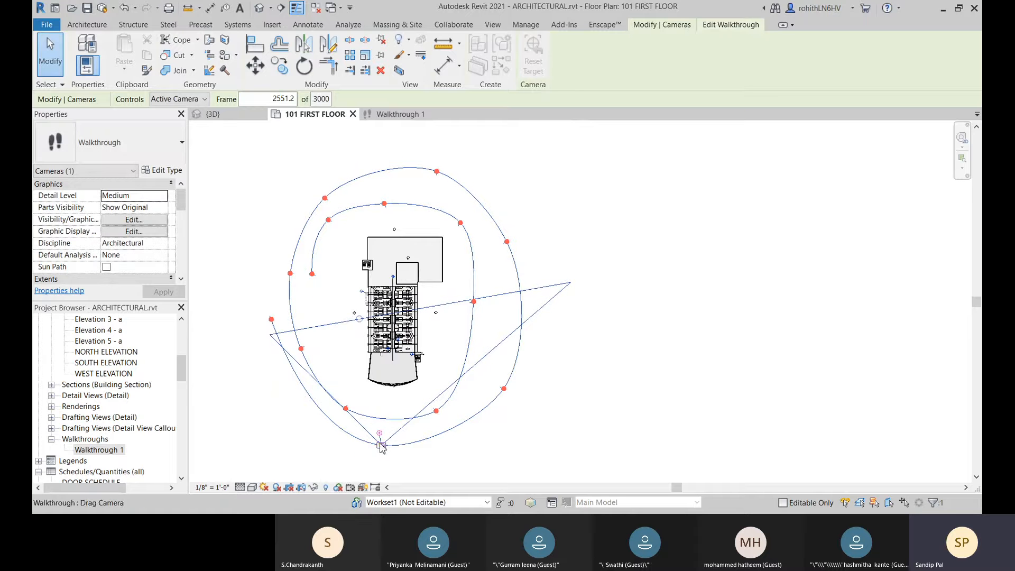
{"action": "left_click_drag", "start_coordinate": [381, 447], "coordinate": [272, 319]}
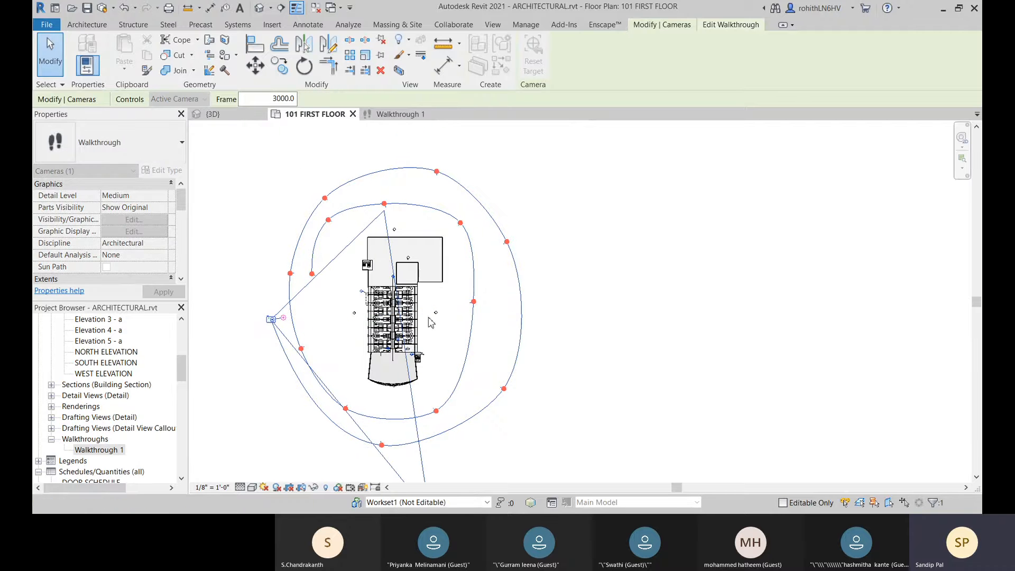
Step: Check Walkthrough 1, then reshape the outer loop in the 101 FIRST FLOOR plan by moving its upper-right, lower-right and bottom path points
{"action": "left_click", "coordinate": [395, 116]}
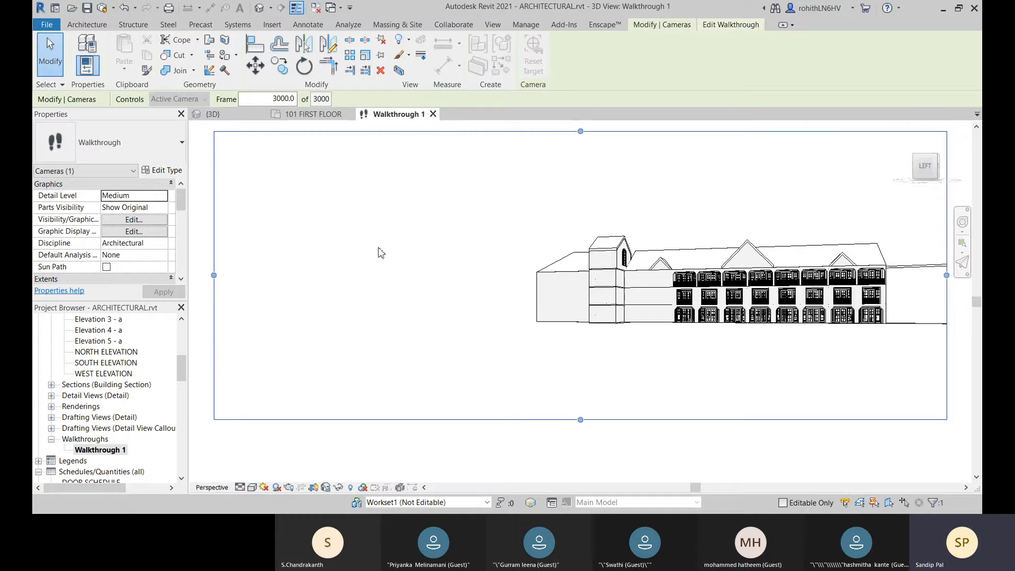
{"action": "left_click", "coordinate": [313, 114]}
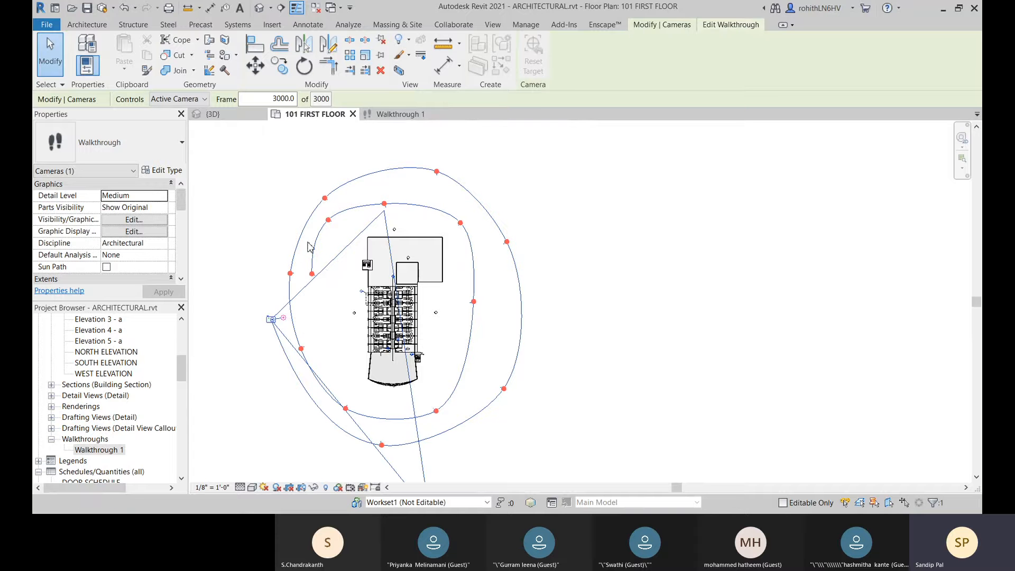
{"action": "left_click", "coordinate": [180, 99]}
{"action": "left_click", "coordinate": [180, 121]}
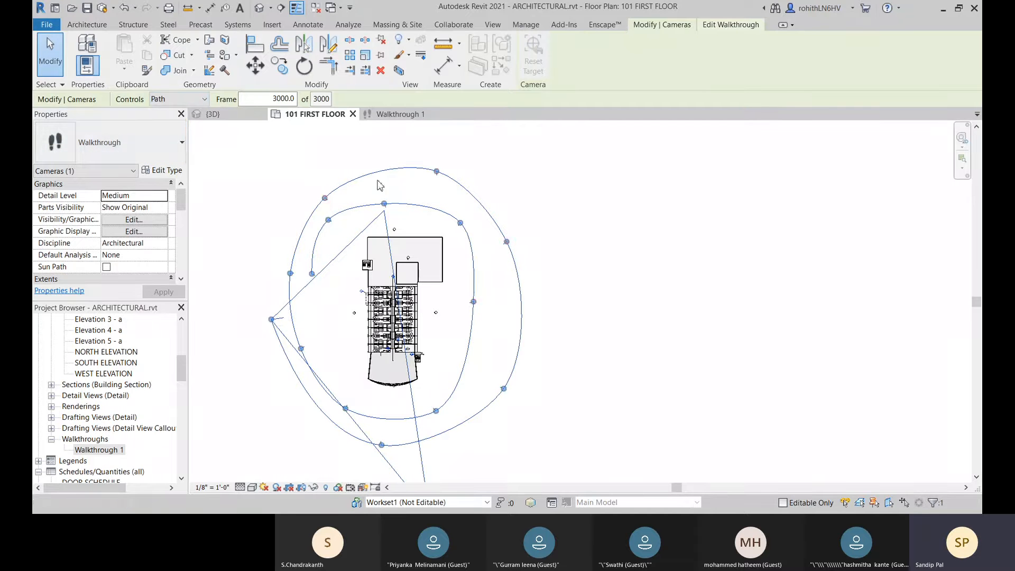
{"action": "left_click_drag", "start_coordinate": [437, 172], "coordinate": [436, 180]}
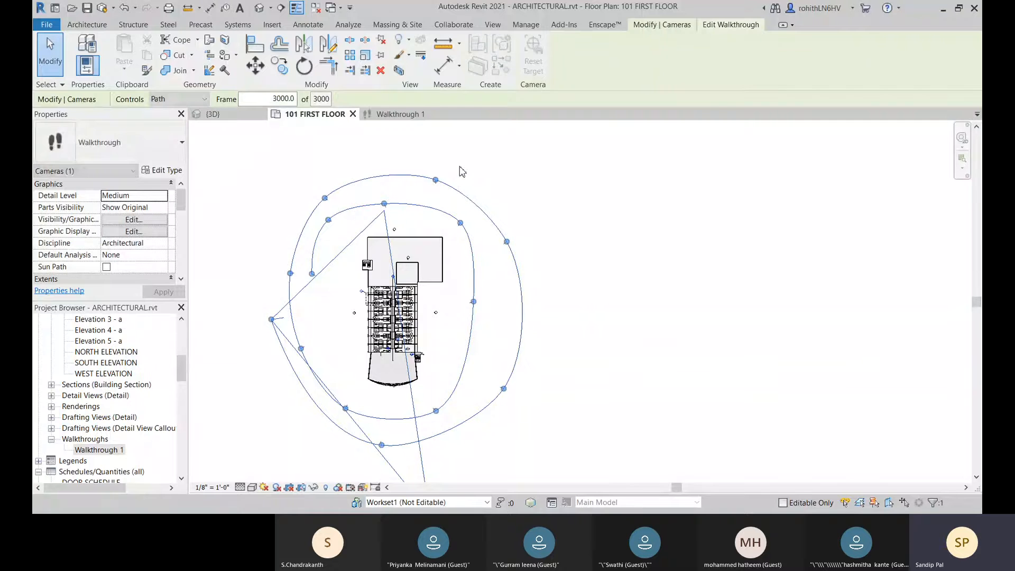
{"action": "left_click_drag", "start_coordinate": [504, 387], "coordinate": [503, 375]}
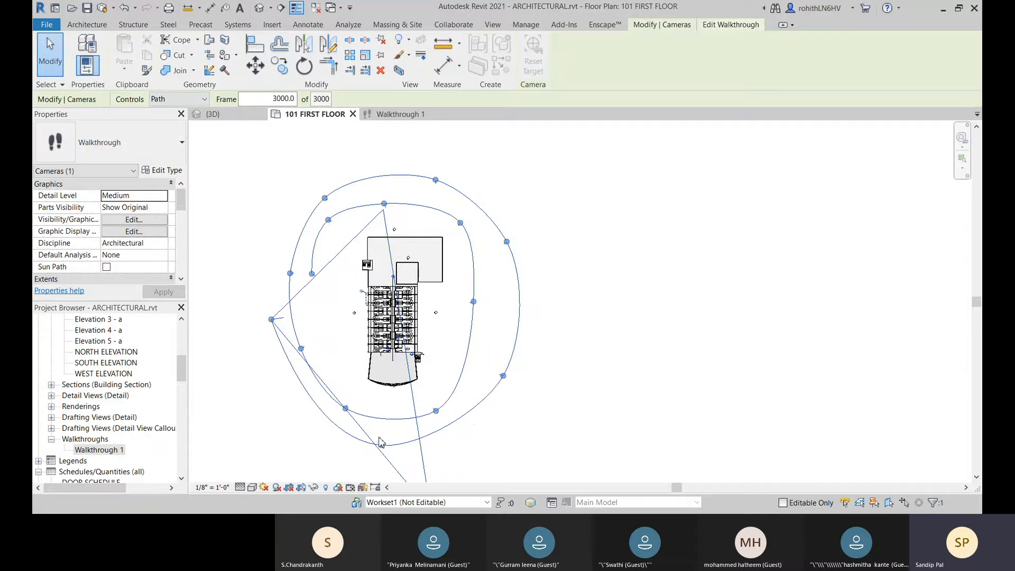
{"action": "left_click_drag", "start_coordinate": [380, 442], "coordinate": [395, 443]}
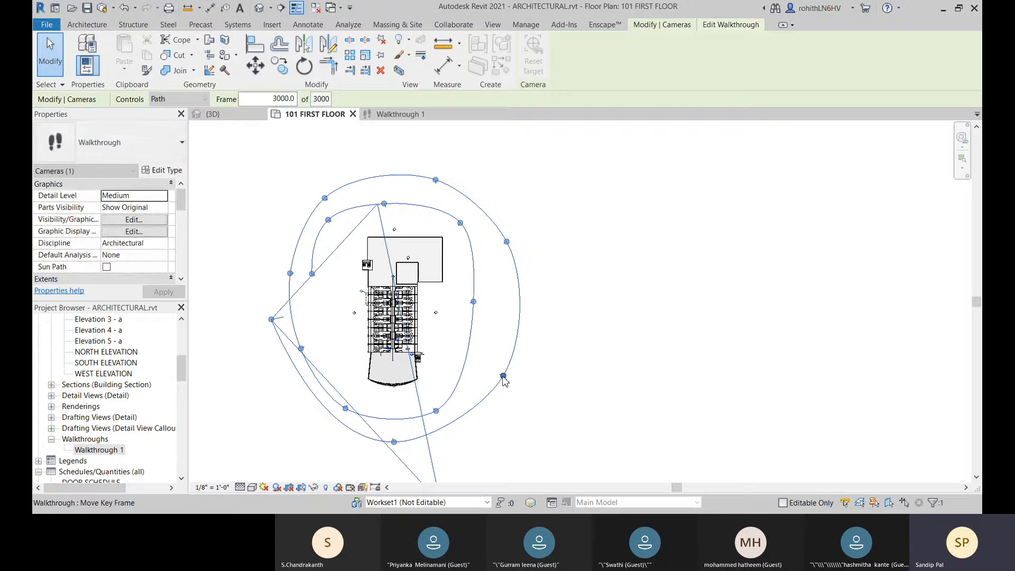
{"action": "left_click_drag", "start_coordinate": [503, 376], "coordinate": [497, 414]}
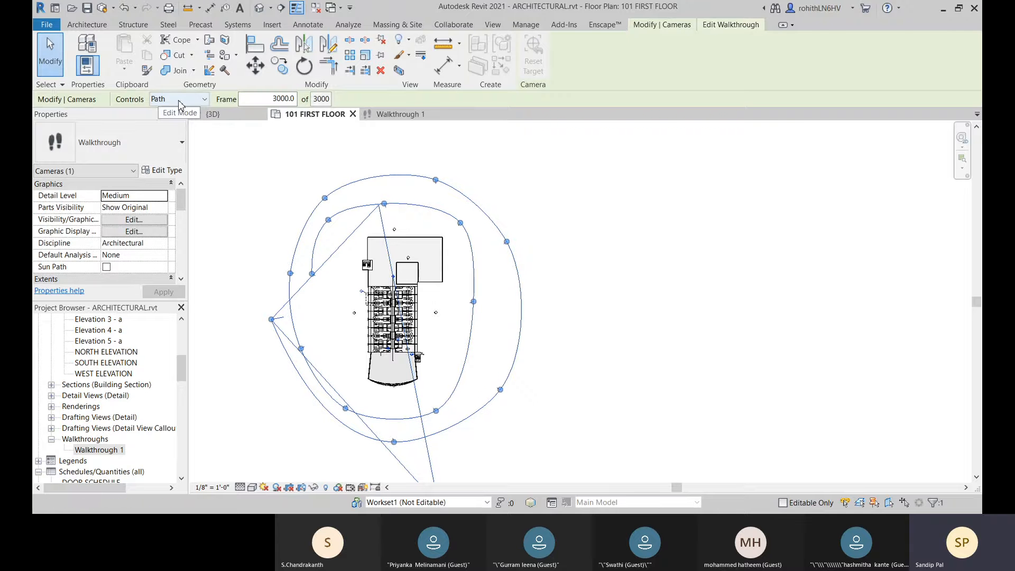
Step: Try the Add Key Frame mode for the walkthrough path and set the controls back to Active Camera
{"action": "left_click", "coordinate": [179, 102]}
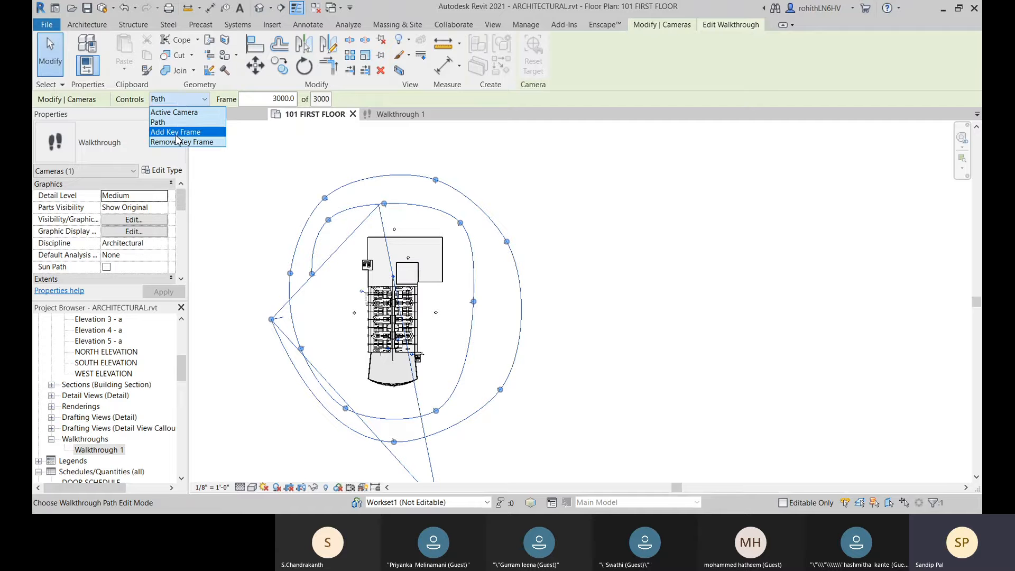
{"action": "left_click", "coordinate": [176, 132]}
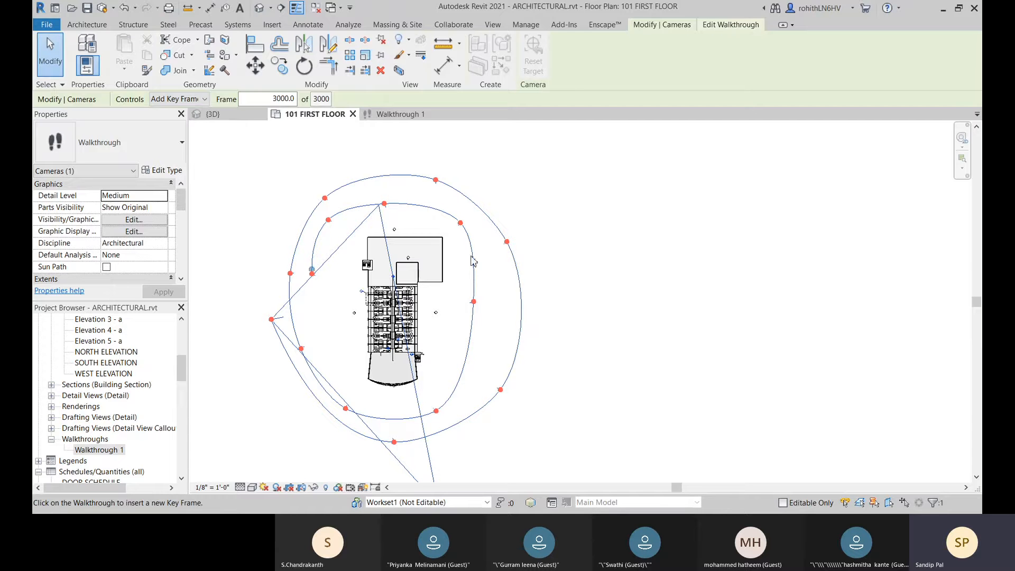
{"action": "left_click", "coordinate": [183, 99]}
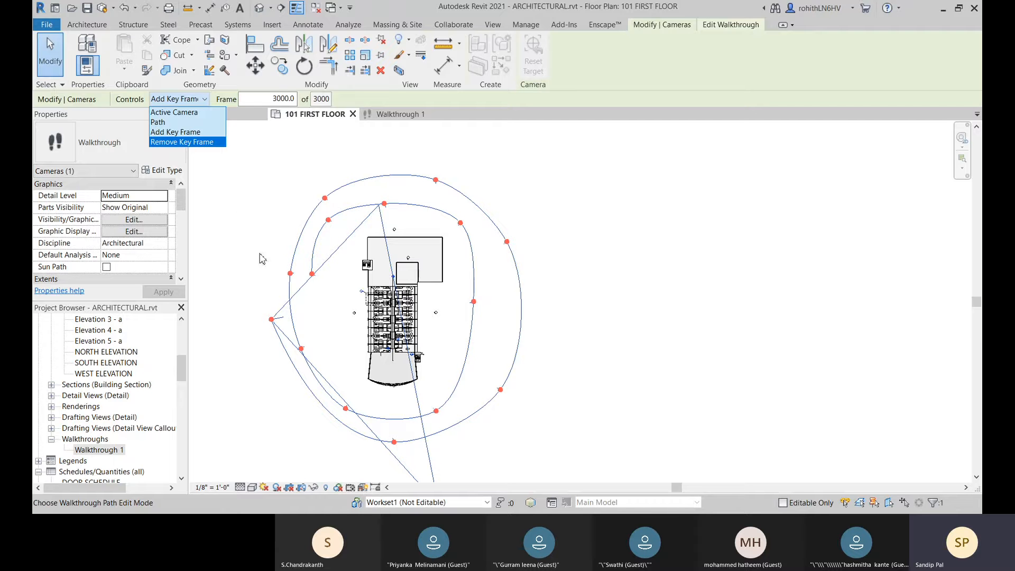
{"action": "left_click", "coordinate": [250, 165]}
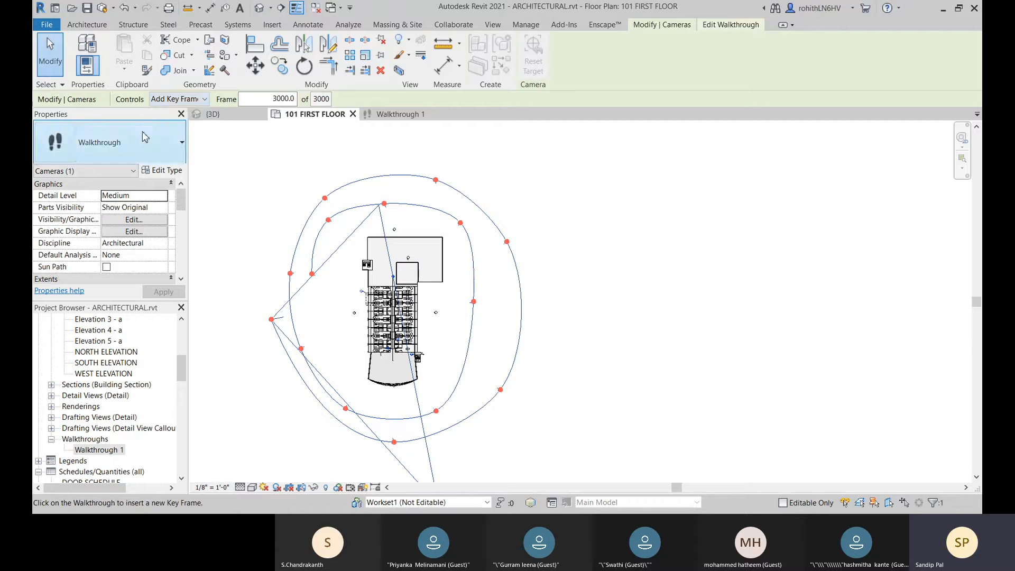
{"action": "left_click", "coordinate": [178, 100]}
{"action": "left_click", "coordinate": [180, 112]}
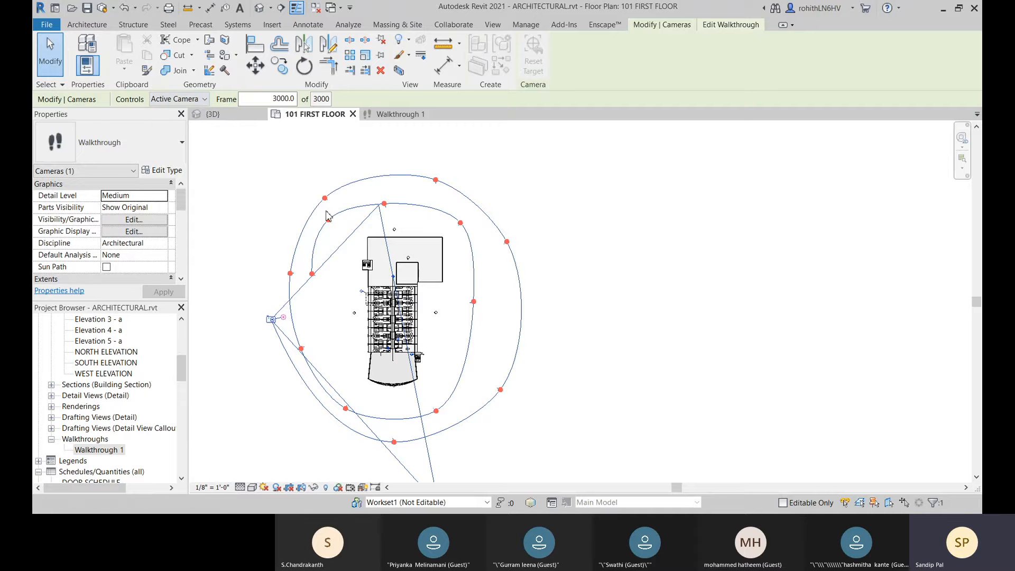
Step: Hide the walkthrough's crop region, check the Walkthrough 1 view, and make the crop region visible again
{"action": "scroll", "coordinate": [230, 189], "scroll_direction": "down", "scroll_amount": 1}
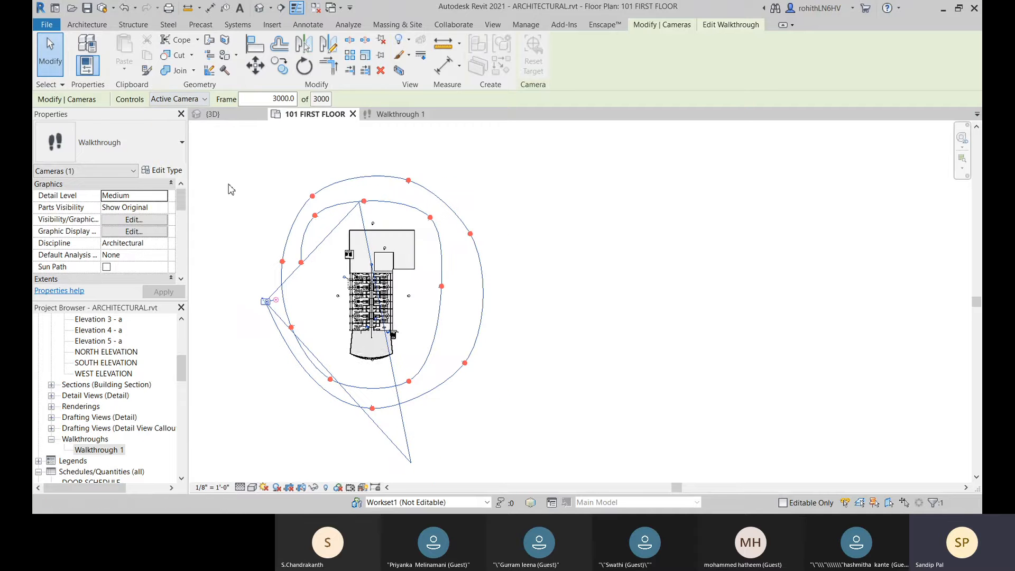
{"action": "scroll", "coordinate": [106, 247], "scroll_direction": "down", "scroll_amount": 1}
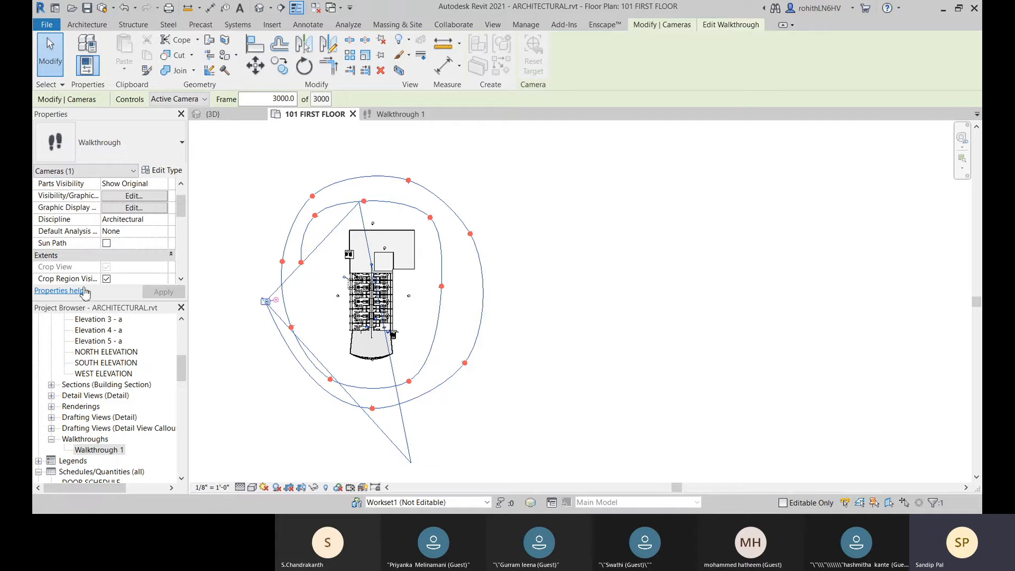
{"action": "scroll", "coordinate": [70, 275], "scroll_direction": "down", "scroll_amount": 1}
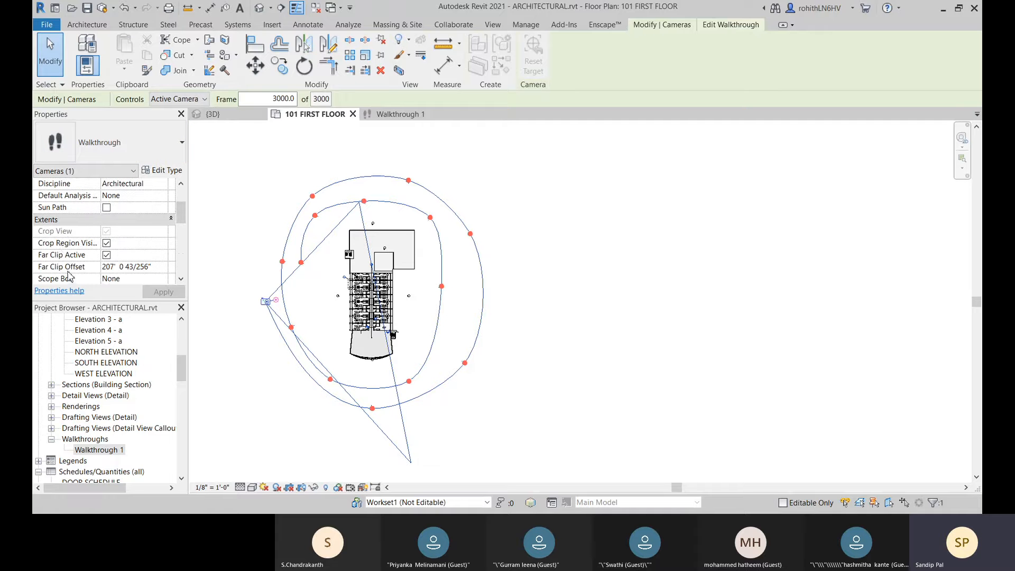
{"action": "left_click", "coordinate": [107, 244]}
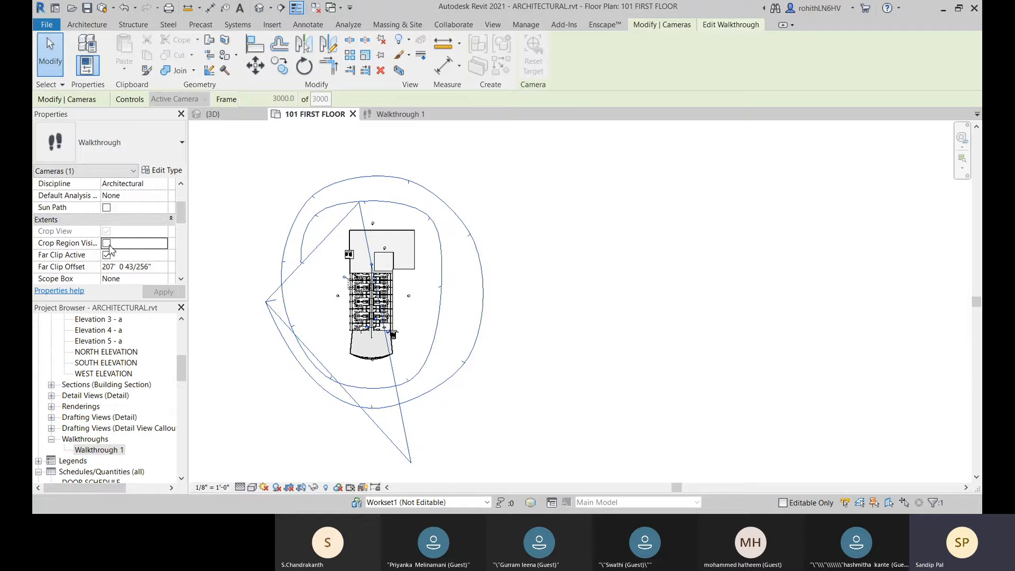
{"action": "left_click", "coordinate": [408, 117]}
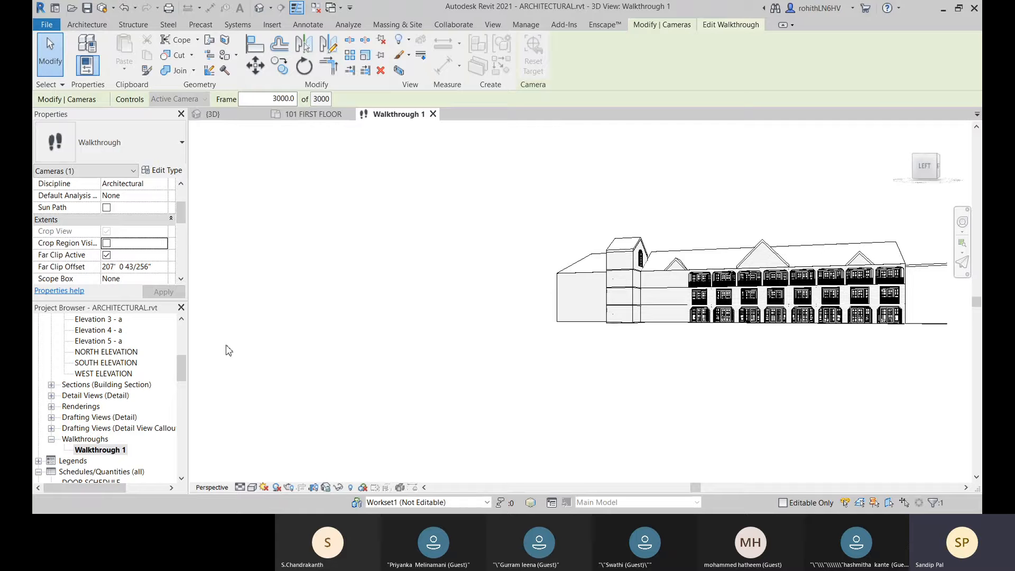
{"action": "left_click", "coordinate": [106, 243]}
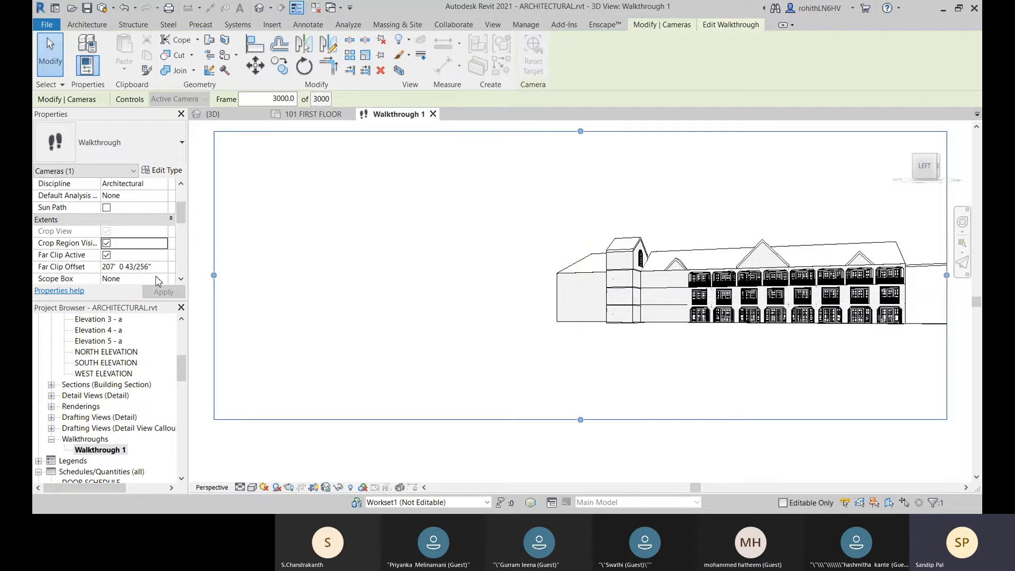
{"action": "scroll", "coordinate": [156, 275], "scroll_direction": "down", "scroll_amount": 2}
{"action": "scroll", "coordinate": [168, 247], "scroll_direction": "down", "scroll_amount": 1}
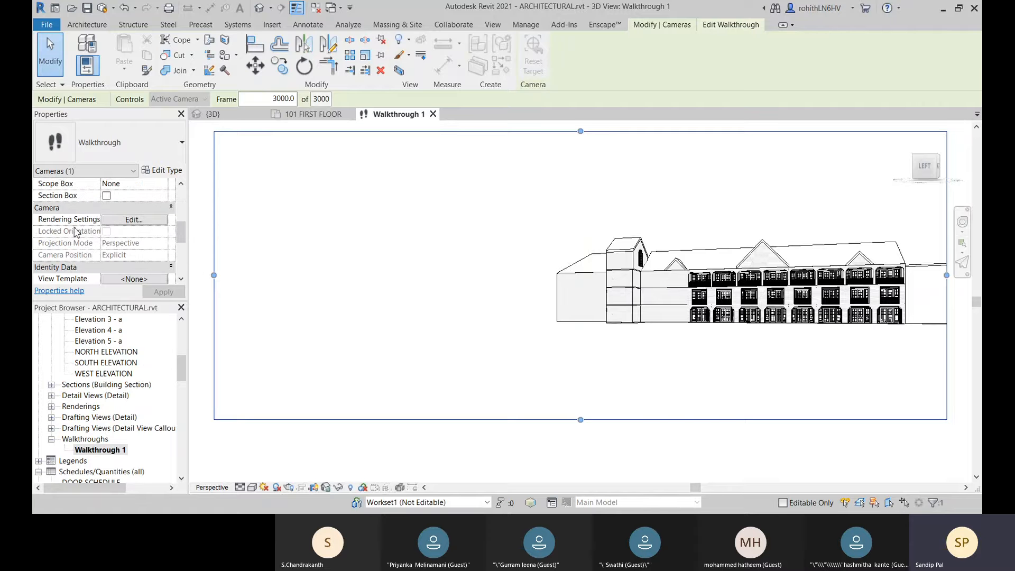
{"action": "left_click", "coordinate": [113, 222]}
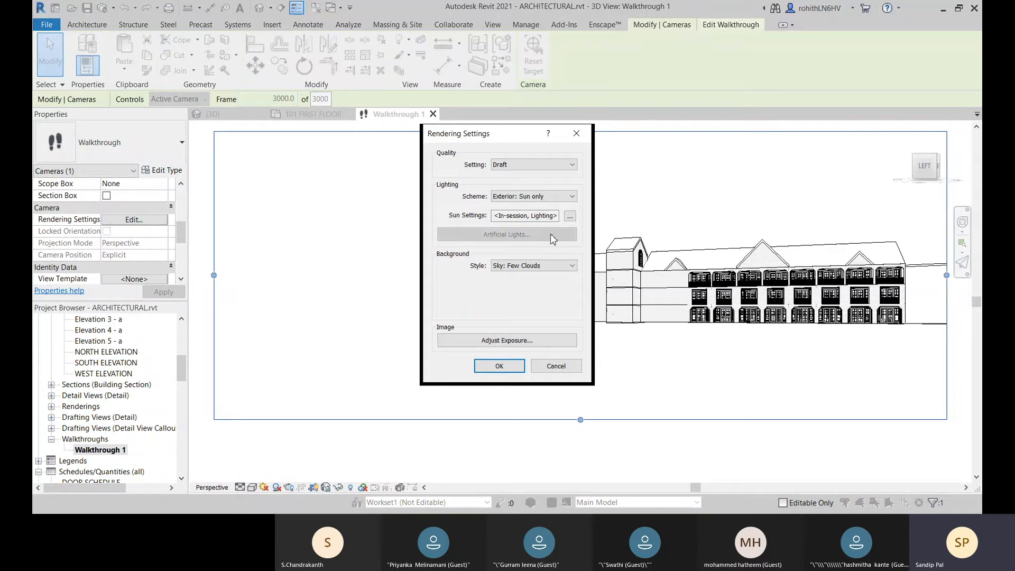
{"action": "left_click", "coordinate": [524, 164]}
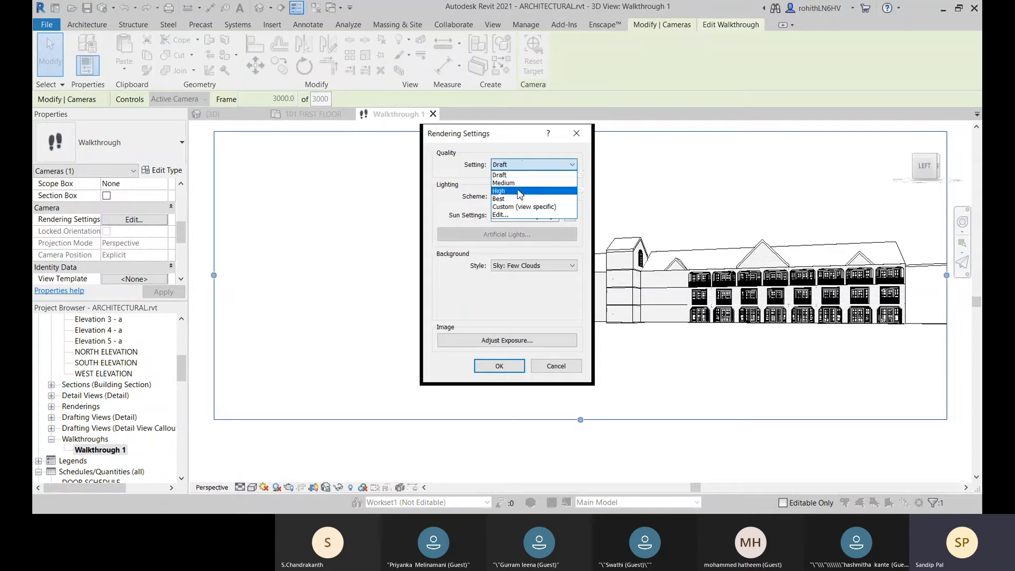
{"action": "left_click", "coordinate": [520, 192]}
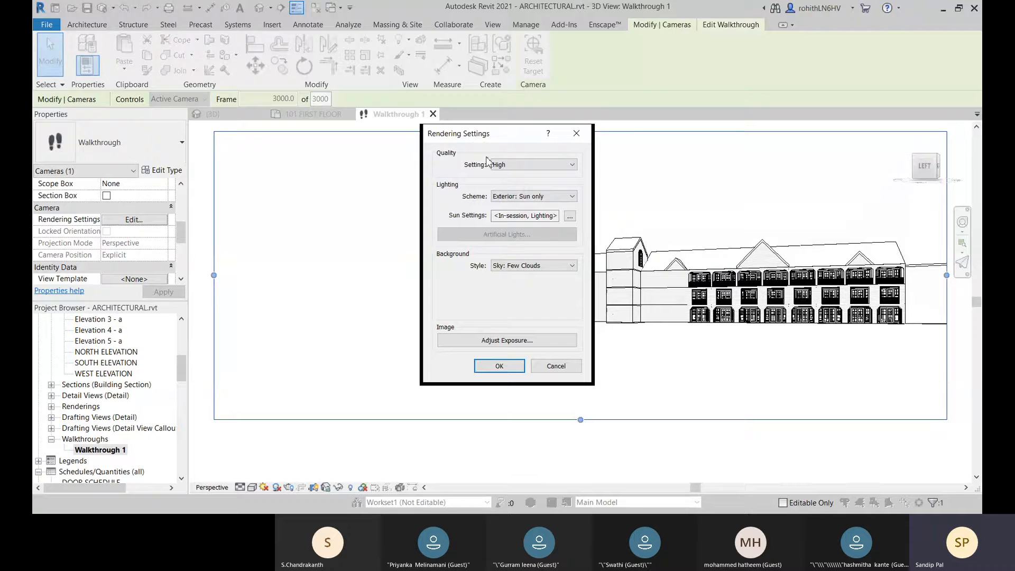
{"action": "left_click", "coordinate": [522, 171]}
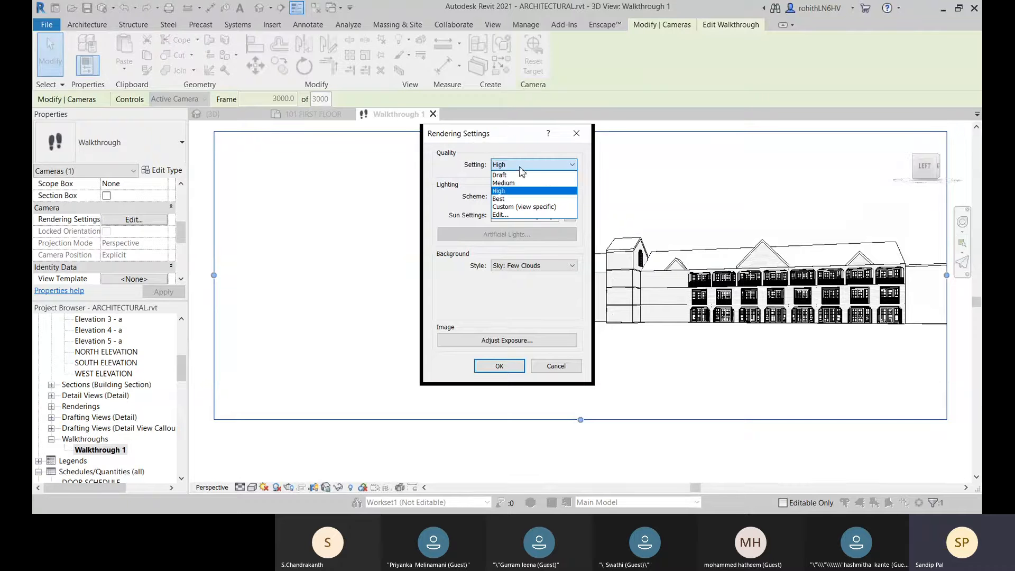
{"action": "left_click", "coordinate": [518, 181]}
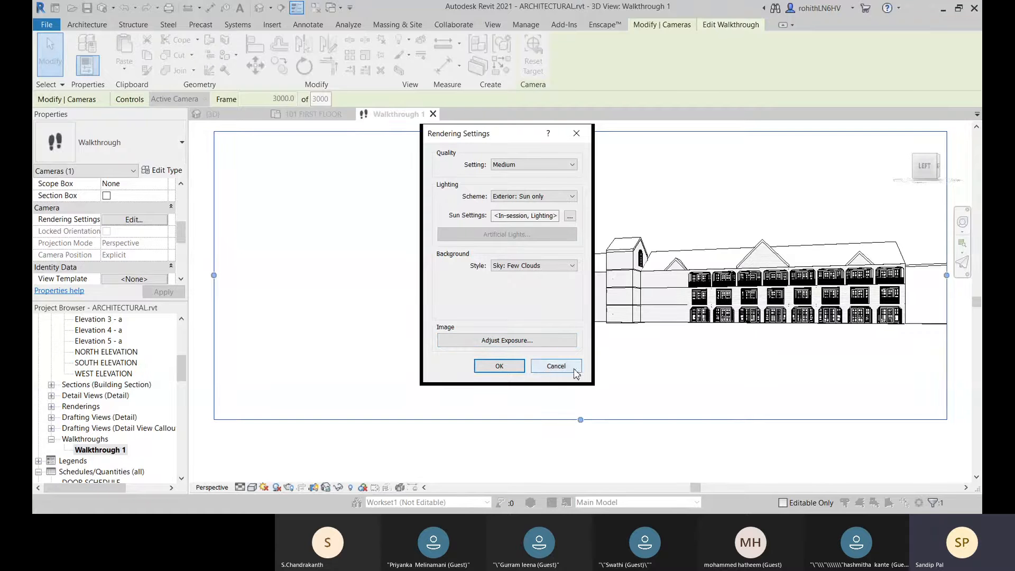
{"action": "left_click", "coordinate": [549, 368]}
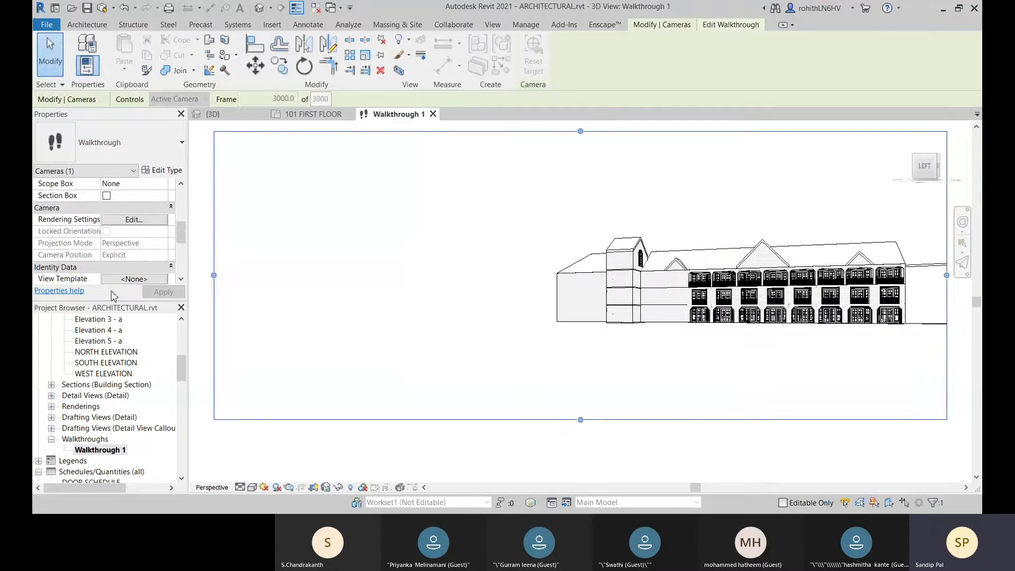
Step: Examine the walkthrough's total frames and key frame settings, and close them without changes
{"action": "scroll", "coordinate": [132, 248], "scroll_direction": "down", "scroll_amount": 5}
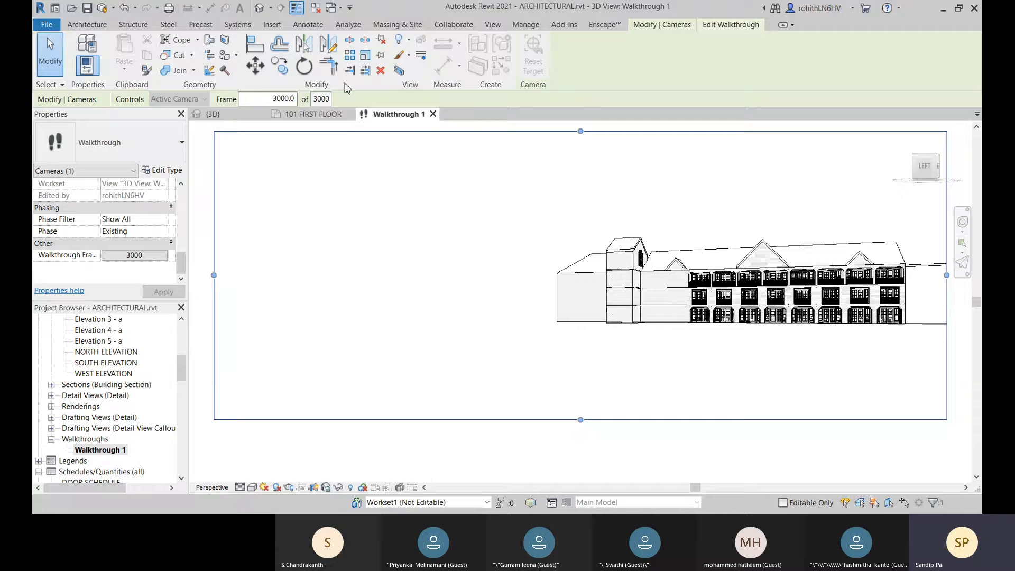
{"action": "left_click", "coordinate": [121, 257]}
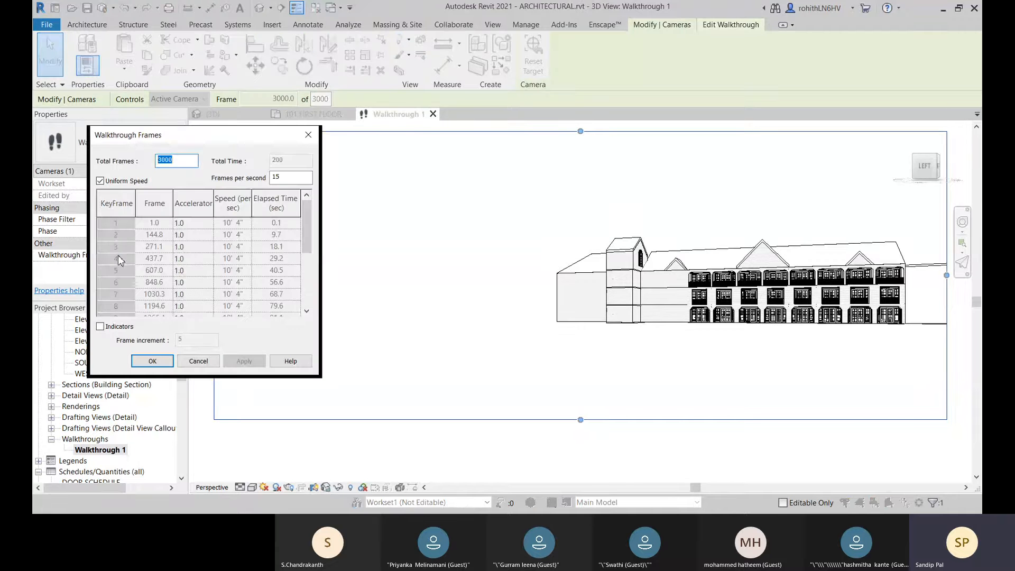
{"action": "key", "text": "Escape"}
Step: Rename the walkthrough view as "1st view around"
{"action": "scroll", "coordinate": [132, 262], "scroll_direction": "up", "scroll_amount": 2}
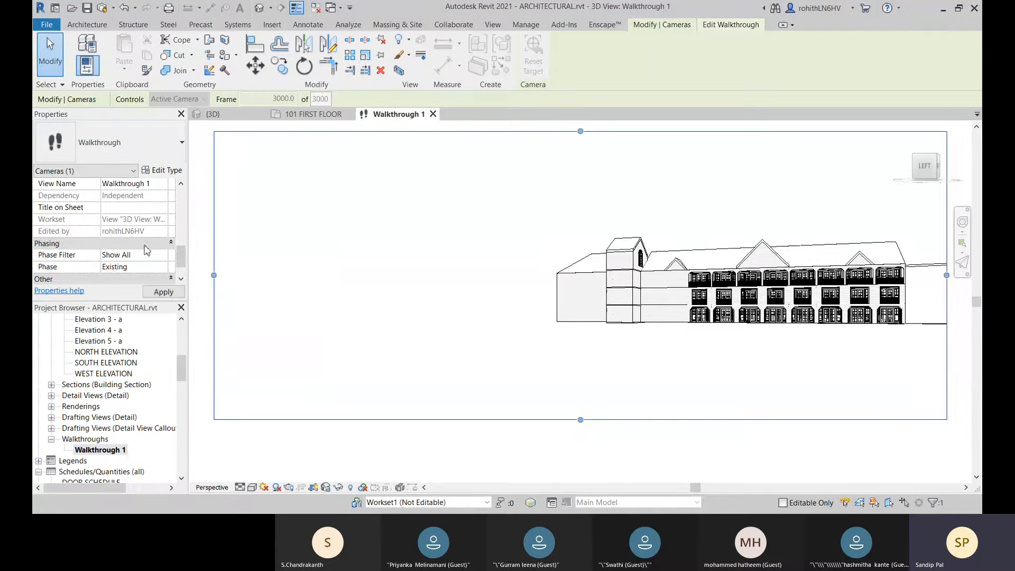
{"action": "scroll", "coordinate": [89, 198], "scroll_direction": "up", "scroll_amount": 1}
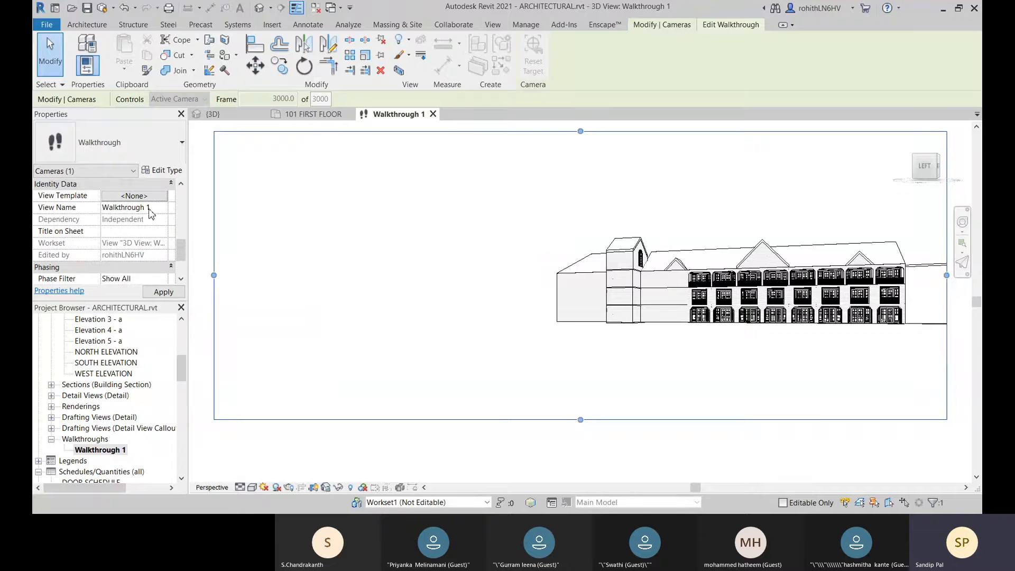
{"action": "left_click", "coordinate": [153, 209]}
{"action": "left_click_drag", "start_coordinate": [154, 209], "coordinate": [99, 216]}
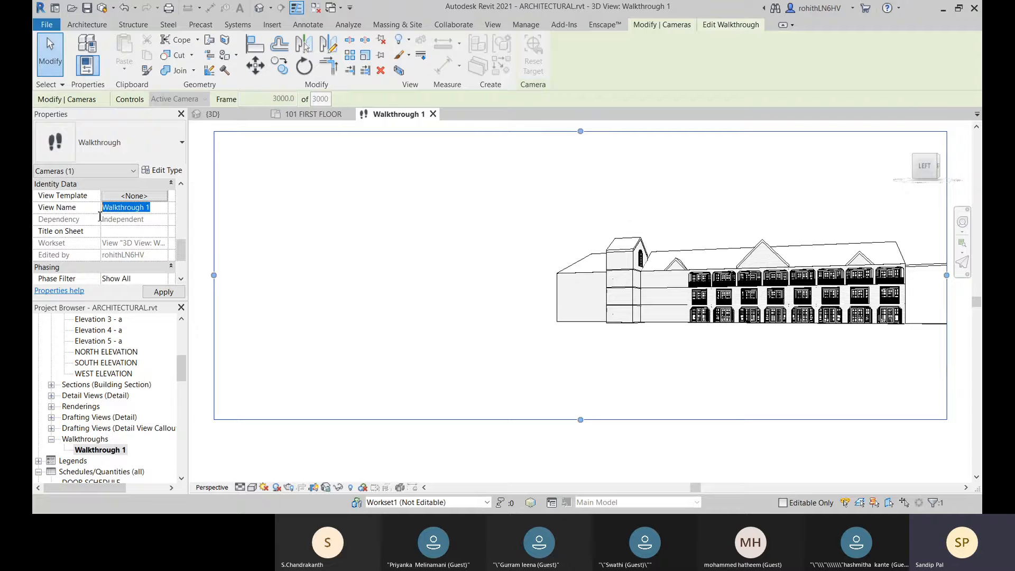
{"action": "type", "text": "1st view around"}
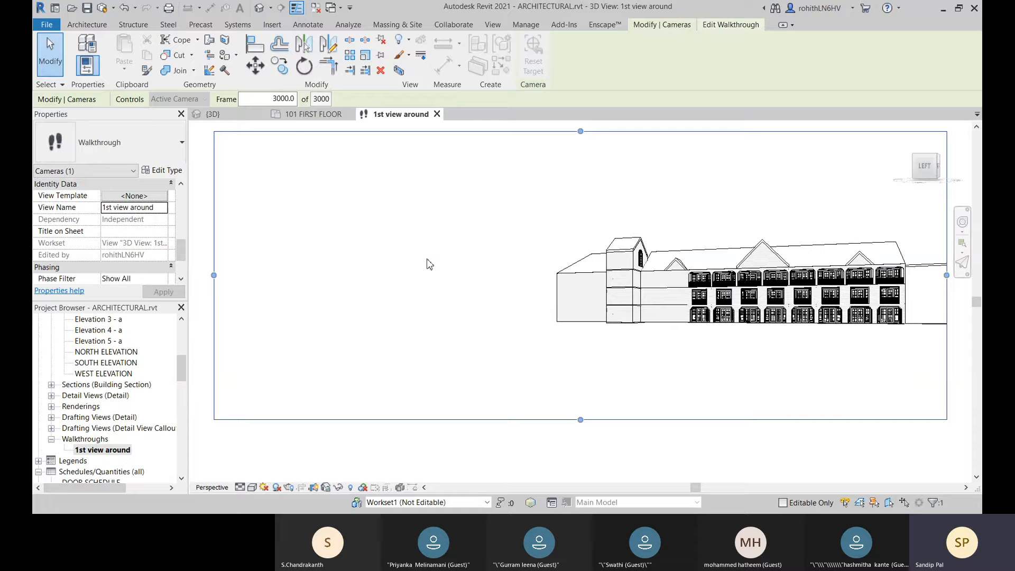
Step: Open the NORTH ELEVATION view with the walkthrough still selected
{"action": "left_click", "coordinate": [307, 114]}
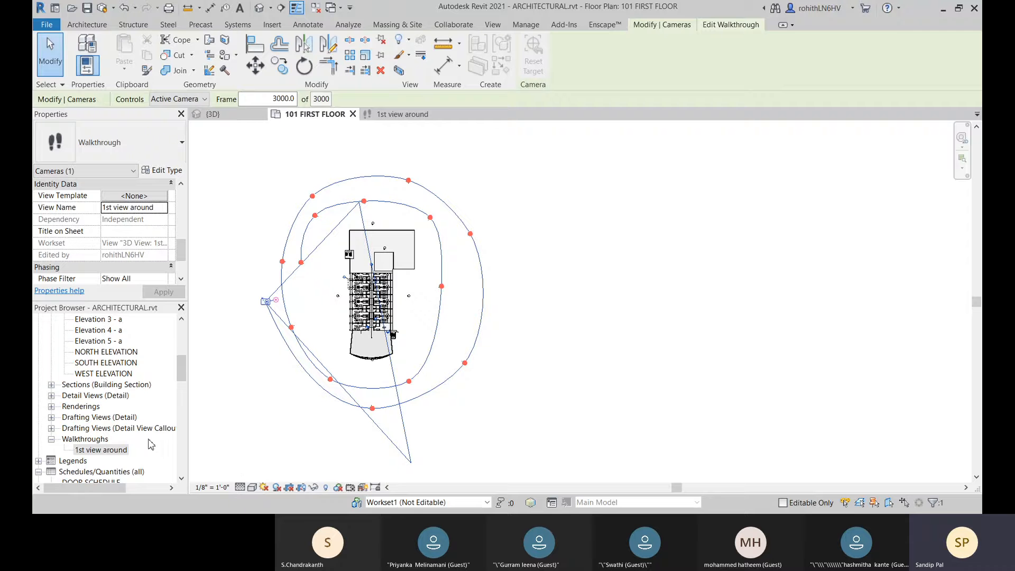
{"action": "scroll", "coordinate": [155, 442], "scroll_direction": "down", "scroll_amount": 2}
{"action": "scroll", "coordinate": [153, 443], "scroll_direction": "down", "scroll_amount": 2}
{"action": "scroll", "coordinate": [84, 454], "scroll_direction": "up", "scroll_amount": 5}
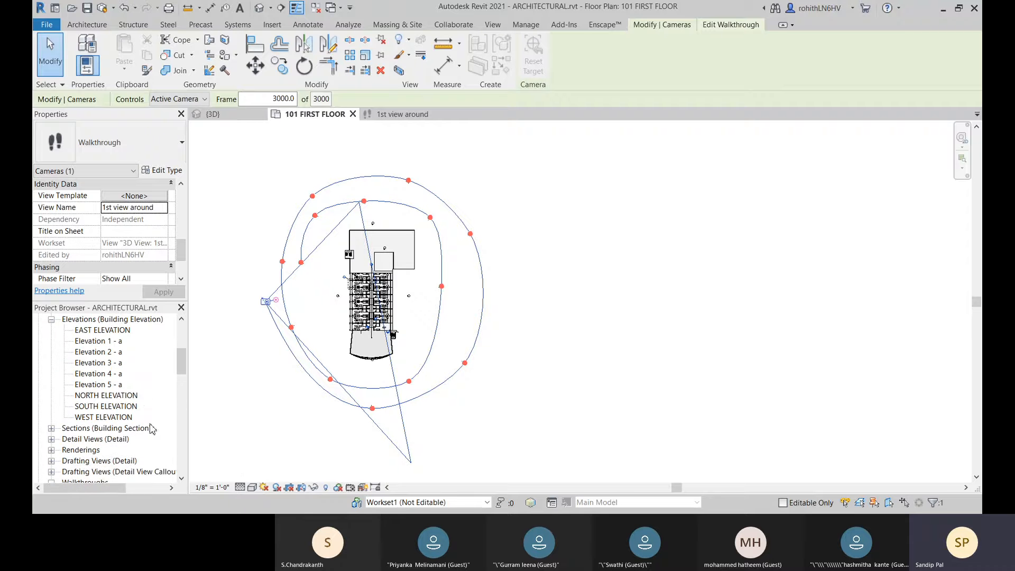
{"action": "double_click", "coordinate": [111, 396]}
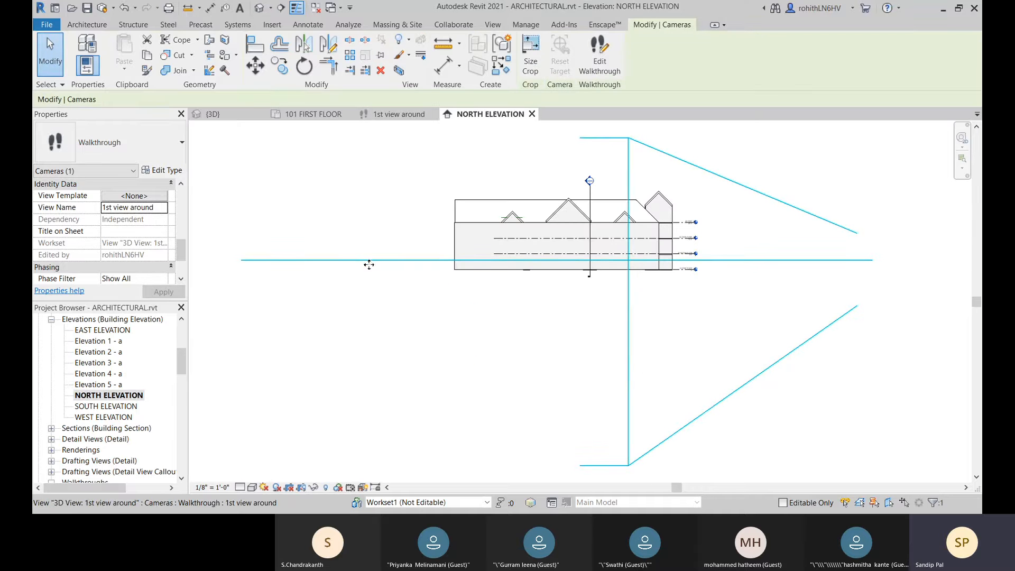
Step: Try to move a walkthrough key frame in the north elevation with the controls set to Path, and quit editing
{"action": "left_click", "coordinate": [599, 58]}
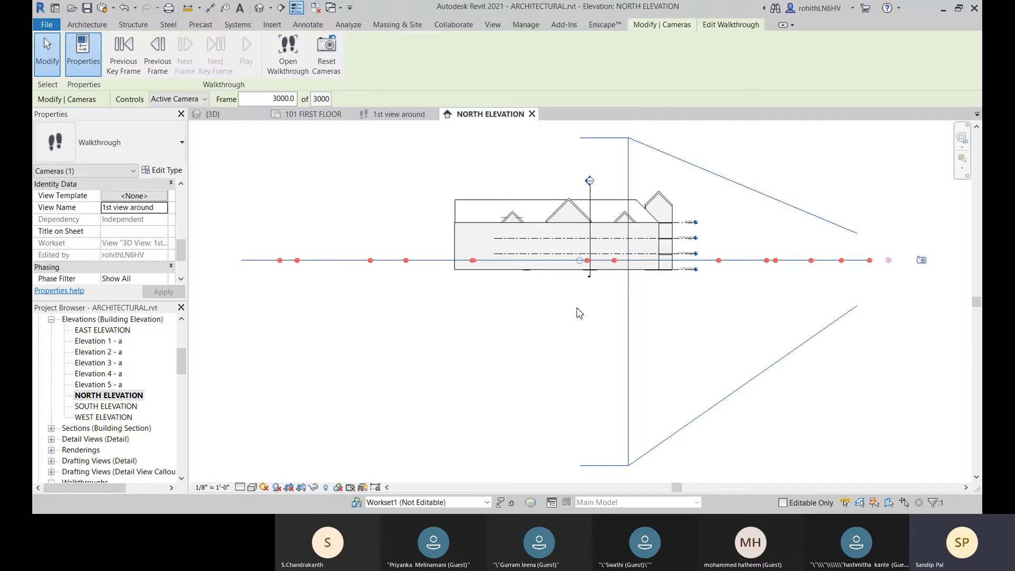
{"action": "scroll", "coordinate": [735, 319], "scroll_direction": "down", "scroll_amount": 2}
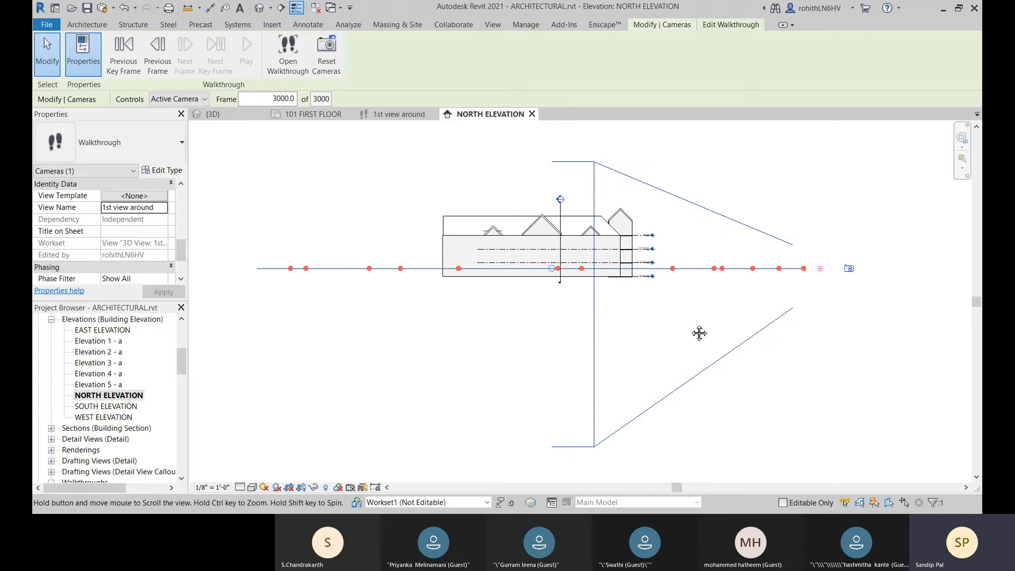
{"action": "left_click", "coordinate": [190, 103]}
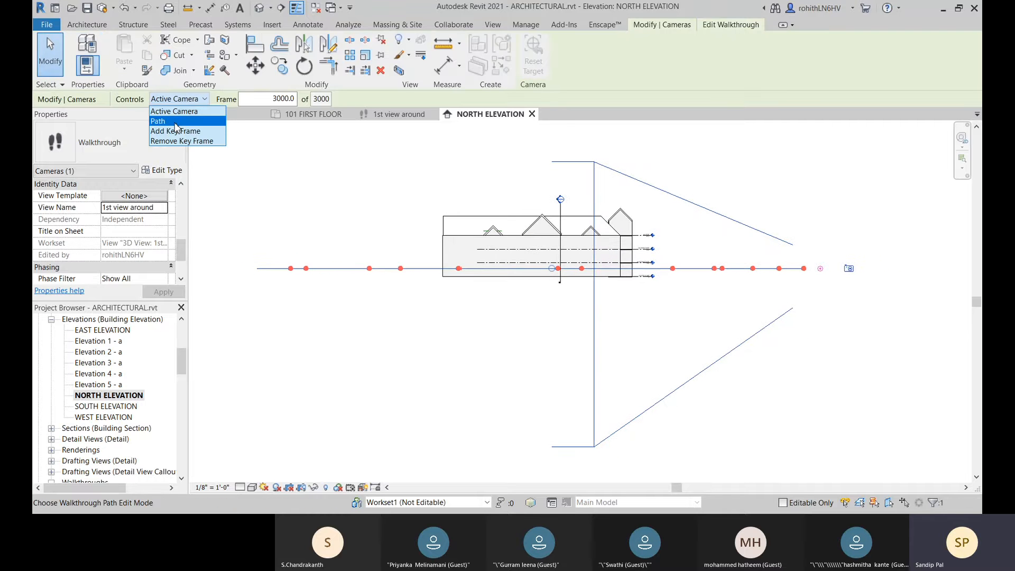
{"action": "left_click", "coordinate": [175, 122]}
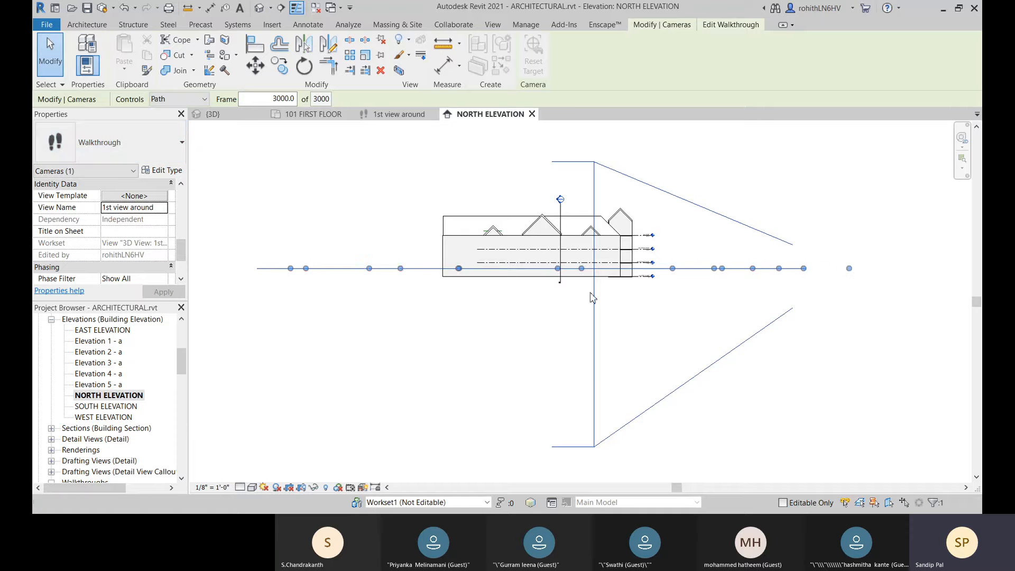
{"action": "mouse_move", "coordinate": [400, 269]}
{"action": "left_mouse_down"}
{"action": "mouse_move", "coordinate": [404, 259]}
{"action": "mouse_move", "coordinate": [403, 271]}
{"action": "left_mouse_up"}
{"action": "key", "text": "Escape"}
{"action": "key", "text": "Escape"}
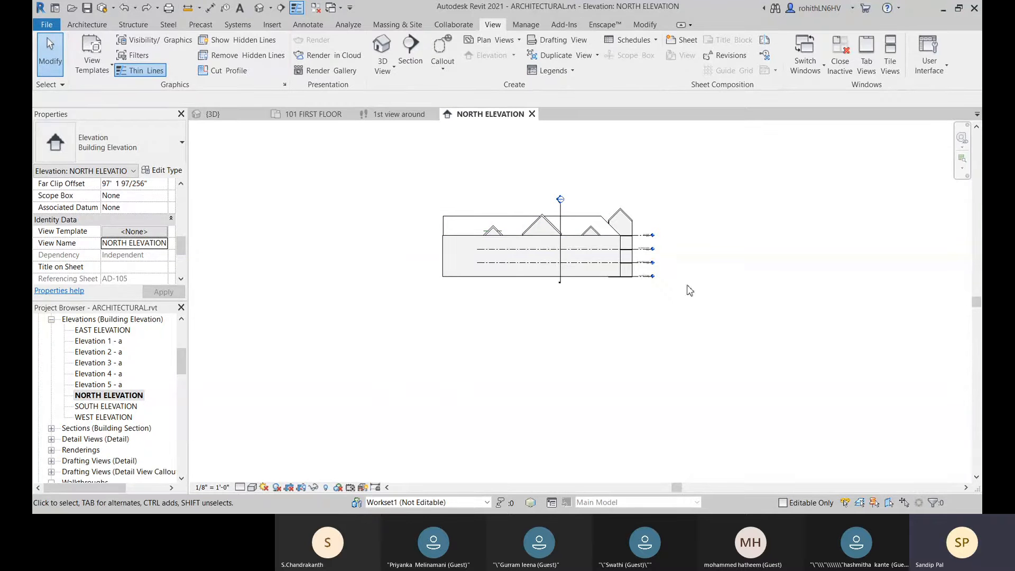
Step: Reselect the walkthrough by its crop region in 1st view around and start editing it again in the north elevation
{"action": "left_click", "coordinate": [384, 114]}
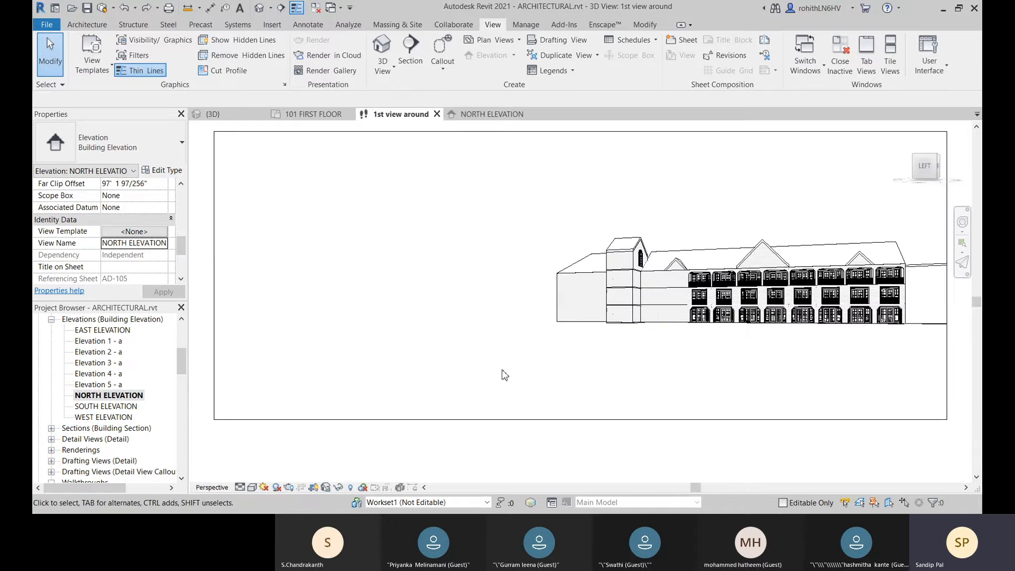
{"action": "left_click", "coordinate": [283, 132]}
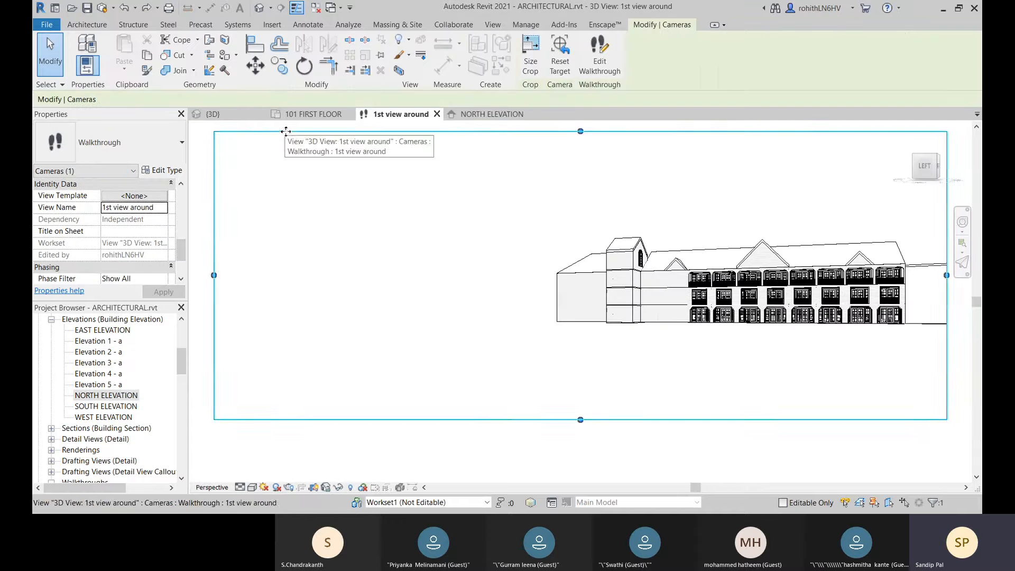
{"action": "left_click", "coordinate": [468, 114]}
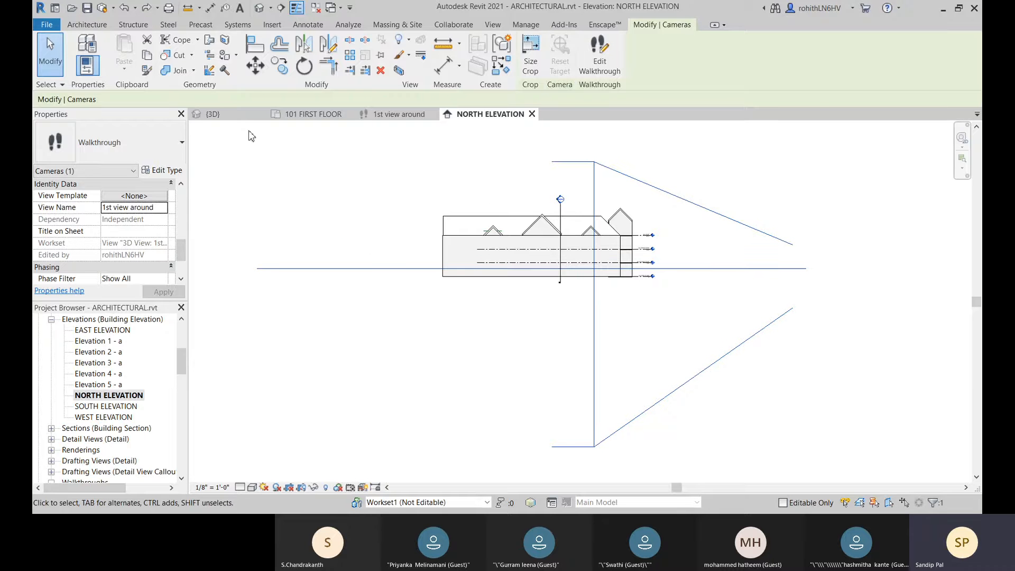
{"action": "left_click", "coordinate": [600, 58]}
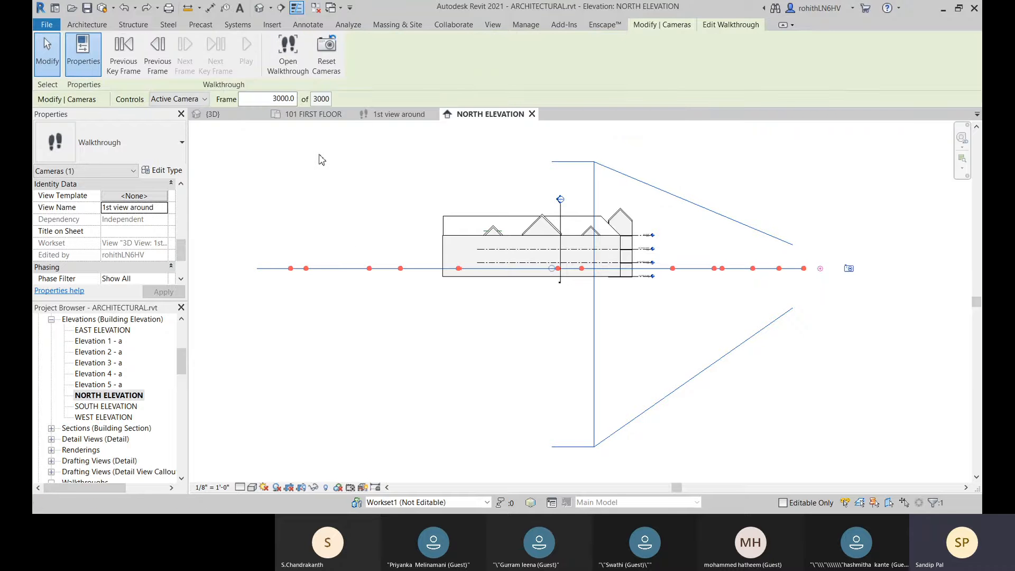
Step: Switch to the 101 FIRST FLOOR plan, keep editing the walkthrough, and set its controls to Path
{"action": "left_click", "coordinate": [312, 114]}
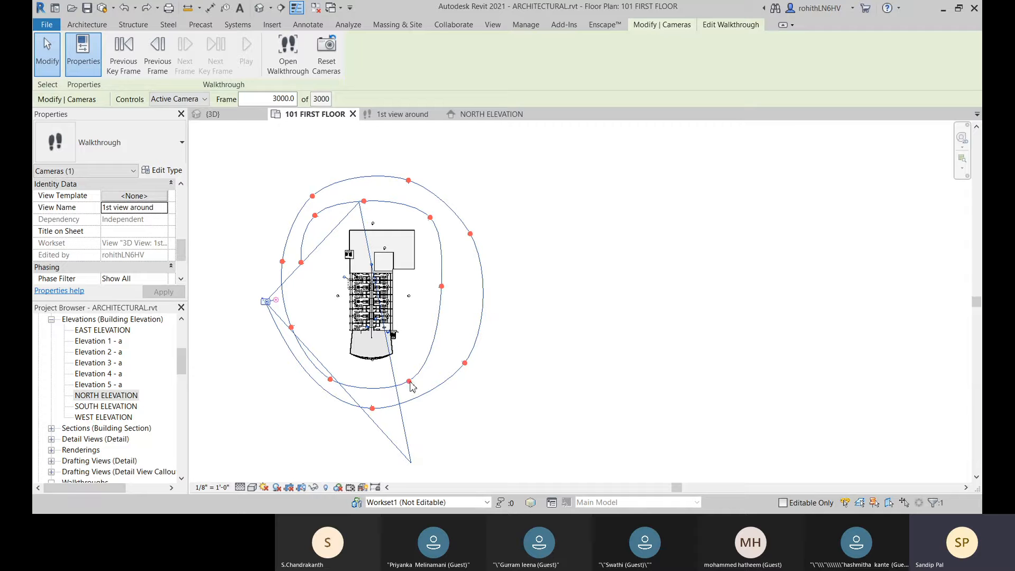
{"action": "key", "text": "Escape"}
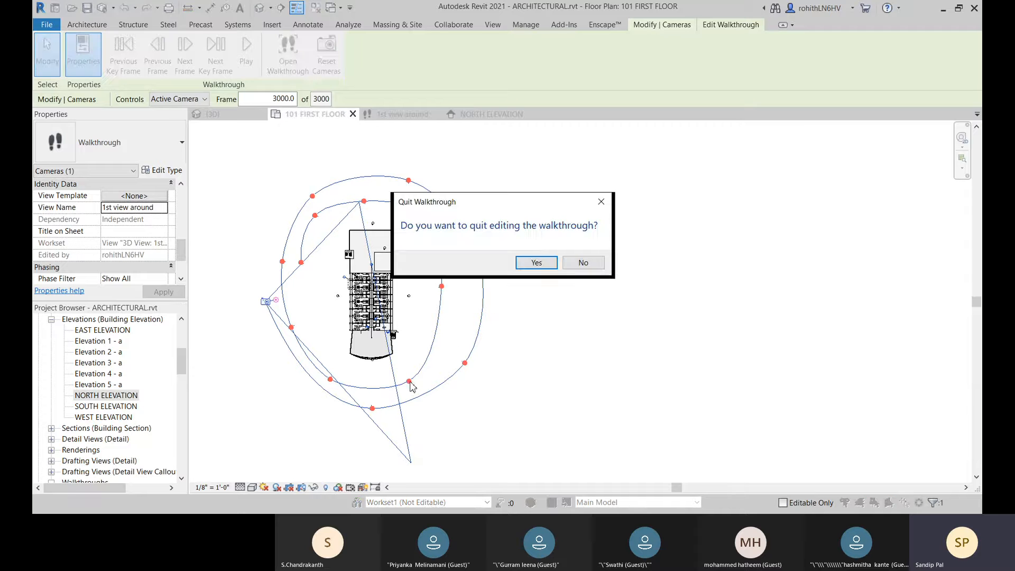
{"action": "left_click", "coordinate": [583, 263]}
{"action": "left_click", "coordinate": [196, 99]}
{"action": "left_click", "coordinate": [180, 120]}
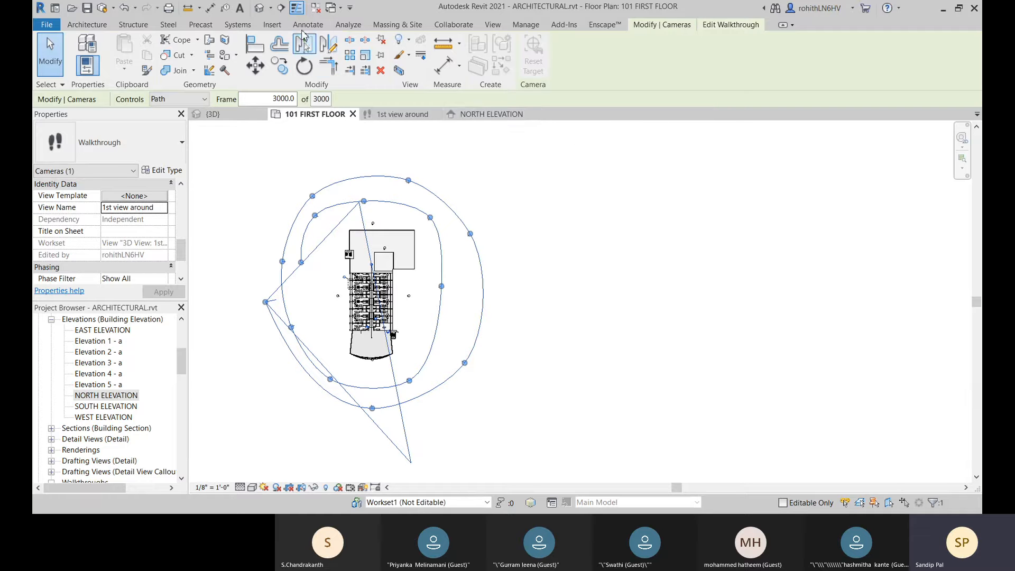
Step: Open the default 3D view, reselect the walkthrough by its crop region, and edit it there with the controls set to Path
{"action": "left_click", "coordinate": [259, 8]}
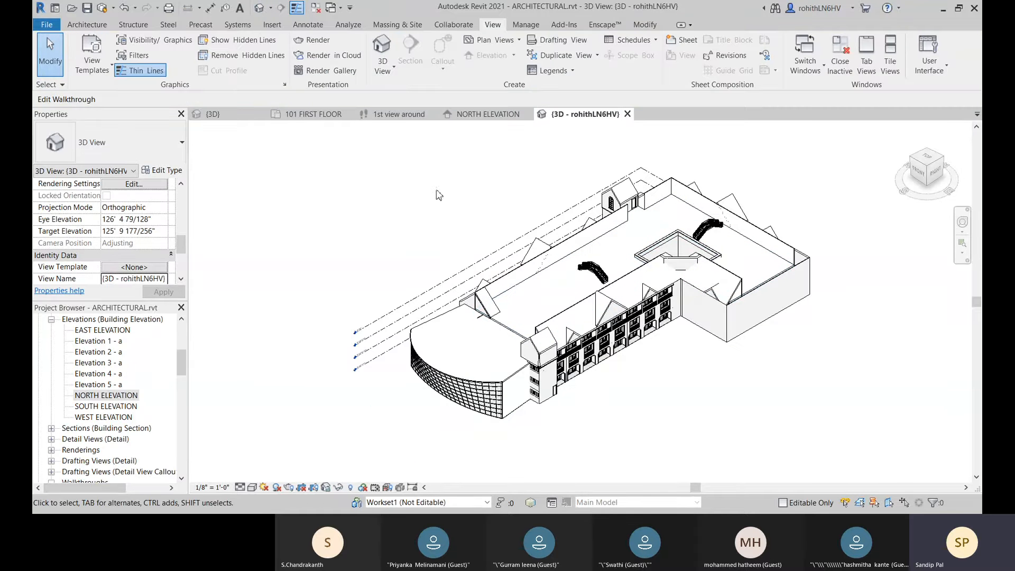
{"action": "left_click", "coordinate": [394, 115]}
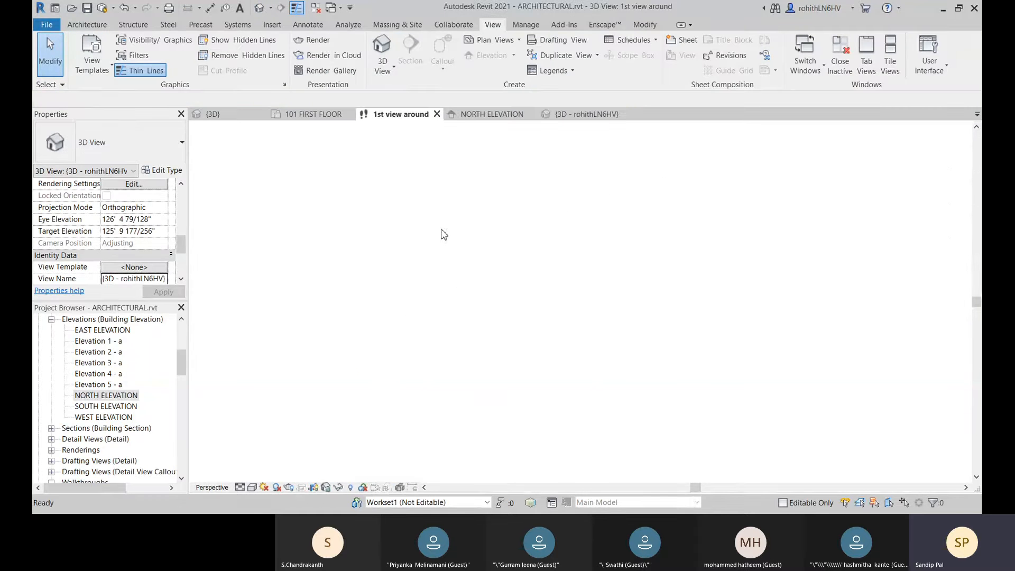
{"action": "left_click", "coordinate": [319, 132]}
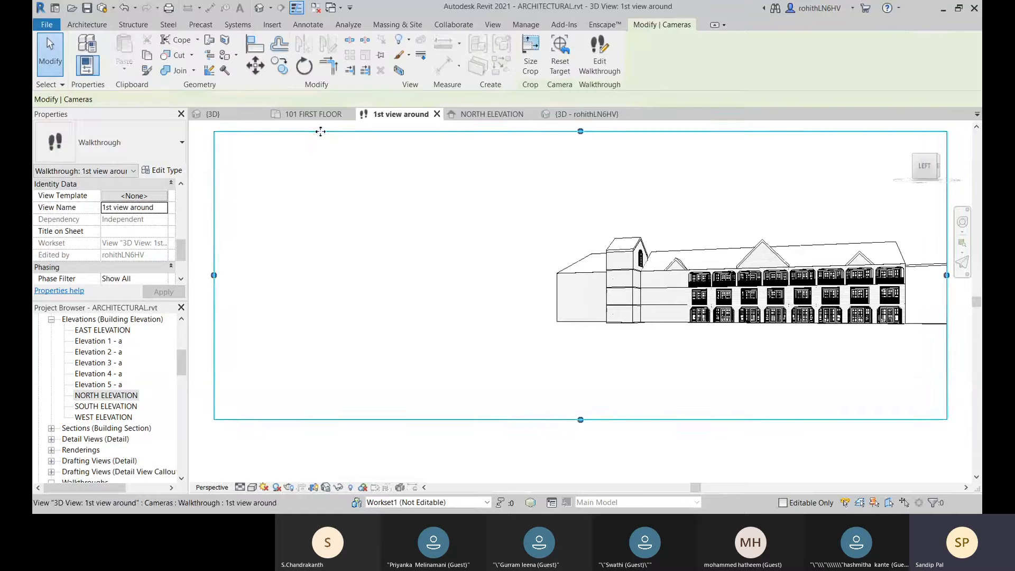
{"action": "left_click", "coordinate": [579, 117]}
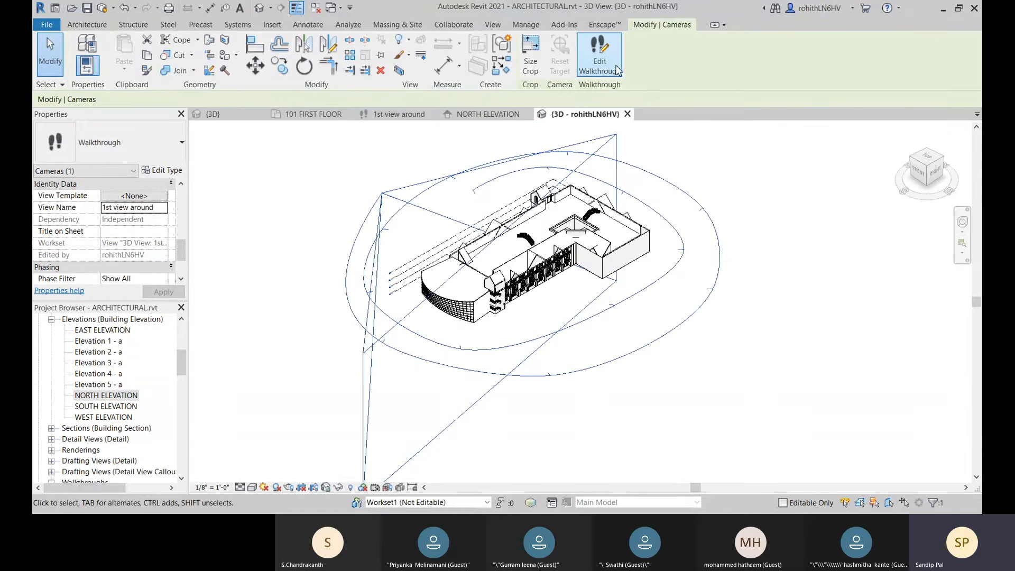
{"action": "left_click", "coordinate": [600, 58]}
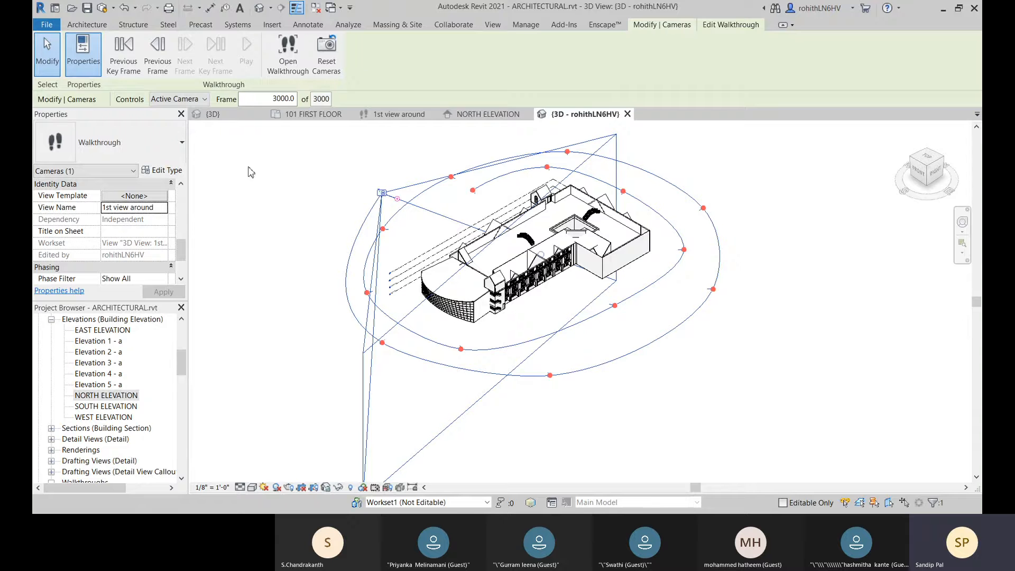
{"action": "left_click", "coordinate": [177, 98]}
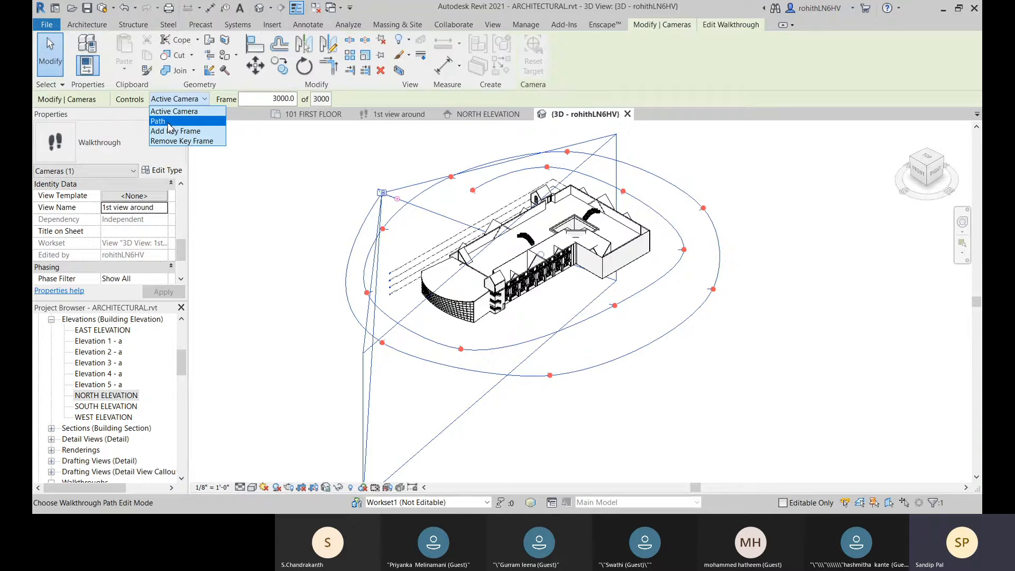
{"action": "left_click", "coordinate": [169, 123]}
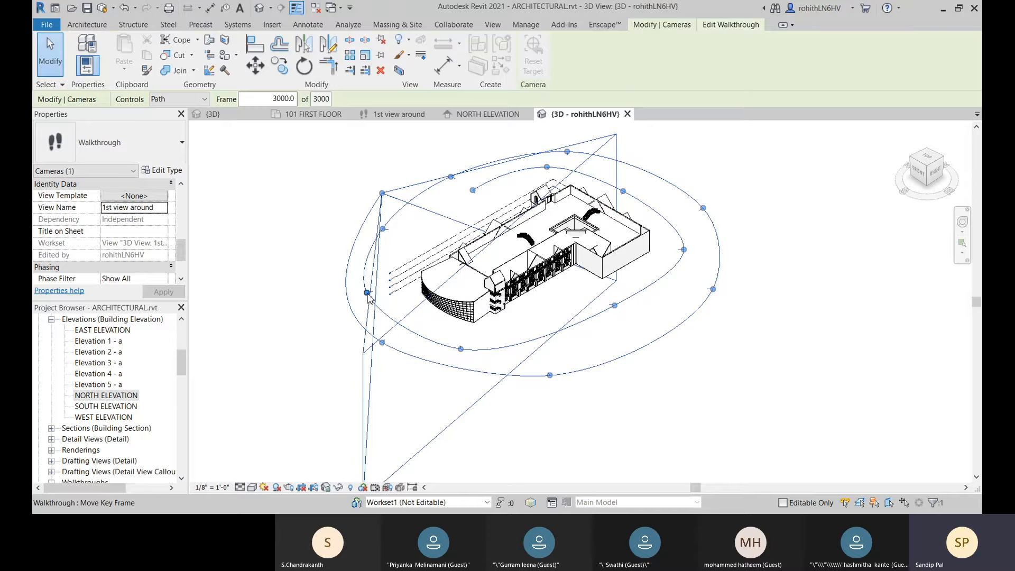
Step: Move a path key frame beside the building's curved front upward in the 3D view, adjusting its height from a front-facing angle
{"action": "left_click_drag", "start_coordinate": [368, 295], "coordinate": [369, 284]}
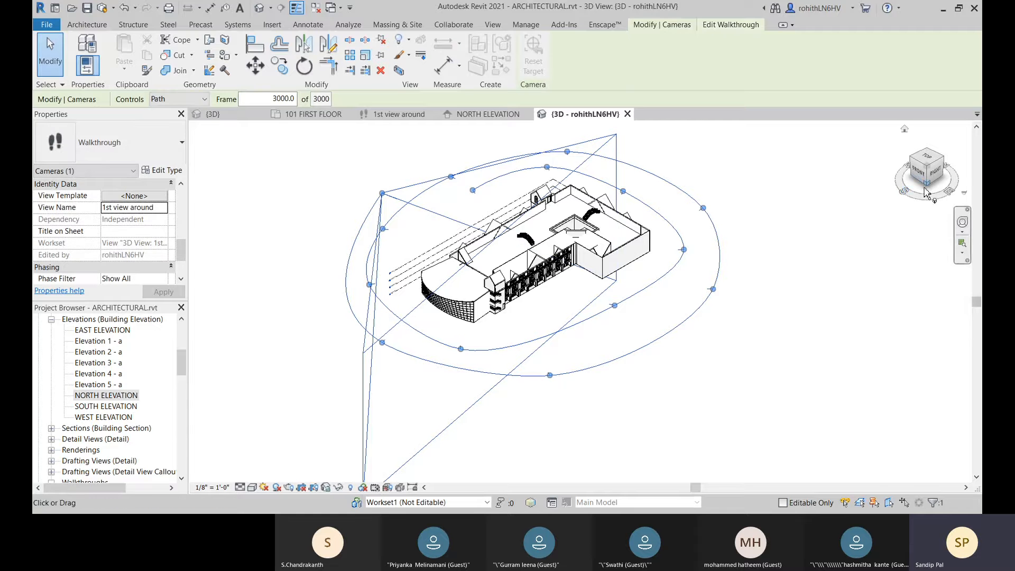
{"action": "middle_click_drag", "start_coordinate": [668, 310], "coordinate": [800, 195], "text": "shift"}
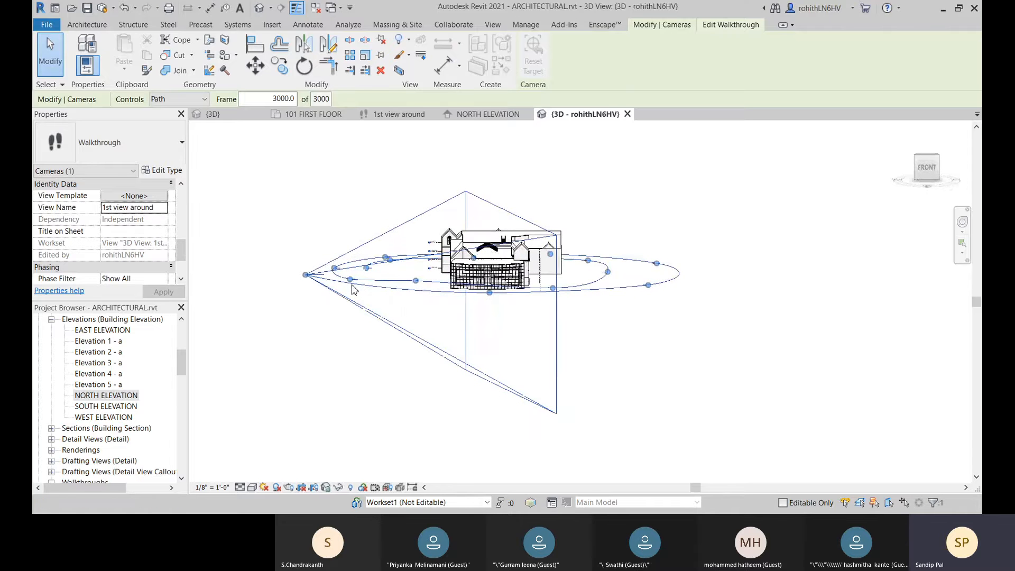
{"action": "left_click_drag", "start_coordinate": [350, 279], "coordinate": [340, 258]}
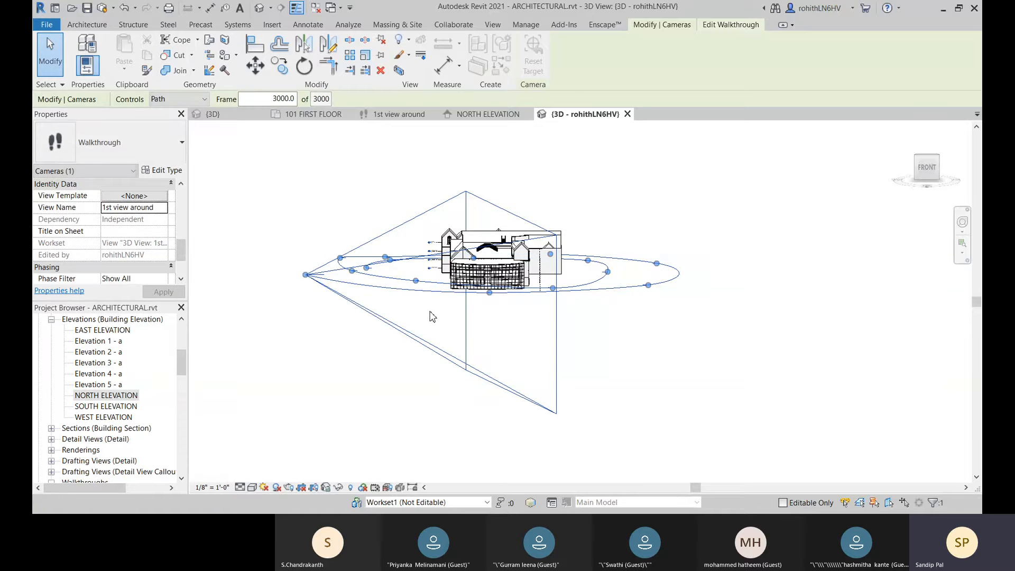
Step: Raise the walkthrough path's key frames one by one around the building's left and back sides
{"action": "middle_click_drag", "start_coordinate": [431, 316], "coordinate": [463, 331], "text": "shift"}
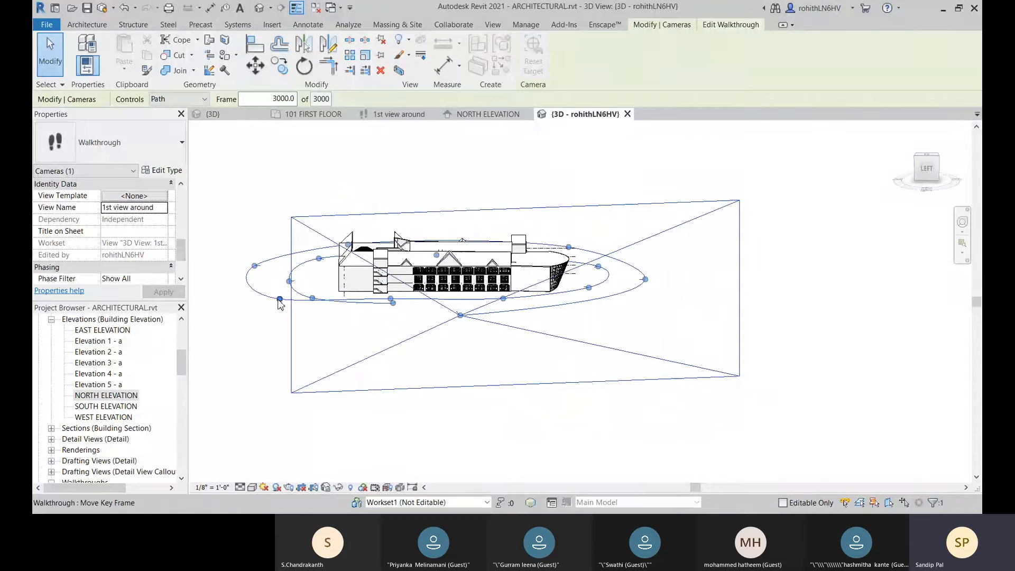
{"action": "left_click_drag", "start_coordinate": [289, 281], "coordinate": [289, 288]}
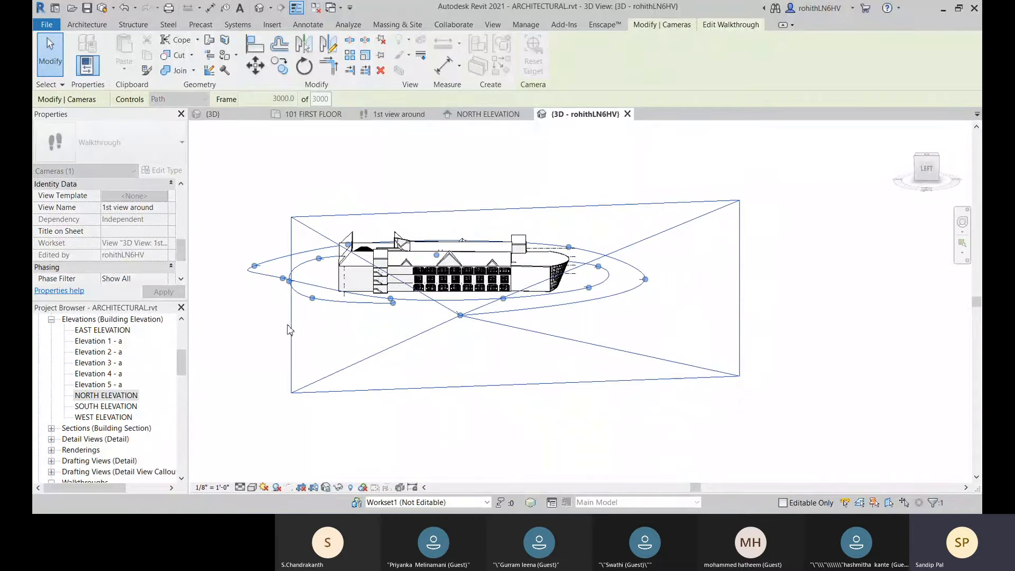
{"action": "middle_click_drag", "start_coordinate": [296, 333], "coordinate": [375, 332], "text": "shift"}
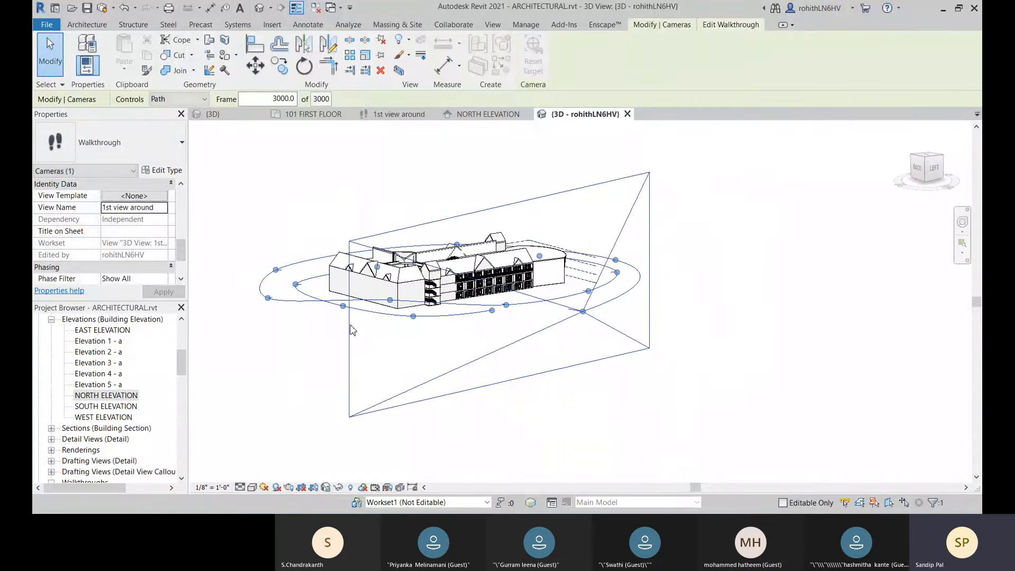
{"action": "left_click_drag", "start_coordinate": [267, 298], "coordinate": [271, 283]}
{"action": "middle_click_drag", "start_coordinate": [290, 335], "coordinate": [378, 340], "text": "shift"}
{"action": "left_click_drag", "start_coordinate": [306, 303], "coordinate": [311, 284]}
Step: Raise the walkthrough path's key frames along the building's right side, working round toward the curved front
{"action": "middle_click_drag", "start_coordinate": [324, 338], "coordinate": [454, 346], "text": "shift"}
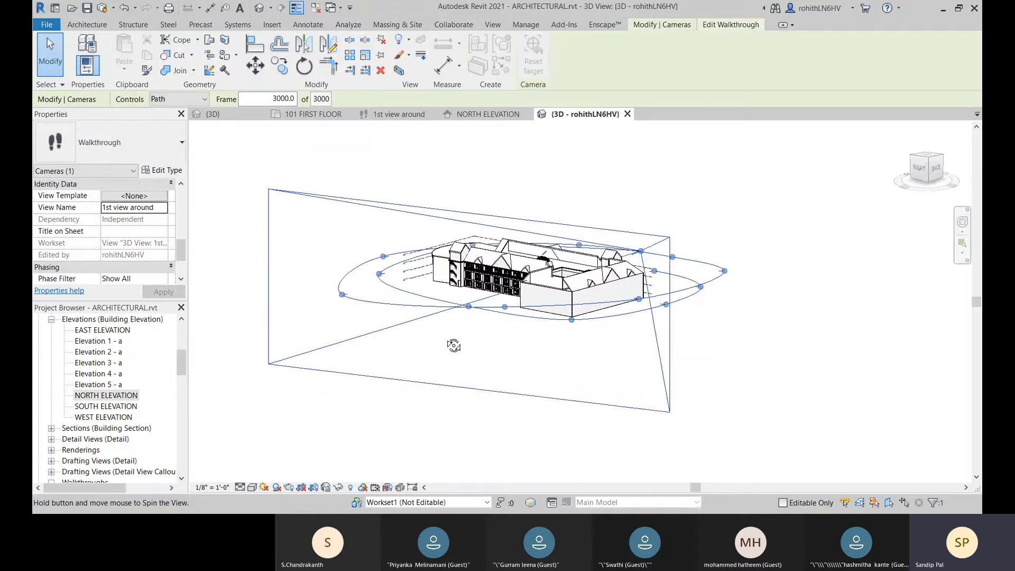
{"action": "left_click_drag", "start_coordinate": [343, 299], "coordinate": [346, 279]}
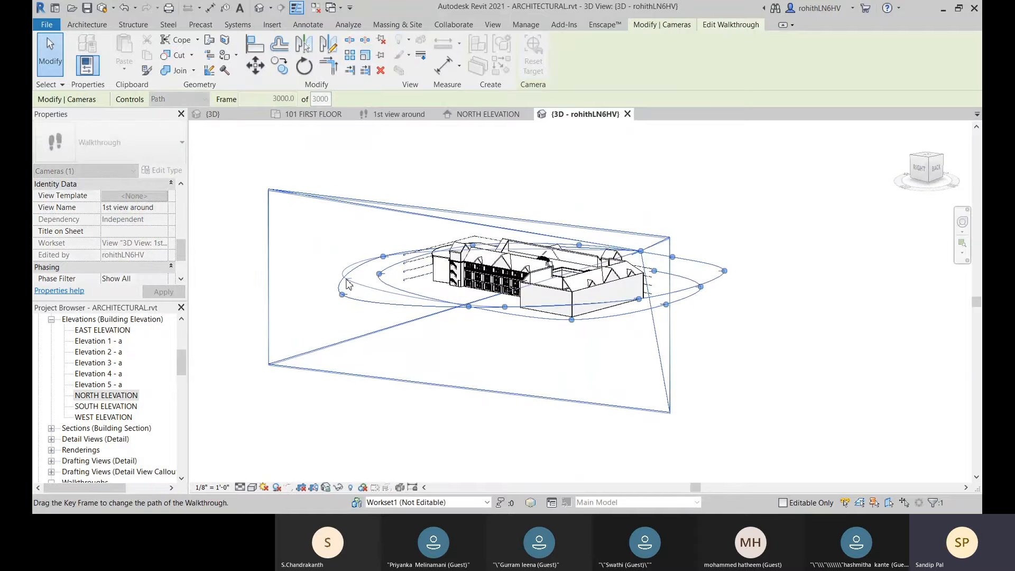
{"action": "middle_click_drag", "start_coordinate": [401, 362], "coordinate": [413, 359], "text": "shift"}
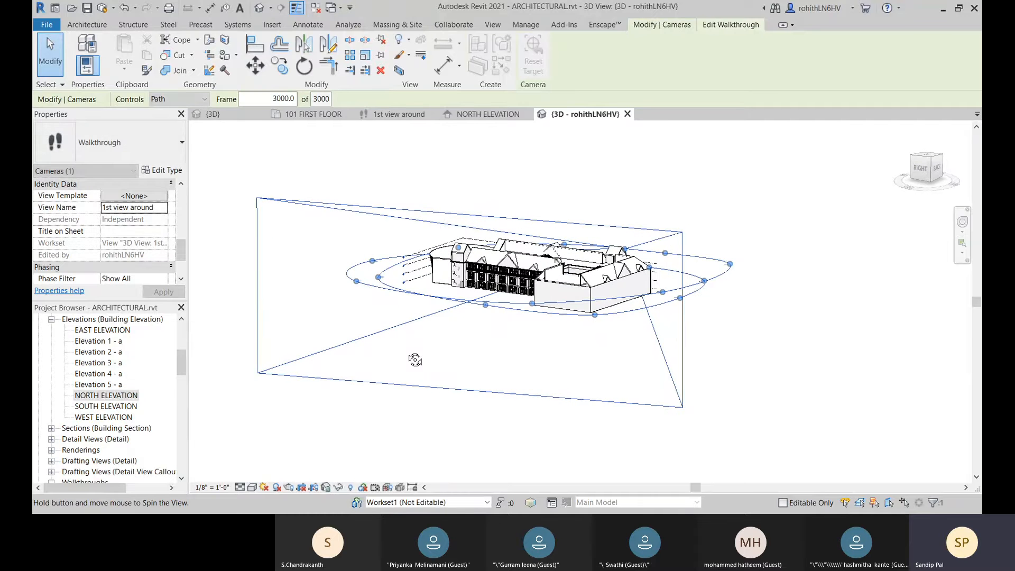
{"action": "left_click_drag", "start_coordinate": [358, 288], "coordinate": [358, 279]}
{"action": "middle_click_drag", "start_coordinate": [386, 319], "coordinate": [497, 333], "text": "shift"}
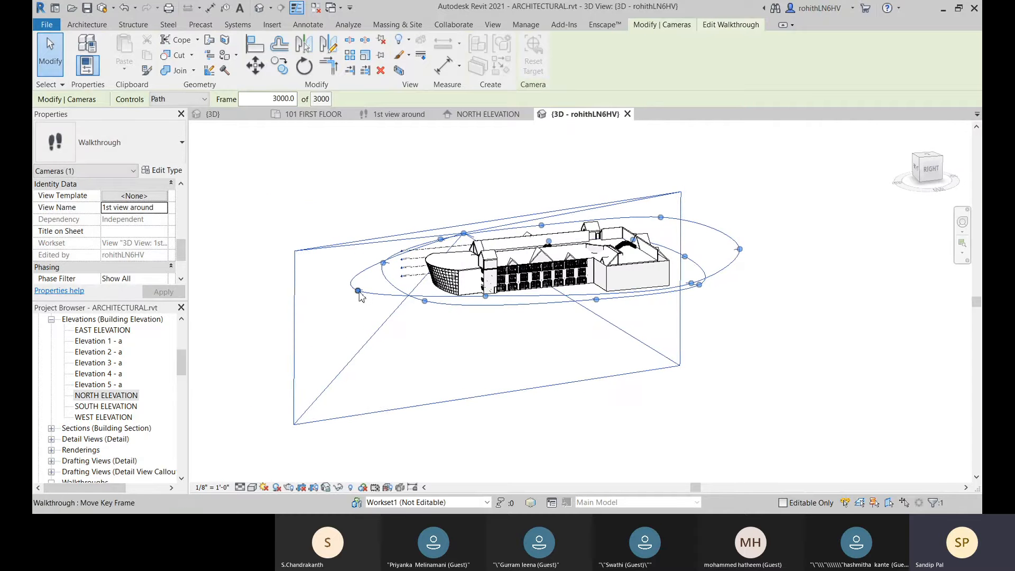
{"action": "left_click_drag", "start_coordinate": [359, 292], "coordinate": [361, 284]}
Step: Raise the path's end key frame at the camera position slightly
{"action": "middle_click_drag", "start_coordinate": [446, 341], "coordinate": [499, 368], "text": "shift"}
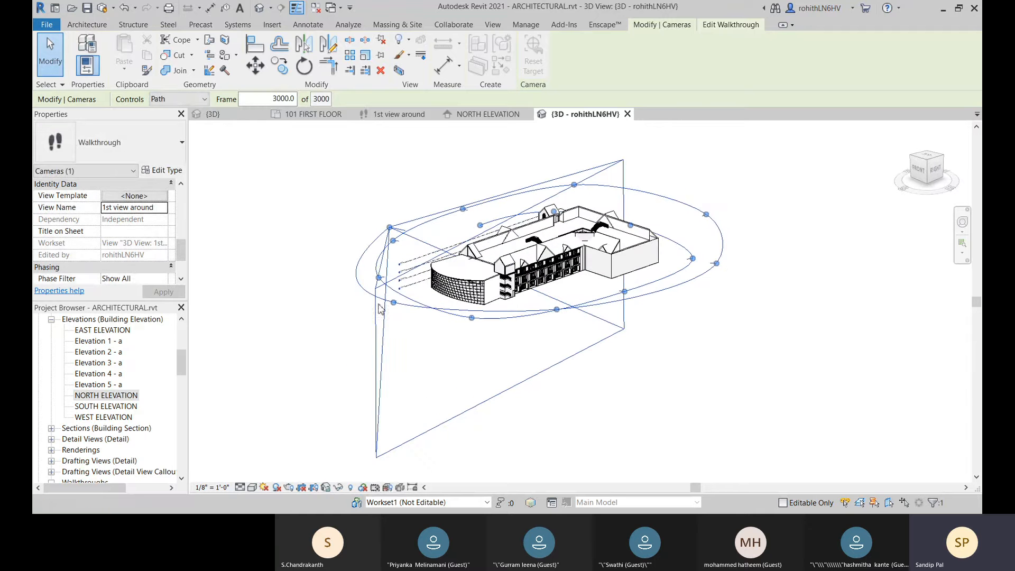
{"action": "middle_click_drag", "start_coordinate": [394, 308], "coordinate": [446, 324], "text": "shift"}
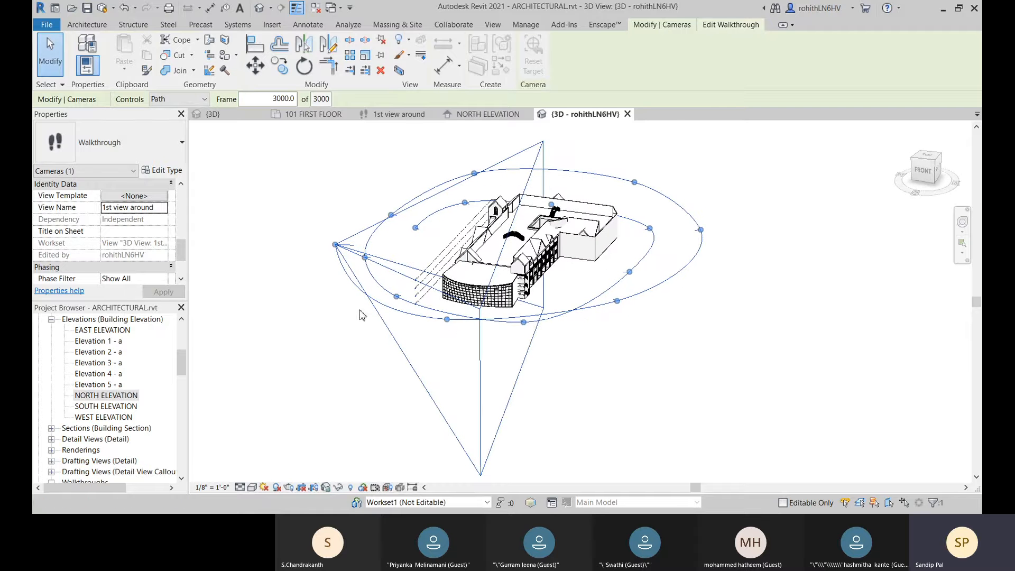
{"action": "left_click_drag", "start_coordinate": [335, 245], "coordinate": [339, 241]}
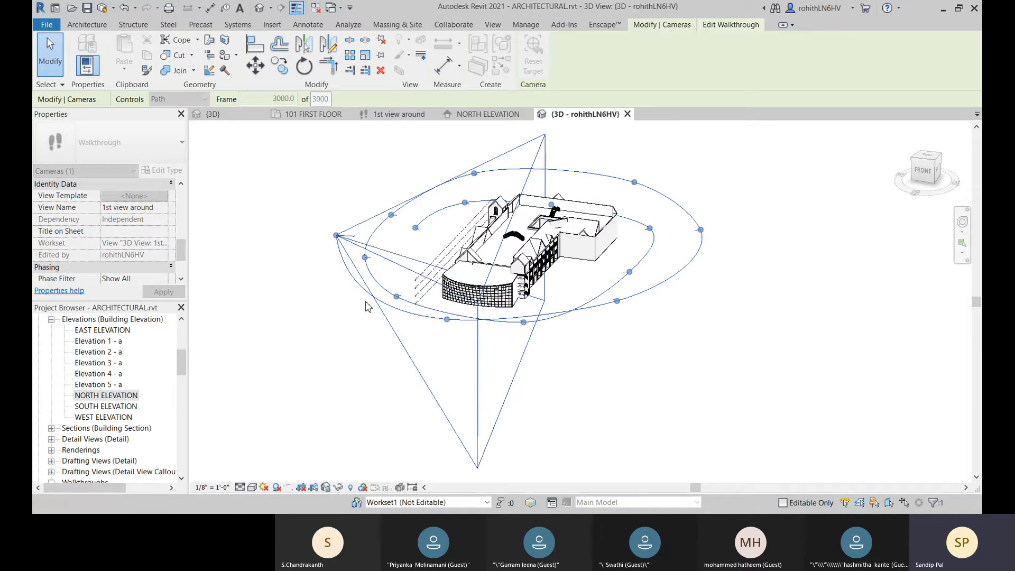
Step: Nudge the path's leftmost key frame, at the camera, slightly higher from a front-facing angle and quit editing the walkthrough
{"action": "middle_click_drag", "start_coordinate": [387, 352], "coordinate": [424, 284], "text": "shift"}
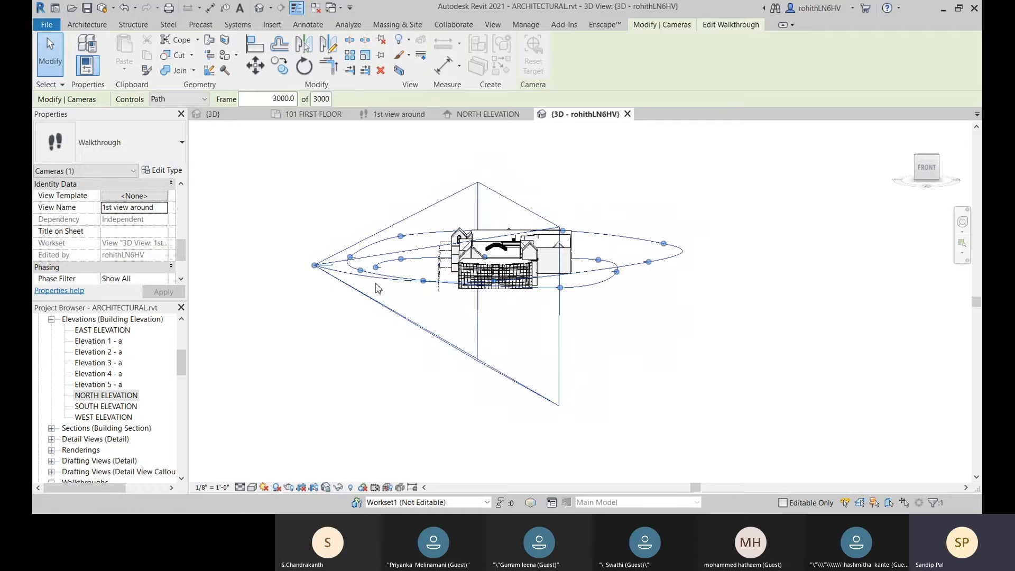
{"action": "left_click_drag", "start_coordinate": [315, 265], "coordinate": [316, 266]}
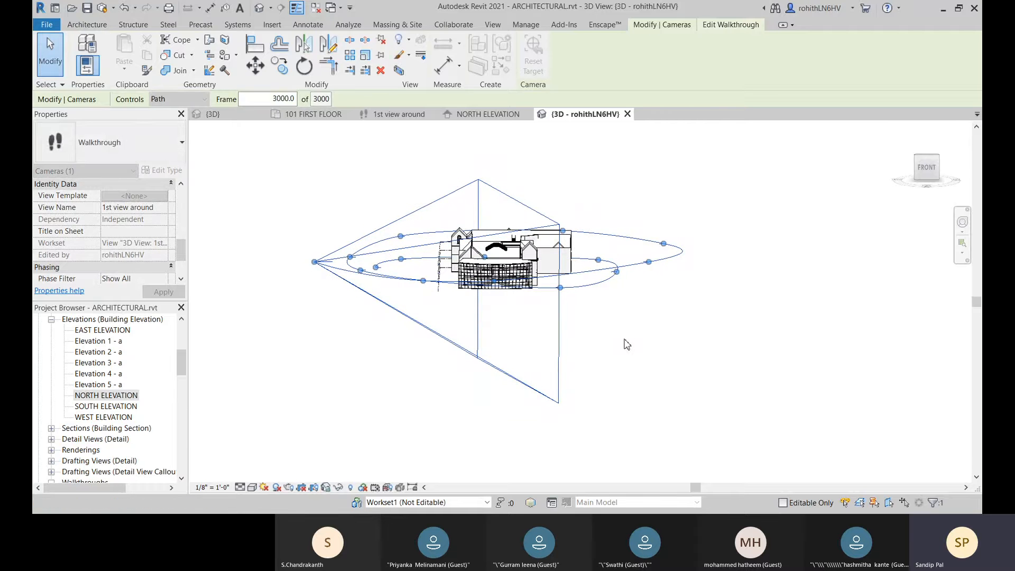
{"action": "middle_click_drag", "start_coordinate": [627, 349], "coordinate": [641, 405], "text": "shift"}
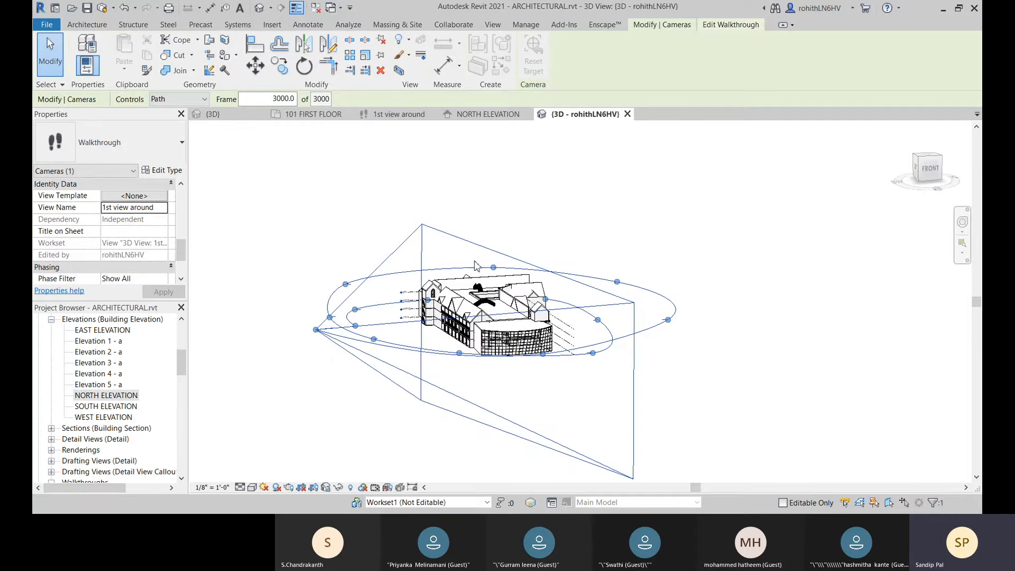
{"action": "key", "text": "Escape"}
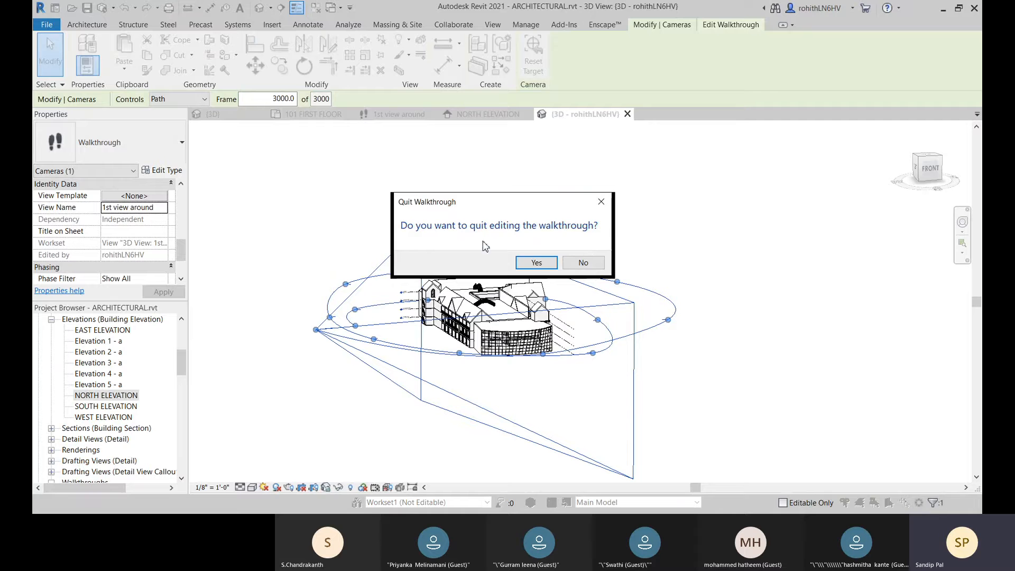
{"action": "left_click", "coordinate": [536, 262]}
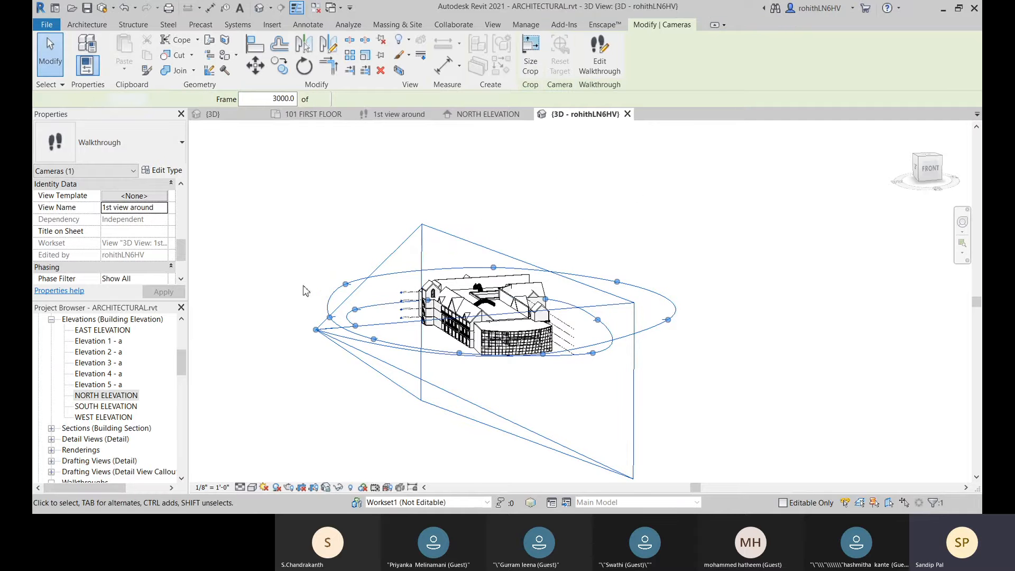
{"action": "left_click", "coordinate": [620, 207]}
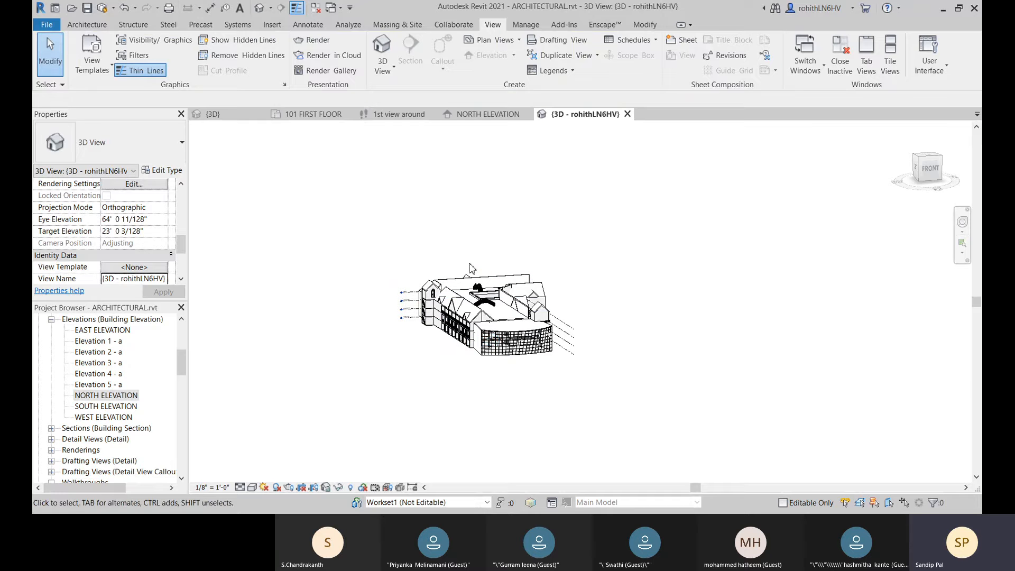
Step: Open the "1st view around" walkthrough view and set its current frame to 1 in walkthrough editing
{"action": "left_click", "coordinate": [389, 115]}
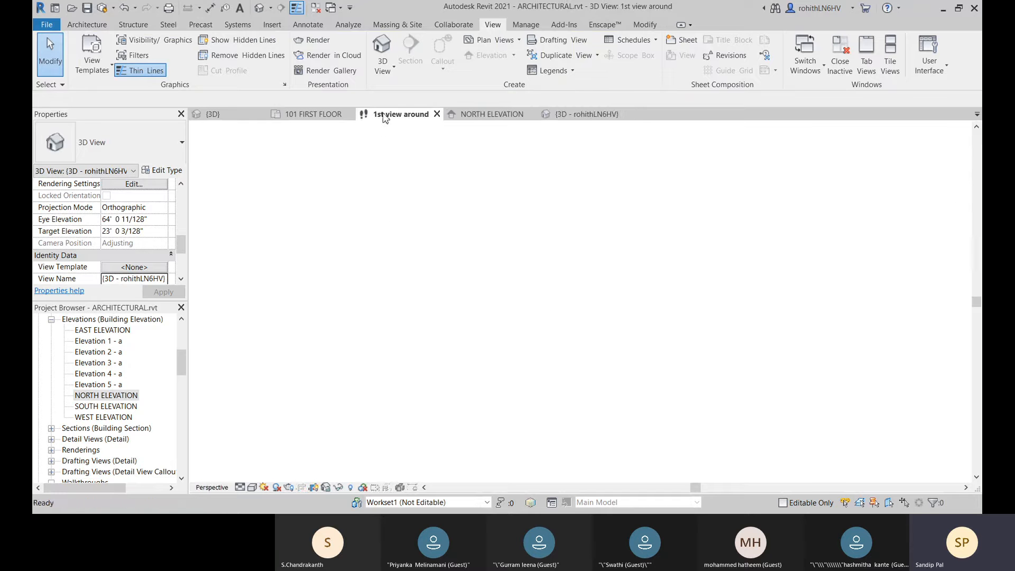
{"action": "left_click", "coordinate": [527, 132]}
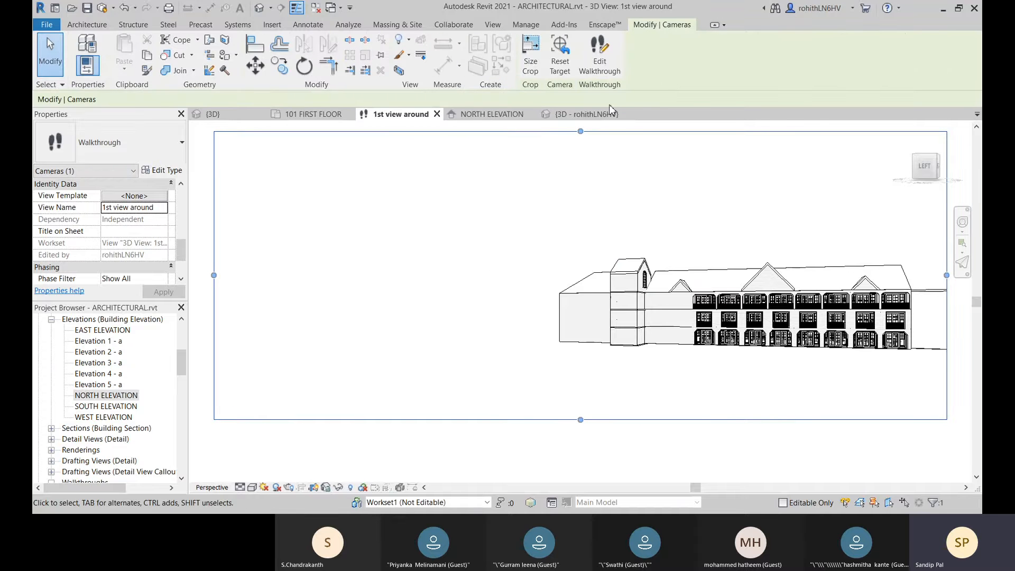
{"action": "left_click", "coordinate": [600, 53]}
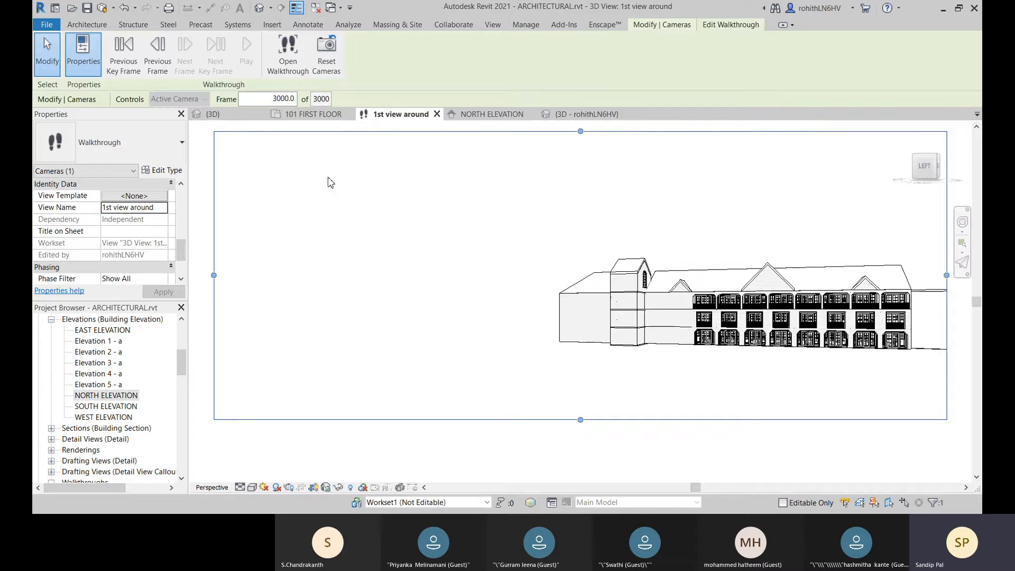
{"action": "left_click_drag", "start_coordinate": [296, 99], "coordinate": [227, 112]}
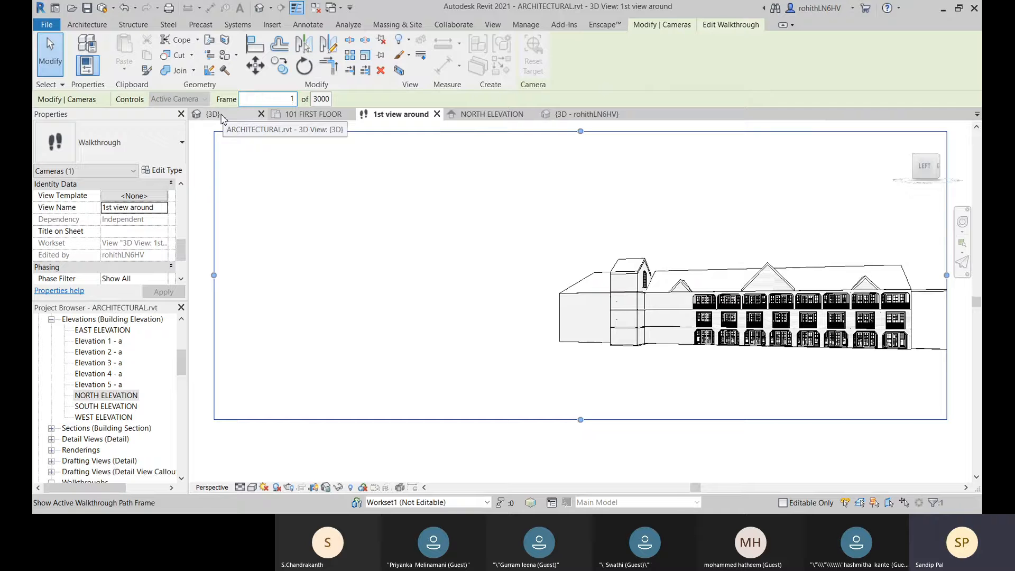
{"action": "left_click", "coordinate": [348, 137]}
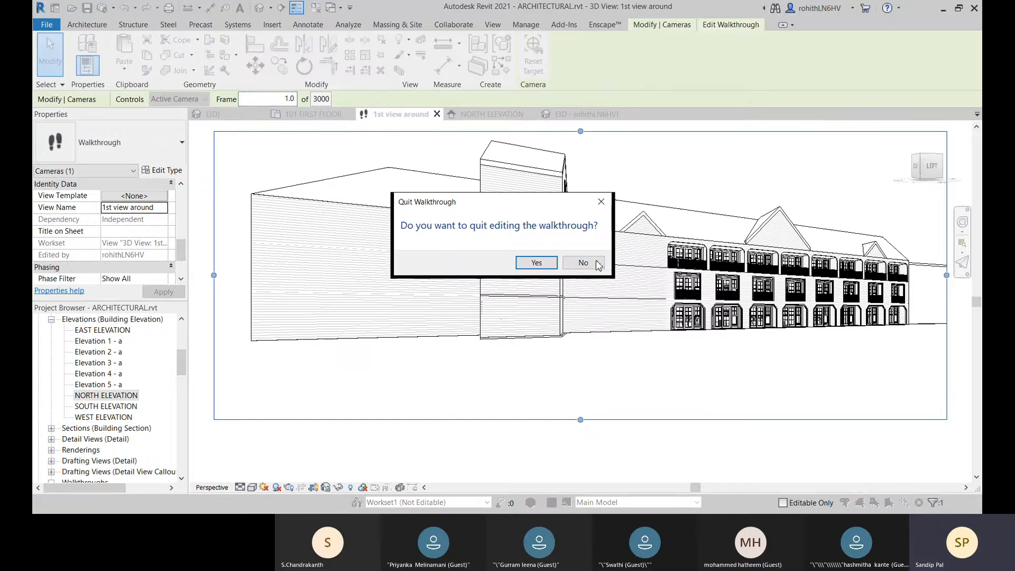
{"action": "left_click", "coordinate": [582, 263]}
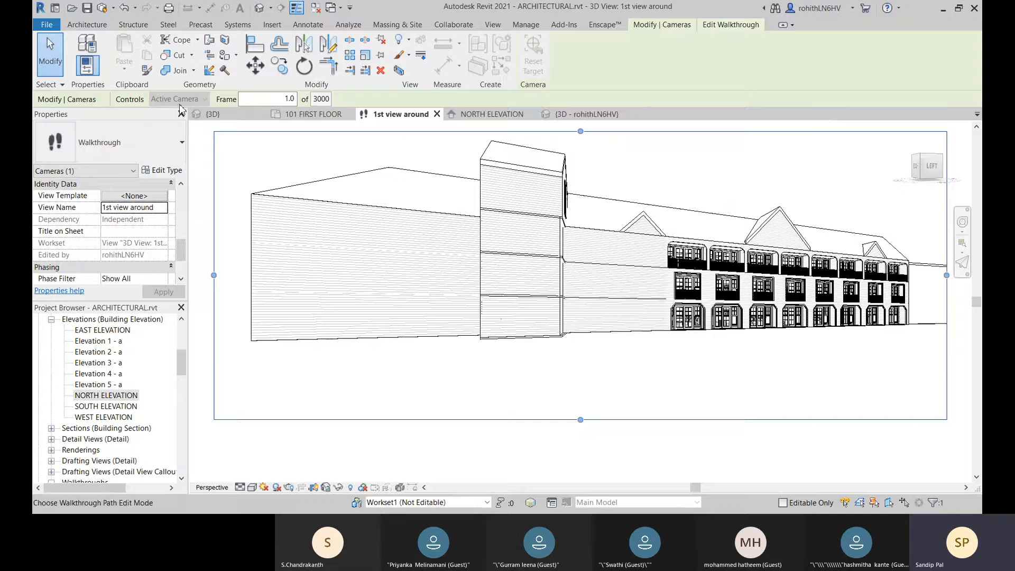
Step: Restart walkthrough editing and play the "1st view around" walkthrough from frame 1
{"action": "key", "text": "Escape"}
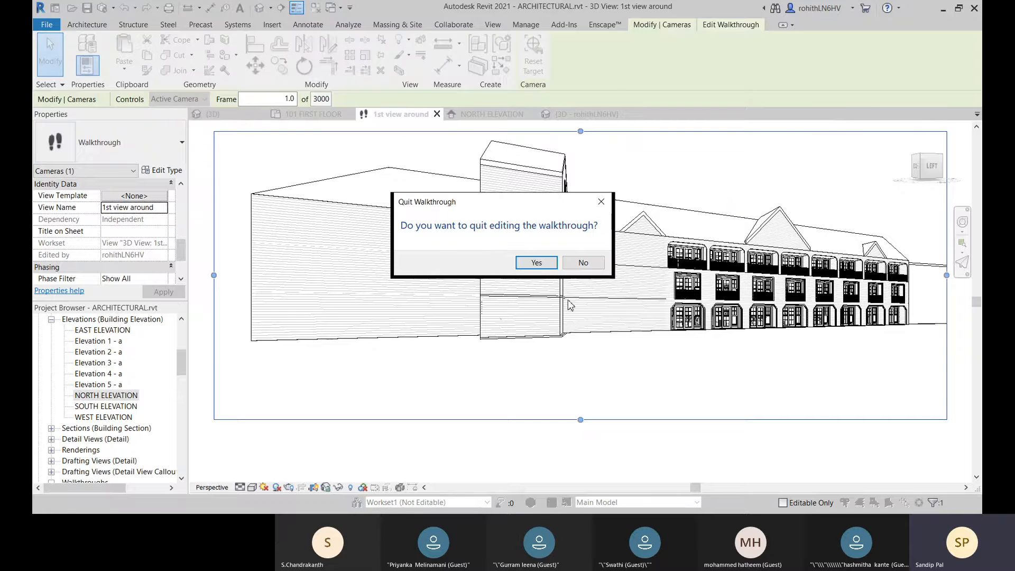
{"action": "left_click", "coordinate": [536, 263]}
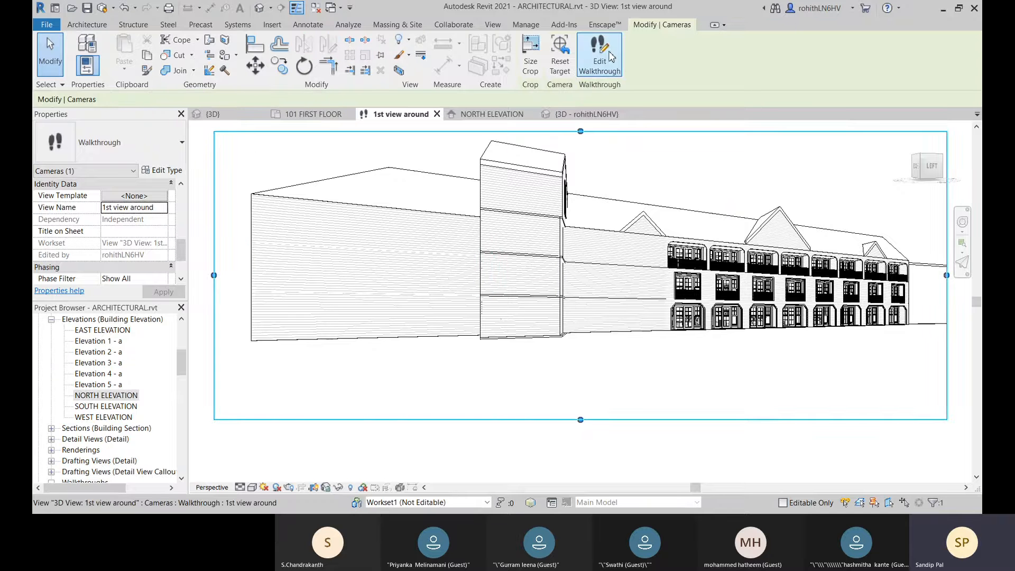
{"action": "left_click", "coordinate": [600, 56]}
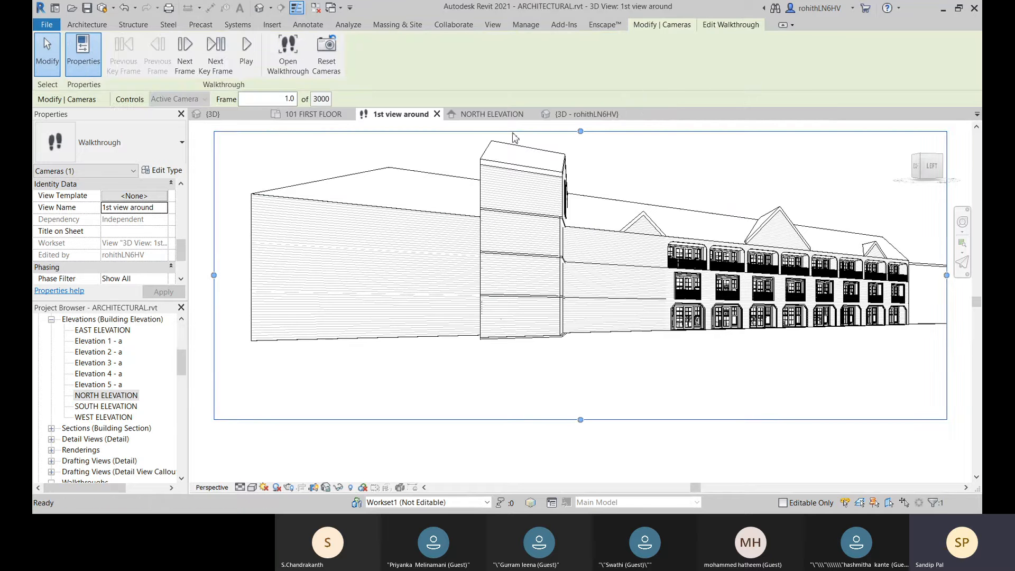
{"action": "left_click", "coordinate": [252, 70]}
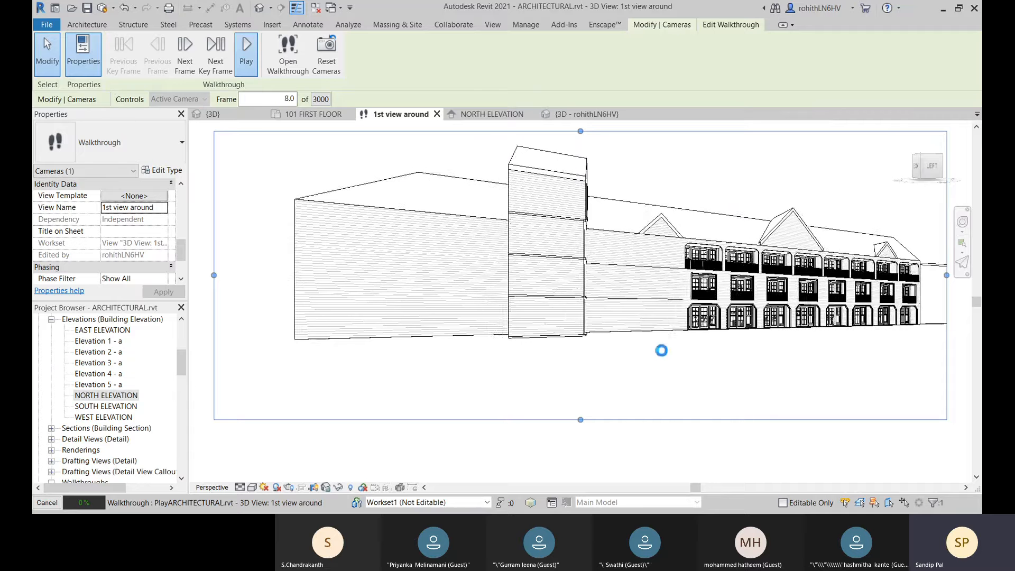
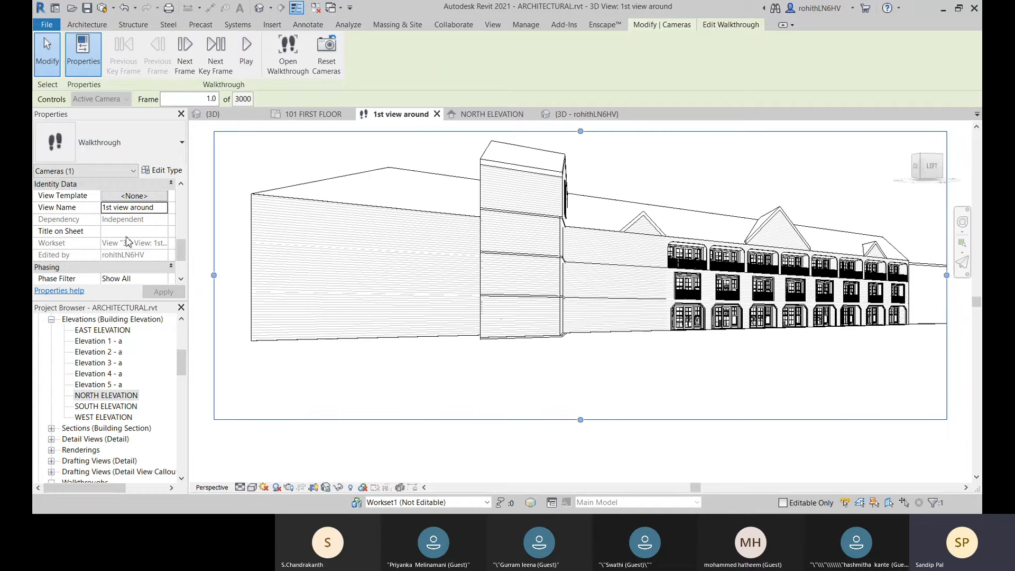
Step: Set the rendering quality of the "1st view around" walkthrough view to Medium
{"action": "scroll", "coordinate": [130, 237], "scroll_direction": "up", "scroll_amount": 1}
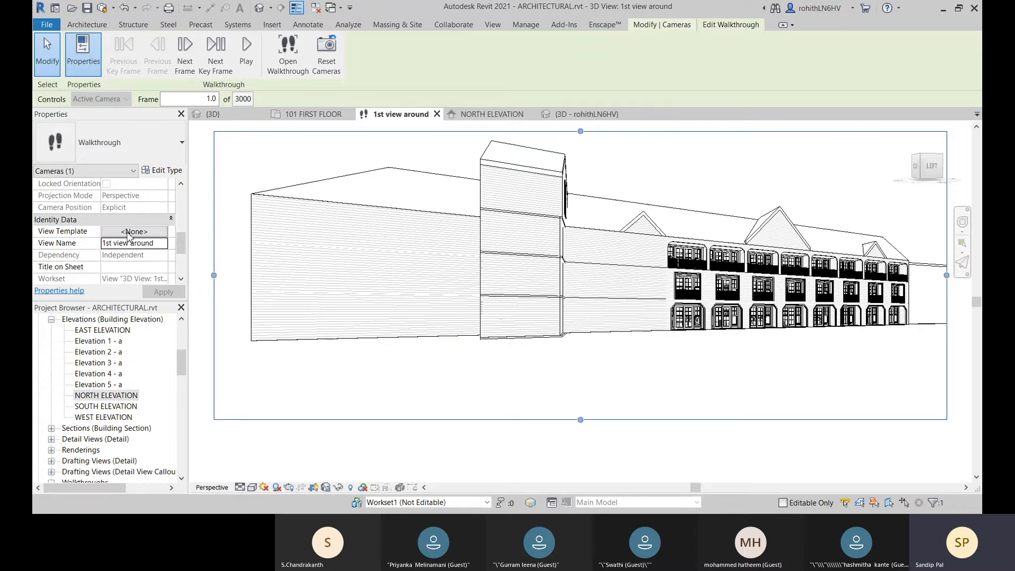
{"action": "scroll", "coordinate": [130, 237], "scroll_direction": "up", "scroll_amount": 2}
{"action": "left_click", "coordinate": [131, 233]}
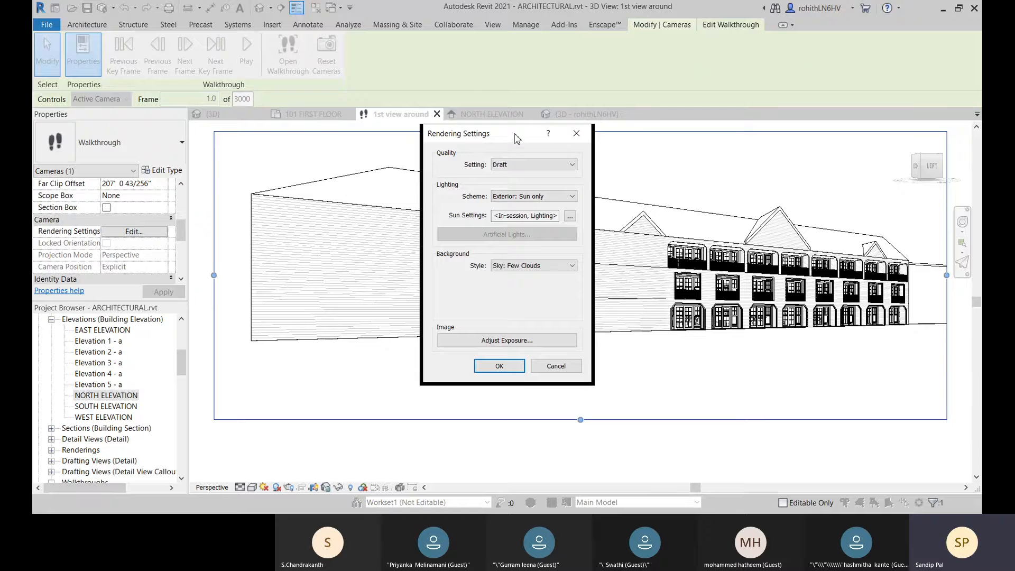
{"action": "left_click_drag", "start_coordinate": [517, 139], "coordinate": [515, 136]}
{"action": "left_click", "coordinate": [531, 162]}
{"action": "left_click", "coordinate": [529, 186]}
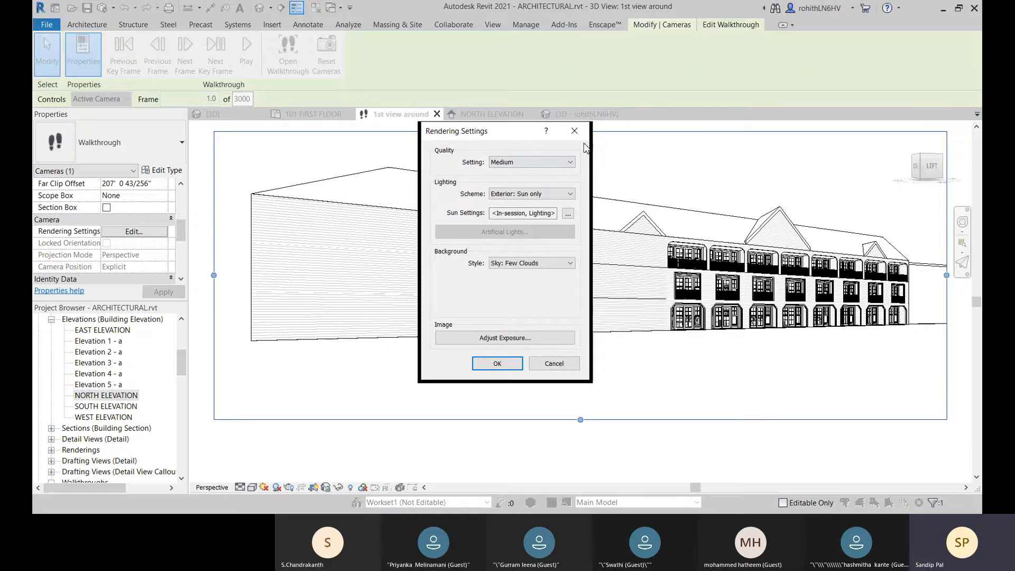
{"action": "left_click", "coordinate": [497, 364]}
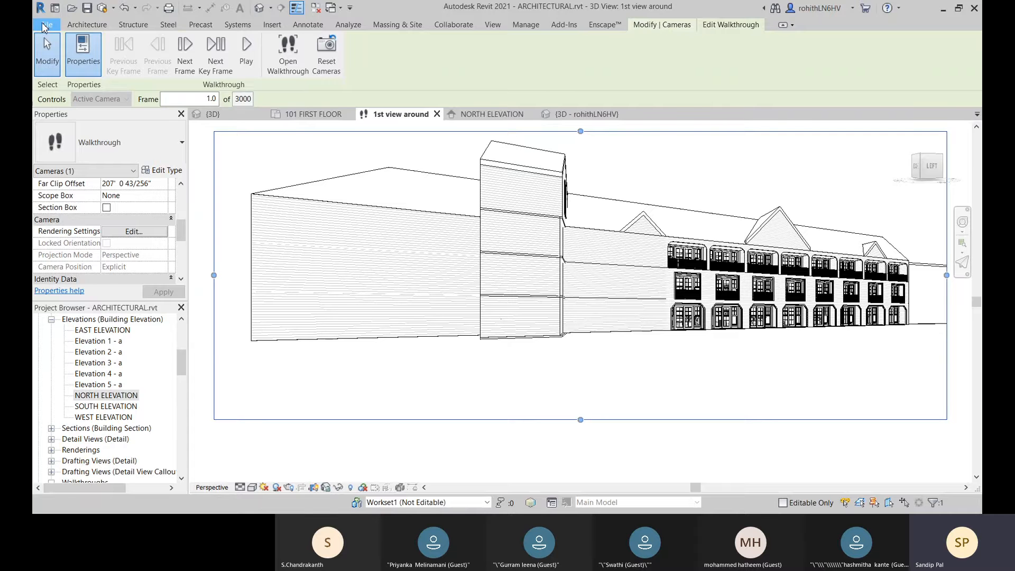
Step: Start a walkthrough export of all frames at 15 frames per second, choose the Rendering visual style, and cancel the export
{"action": "left_click", "coordinate": [44, 25]}
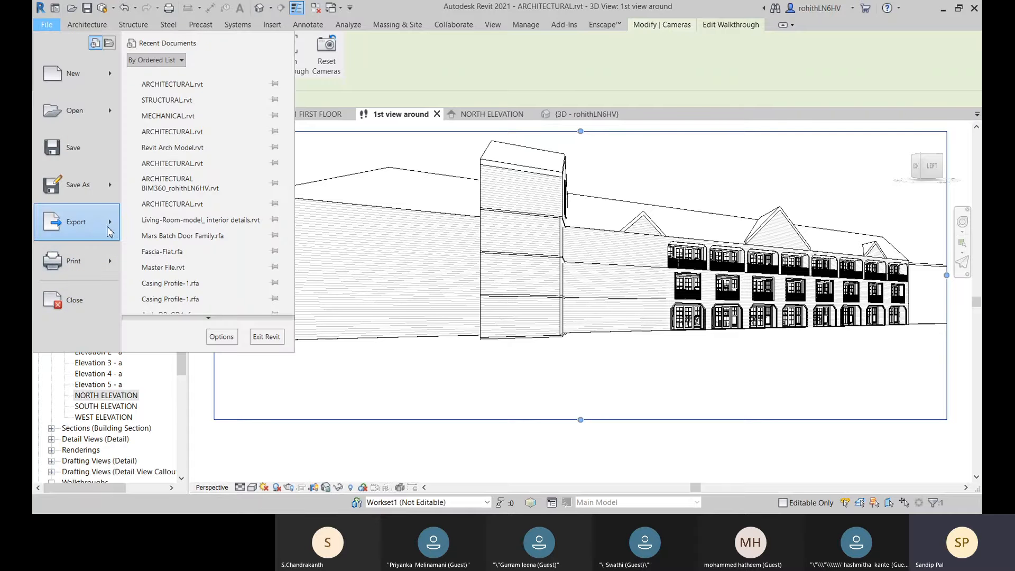
{"action": "mouse_move", "coordinate": [113, 226]}
{"action": "mouse_move", "coordinate": [202, 316]}
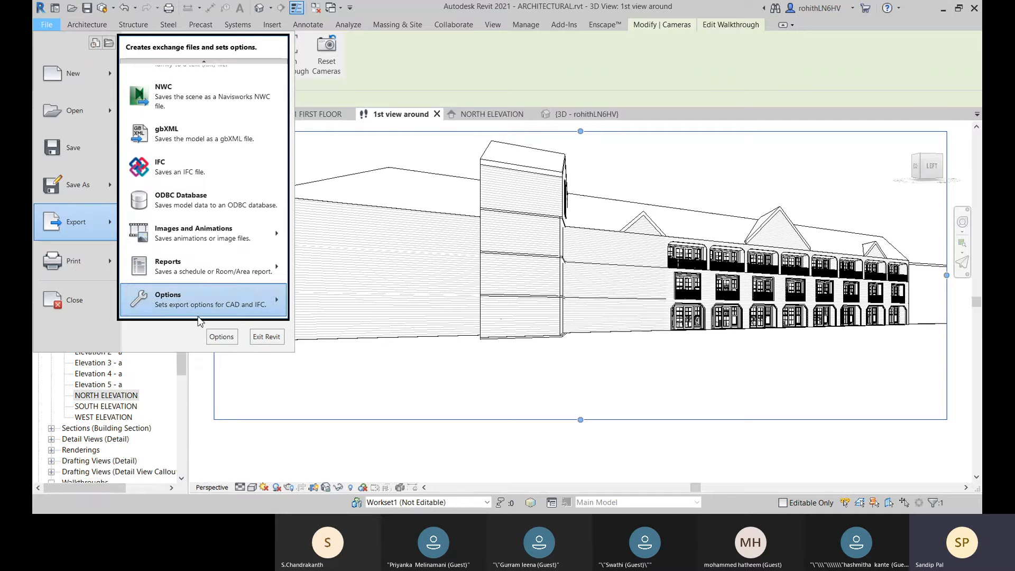
{"action": "mouse_move", "coordinate": [207, 235]}
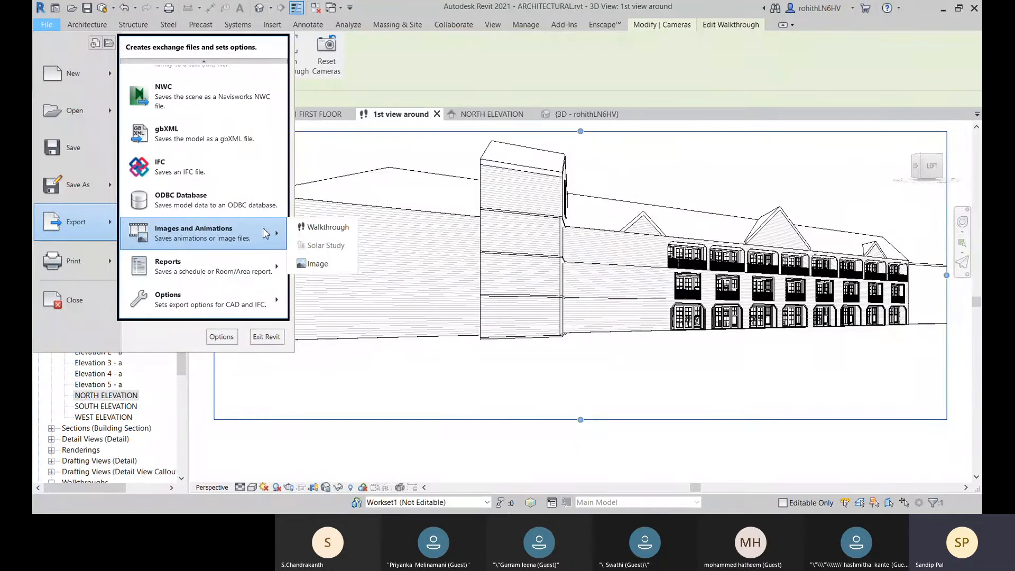
{"action": "left_click", "coordinate": [312, 229]}
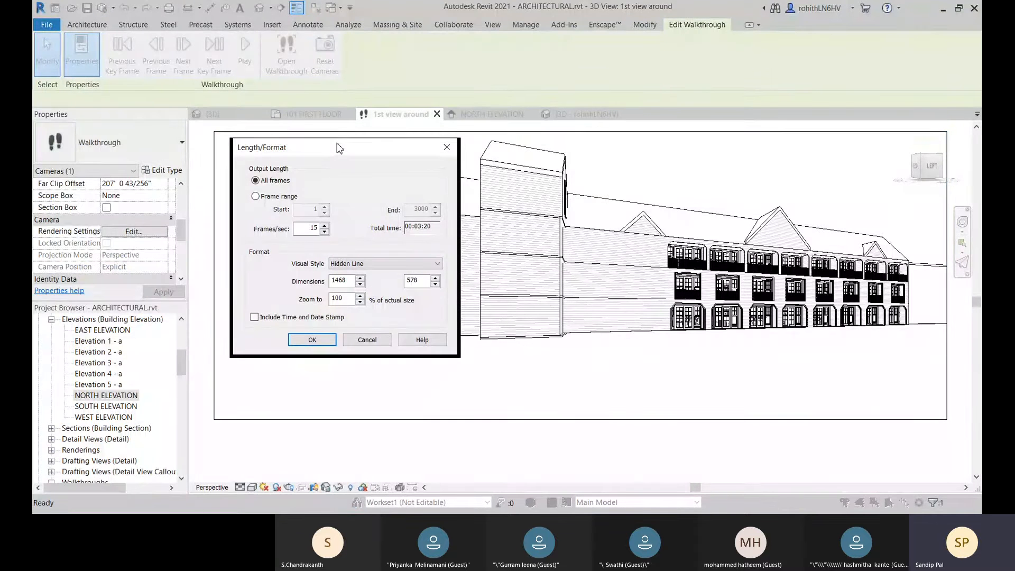
{"action": "left_click_drag", "start_coordinate": [339, 147], "coordinate": [499, 147]}
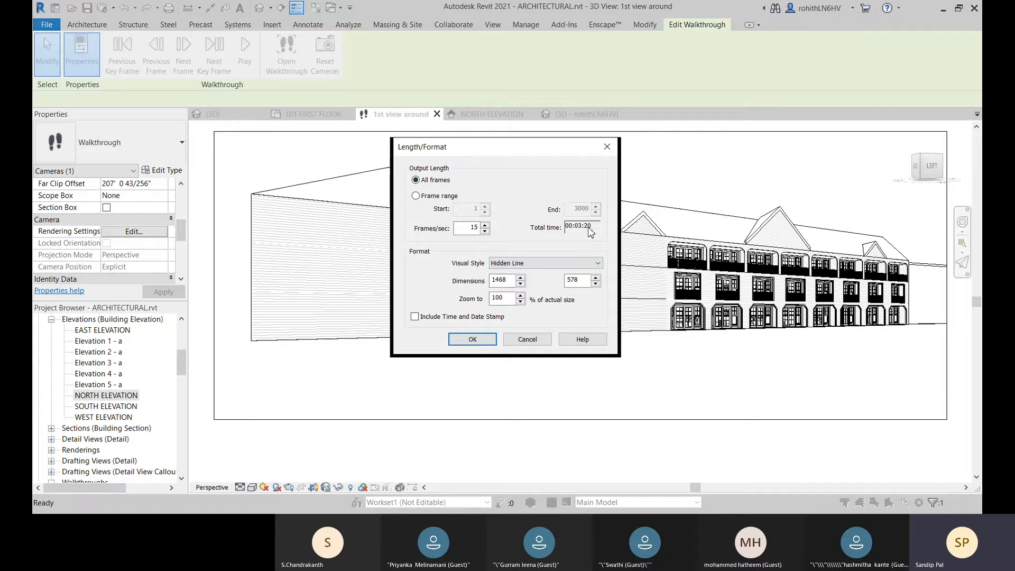
{"action": "left_click", "coordinate": [530, 263]}
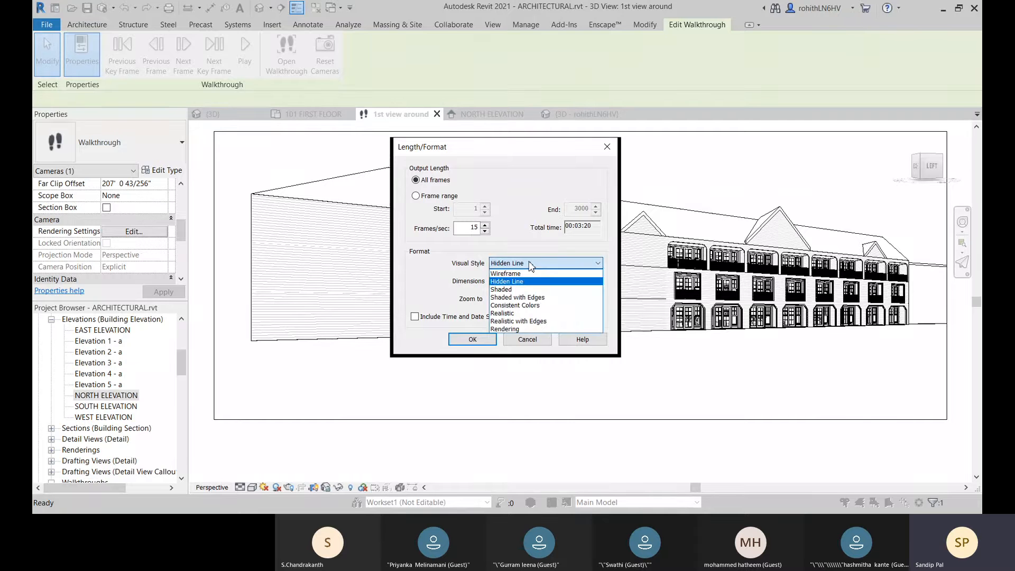
{"action": "left_click", "coordinate": [508, 329]}
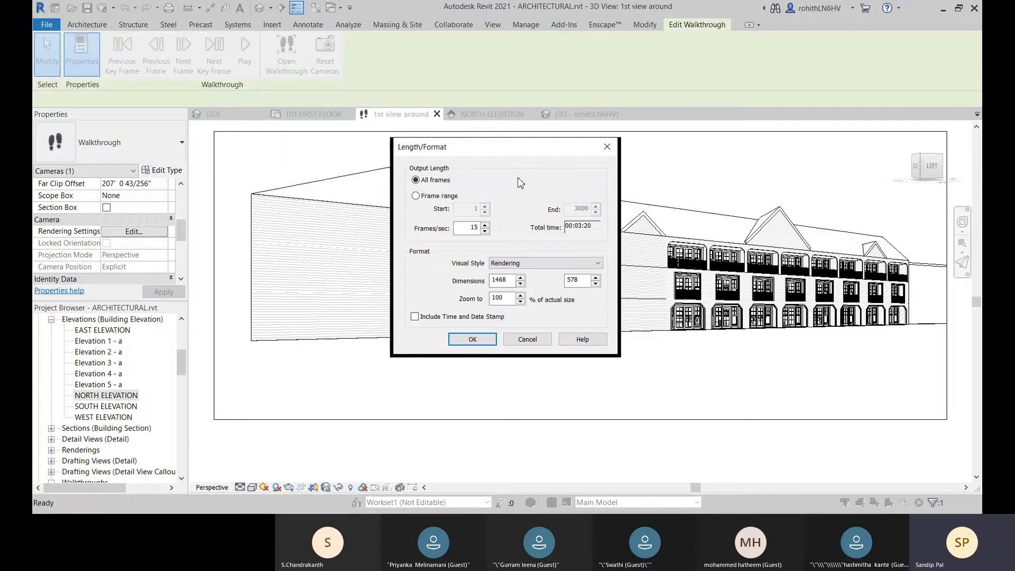
{"action": "left_click_drag", "start_coordinate": [505, 145], "coordinate": [580, 143]}
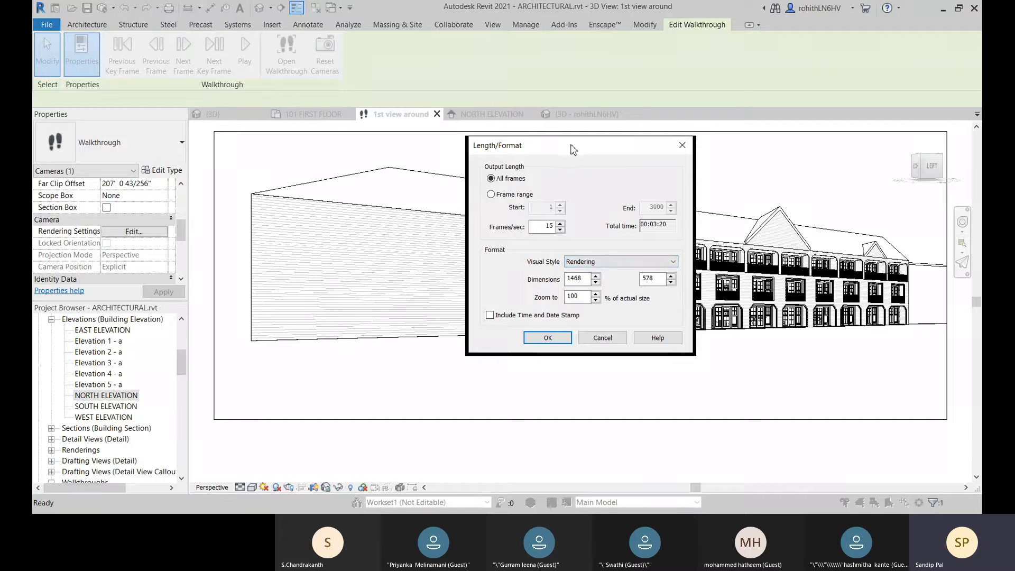
{"action": "left_click_drag", "start_coordinate": [574, 148], "coordinate": [562, 158]}
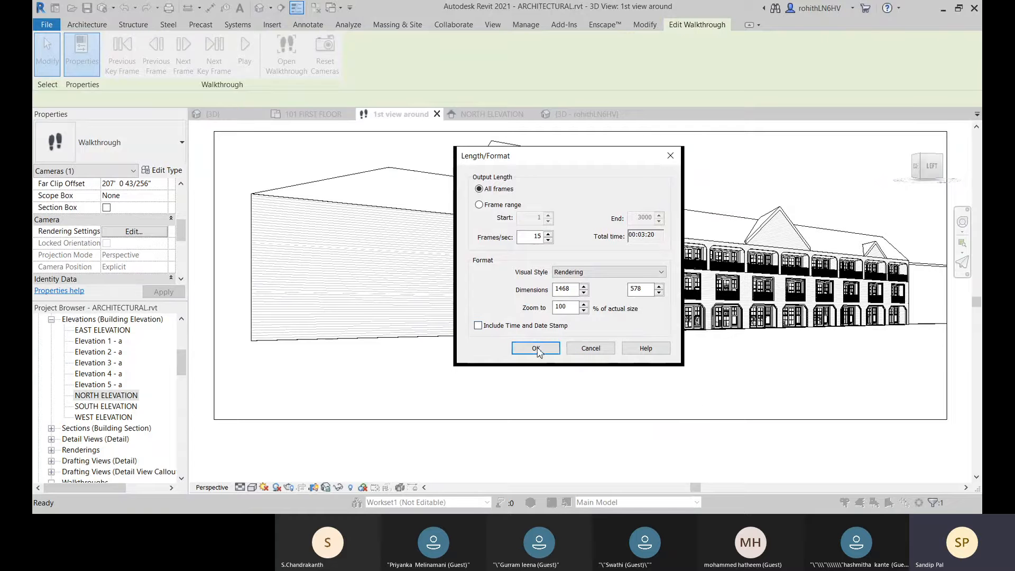
{"action": "left_click_drag", "start_coordinate": [555, 168], "coordinate": [508, 170]}
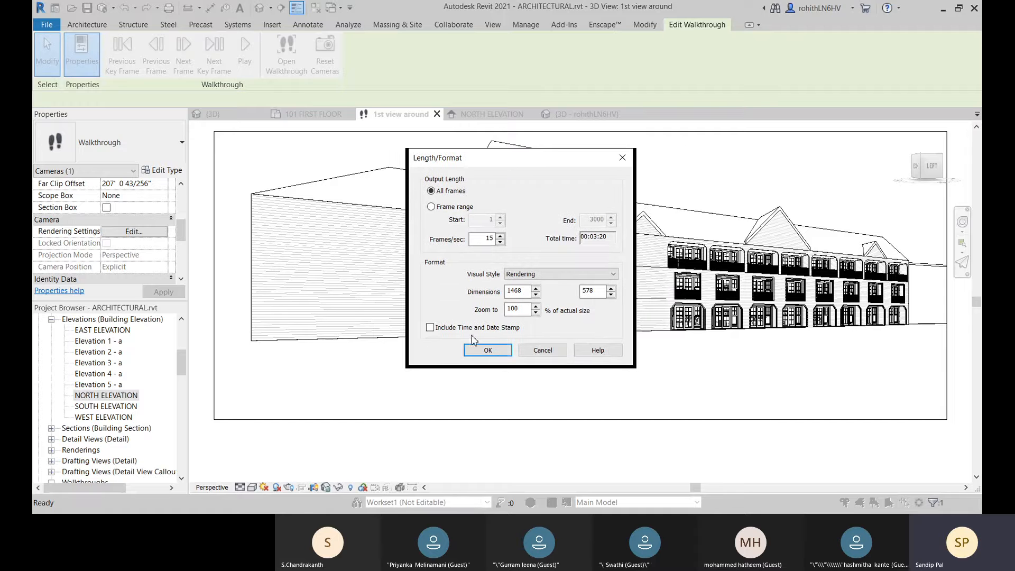
{"action": "left_click", "coordinate": [541, 350]}
{"action": "left_click", "coordinate": [523, 405]}
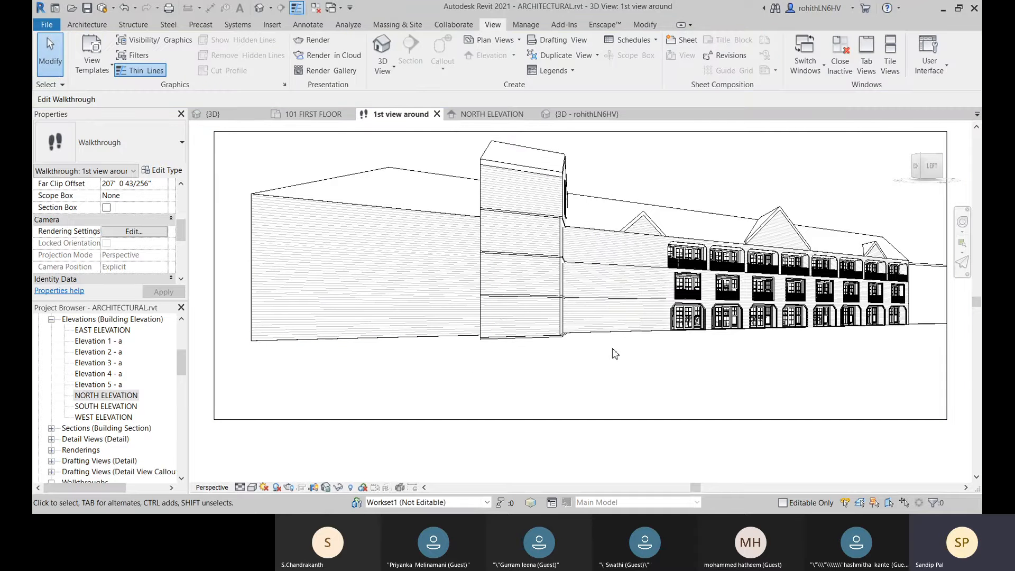
Step: Open the user-specific 3D view, orient it to the top-front-left corner, and set its visual style to Realistic
{"action": "scroll", "coordinate": [565, 368], "scroll_direction": "down", "scroll_amount": 2}
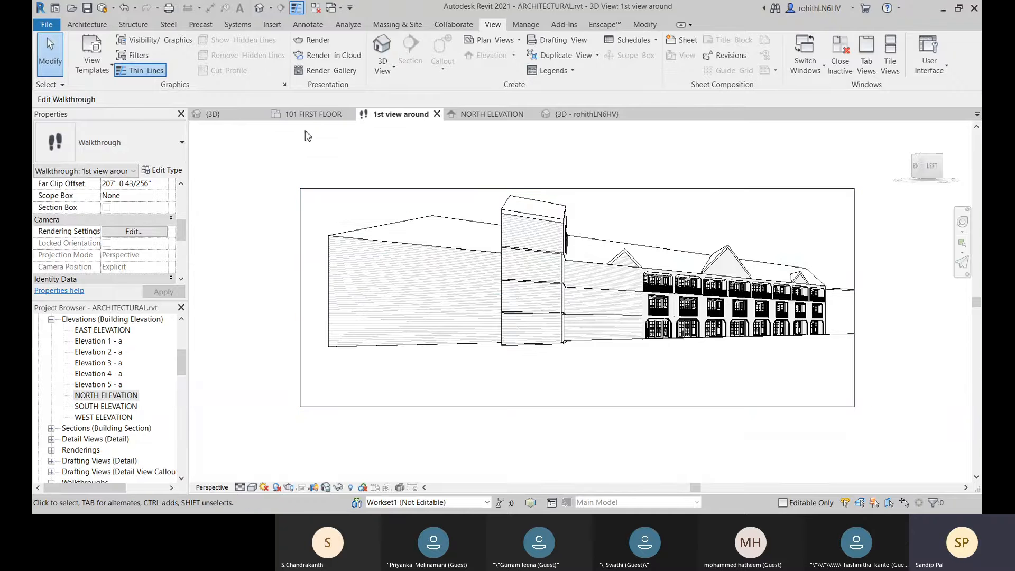
{"action": "left_click", "coordinate": [217, 114]}
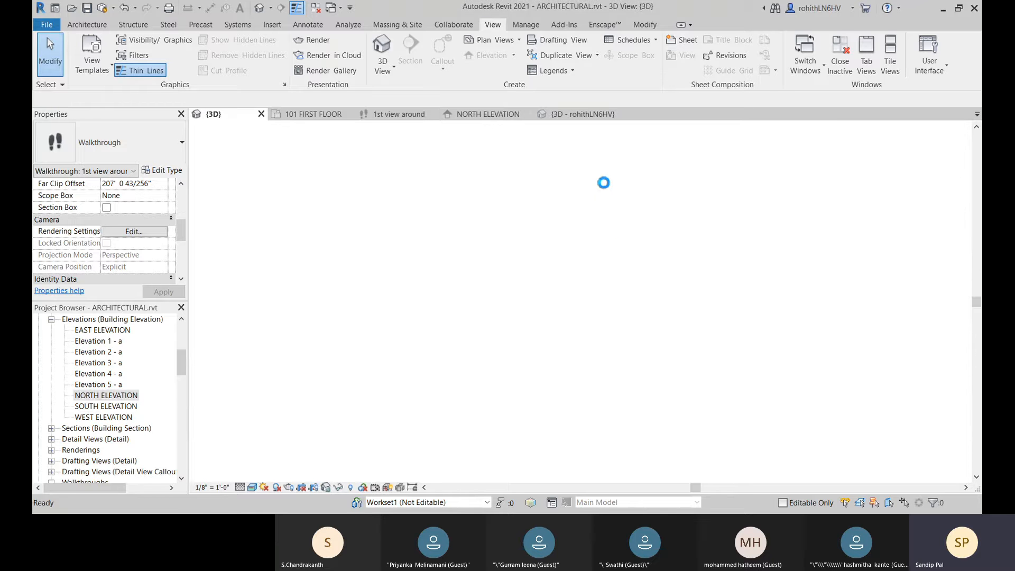
{"action": "left_click", "coordinate": [576, 120]}
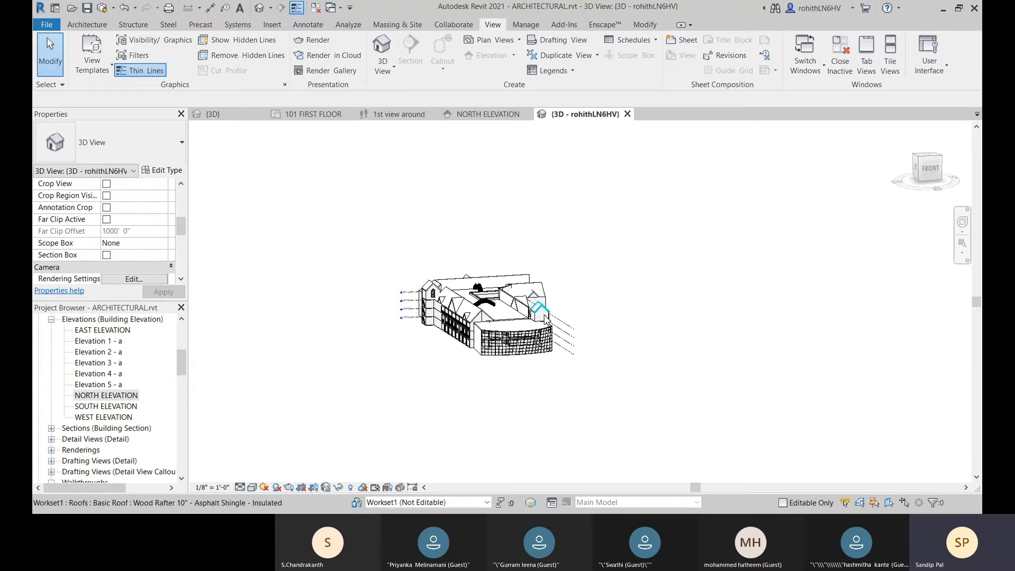
{"action": "left_click", "coordinate": [920, 163]}
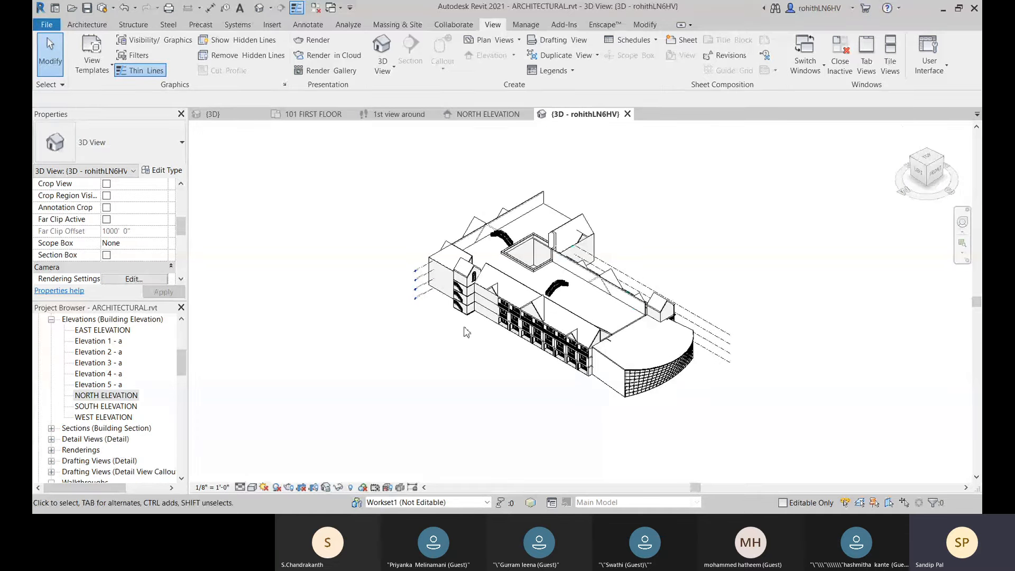
{"action": "scroll", "coordinate": [501, 346], "scroll_direction": "up", "scroll_amount": 2}
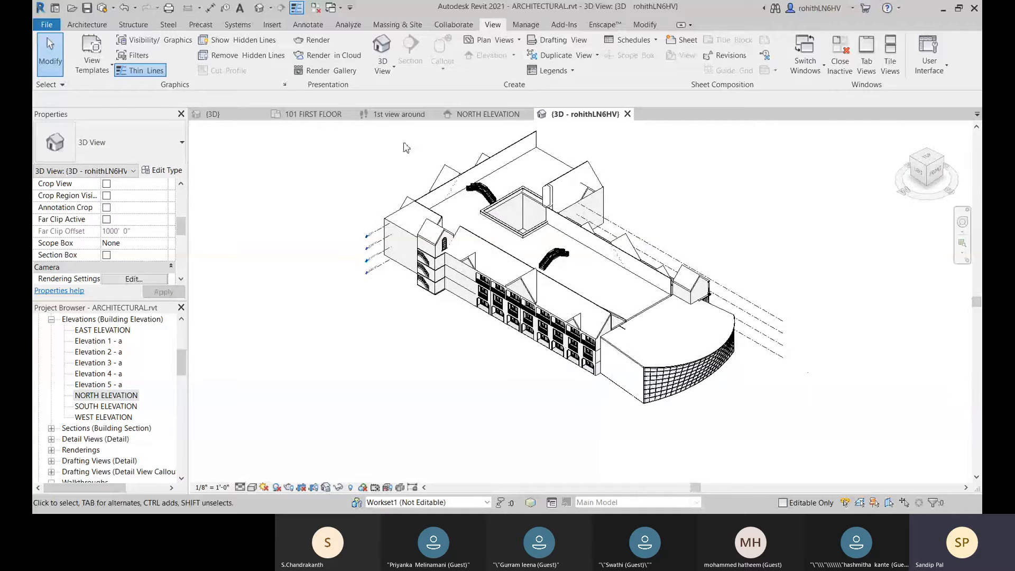
{"action": "left_click", "coordinate": [252, 487]}
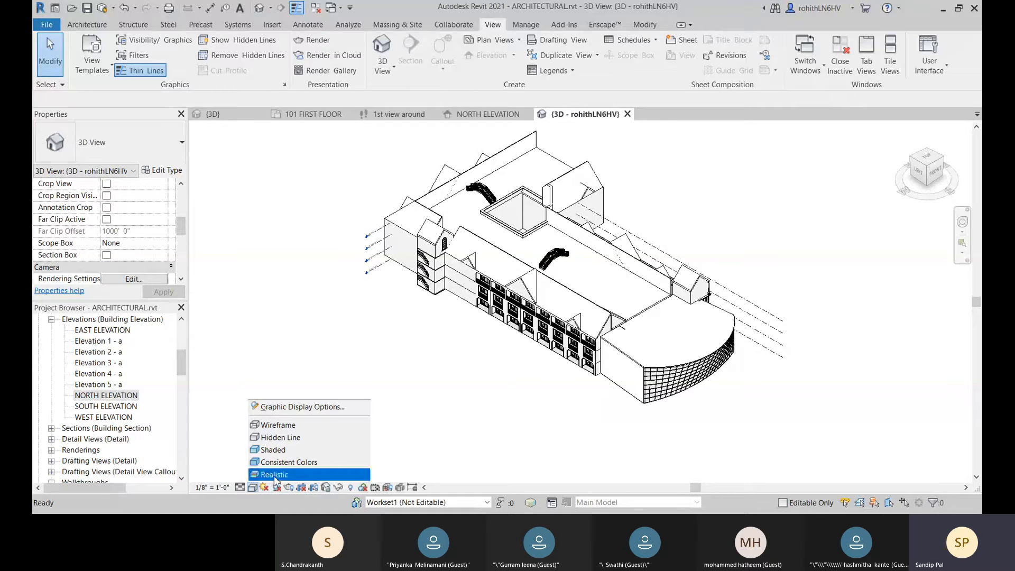
{"action": "left_click", "coordinate": [257, 472]}
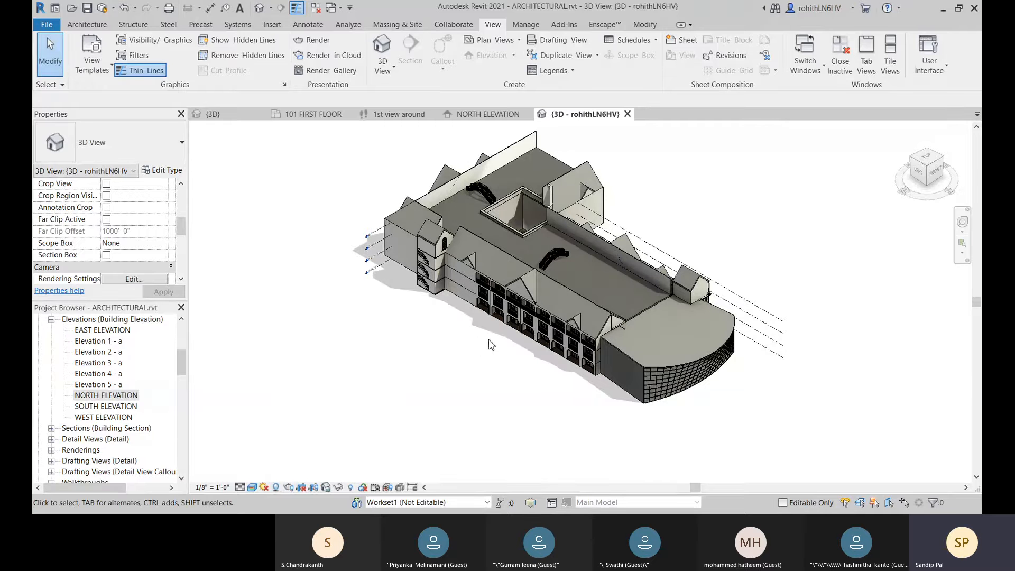
Step: Turn on the sun path in the 3D view, using the specified project location, date, and time
{"action": "left_click", "coordinate": [264, 487]}
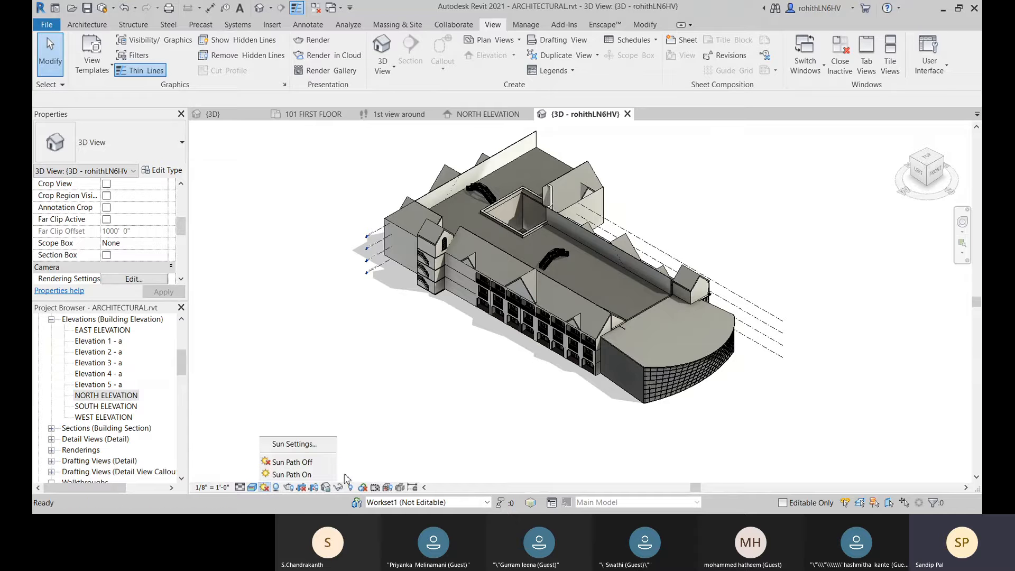
{"action": "left_click", "coordinate": [289, 475]}
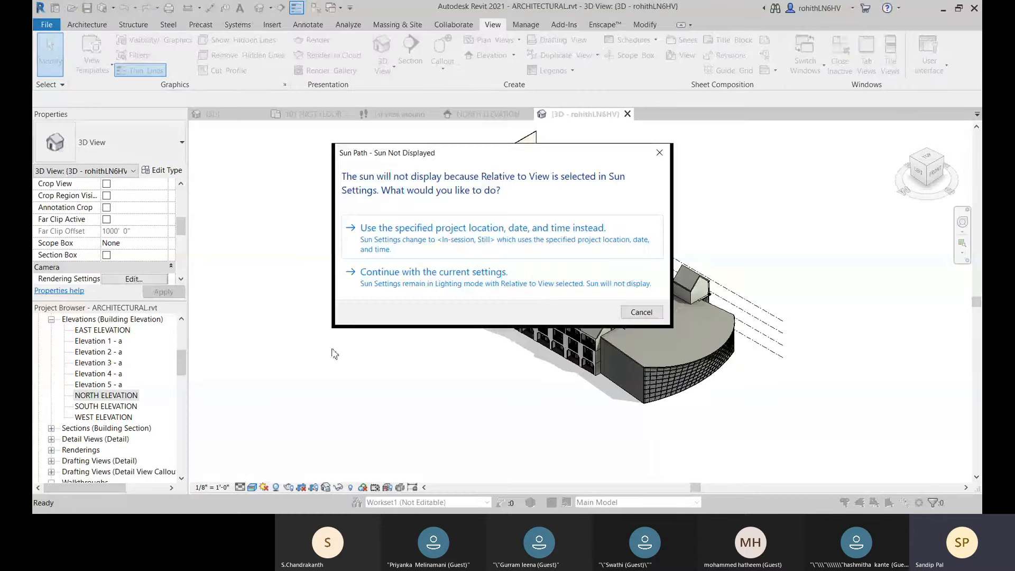
{"action": "left_click_drag", "start_coordinate": [496, 159], "coordinate": [426, 154]}
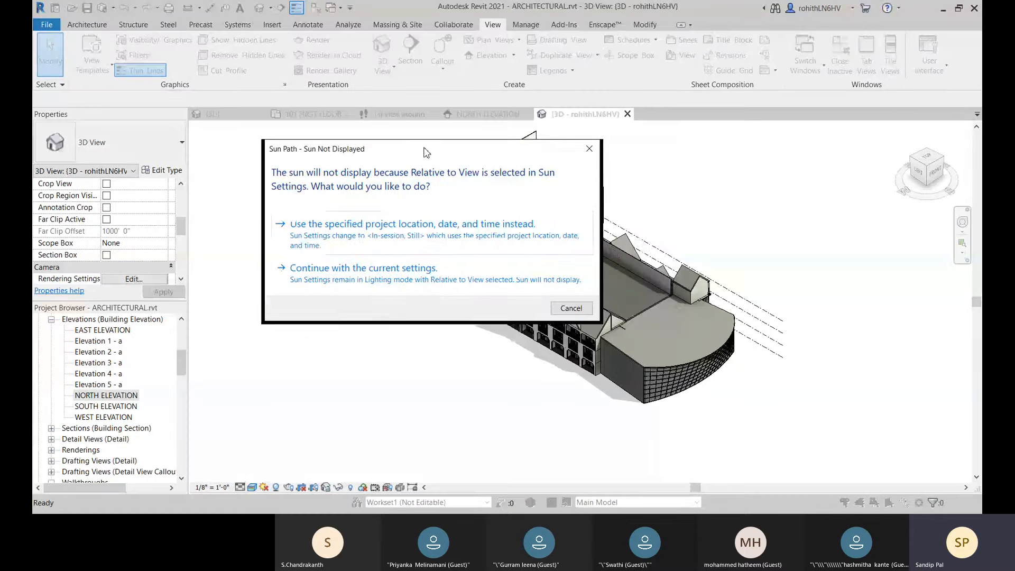
{"action": "left_click", "coordinate": [327, 237]}
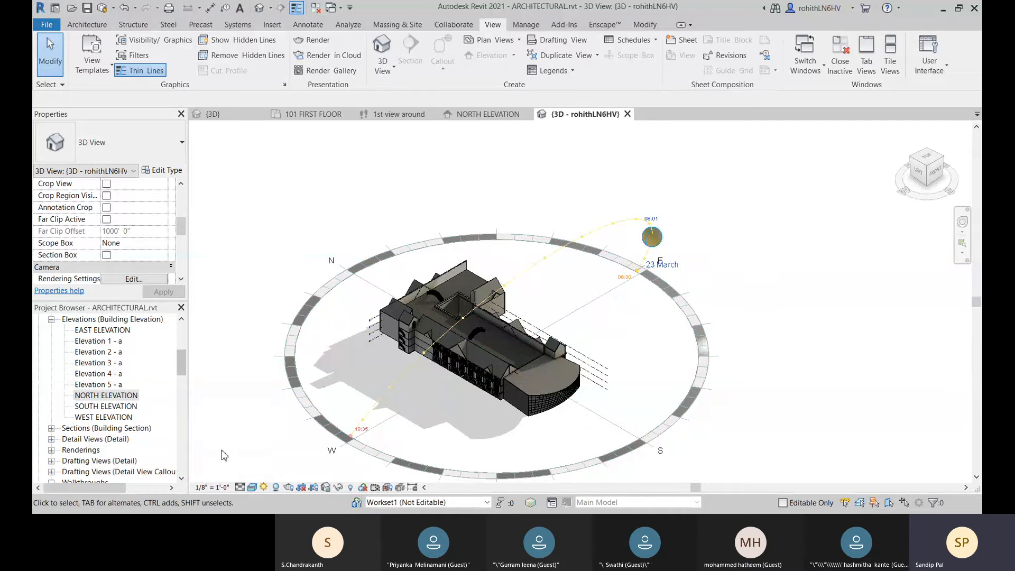
Step: Move the sun along its 23 March path to 10:30
{"action": "left_click", "coordinate": [655, 239]}
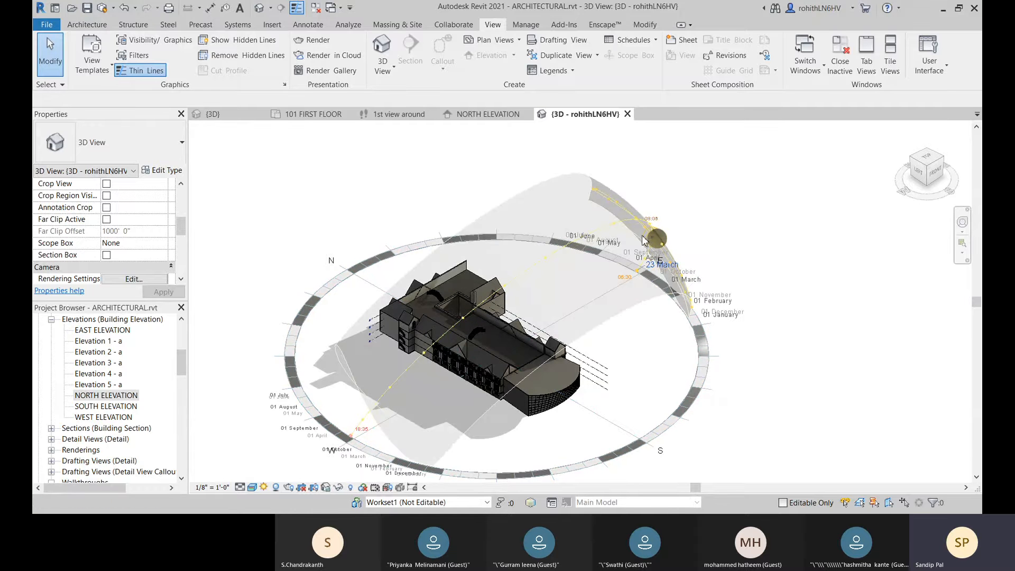
{"action": "left_click_drag", "start_coordinate": [630, 234], "coordinate": [628, 237]}
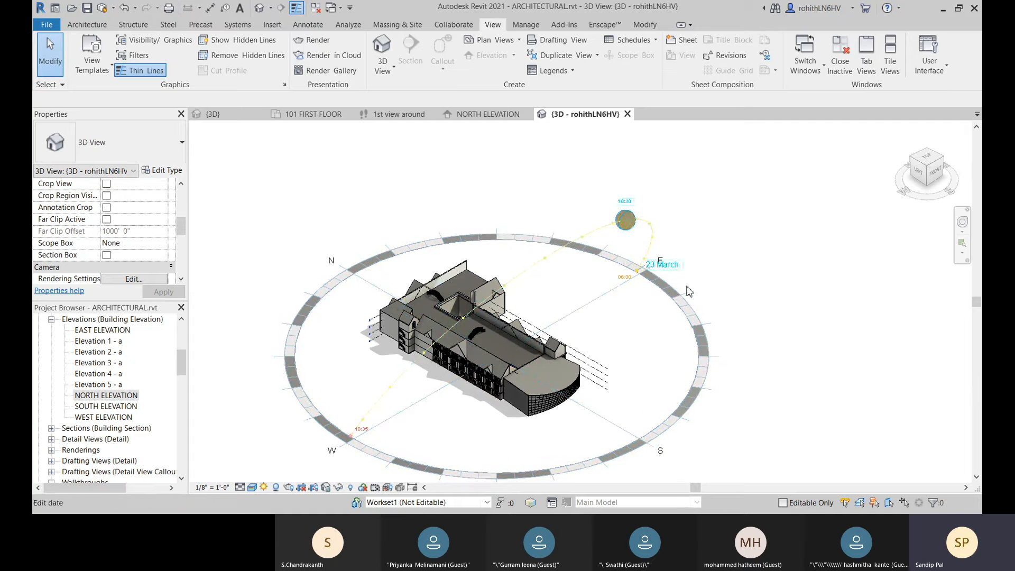
{"action": "left_click", "coordinate": [264, 487]}
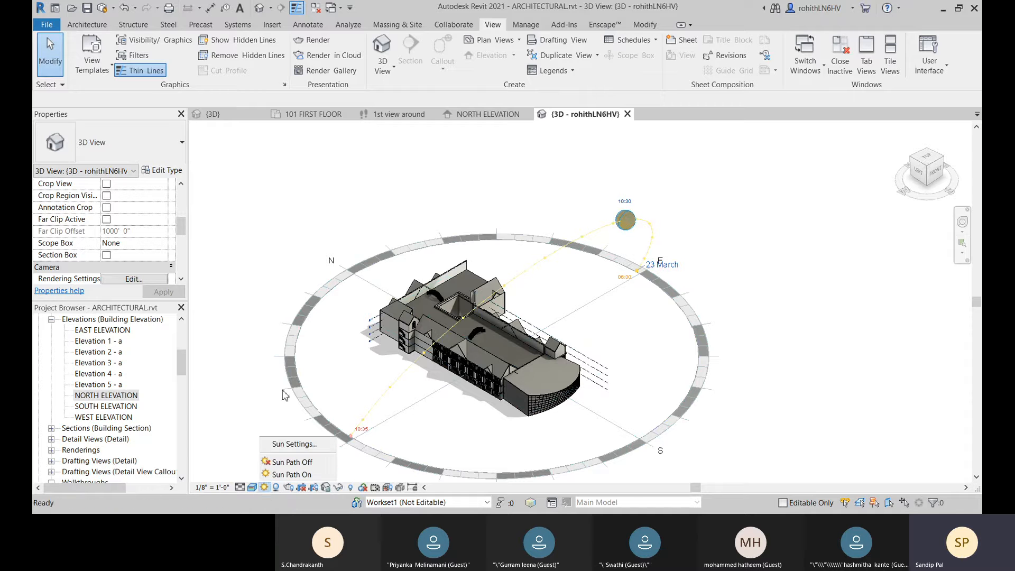
{"action": "left_click", "coordinate": [216, 353]}
{"action": "left_click", "coordinate": [677, 401]}
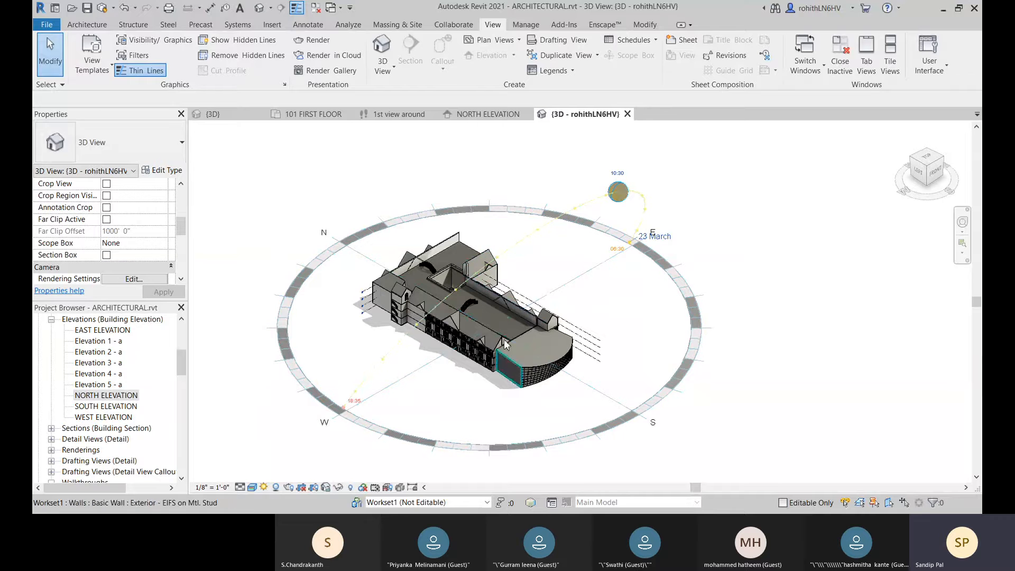
Step: Turn off edge display and turn on ambient shadows in the 3D view's graphic display options
{"action": "scroll", "coordinate": [502, 314], "scroll_direction": "up", "scroll_amount": 2}
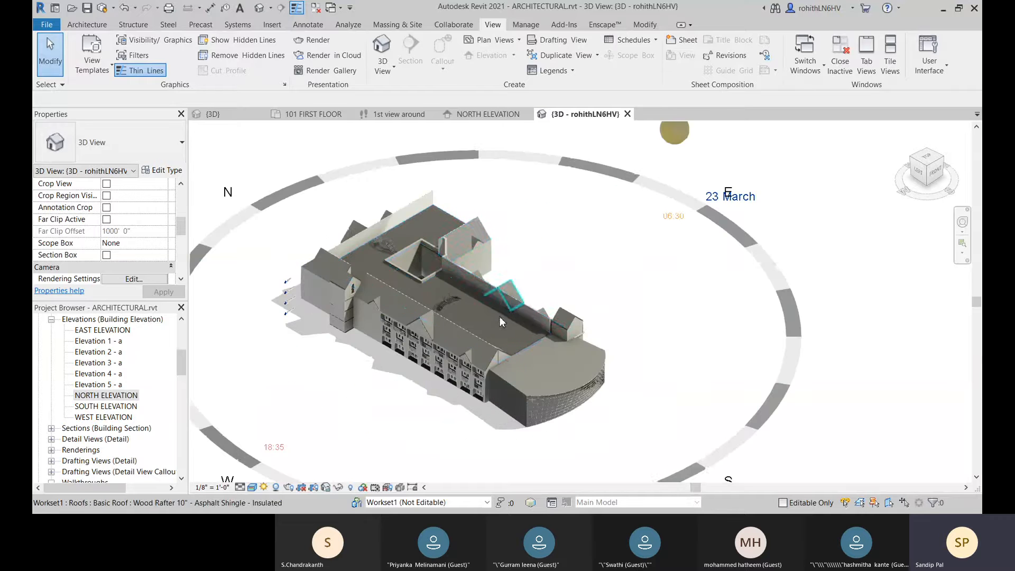
{"action": "scroll", "coordinate": [546, 373], "scroll_direction": "down", "scroll_amount": 2}
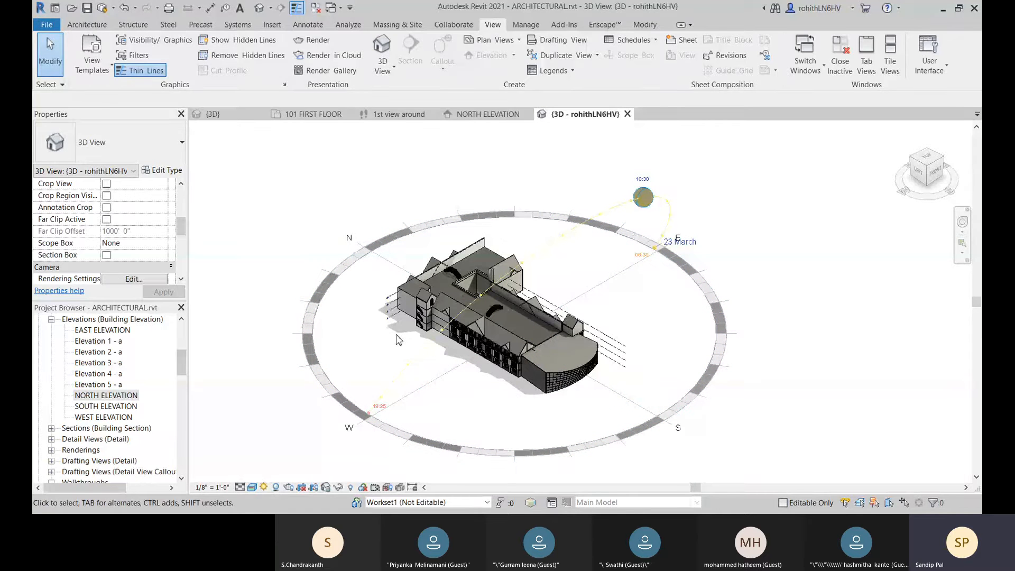
{"action": "scroll", "coordinate": [472, 361], "scroll_direction": "up", "scroll_amount": 1}
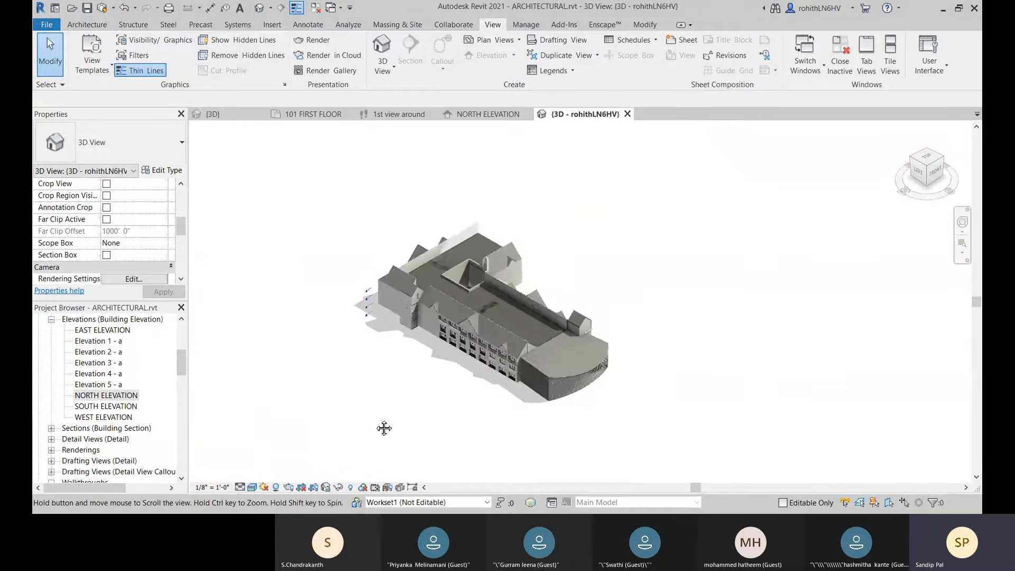
{"action": "left_click", "coordinate": [253, 488]}
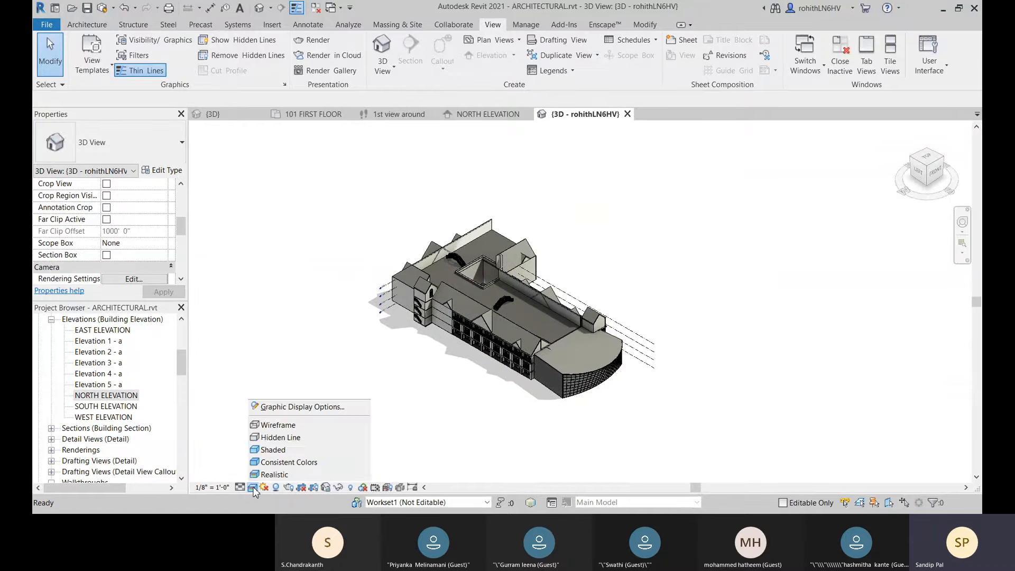
{"action": "left_click", "coordinate": [273, 407]}
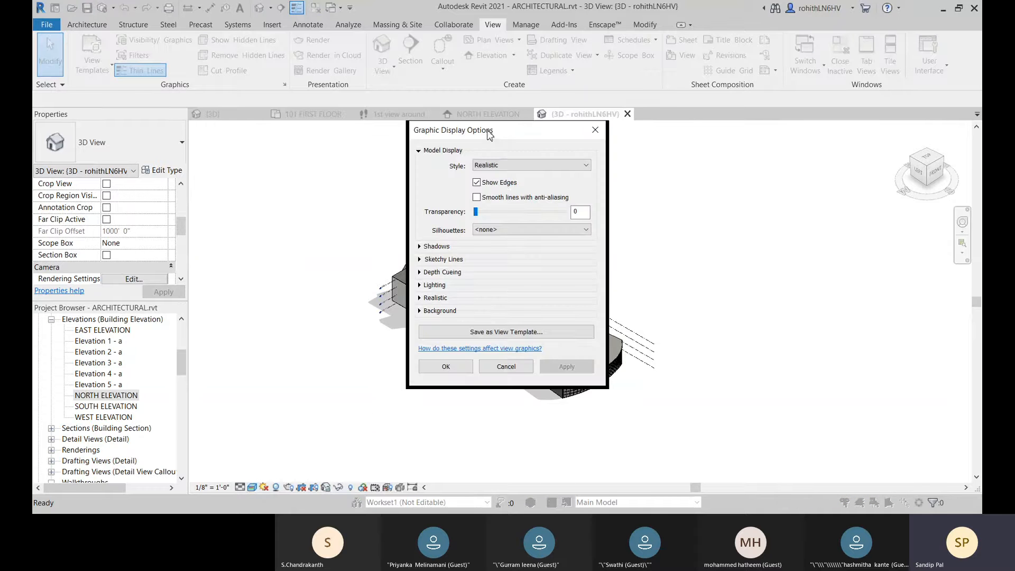
{"action": "left_click_drag", "start_coordinate": [490, 135], "coordinate": [258, 162]}
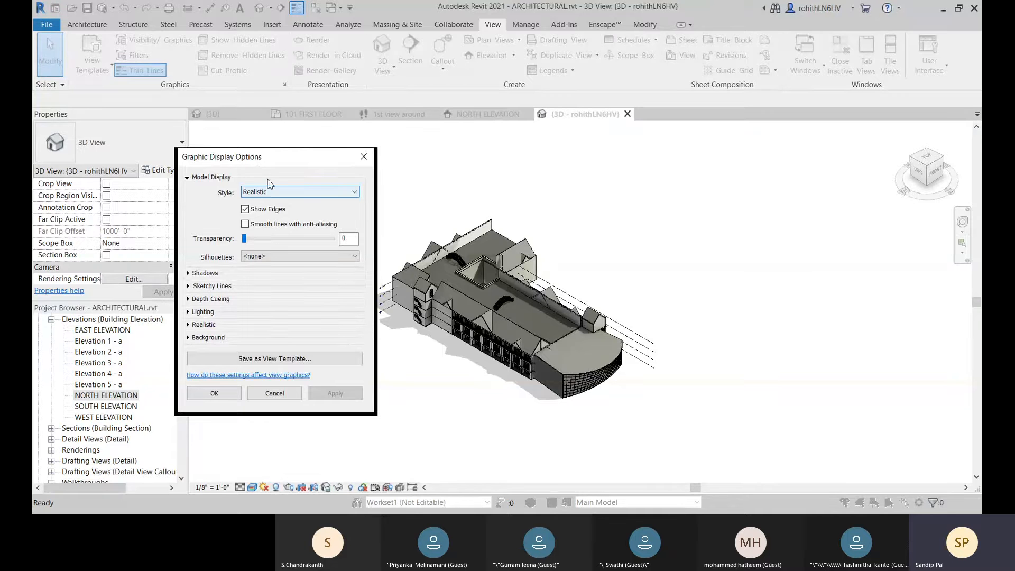
{"action": "left_click", "coordinate": [246, 210]}
{"action": "left_click", "coordinate": [328, 400]}
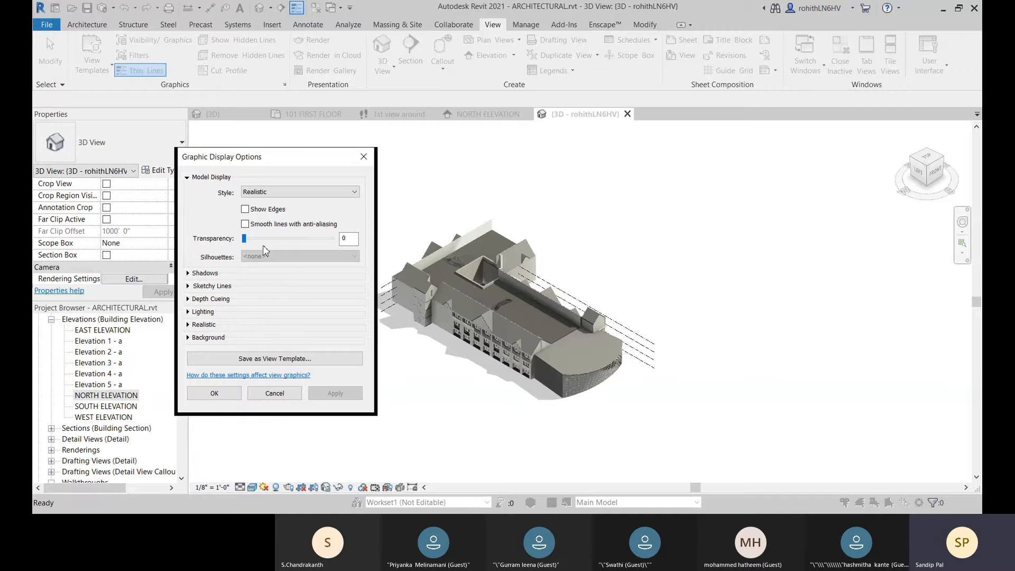
{"action": "left_click", "coordinate": [188, 274]}
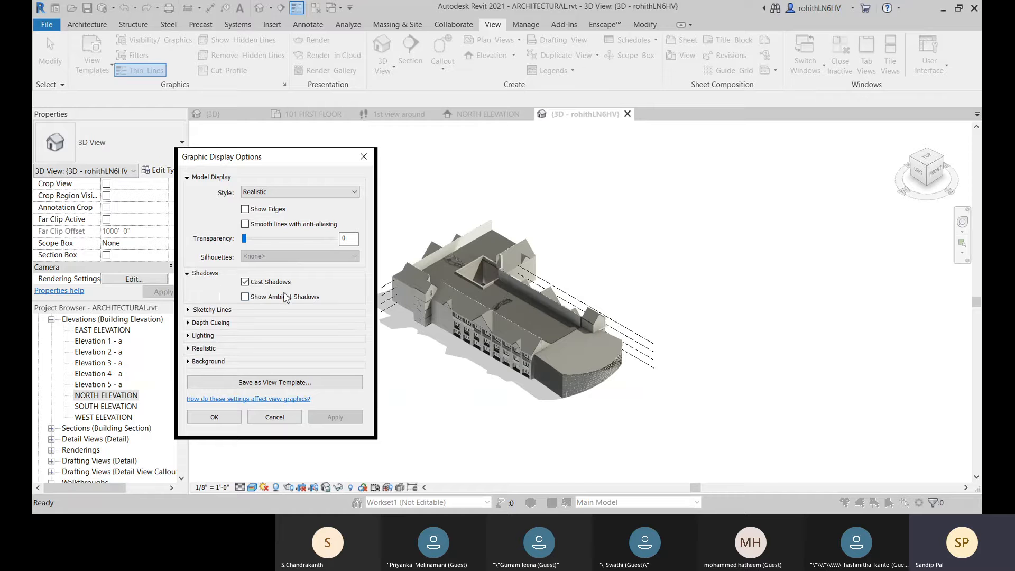
{"action": "left_click", "coordinate": [245, 298]}
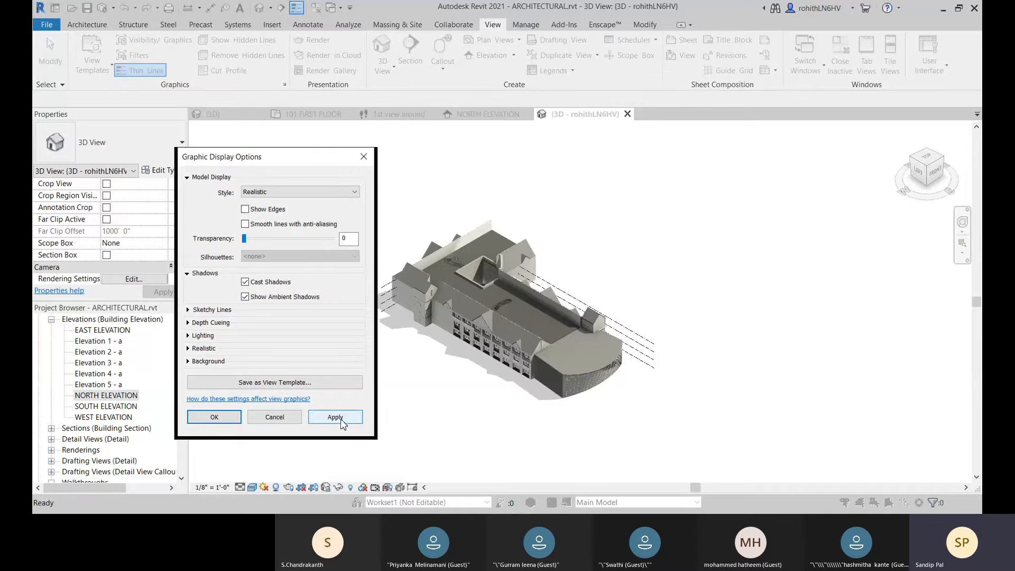
Step: Set the 3D view's background to Gradient with the default sky, horizon and ground colors, and accept the display options
{"action": "left_click", "coordinate": [190, 336]}
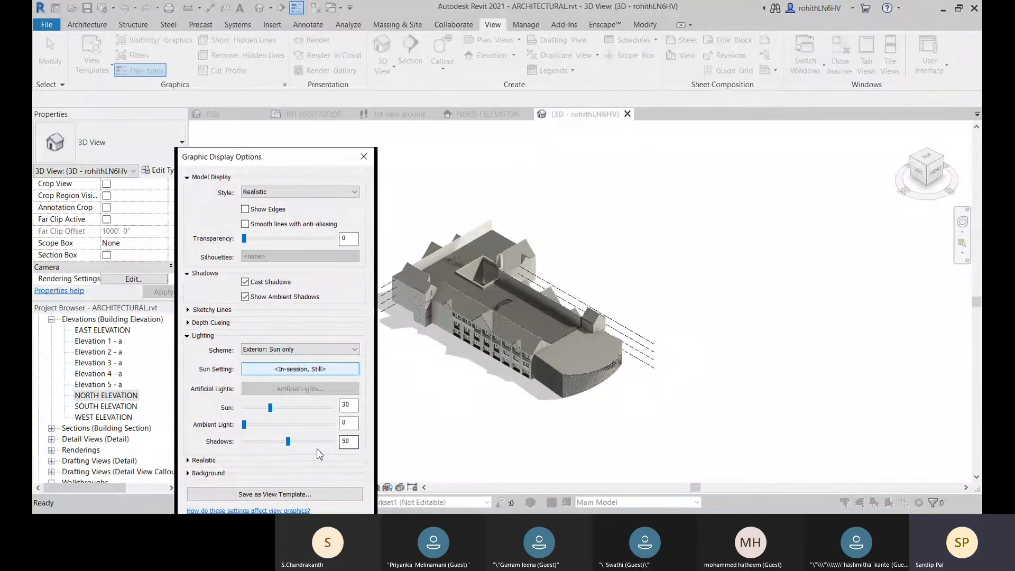
{"action": "left_click", "coordinate": [187, 473]}
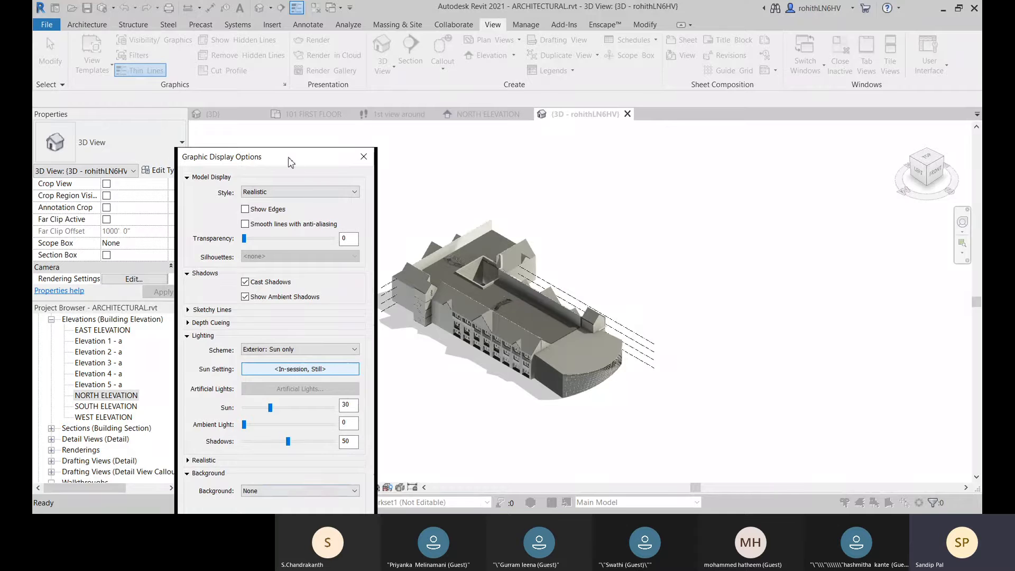
{"action": "left_click_drag", "start_coordinate": [291, 161], "coordinate": [280, 74]}
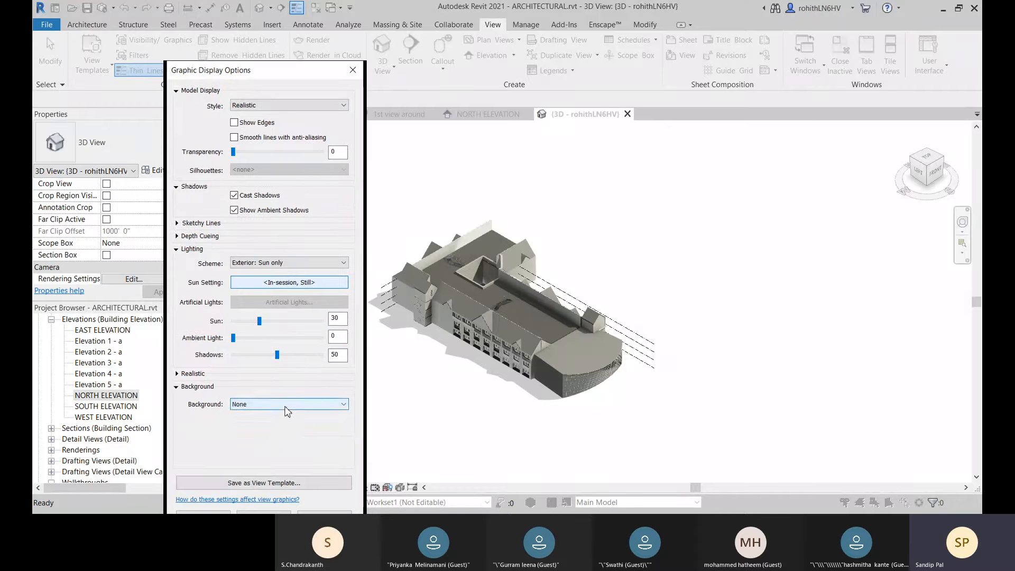
{"action": "left_click", "coordinate": [288, 405]}
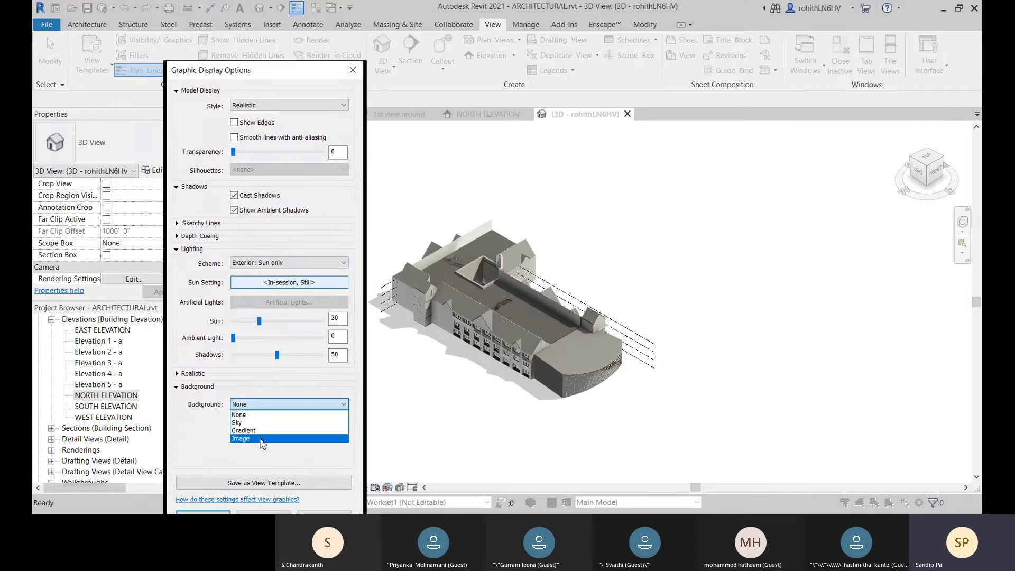
{"action": "left_click", "coordinate": [250, 431]}
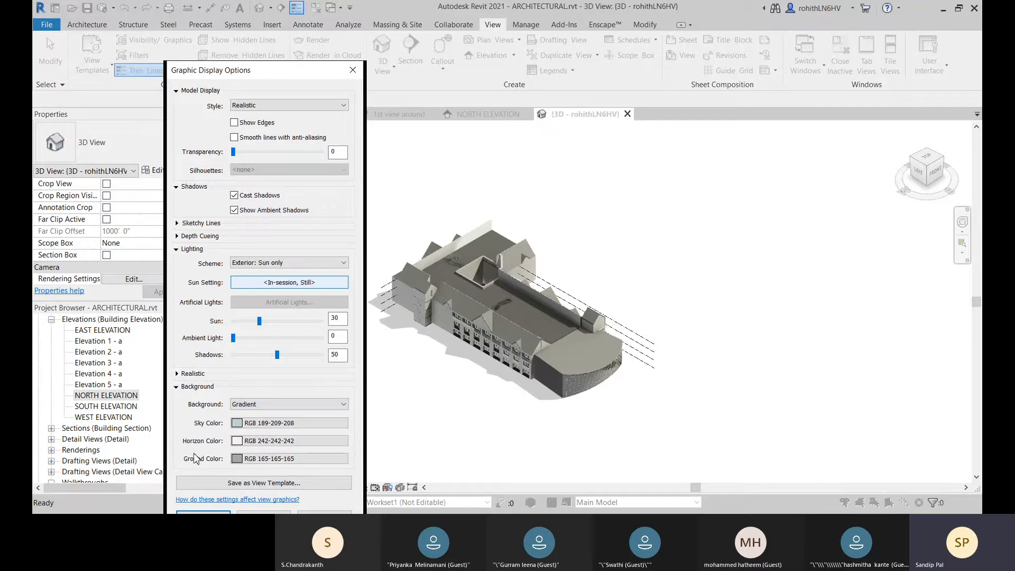
{"action": "scroll", "coordinate": [247, 407], "scroll_direction": "down", "scroll_amount": 1}
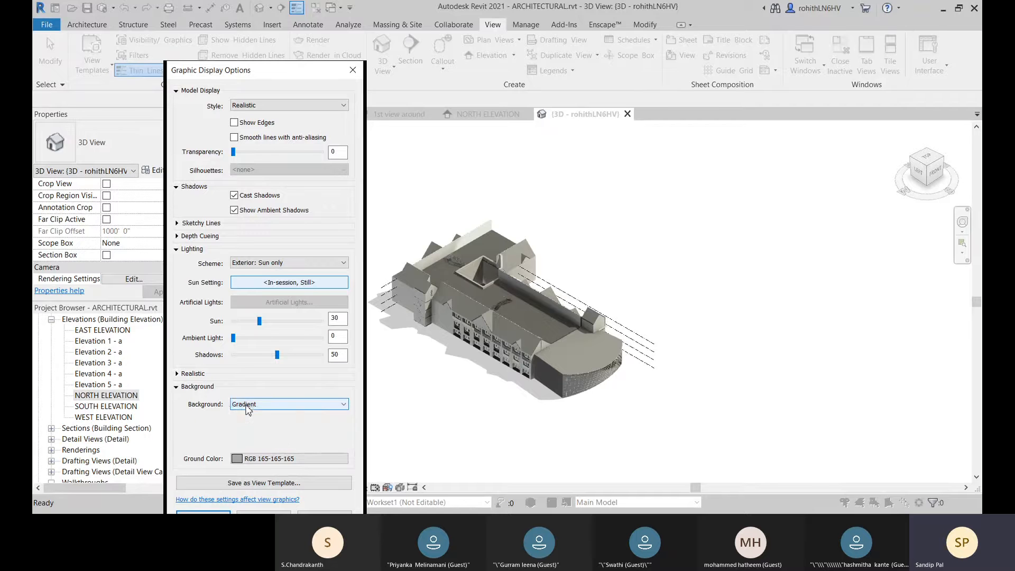
{"action": "left_click", "coordinate": [278, 407]}
{"action": "left_click", "coordinate": [249, 431]}
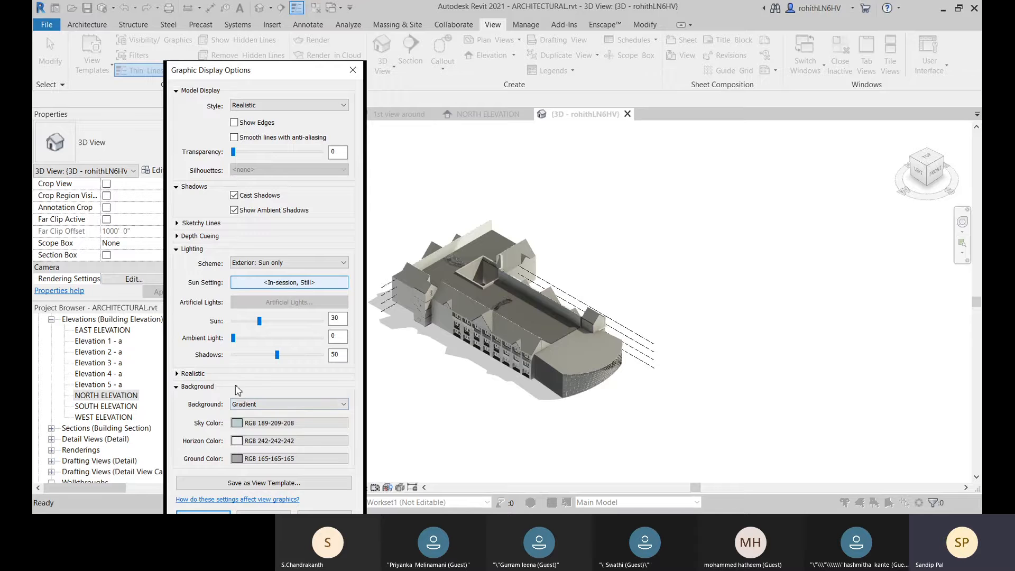
{"action": "left_click", "coordinate": [180, 387]}
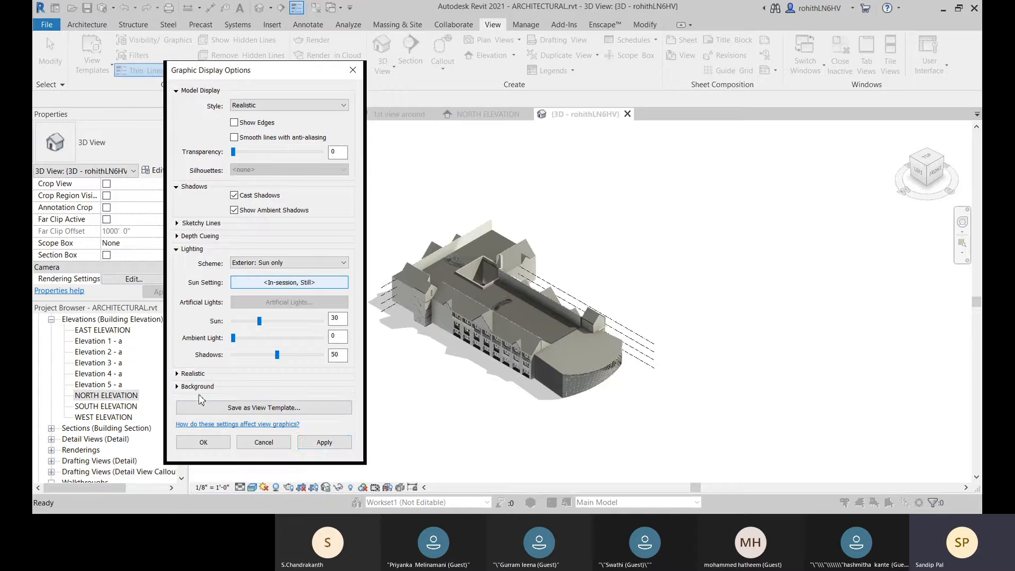
{"action": "left_click", "coordinate": [324, 443]}
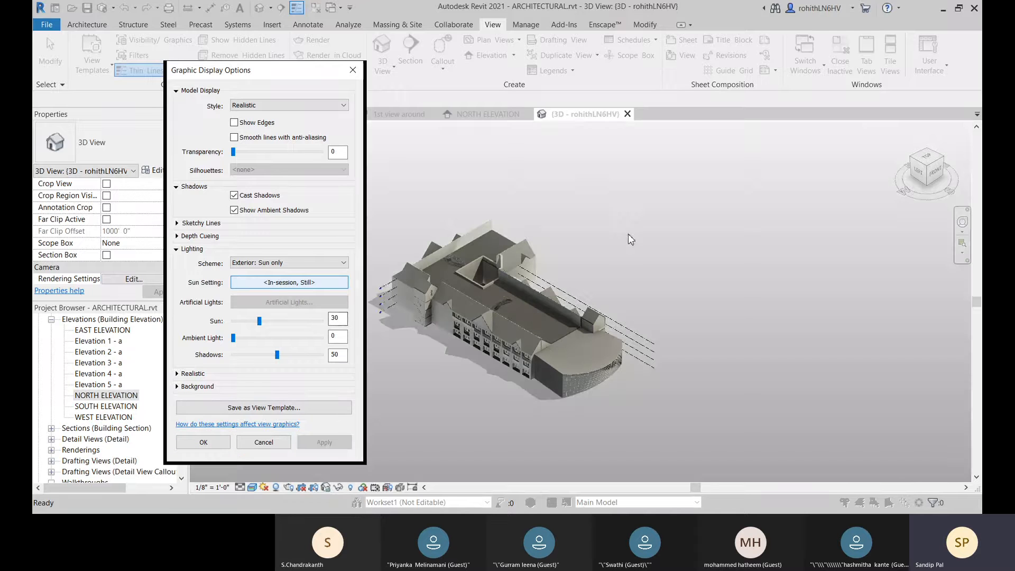
{"action": "left_click", "coordinate": [204, 442]}
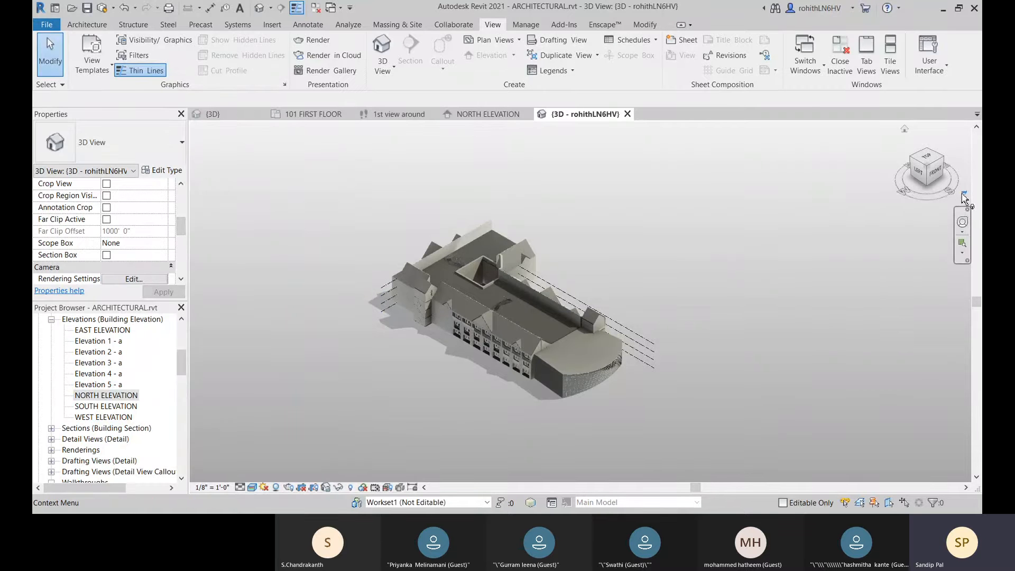
Step: Switch the 3D view to perspective projection
{"action": "left_click", "coordinate": [964, 192]}
{"action": "left_click", "coordinate": [887, 247]}
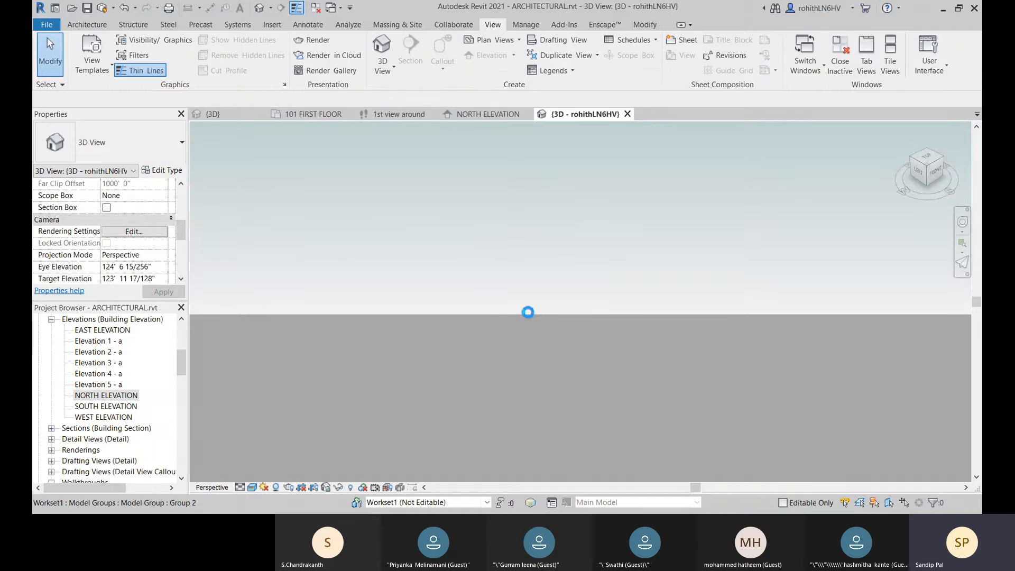
{"action": "scroll", "coordinate": [528, 315], "scroll_direction": "up", "scroll_amount": 1}
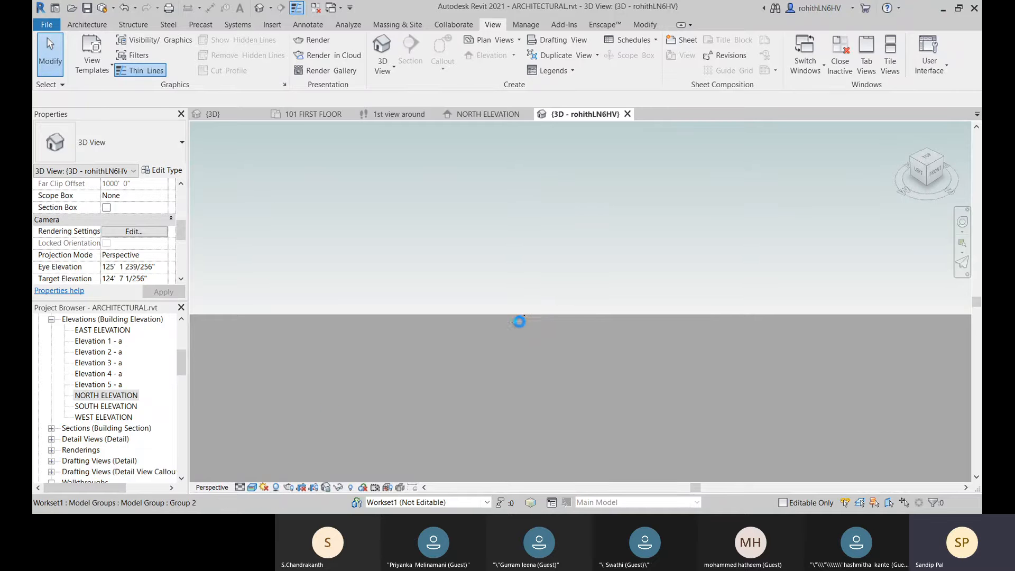
Step: Set the perspective view's background to None in the graphic display options
{"action": "left_click", "coordinate": [252, 488]}
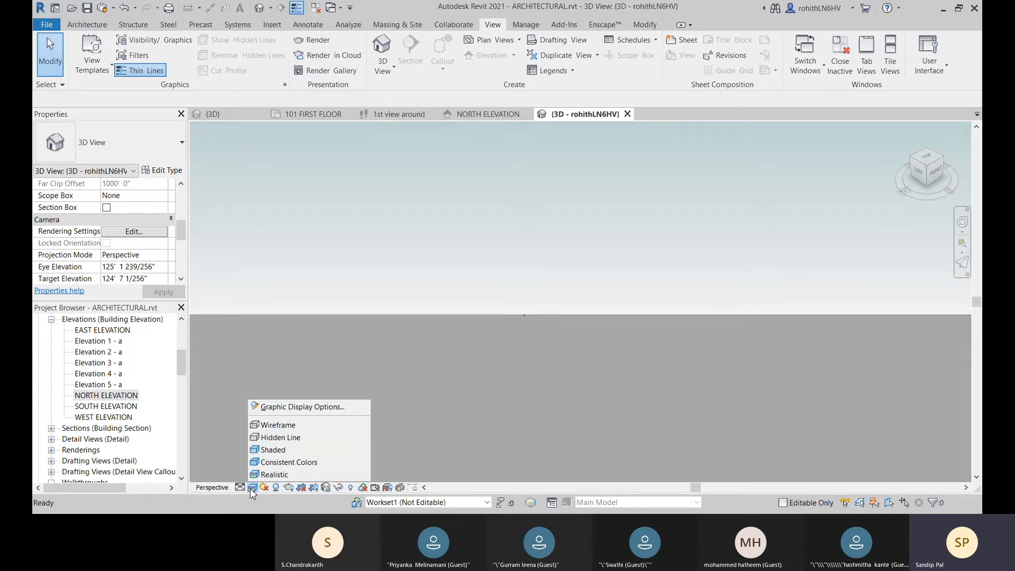
{"action": "left_click", "coordinate": [302, 407]}
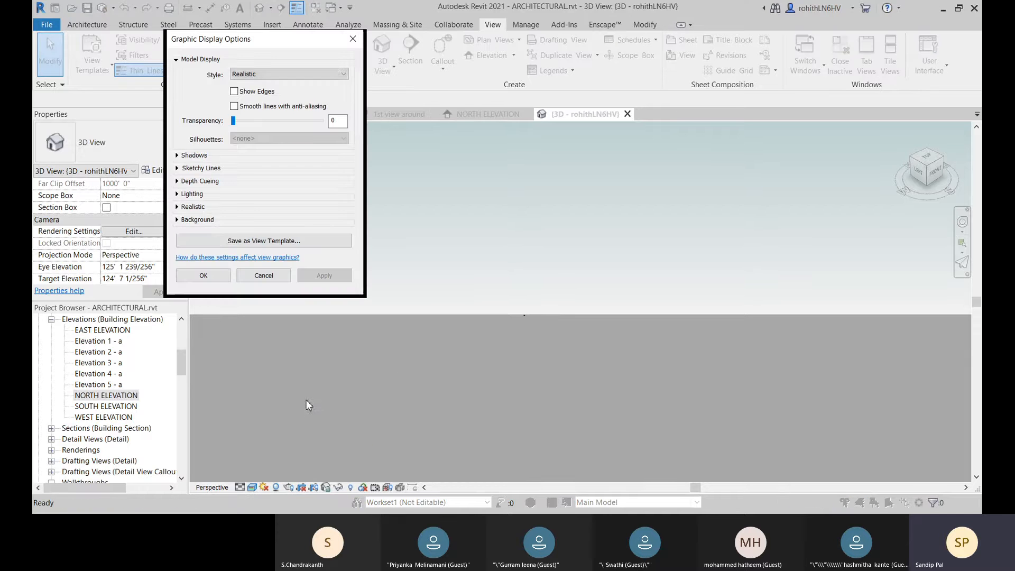
{"action": "left_click", "coordinate": [177, 221]}
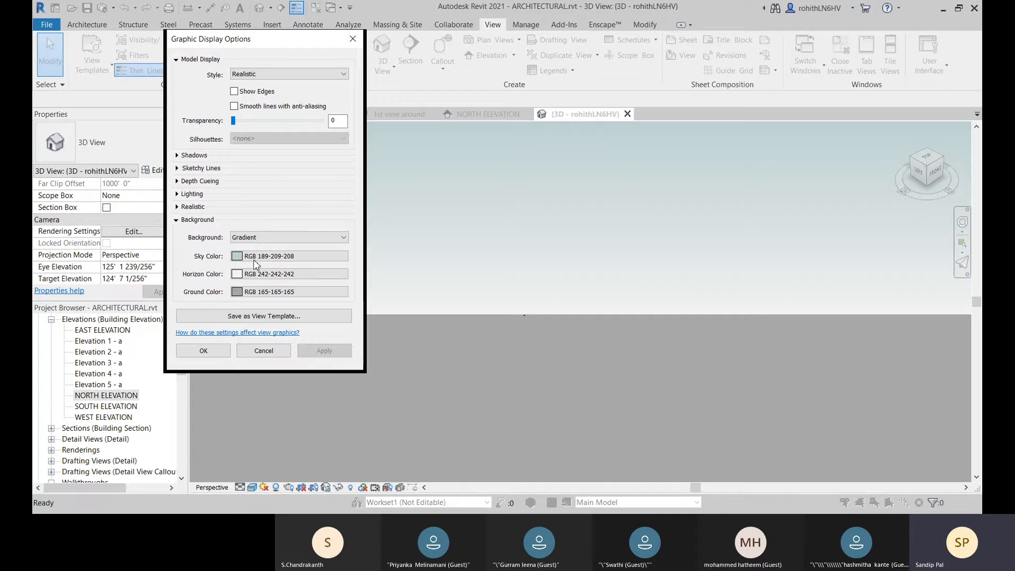
{"action": "left_click", "coordinate": [257, 238]}
{"action": "left_click", "coordinate": [256, 248]}
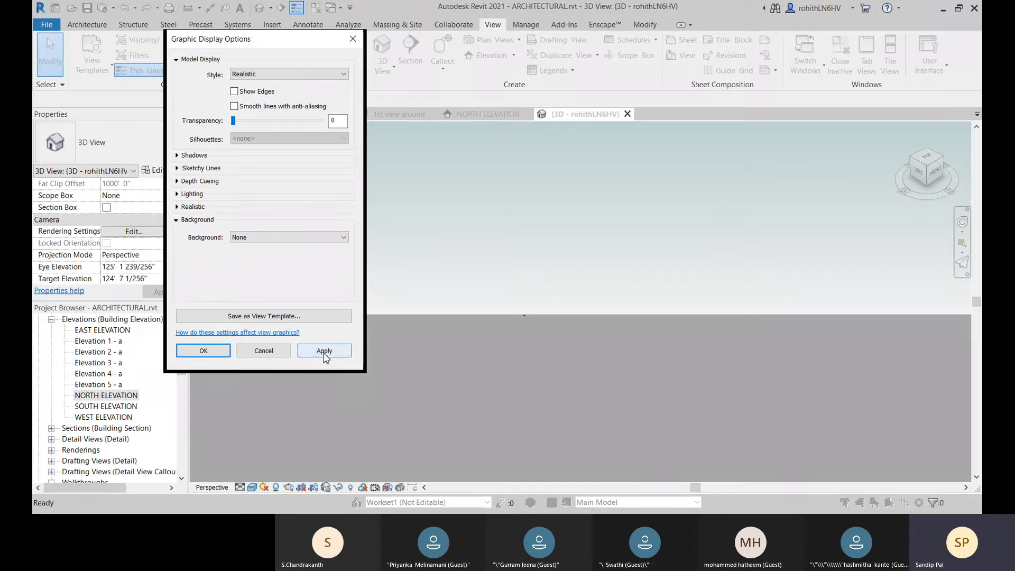
{"action": "left_click", "coordinate": [323, 353]}
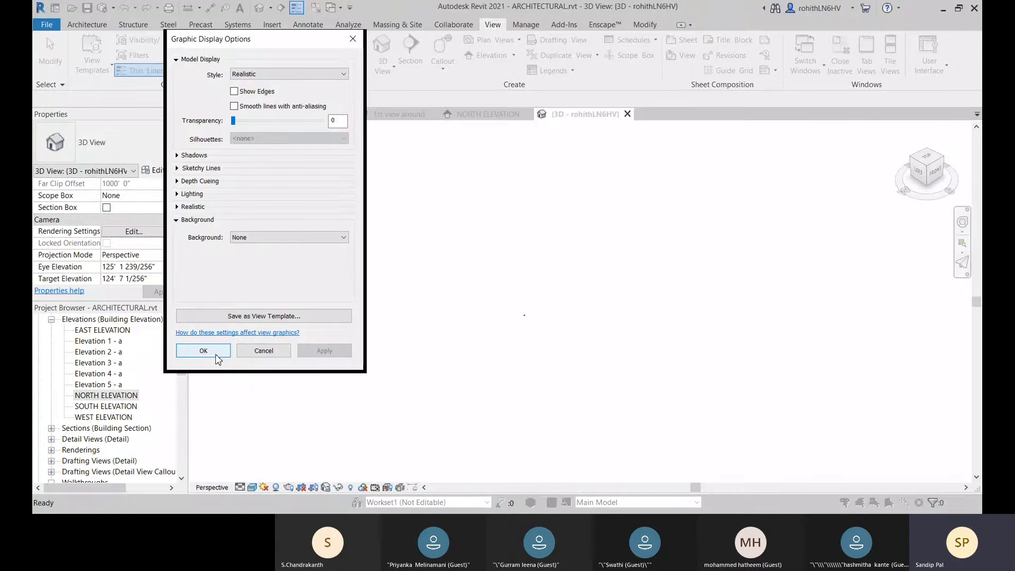
{"action": "left_click", "coordinate": [203, 351]}
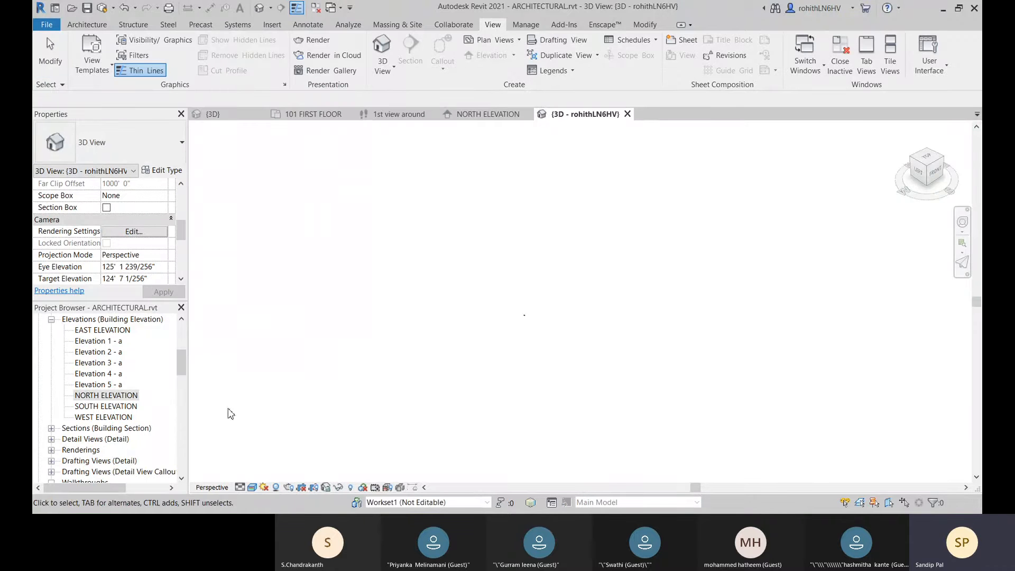
Step: Set the perspective view's visual style to Wireframe
{"action": "left_click", "coordinate": [252, 487]}
{"action": "left_click", "coordinate": [270, 424]}
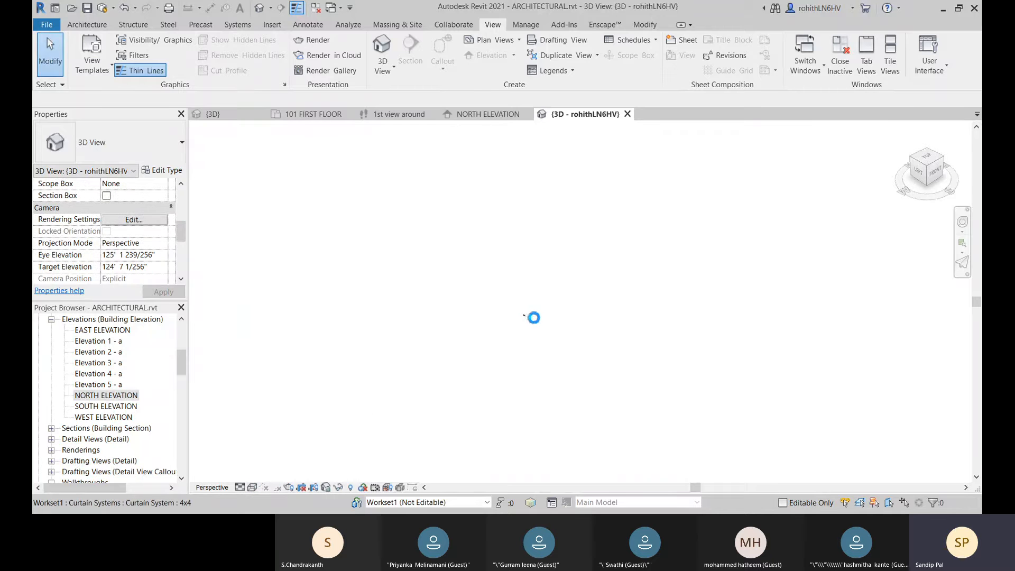
{"action": "scroll", "coordinate": [535, 318], "scroll_direction": "down", "scroll_amount": 1}
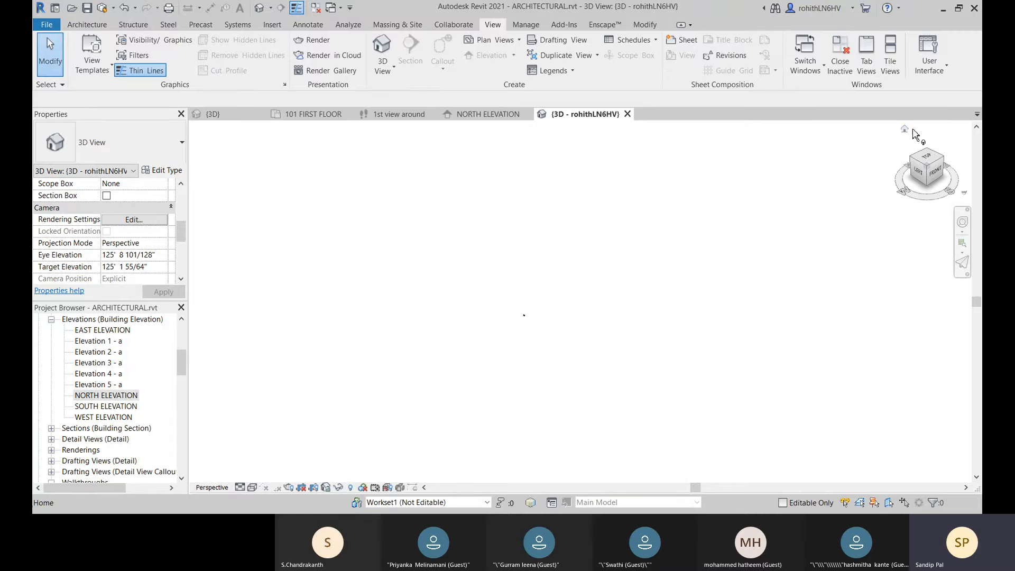
Step: Reorient the perspective view to the building's top-front-right corner and set its visual style to Realistic
{"action": "left_click", "coordinate": [905, 131]}
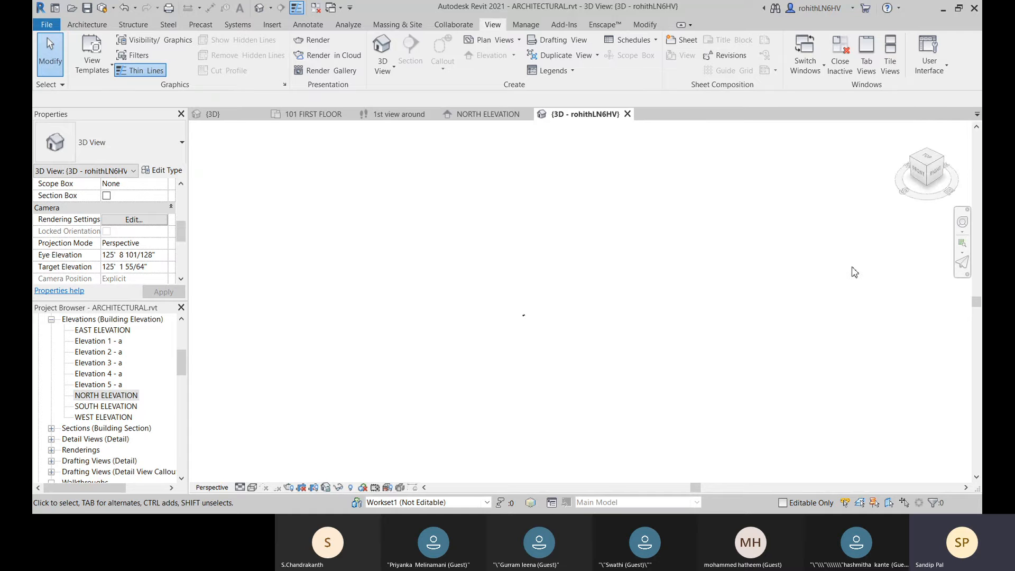
{"action": "middle_click_drag", "start_coordinate": [855, 272], "coordinate": [919, 148]}
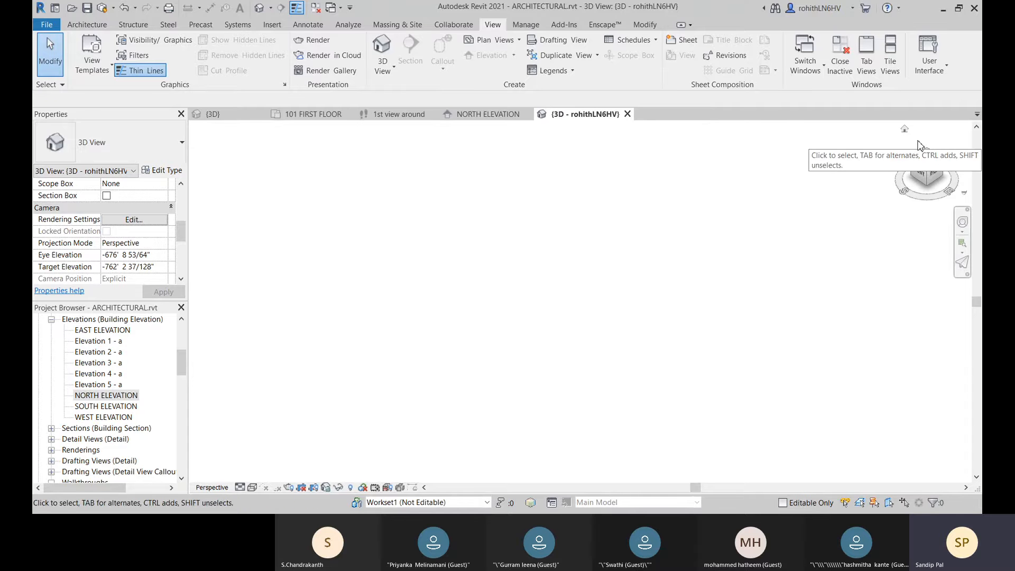
{"action": "left_click", "coordinate": [927, 166]}
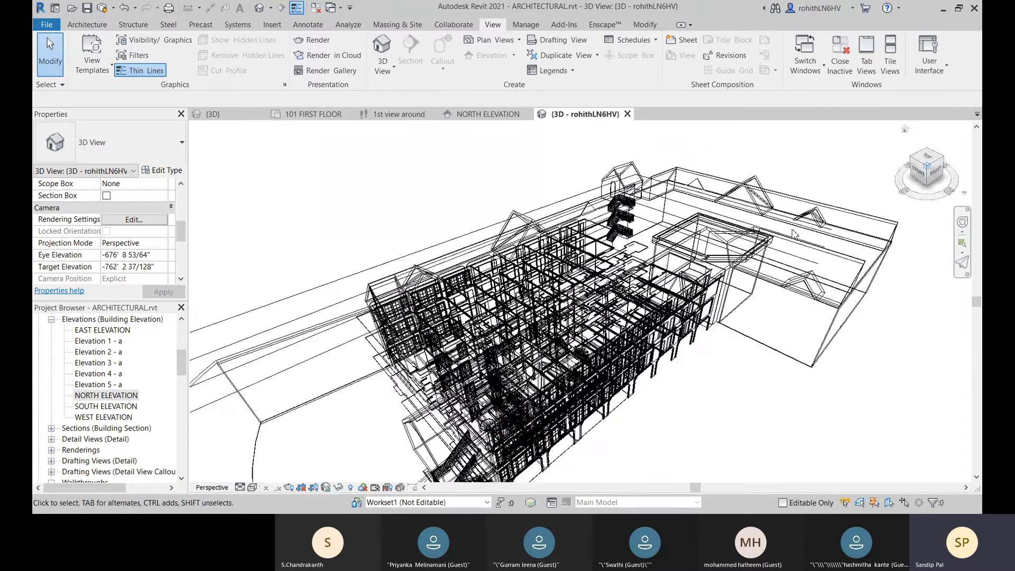
{"action": "left_click", "coordinate": [255, 489]}
{"action": "left_click", "coordinate": [270, 478]}
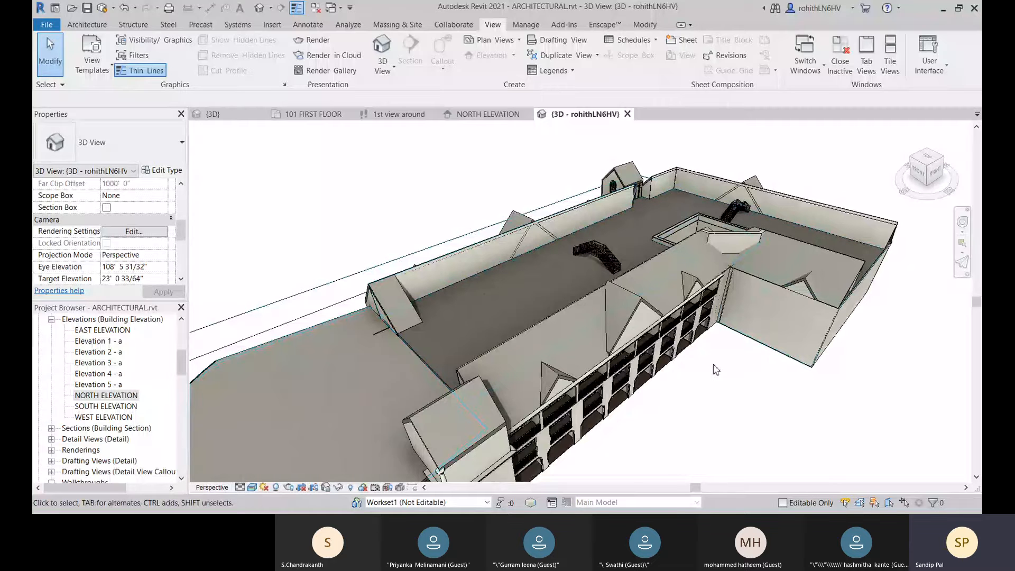
Step: Orbit the perspective view to face the building's right facade and open the Rendering settings
{"action": "middle_click_drag", "start_coordinate": [708, 389], "coordinate": [608, 335], "text": "shift"}
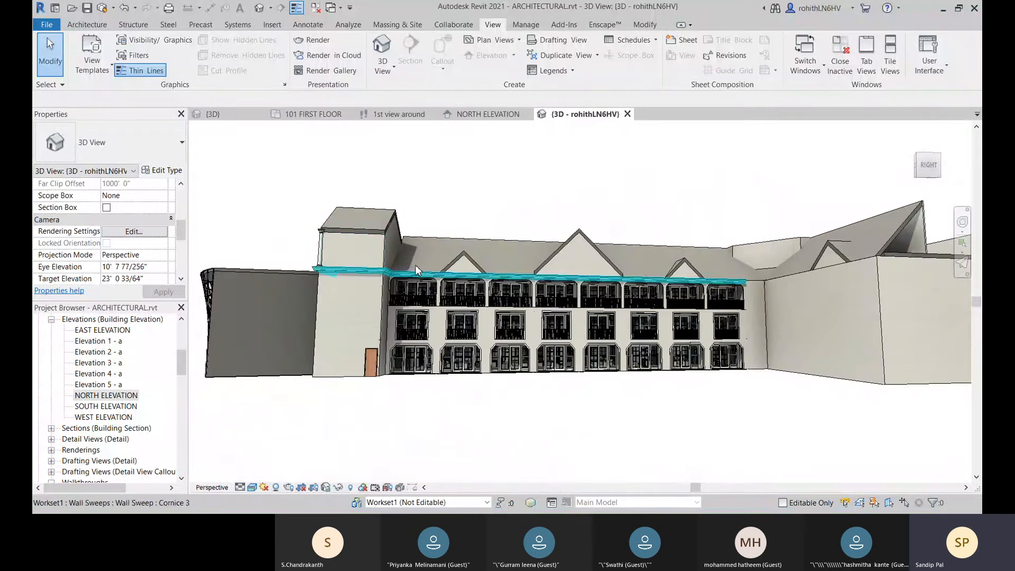
{"action": "left_click", "coordinate": [316, 43]}
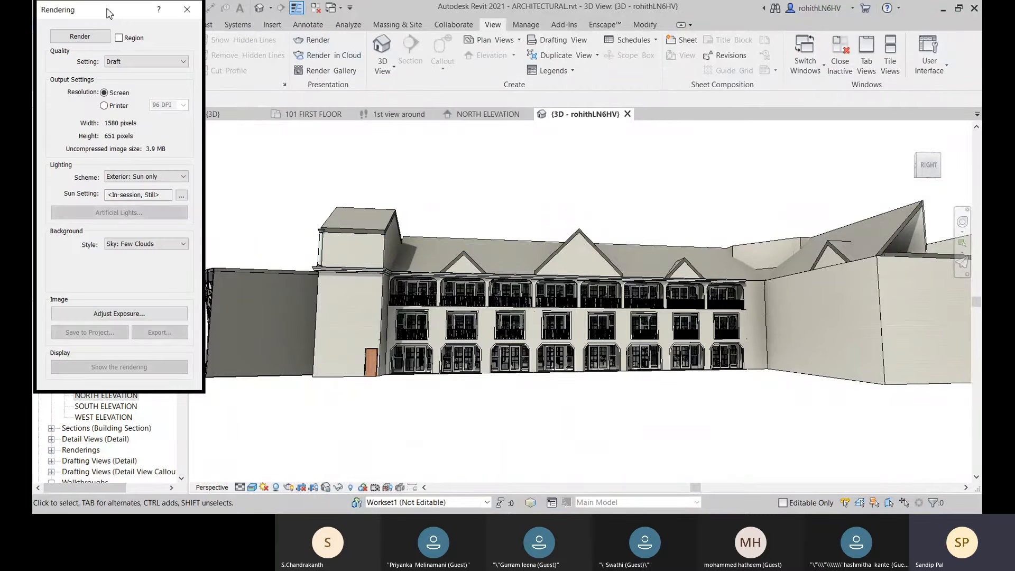
{"action": "left_click_drag", "start_coordinate": [109, 14], "coordinate": [640, 59]}
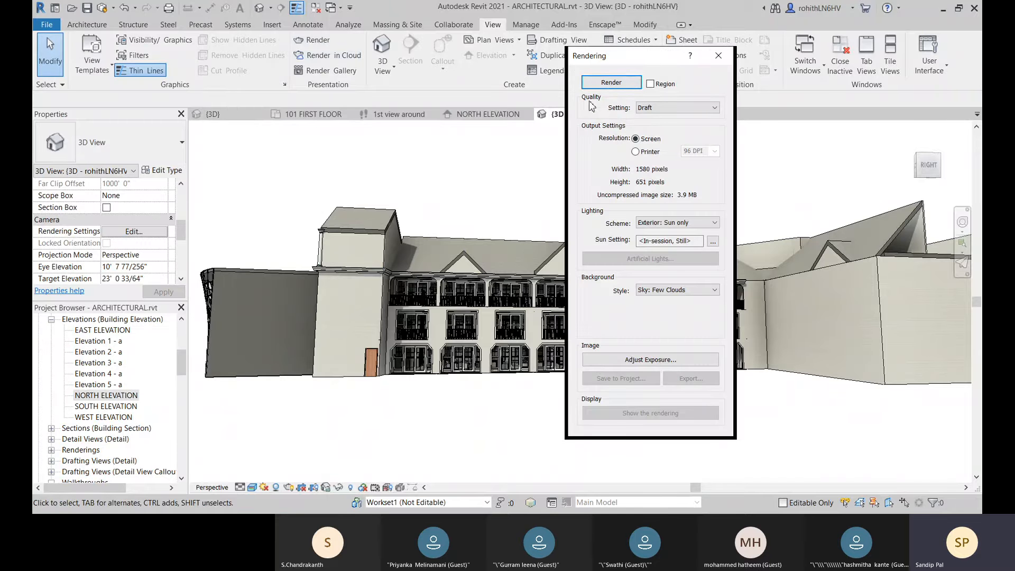
Step: Set the render quality to Medium
{"action": "left_click", "coordinate": [658, 111]}
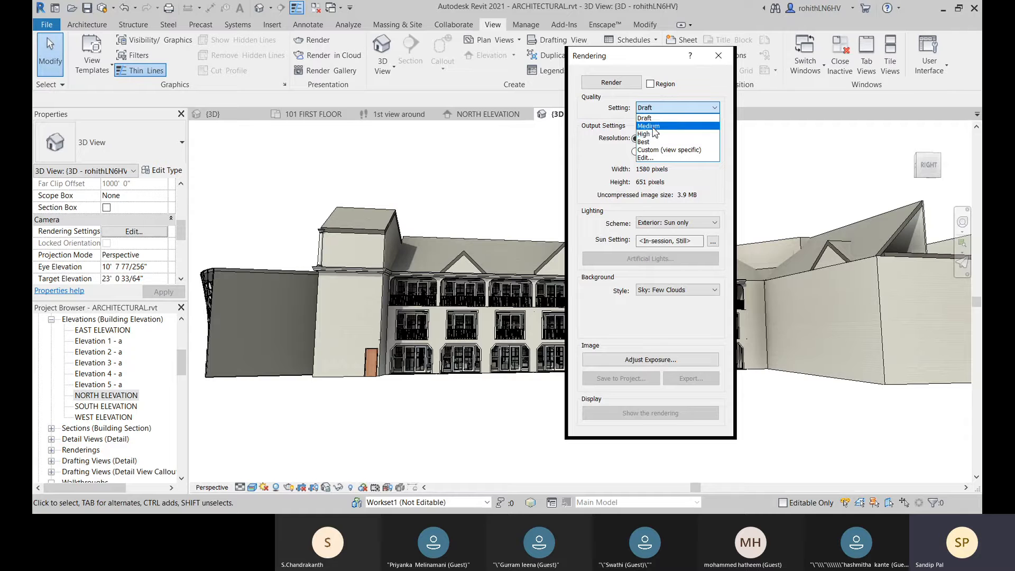
{"action": "left_click", "coordinate": [653, 127]}
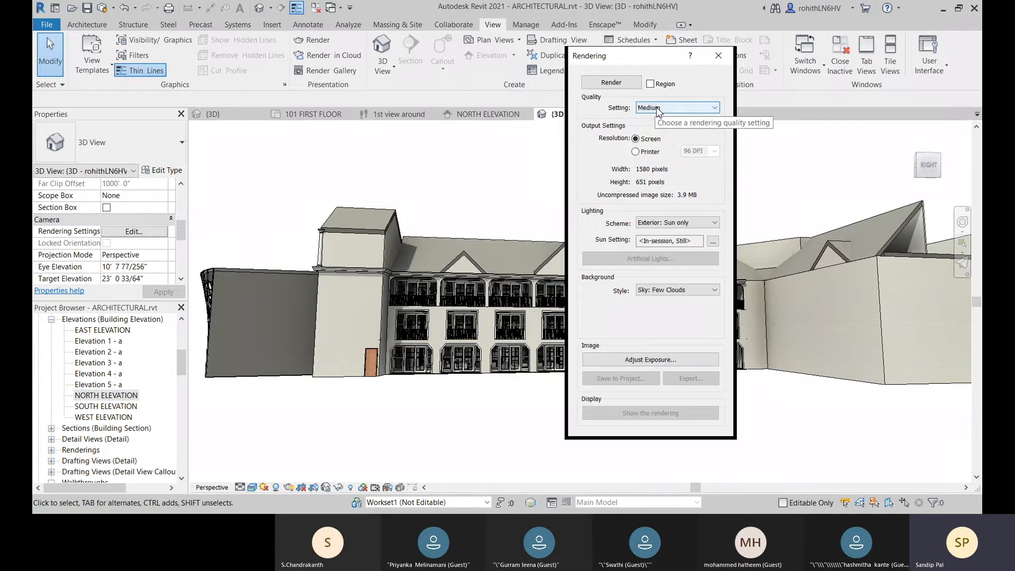
{"action": "left_click", "coordinate": [658, 110]}
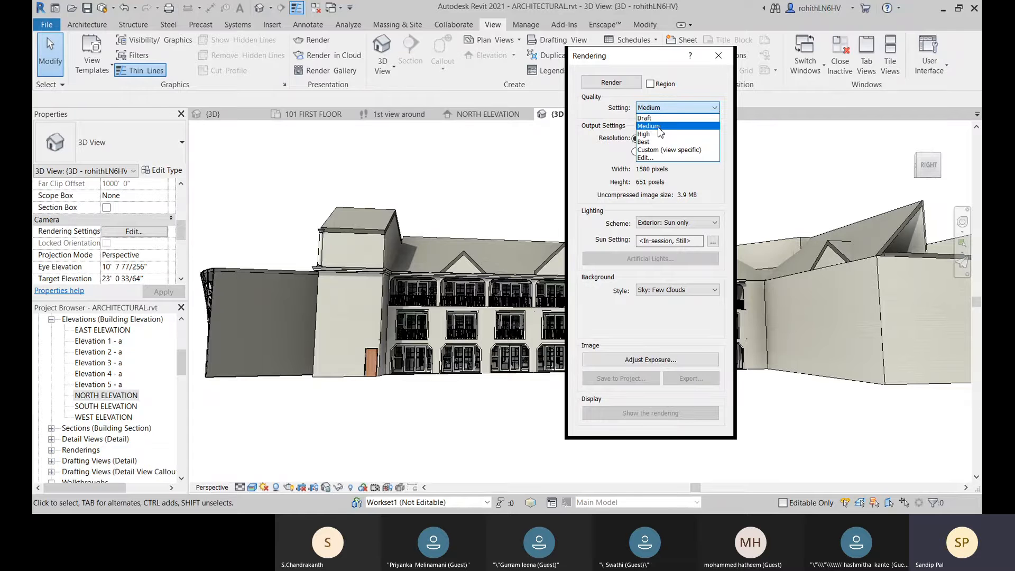
{"action": "left_click", "coordinate": [650, 127]}
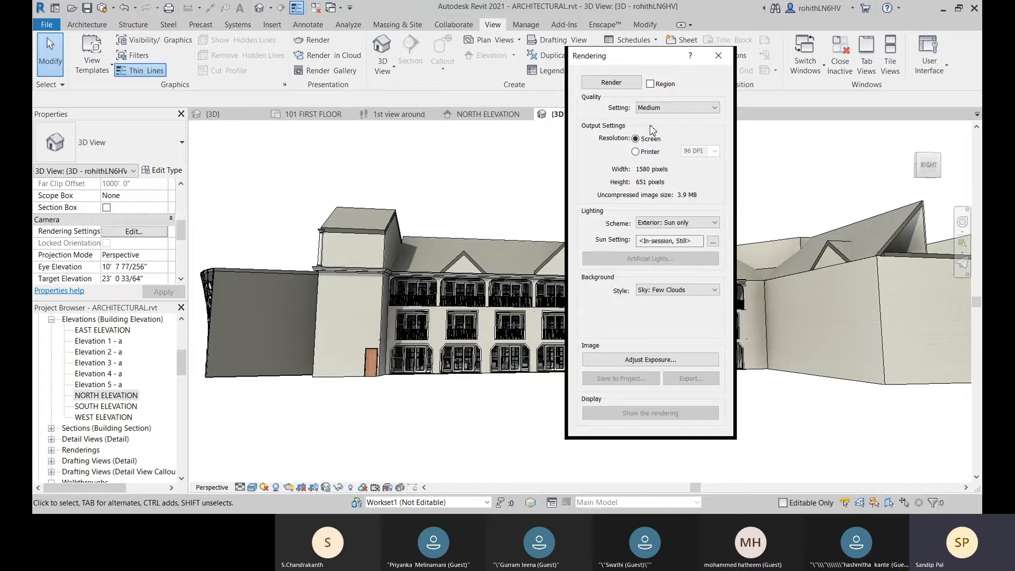
{"action": "left_click", "coordinate": [661, 111]}
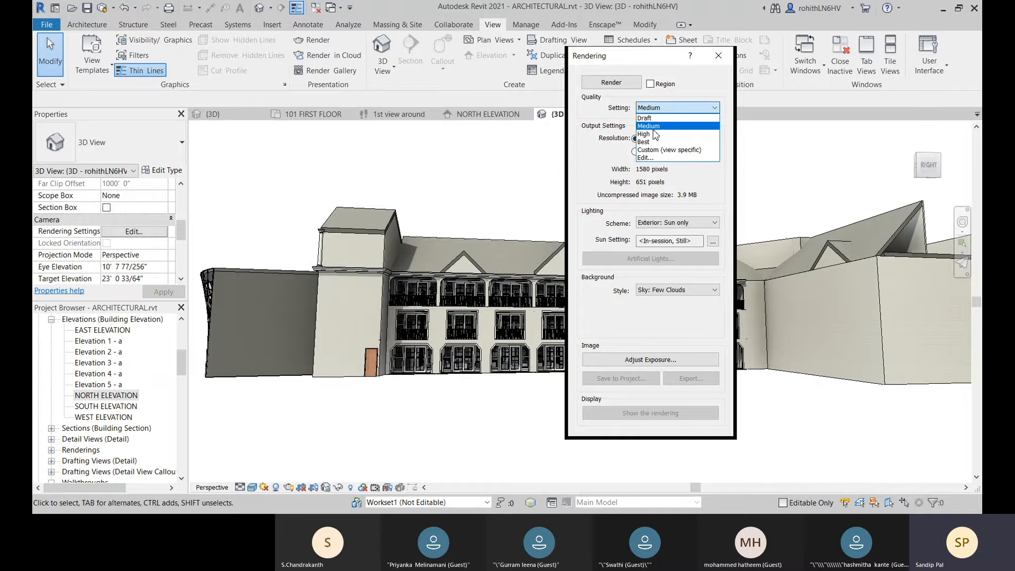
{"action": "left_click", "coordinate": [653, 128]}
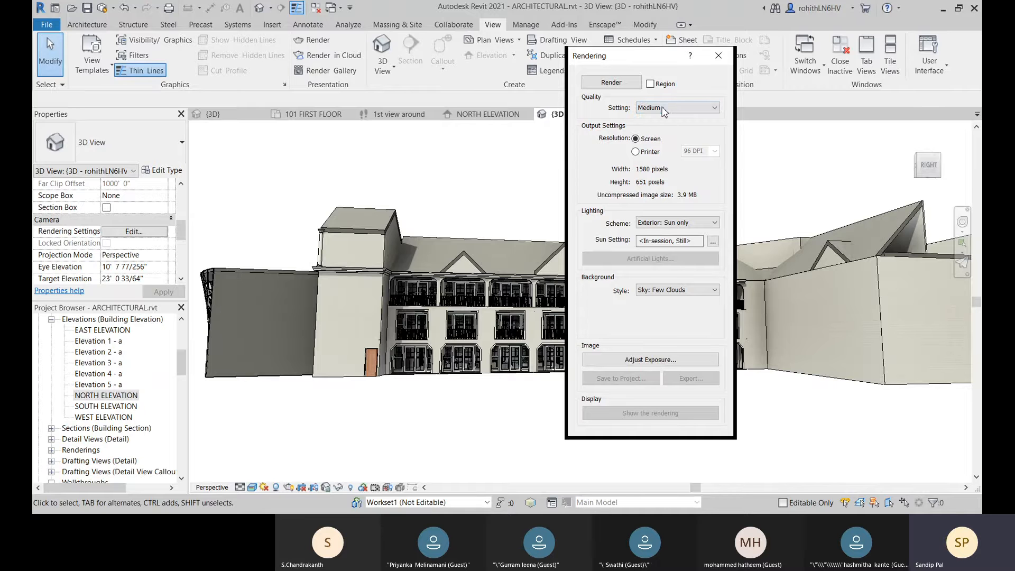
Step: Switch the render quality to Custom (view specific) and set its render duration level to 13 in the quality settings
{"action": "left_click", "coordinate": [665, 109]}
{"action": "left_click", "coordinate": [670, 149]}
{"action": "left_click", "coordinate": [705, 109]}
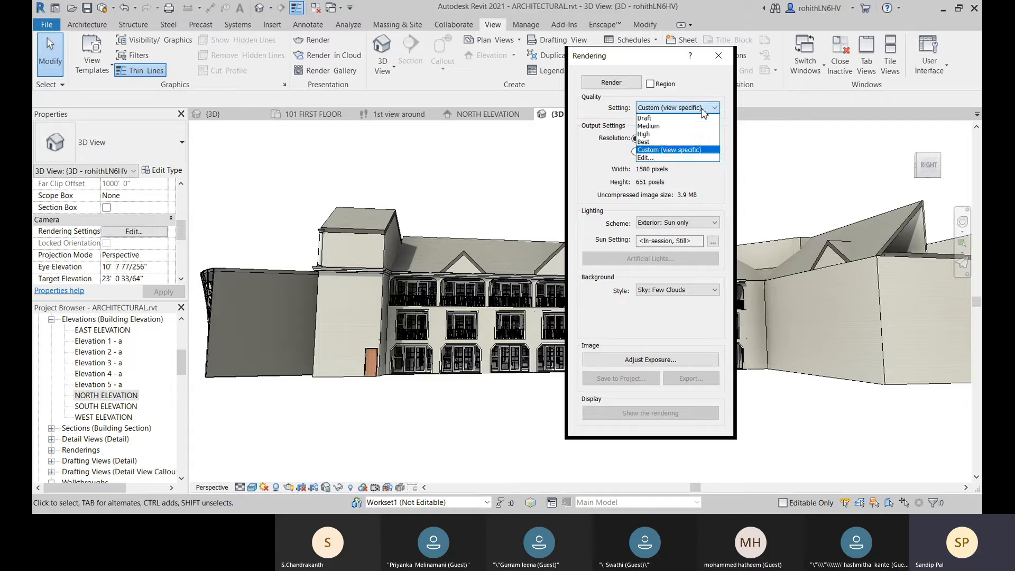
{"action": "left_click", "coordinate": [649, 158]}
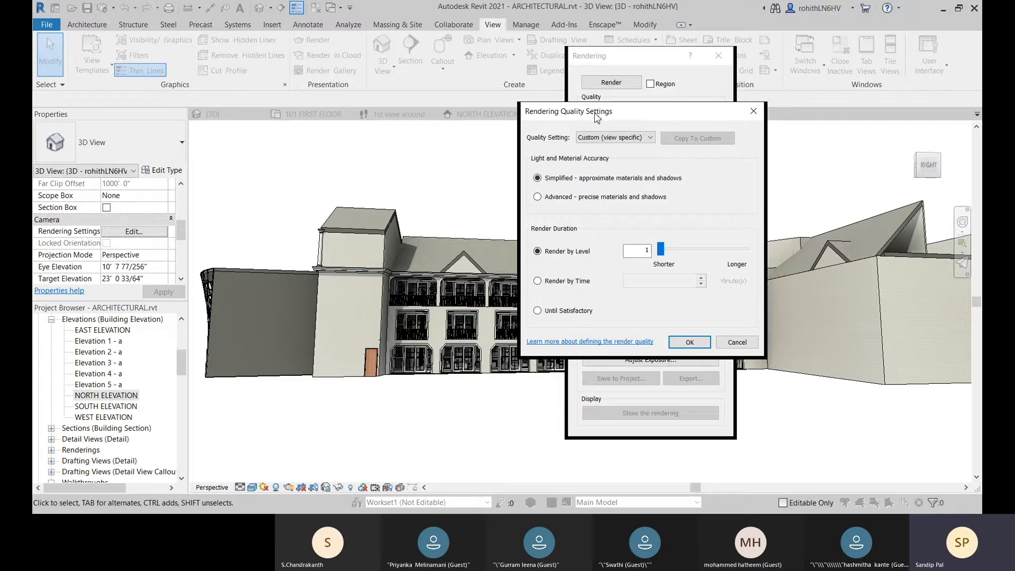
{"action": "left_click_drag", "start_coordinate": [597, 117], "coordinate": [271, 116]}
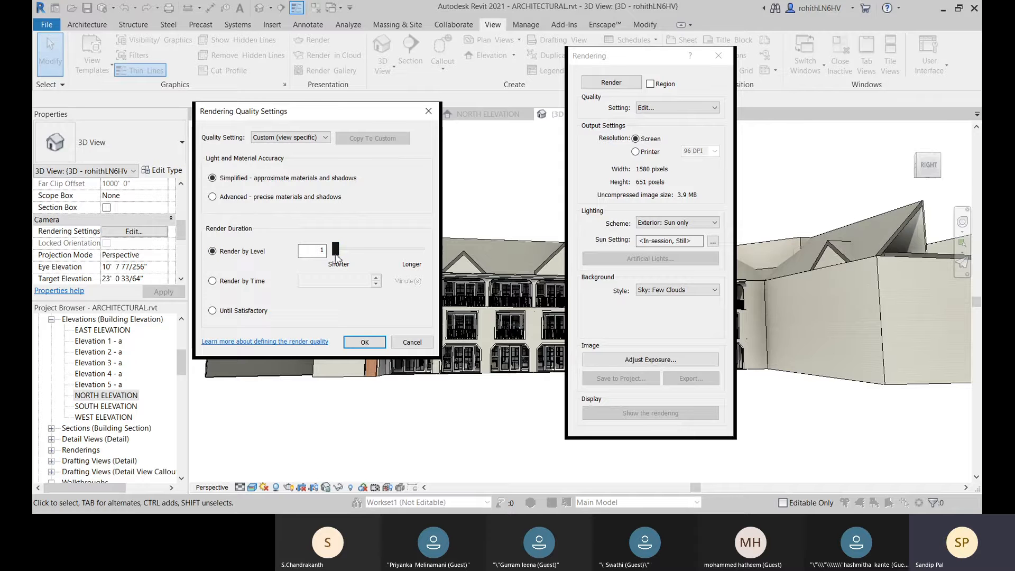
{"action": "left_click_drag", "start_coordinate": [337, 257], "coordinate": [362, 262]}
Step: Try the Until Satisfactory and Render by Time durations and Advanced accuracy, returning to Render by Level and Simplified
{"action": "left_click", "coordinate": [213, 311]}
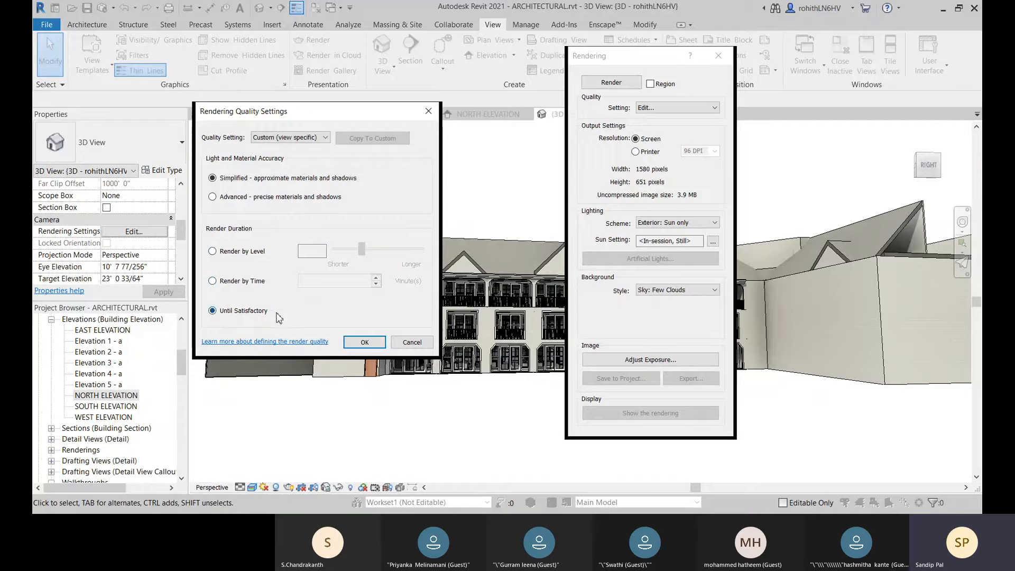
{"action": "left_click", "coordinate": [212, 281]}
{"action": "left_click", "coordinate": [212, 251]}
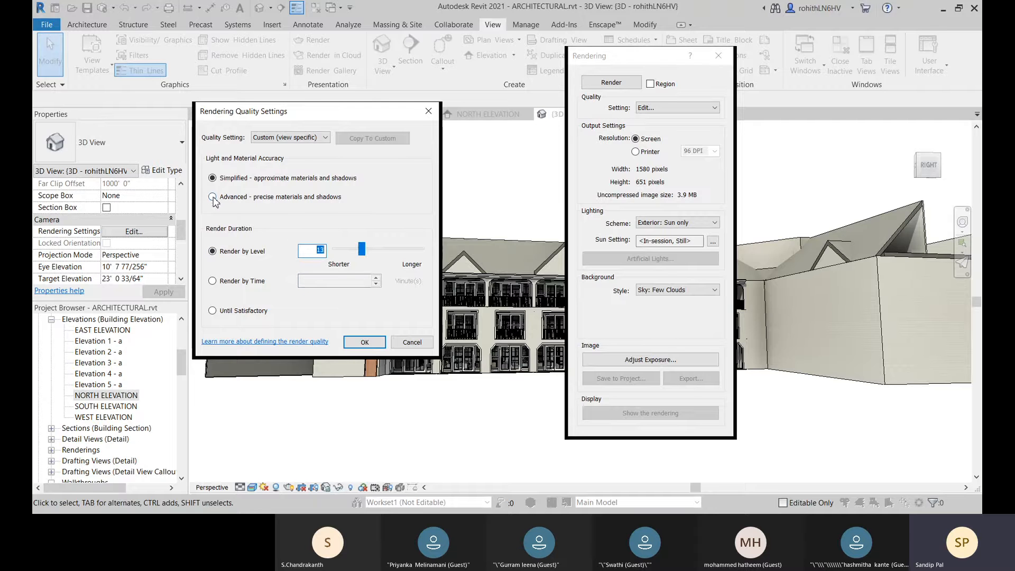
{"action": "left_click", "coordinate": [212, 197]}
{"action": "left_click", "coordinate": [212, 178]}
Step: Examine the accuracy and duration settings of the Medium and Draft render quality presets
{"action": "left_click", "coordinate": [311, 139]}
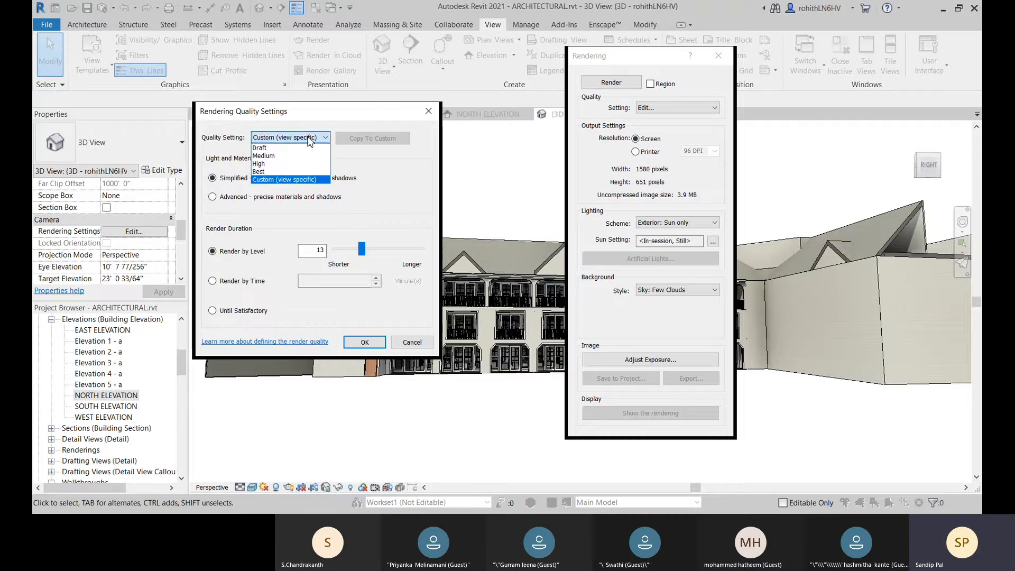
{"action": "left_click", "coordinate": [277, 156]}
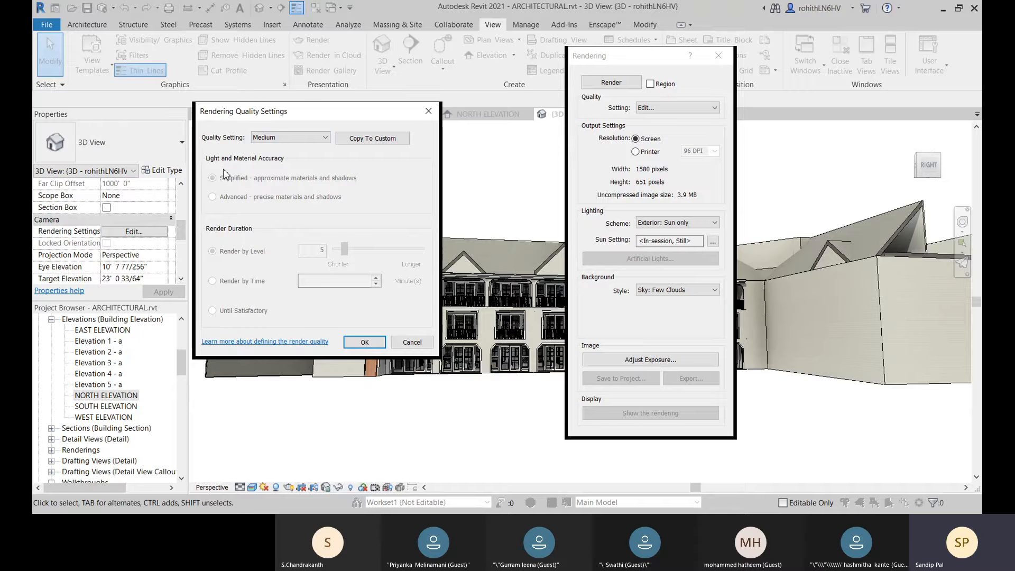
{"action": "left_click", "coordinate": [290, 138]}
{"action": "left_click", "coordinate": [280, 147]}
{"action": "left_click", "coordinate": [289, 138]}
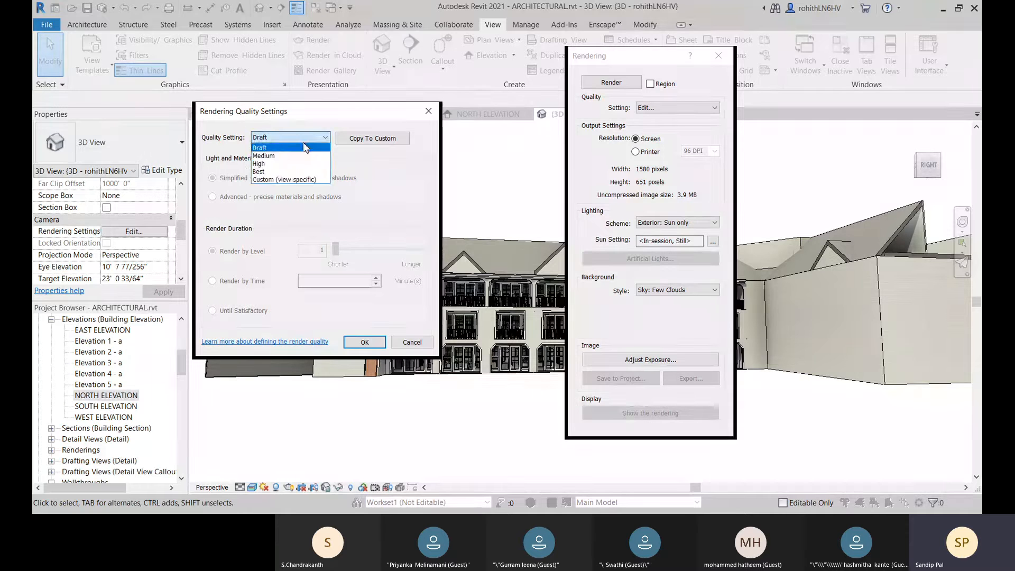
{"action": "left_click", "coordinate": [280, 160]}
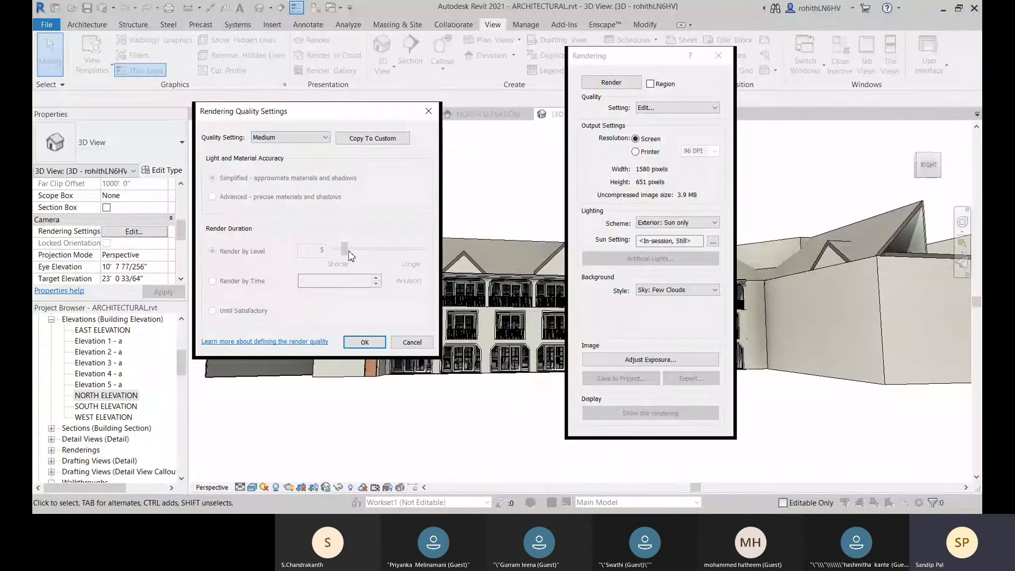
Step: Select the High preset in the rendering quality settings and accept them
{"action": "left_click", "coordinate": [297, 139]}
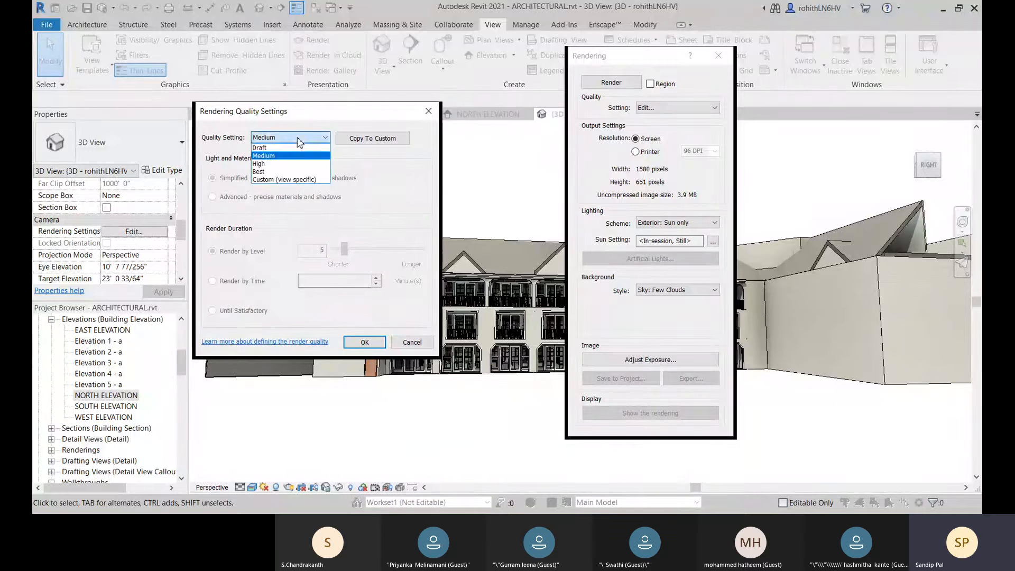
{"action": "left_click", "coordinate": [275, 164]}
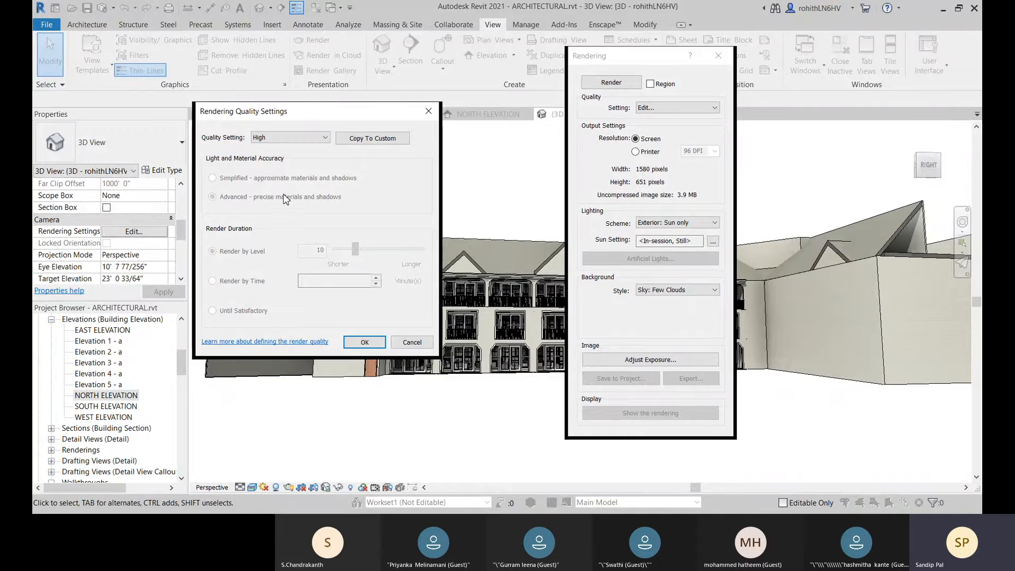
{"action": "left_click", "coordinate": [282, 138]}
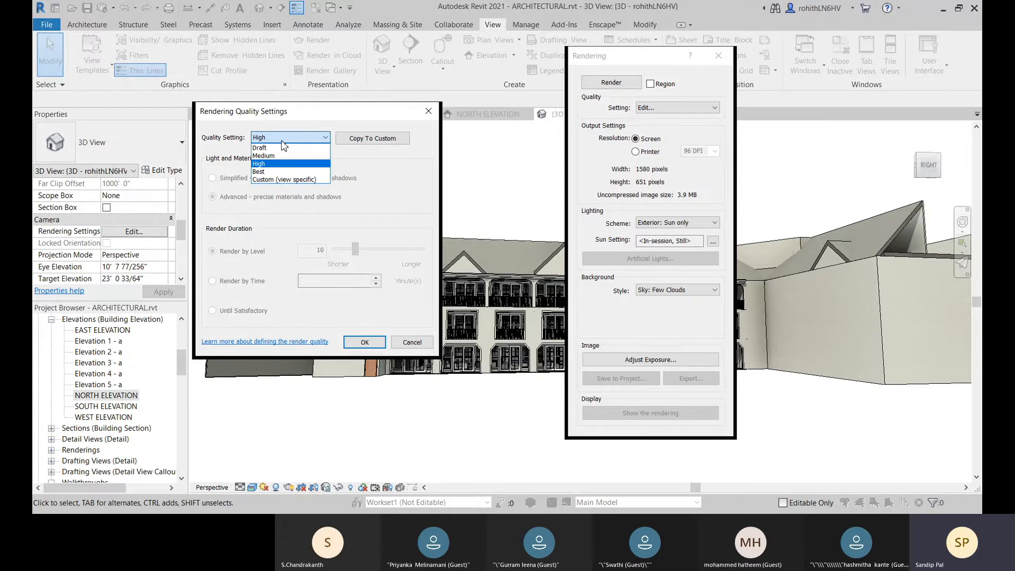
{"action": "left_click", "coordinate": [403, 224]}
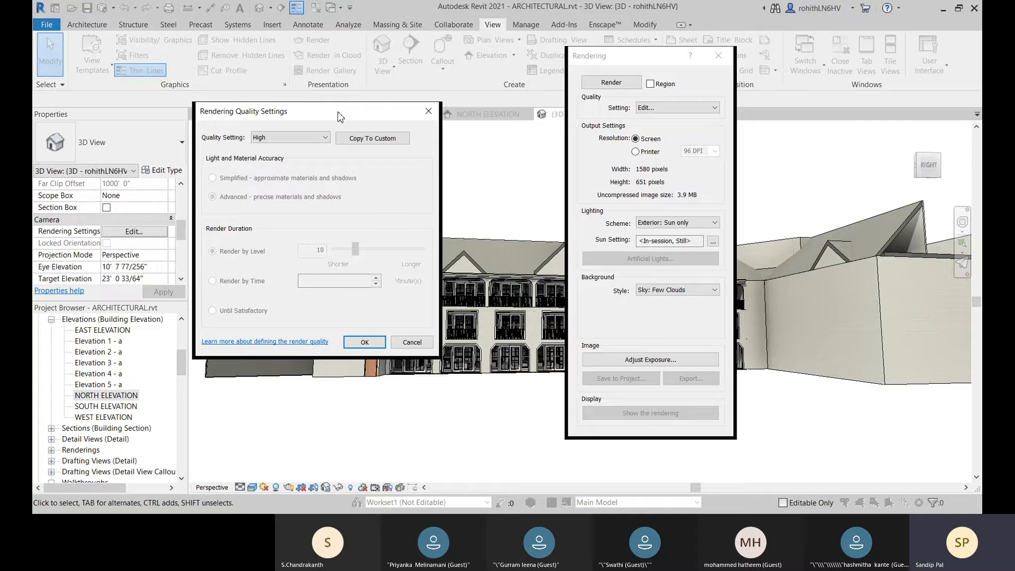
{"action": "left_click_drag", "start_coordinate": [338, 113], "coordinate": [337, 119]}
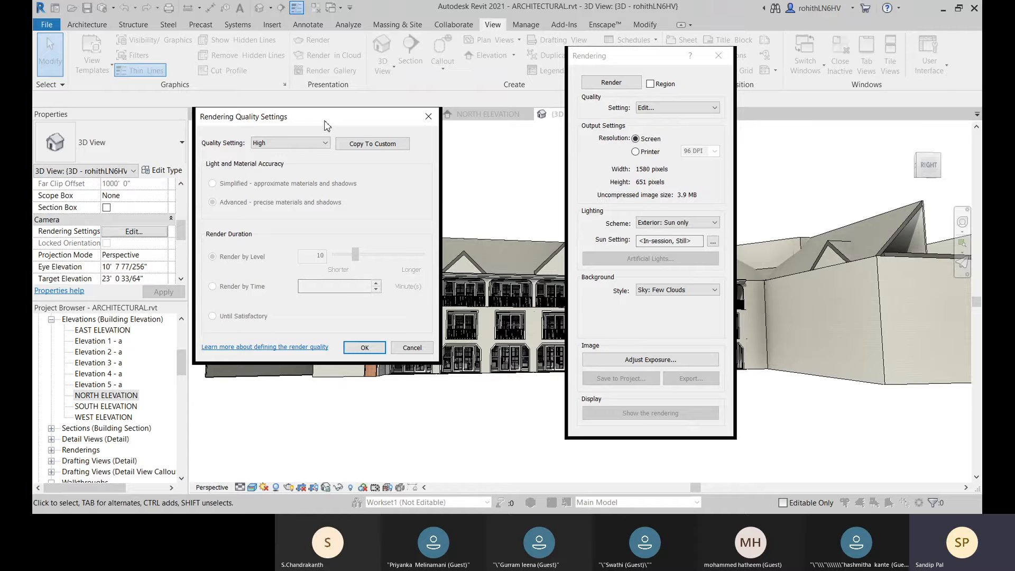
{"action": "left_click", "coordinate": [367, 347]}
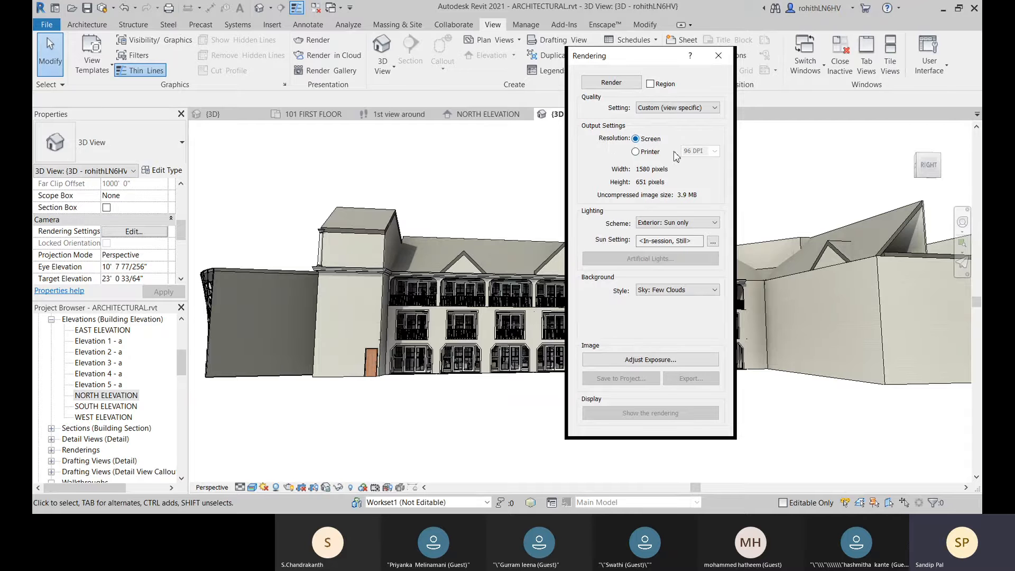
Step: Try the Printer output resolution, return to Screen, and look through the lighting schemes, keeping Exterior: Sun only
{"action": "left_click", "coordinate": [635, 152]}
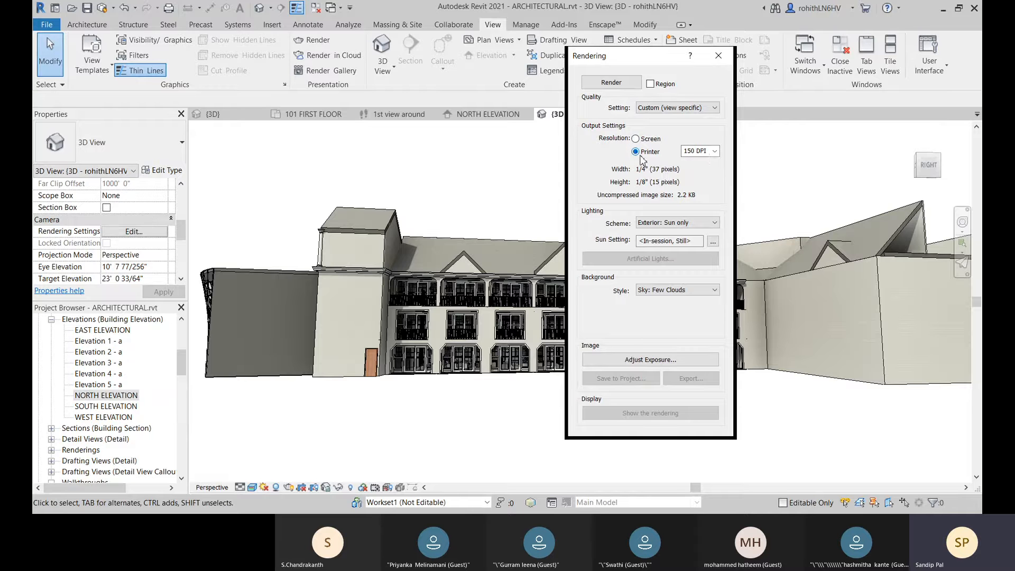
{"action": "left_click", "coordinate": [715, 152]}
{"action": "left_click", "coordinate": [714, 153]}
{"action": "left_click", "coordinate": [635, 139]}
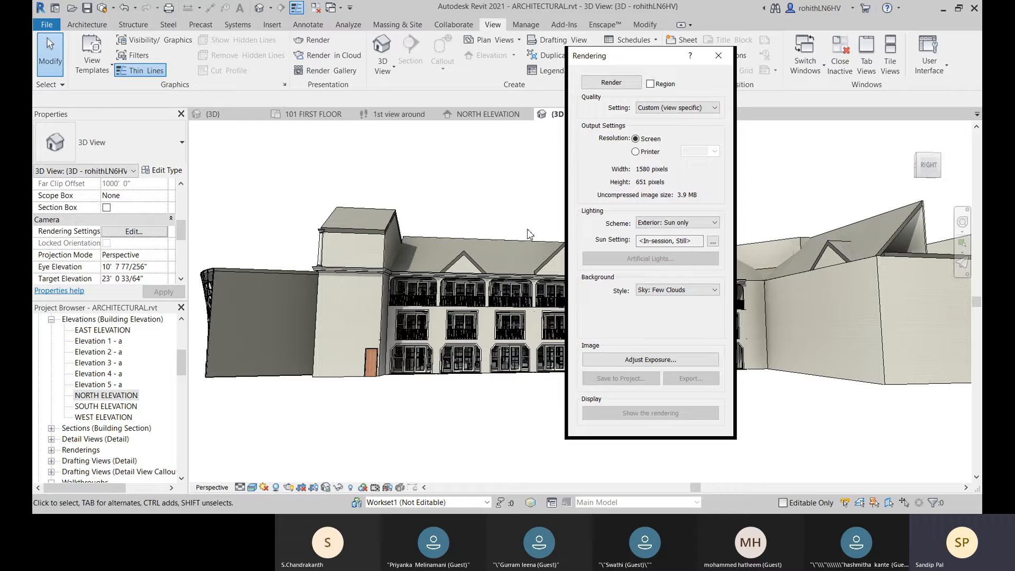
{"action": "left_click", "coordinate": [691, 224]}
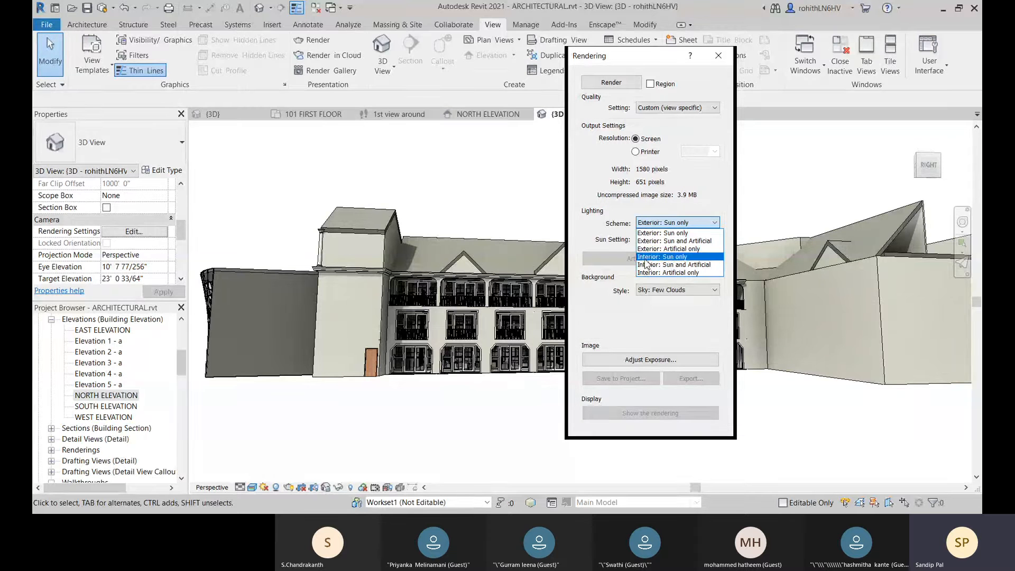
{"action": "left_click", "coordinate": [613, 276]}
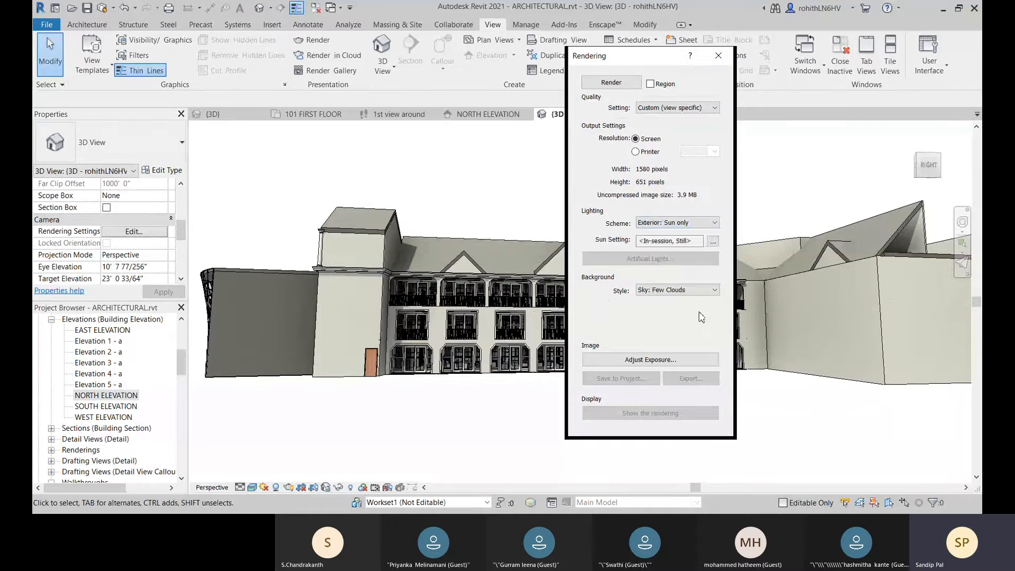
Step: Try the Color and Sky: Very Cloudy render backgrounds and set the background style to Sky: Cloudy
{"action": "left_click", "coordinate": [654, 292]}
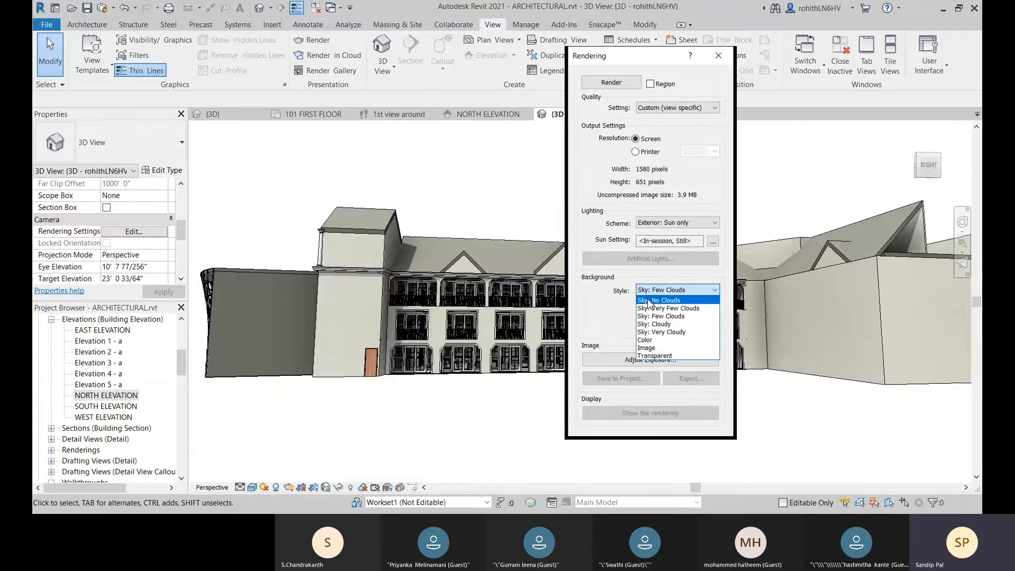
{"action": "left_click", "coordinate": [667, 345]}
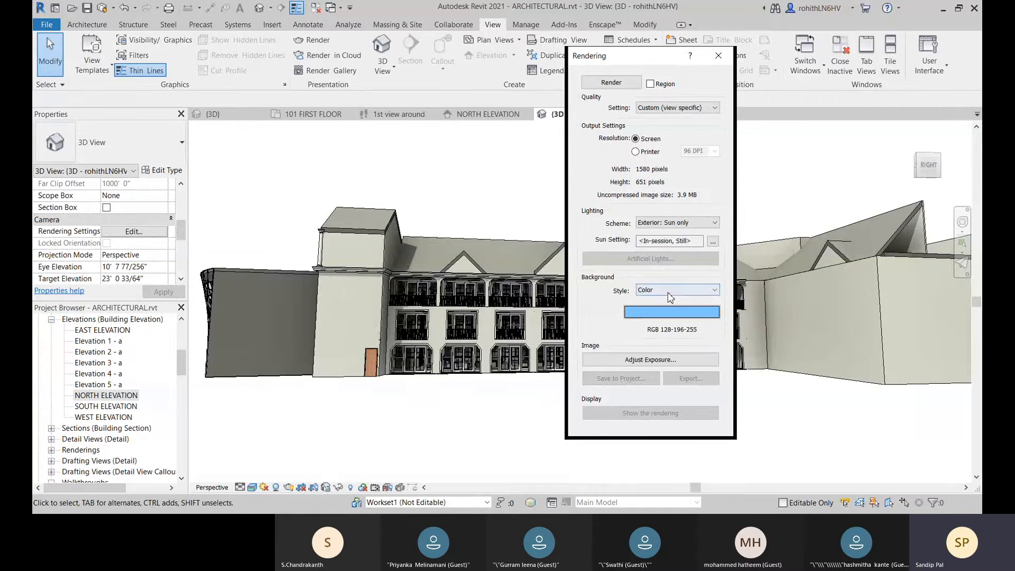
{"action": "left_click", "coordinate": [670, 290]}
{"action": "left_click", "coordinate": [663, 337]}
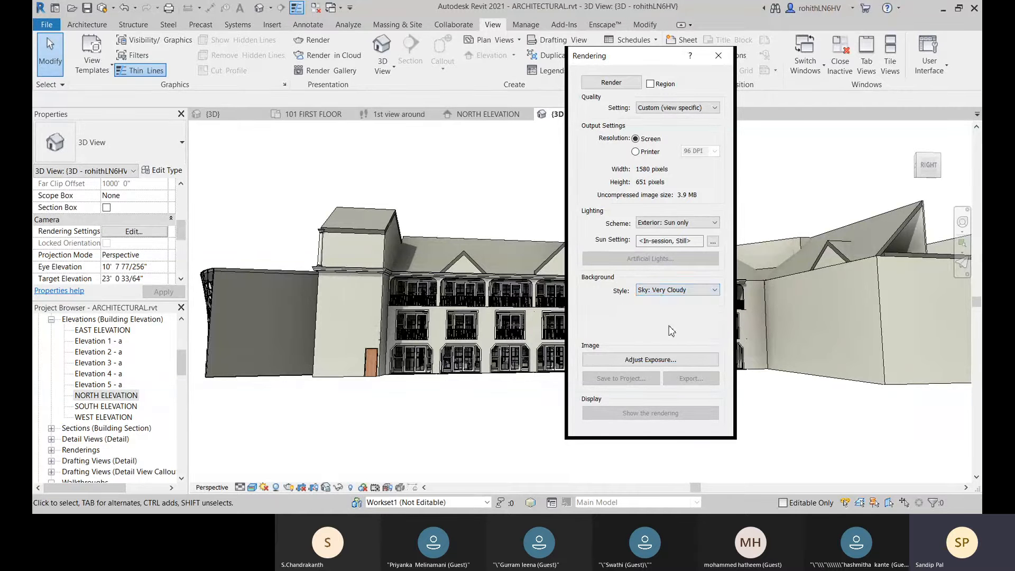
{"action": "left_click", "coordinate": [653, 290]}
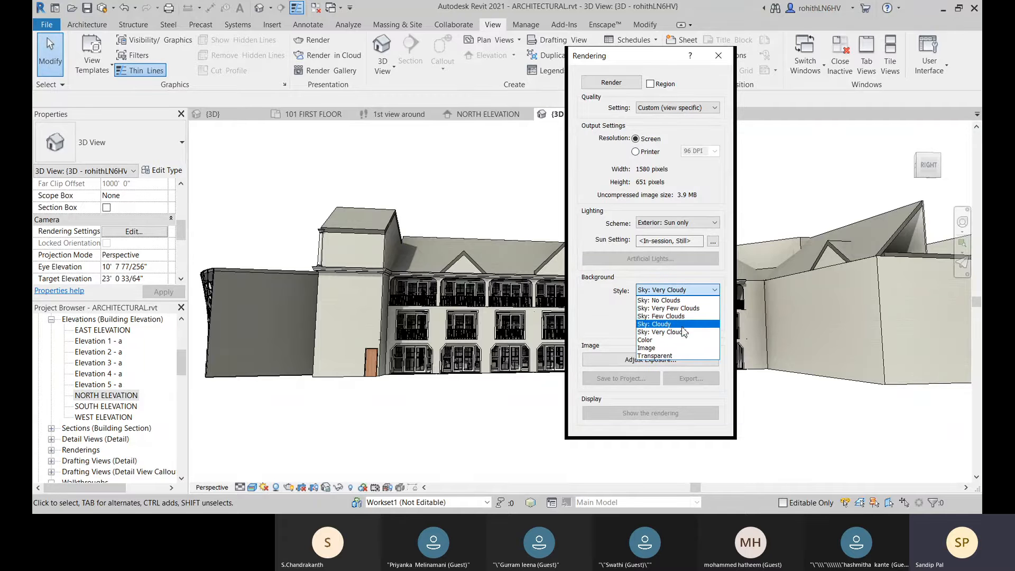
{"action": "left_click", "coordinate": [682, 324]}
Step: Set the render background style to Image and browse to the folder F:\[job related]\Images\Model from internet\Materials
{"action": "left_click", "coordinate": [656, 290]}
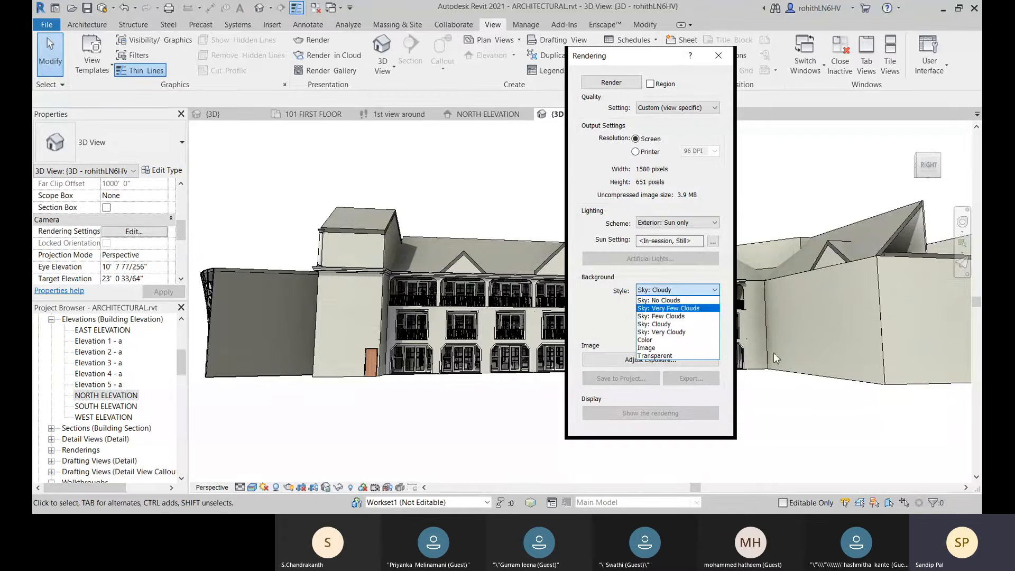
{"action": "left_click", "coordinate": [649, 348]}
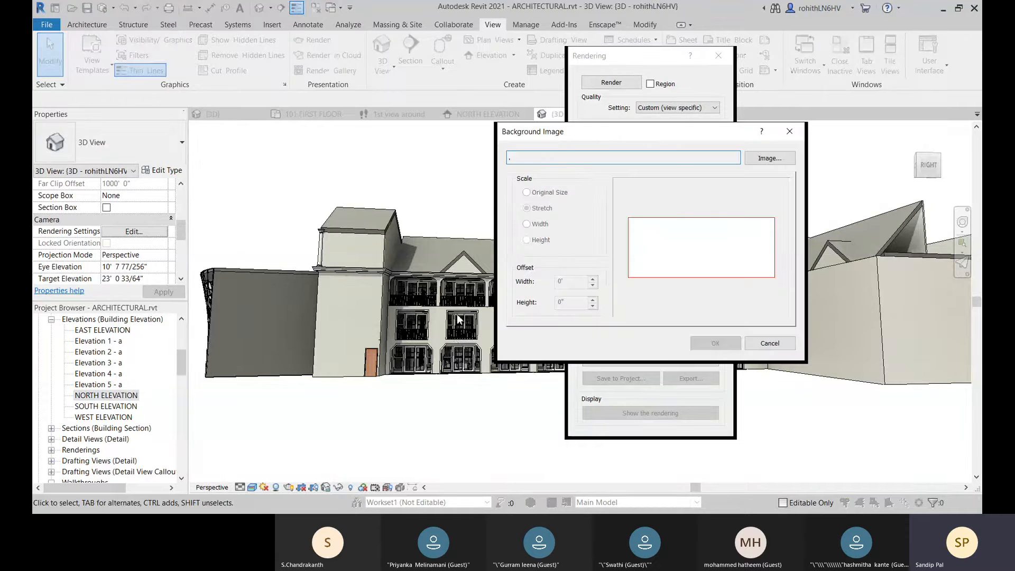
{"action": "left_click", "coordinate": [769, 160]}
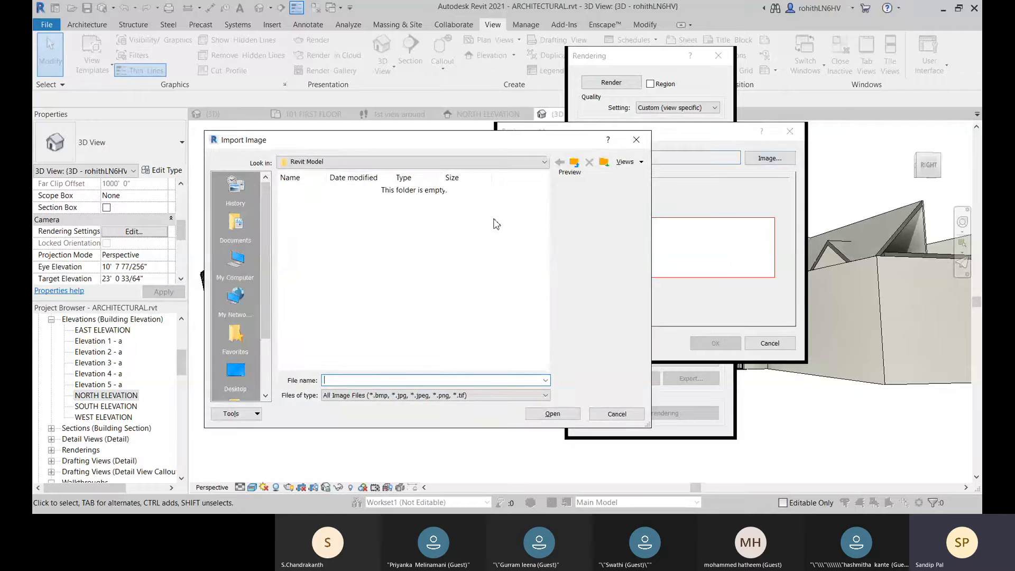
{"action": "left_click", "coordinate": [575, 161]}
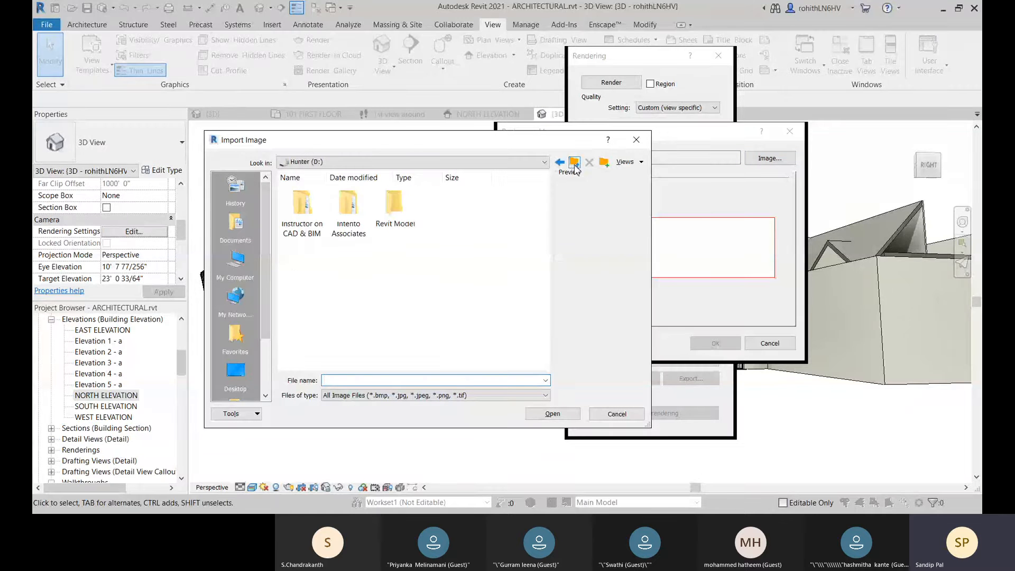
{"action": "left_click", "coordinate": [420, 163]}
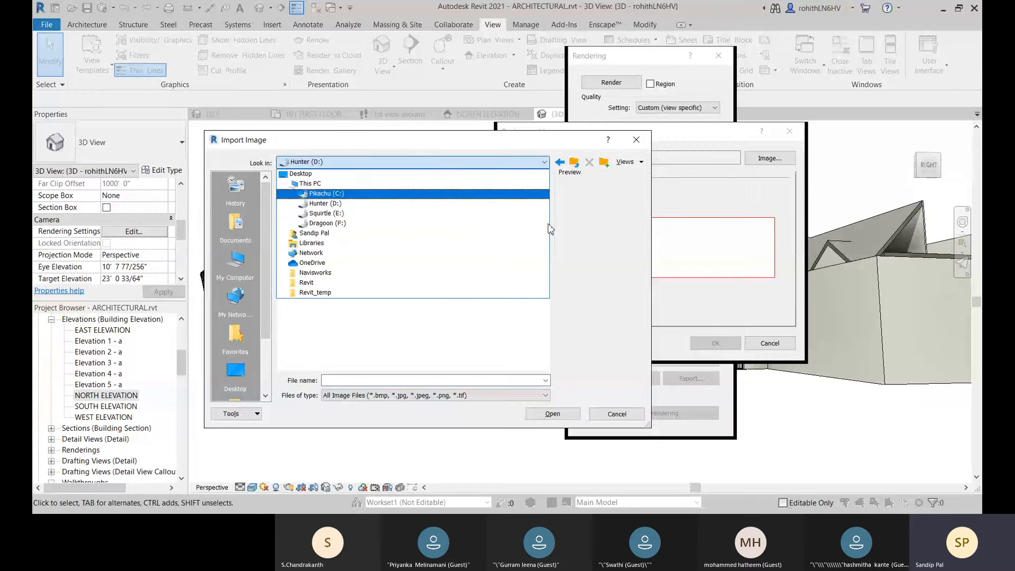
{"action": "left_click", "coordinate": [332, 223]}
{"action": "double_click", "coordinate": [299, 214]}
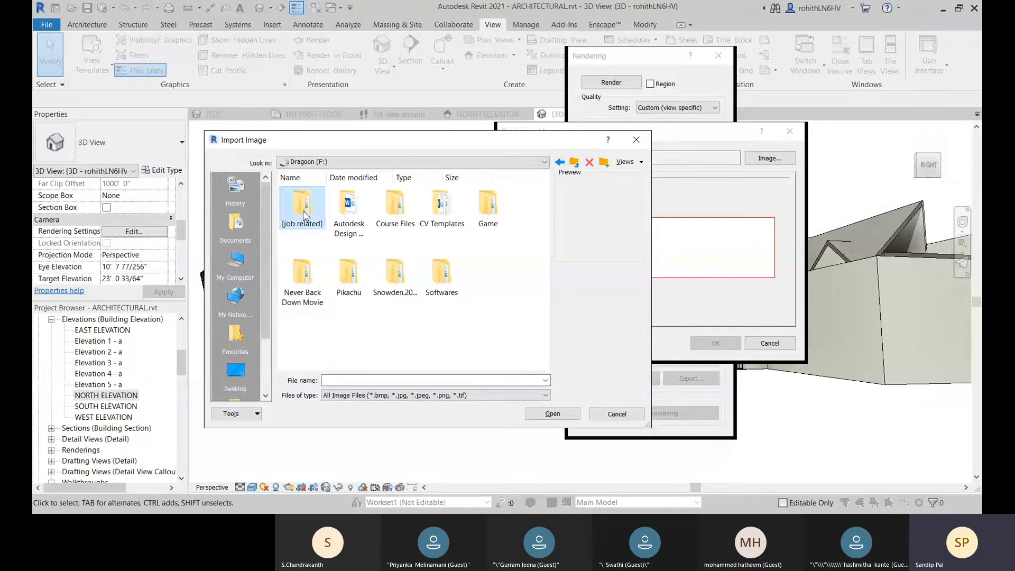
{"action": "left_click", "coordinate": [350, 289]}
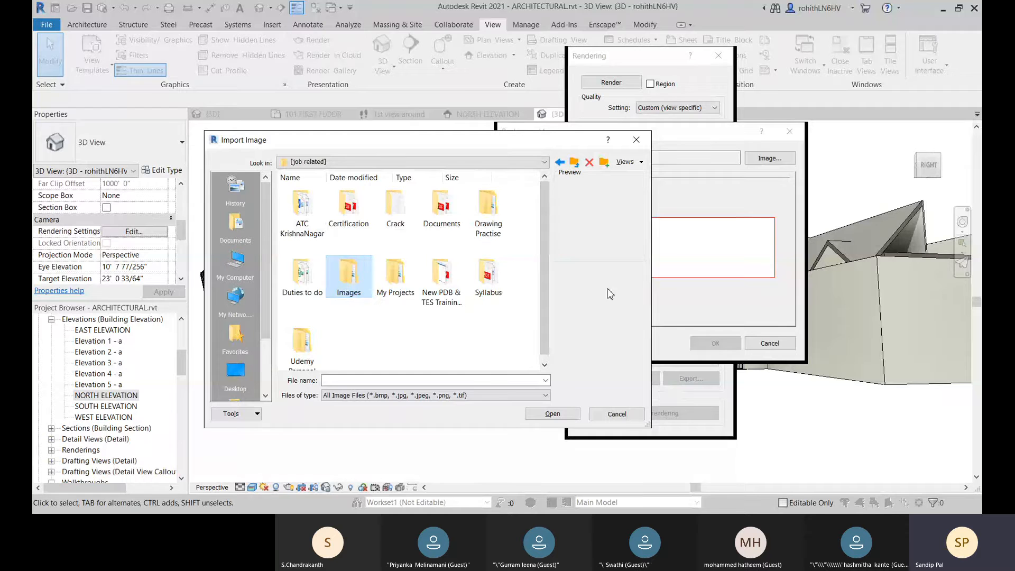
{"action": "double_click", "coordinate": [356, 286]}
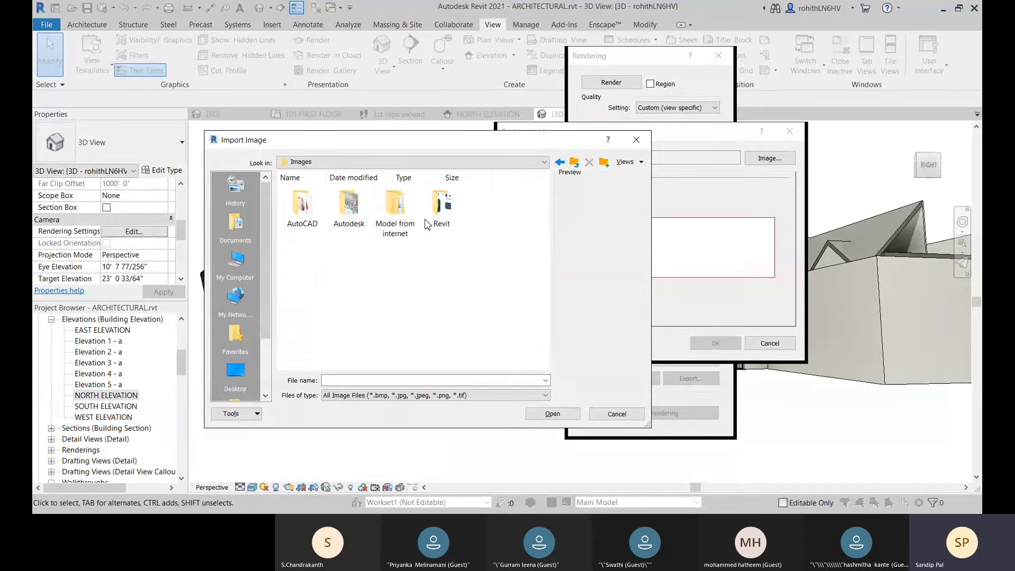
{"action": "double_click", "coordinate": [397, 212]}
{"action": "double_click", "coordinate": [349, 206]}
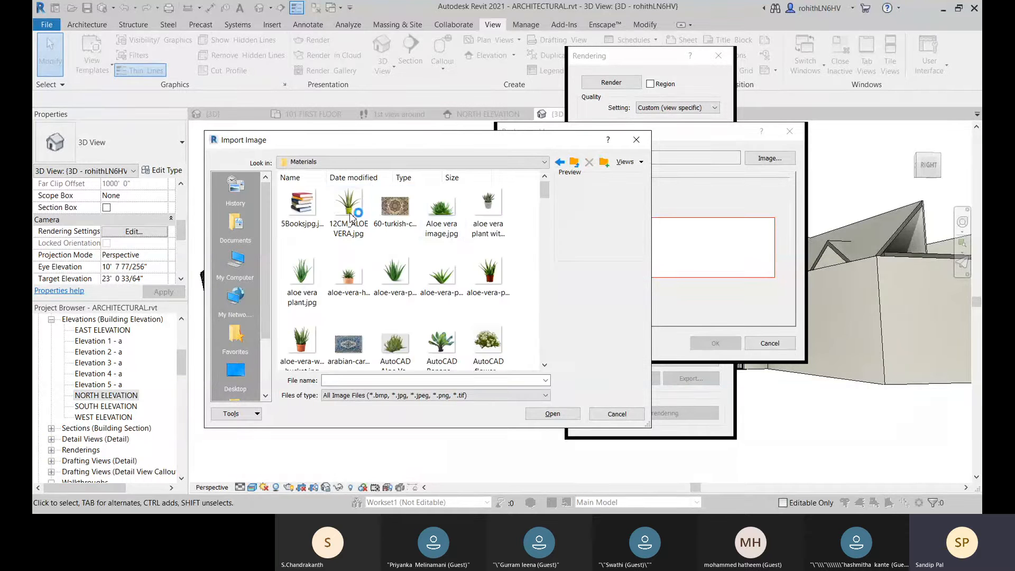
Step: Find the sky pictures in the Materials folder and load Hrd-Sky-background.jpg as the background image
{"action": "scroll", "coordinate": [444, 285], "scroll_direction": "down", "scroll_amount": 8}
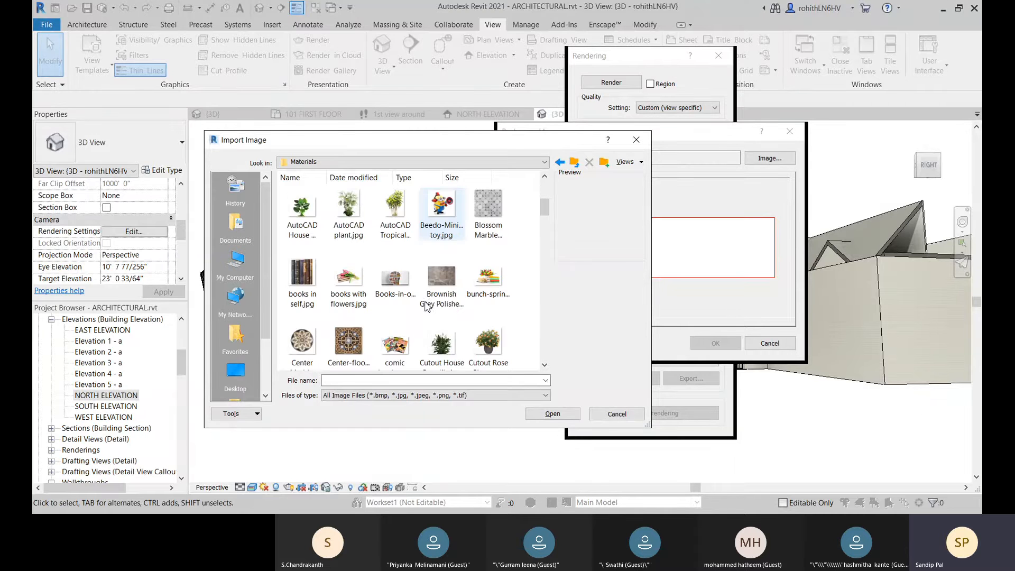
{"action": "scroll", "coordinate": [394, 278], "scroll_direction": "down", "scroll_amount": 6}
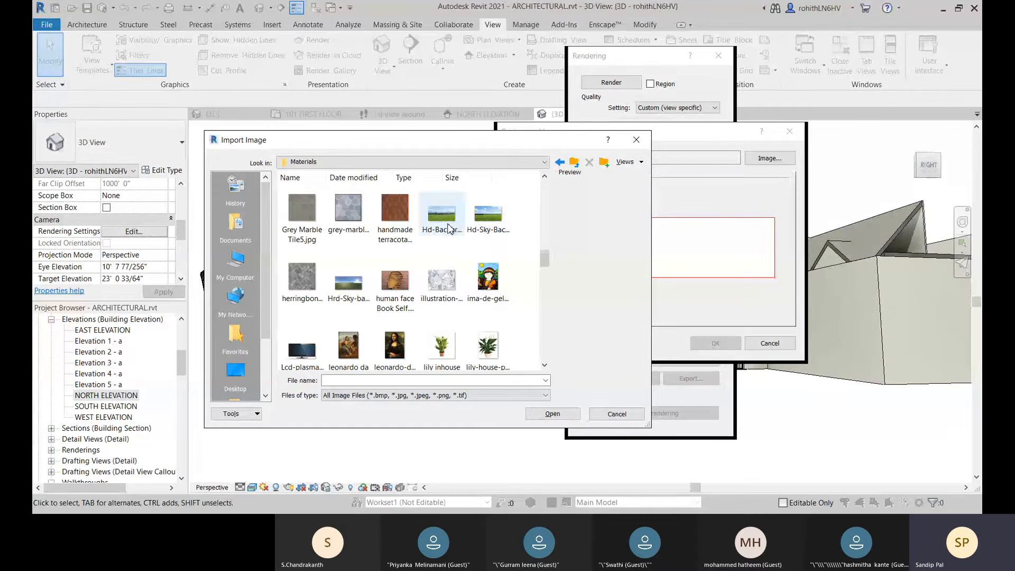
{"action": "left_click", "coordinate": [484, 229]}
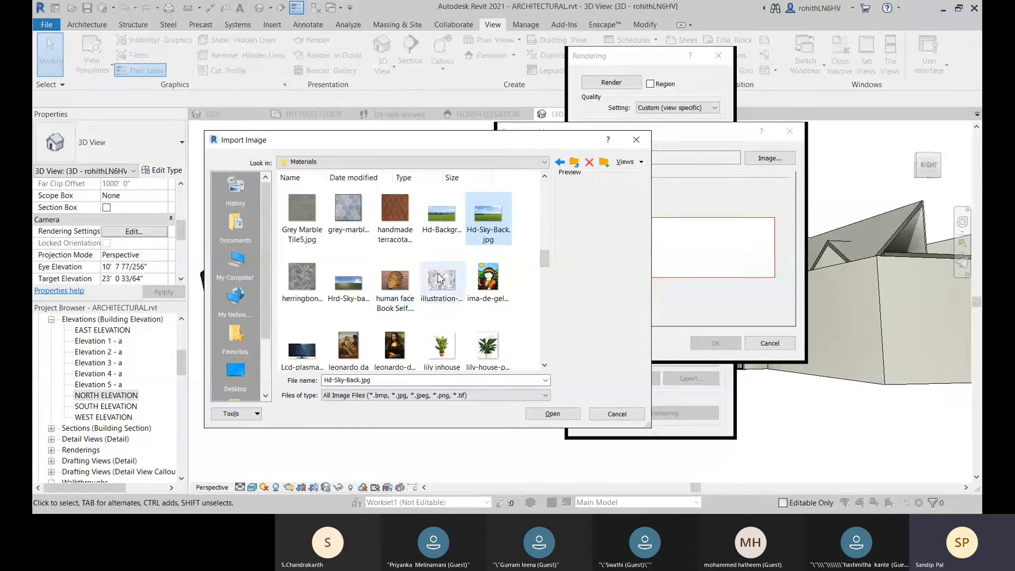
{"action": "left_click", "coordinate": [354, 290]}
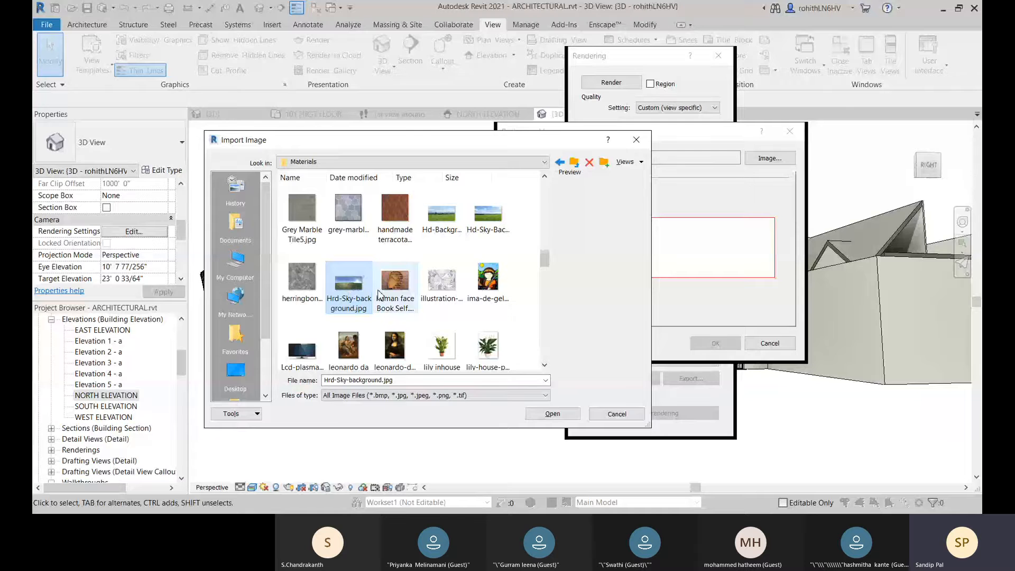
{"action": "left_click", "coordinate": [550, 416]}
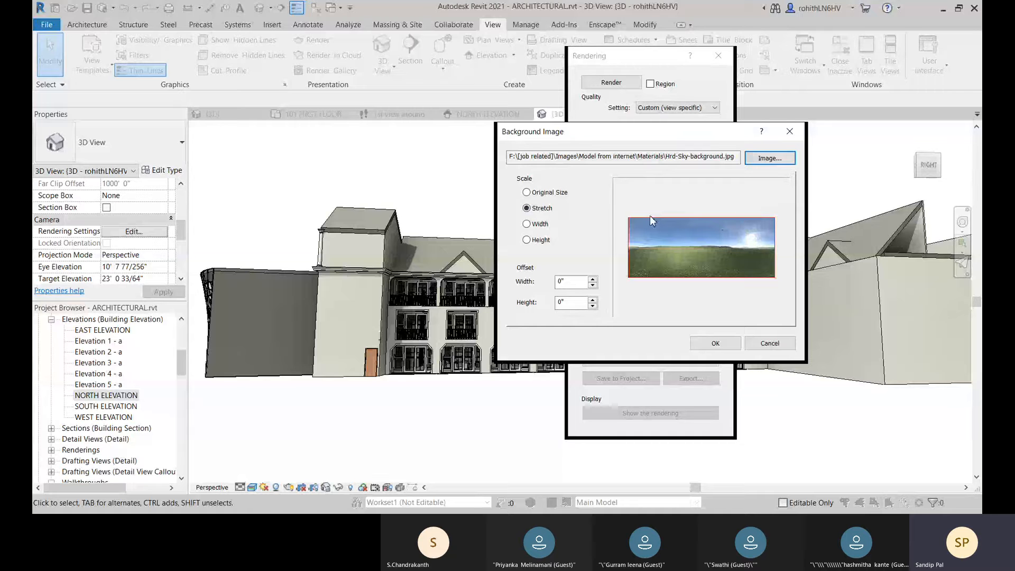
Step: Compare the Original Size, Width and Height scales for the background image, then accept it with the Stretch scale
{"action": "left_click", "coordinate": [527, 193]}
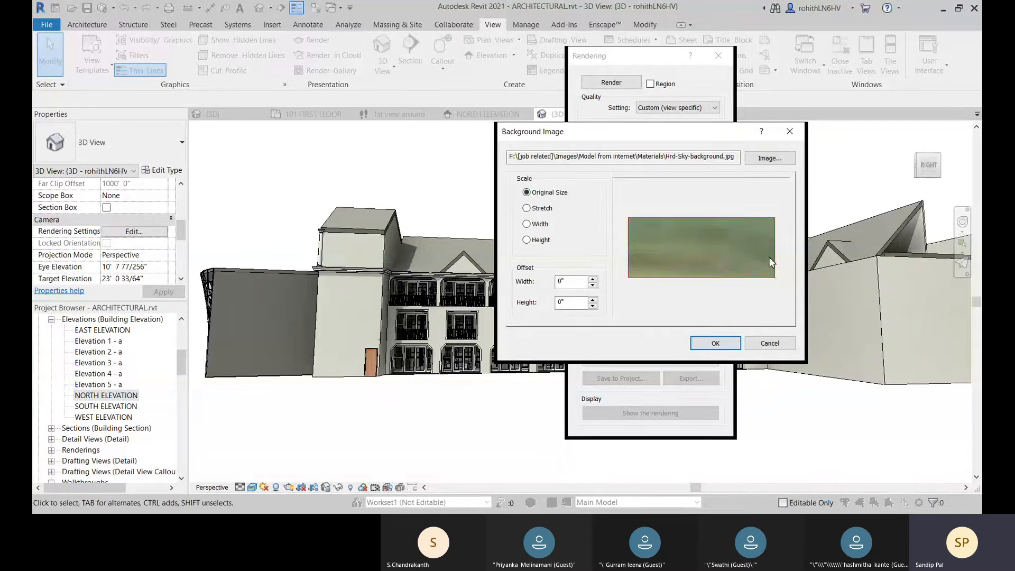
{"action": "left_click", "coordinate": [528, 209]}
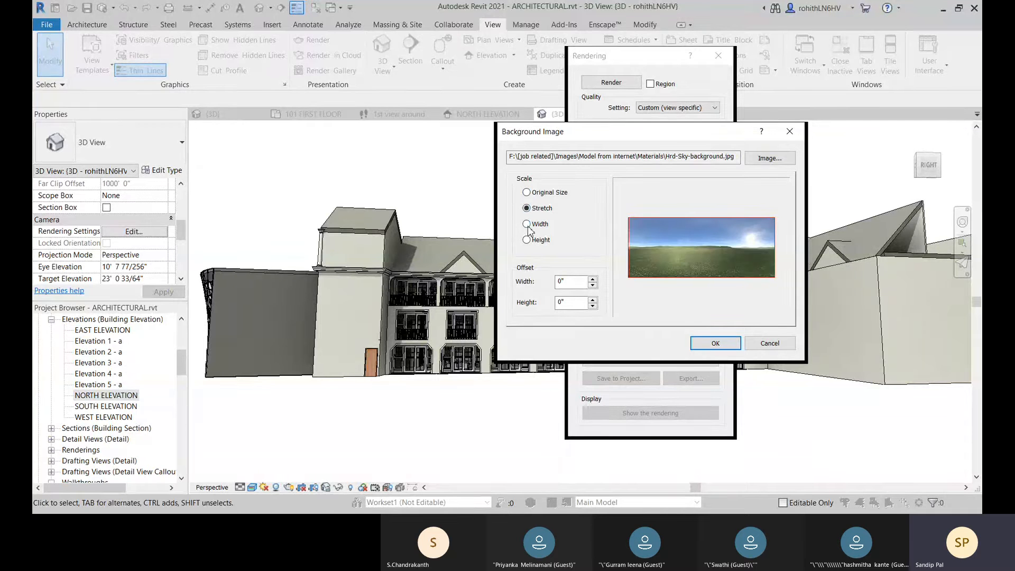
{"action": "left_click", "coordinate": [527, 224]}
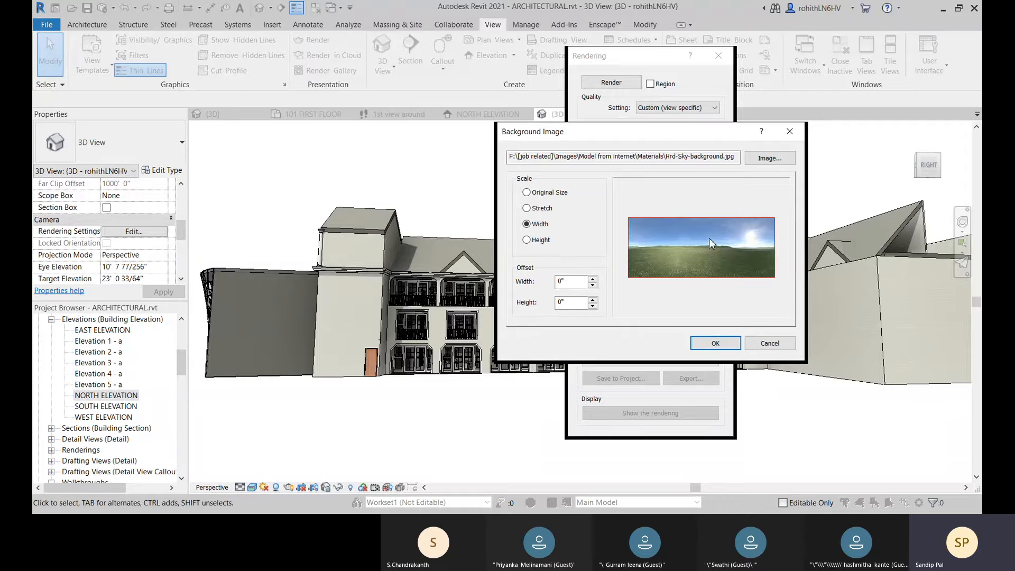
{"action": "left_click", "coordinate": [526, 240]}
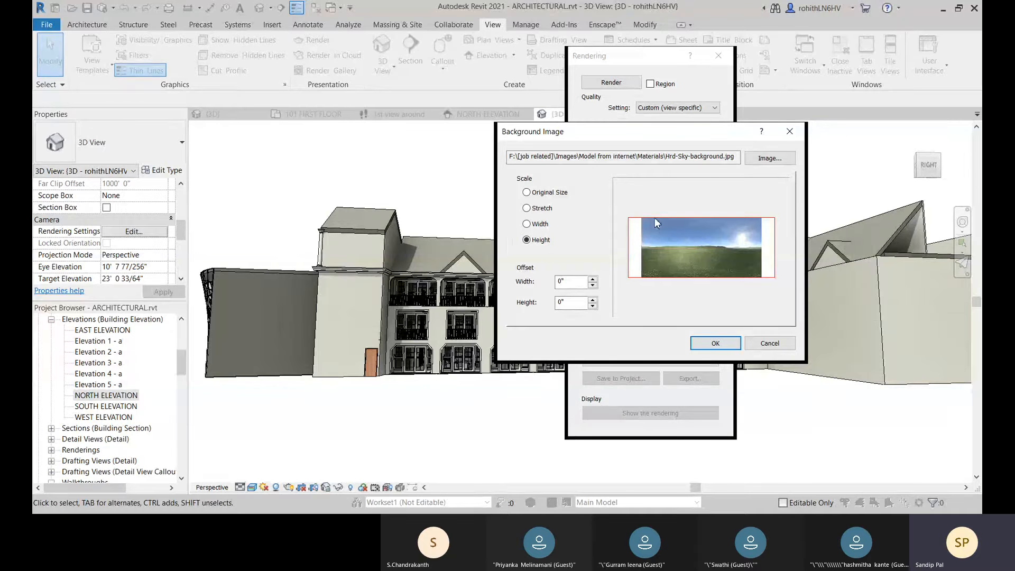
{"action": "left_click", "coordinate": [527, 224]}
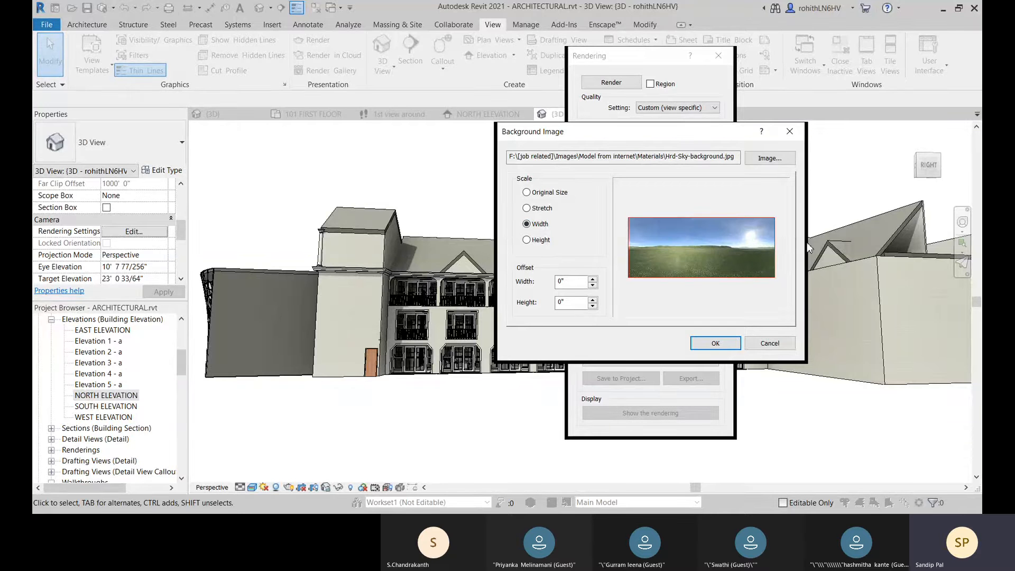
{"action": "left_click", "coordinate": [526, 208]}
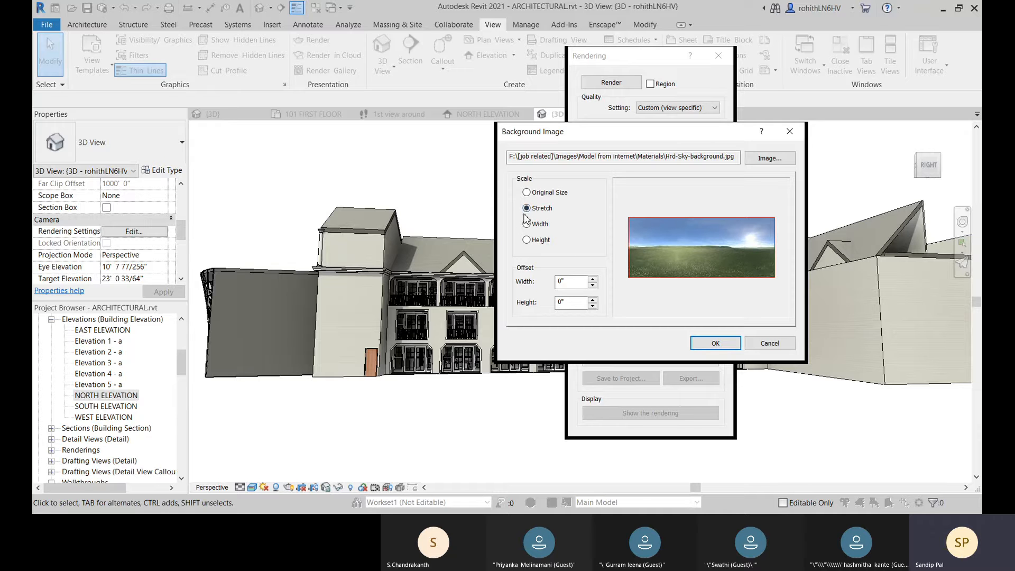
{"action": "left_click", "coordinate": [715, 345]}
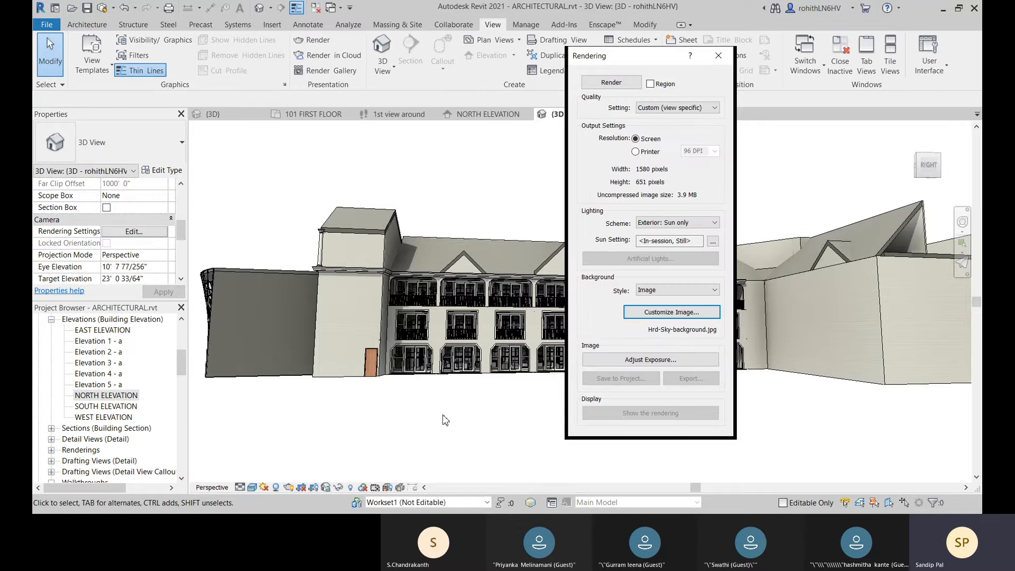
Step: Adjust the render exposure to an exposure value of 14.17 and shadows of 0.99, and accept the settings
{"action": "left_click", "coordinate": [629, 362]}
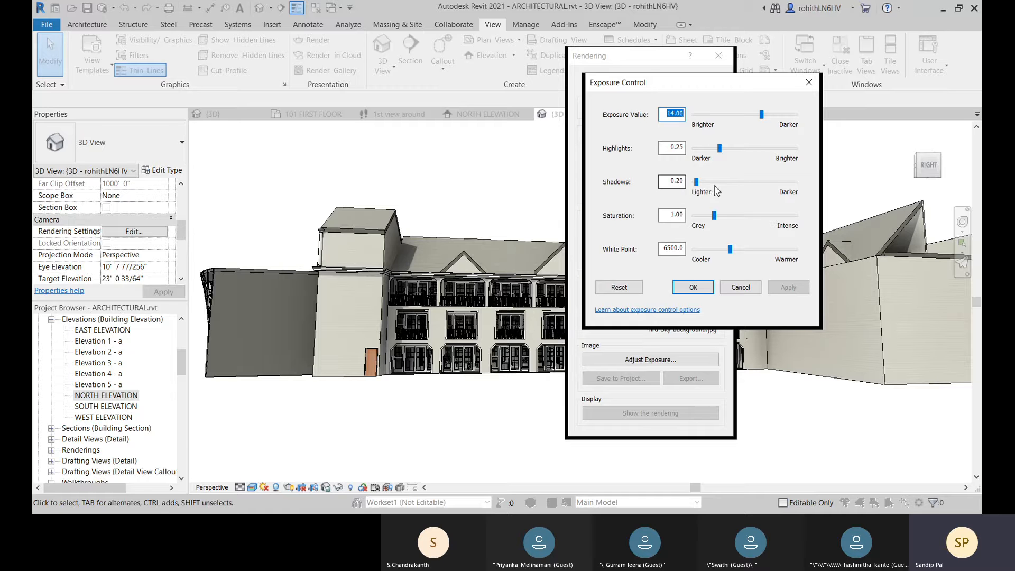
{"action": "left_click_drag", "start_coordinate": [699, 187], "coordinate": [719, 192]}
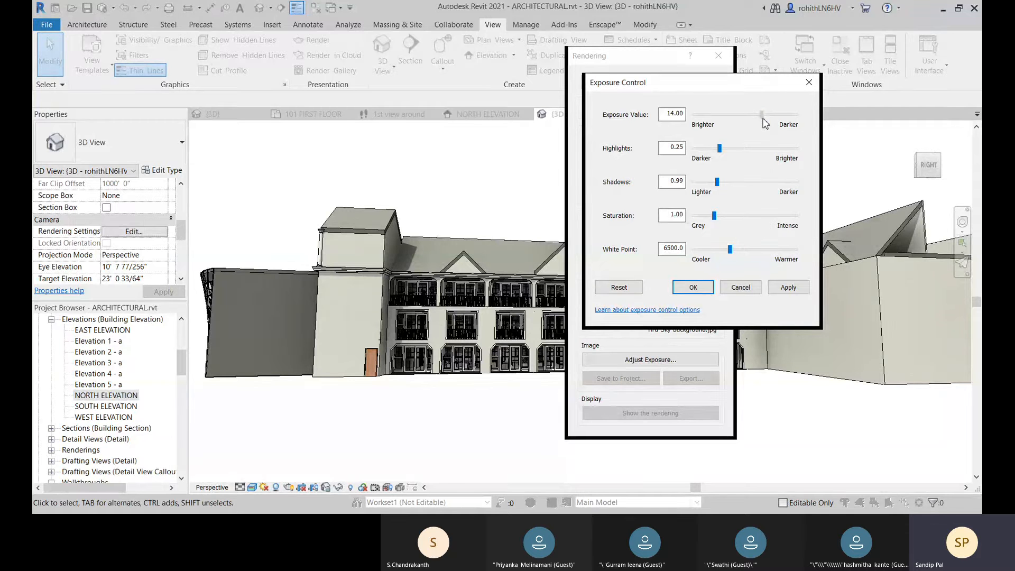
{"action": "left_click_drag", "start_coordinate": [763, 119], "coordinate": [764, 119]}
{"action": "left_click", "coordinate": [780, 292]}
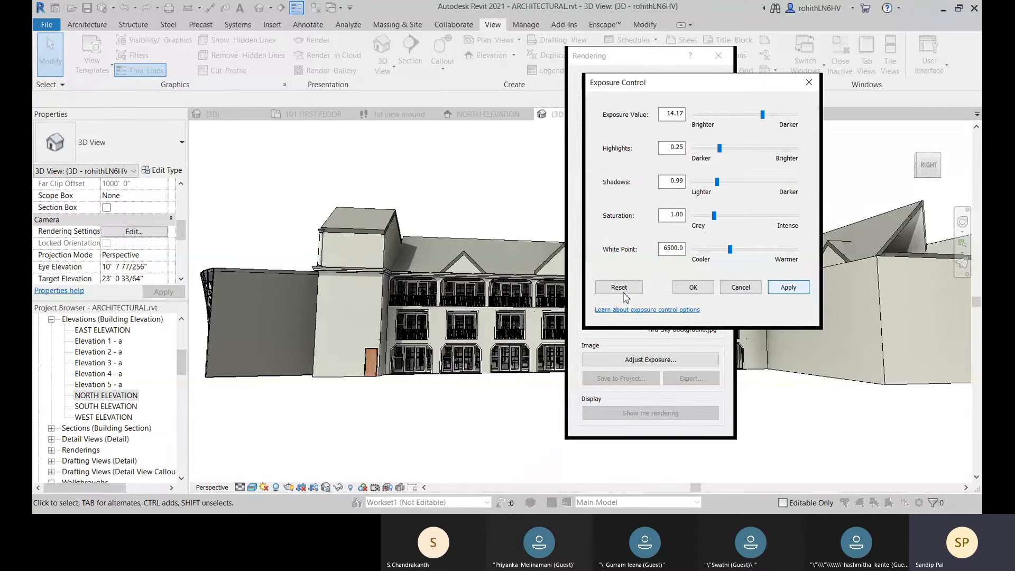
{"action": "left_click", "coordinate": [684, 288]}
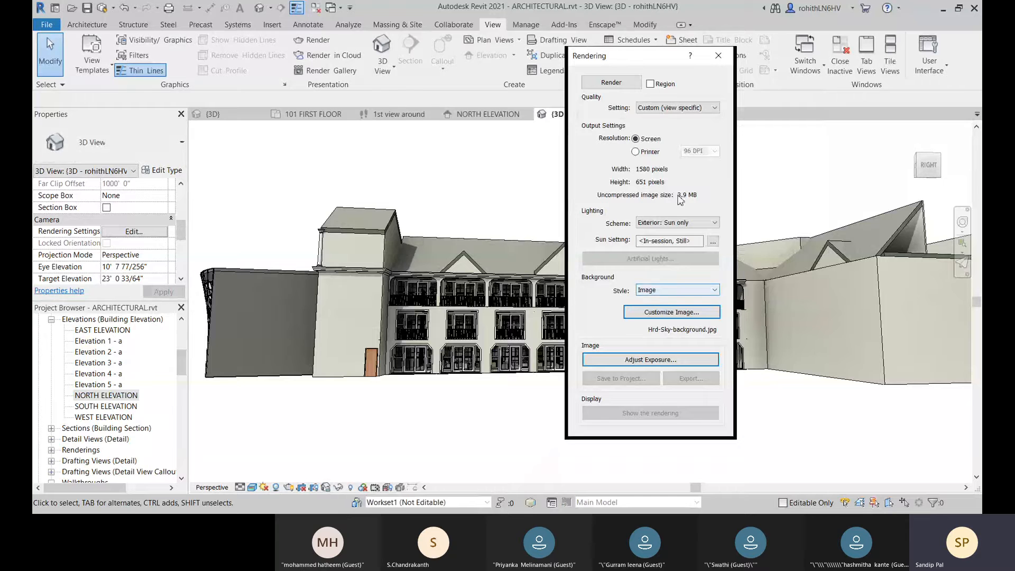
Step: Try the Medium render quality, set the quality to Draft, and restrict rendering to a region of the view
{"action": "left_click", "coordinate": [666, 111]}
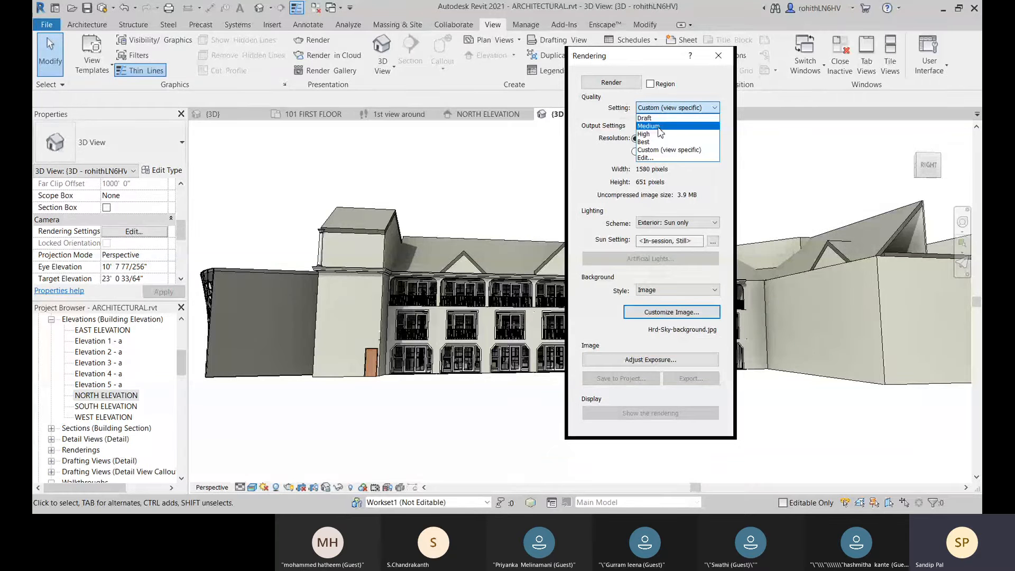
{"action": "left_click", "coordinate": [658, 127]}
{"action": "left_click", "coordinate": [685, 108]}
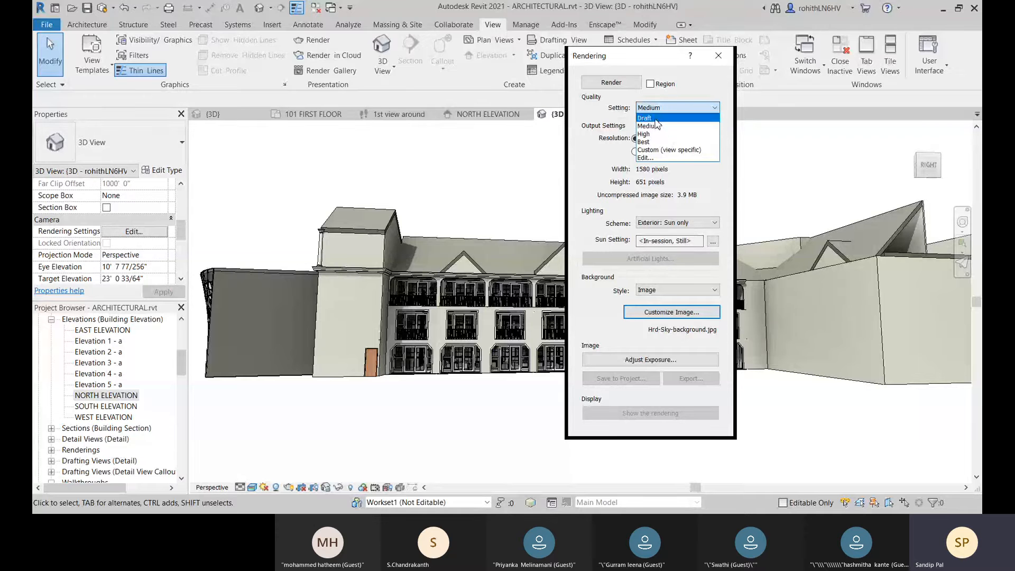
{"action": "left_click", "coordinate": [656, 119]}
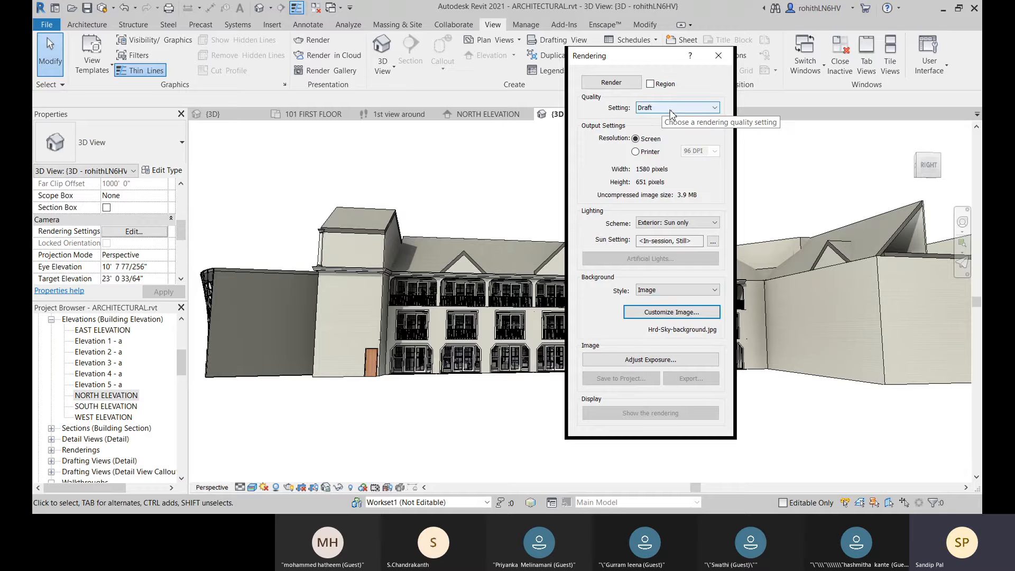
{"action": "left_click", "coordinate": [650, 84]}
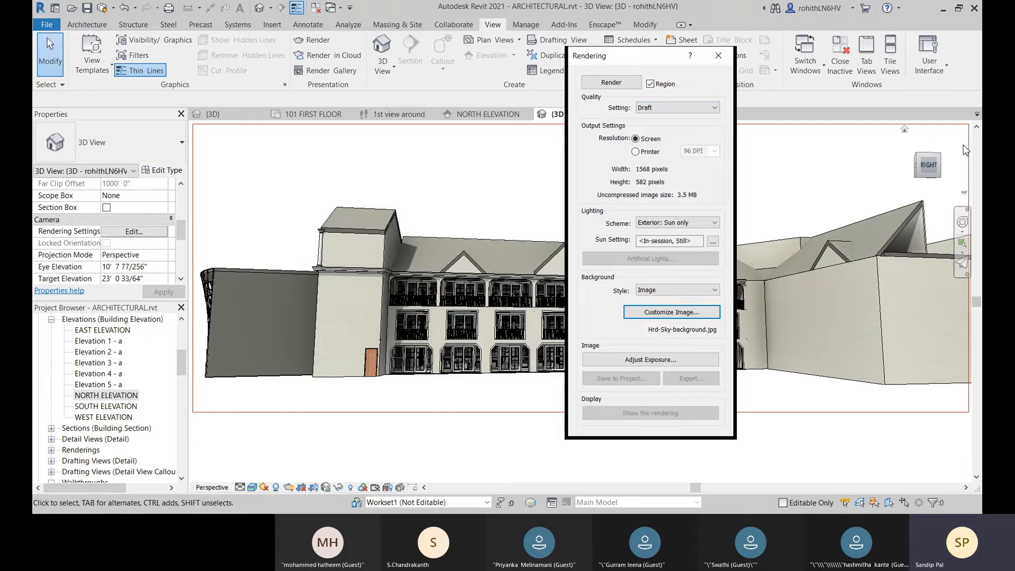
Step: Examine the balcony facade up close and the building from above, and return to the level perspective view
{"action": "scroll", "coordinate": [502, 346], "scroll_direction": "up", "scroll_amount": 3}
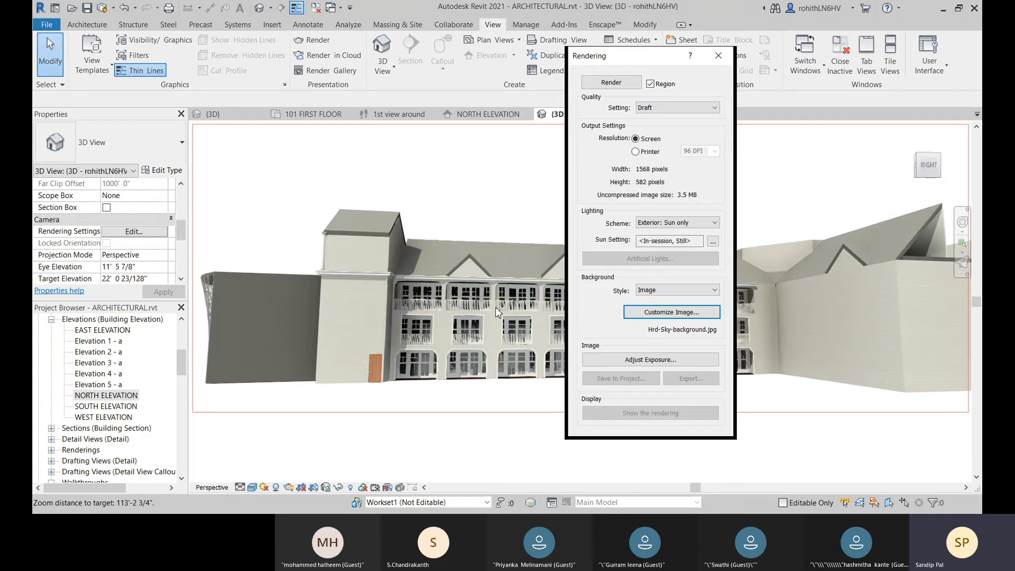
{"action": "scroll", "coordinate": [496, 307], "scroll_direction": "up", "scroll_amount": 4}
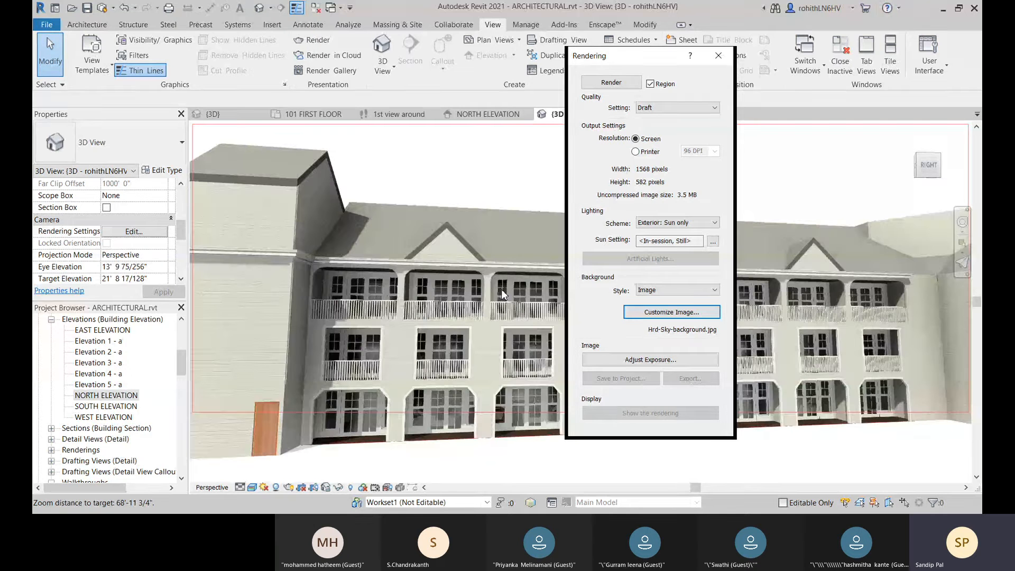
{"action": "scroll", "coordinate": [501, 290], "scroll_direction": "up", "scroll_amount": 2}
{"action": "scroll", "coordinate": [502, 285], "scroll_direction": "up", "scroll_amount": 1}
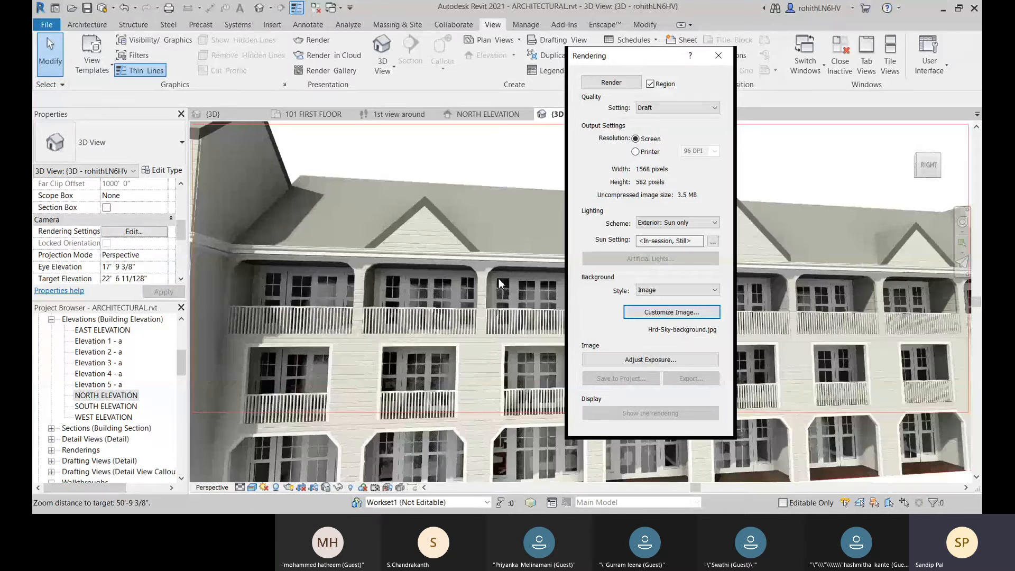
{"action": "middle_click_drag", "start_coordinate": [498, 283], "coordinate": [448, 174]}
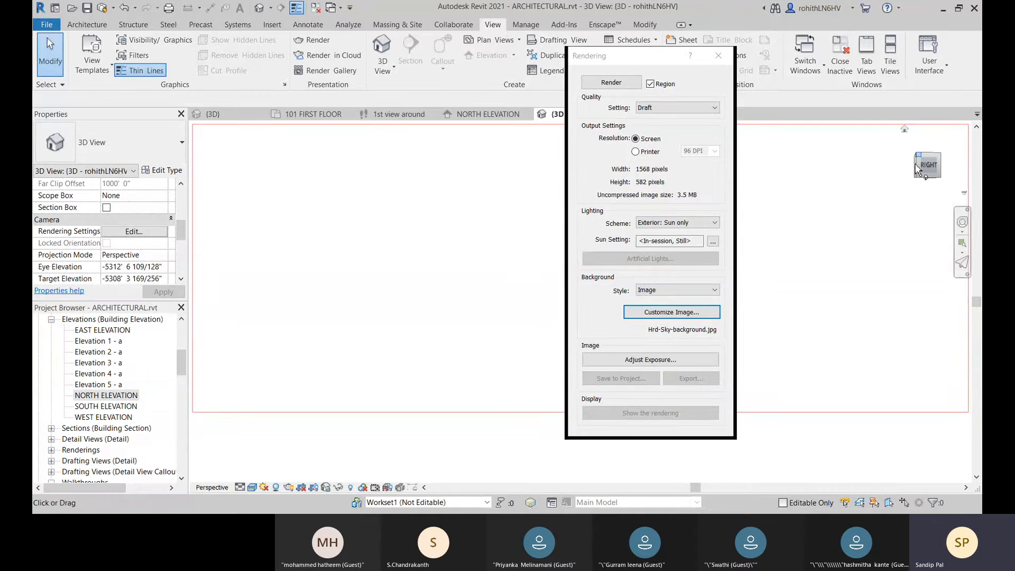
{"action": "left_click_drag", "start_coordinate": [918, 171], "coordinate": [927, 190]}
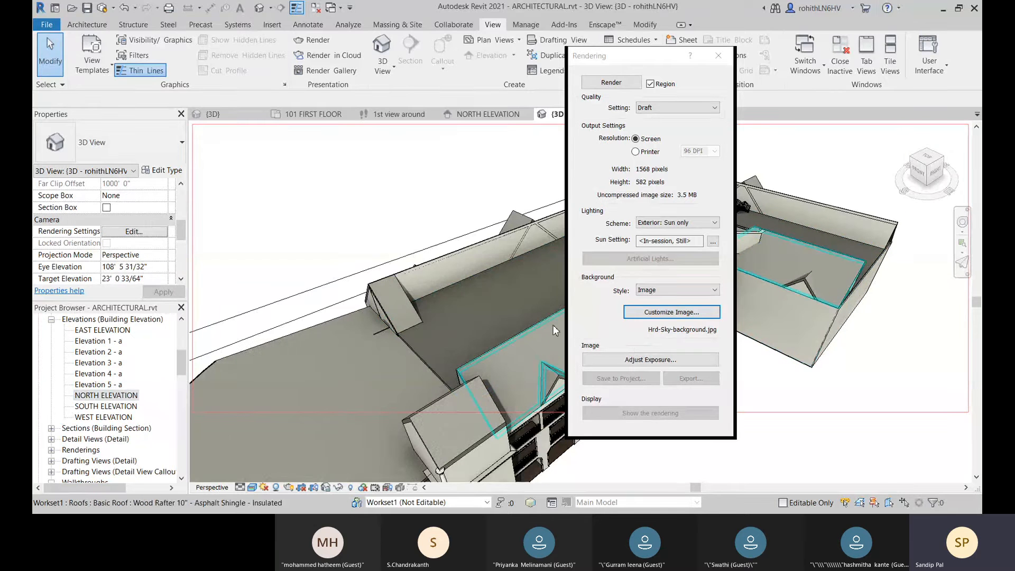
{"action": "middle_click_drag", "start_coordinate": [555, 330], "coordinate": [473, 302], "text": "shift"}
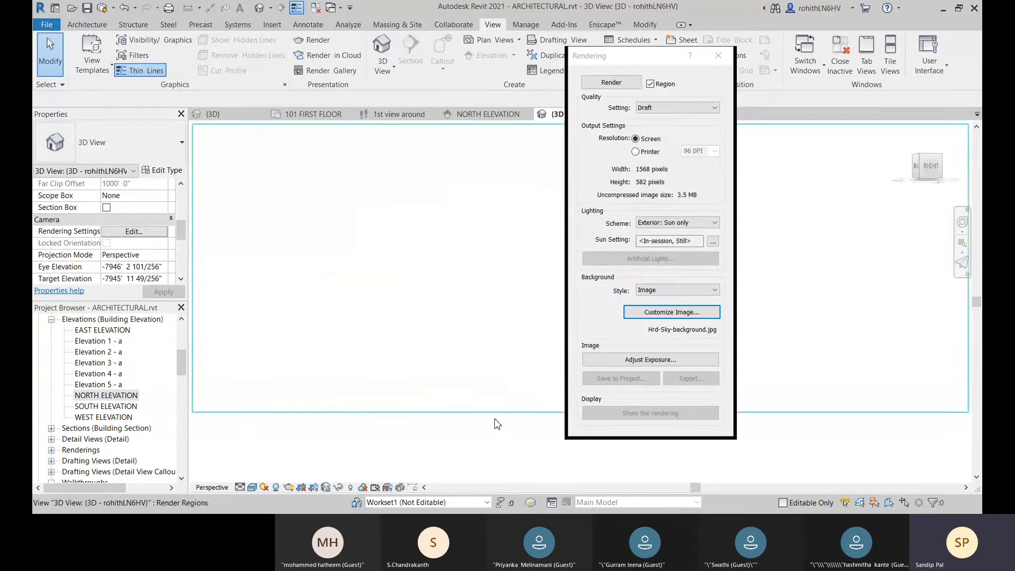
{"action": "left_click", "coordinate": [920, 160]}
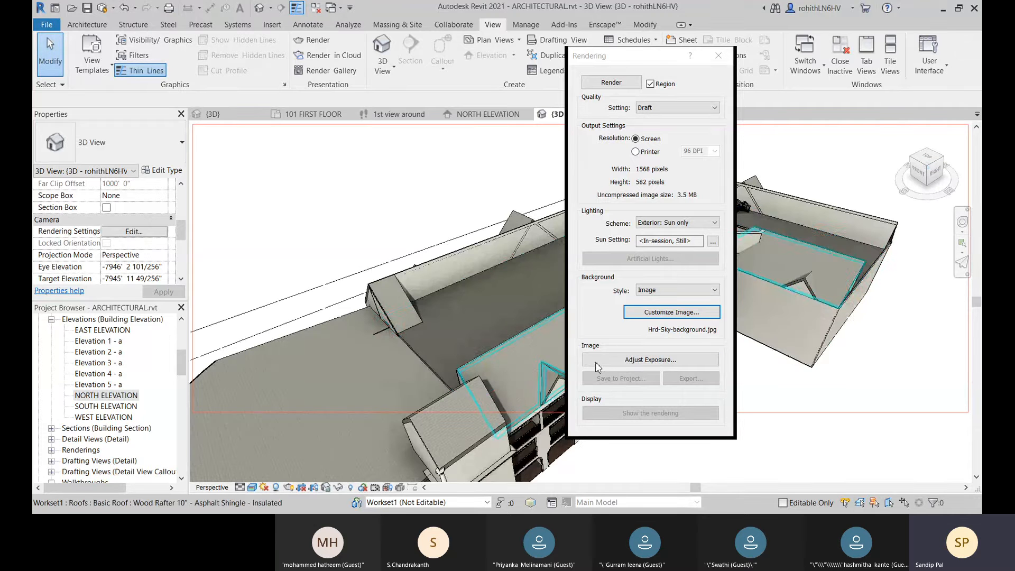
{"action": "middle_click_drag", "start_coordinate": [452, 343], "coordinate": [394, 291], "text": "shift"}
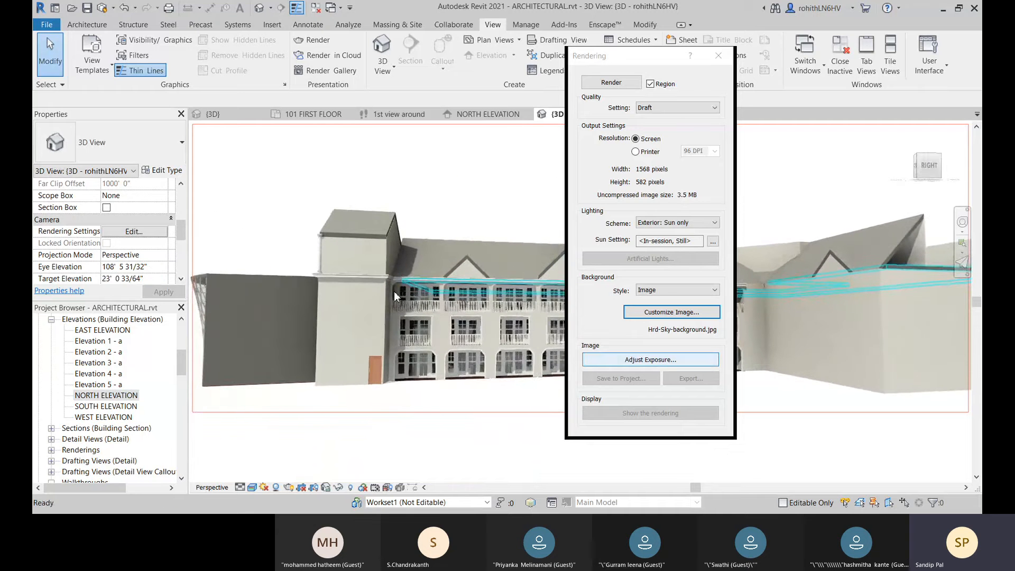
Step: Narrow the render region to 1062 × 582 pixels, move the Rendering dialog aside, and shift the region over the balcony facade
{"action": "left_click", "coordinate": [396, 412]}
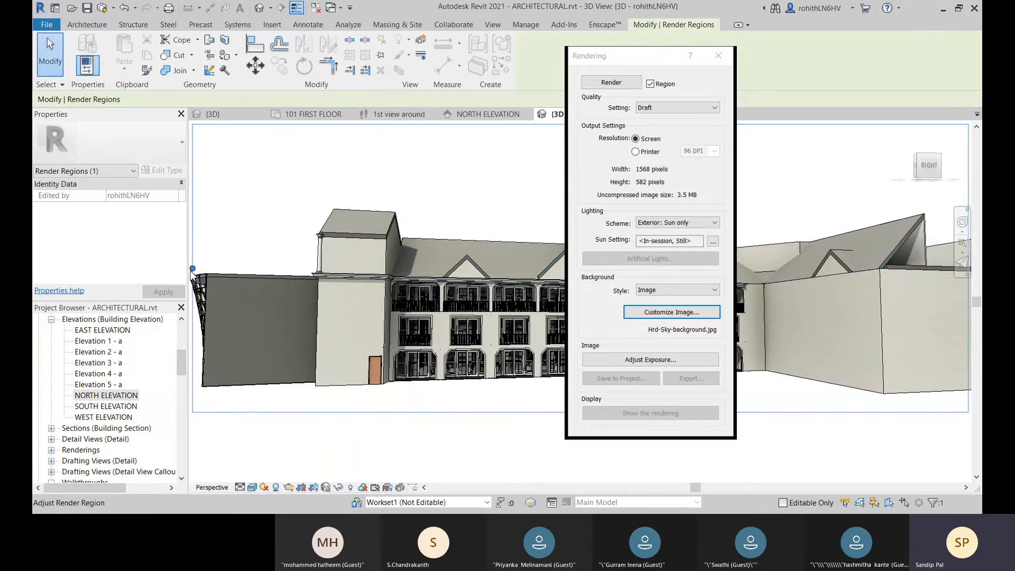
{"action": "left_click_drag", "start_coordinate": [192, 269], "coordinate": [443, 273]}
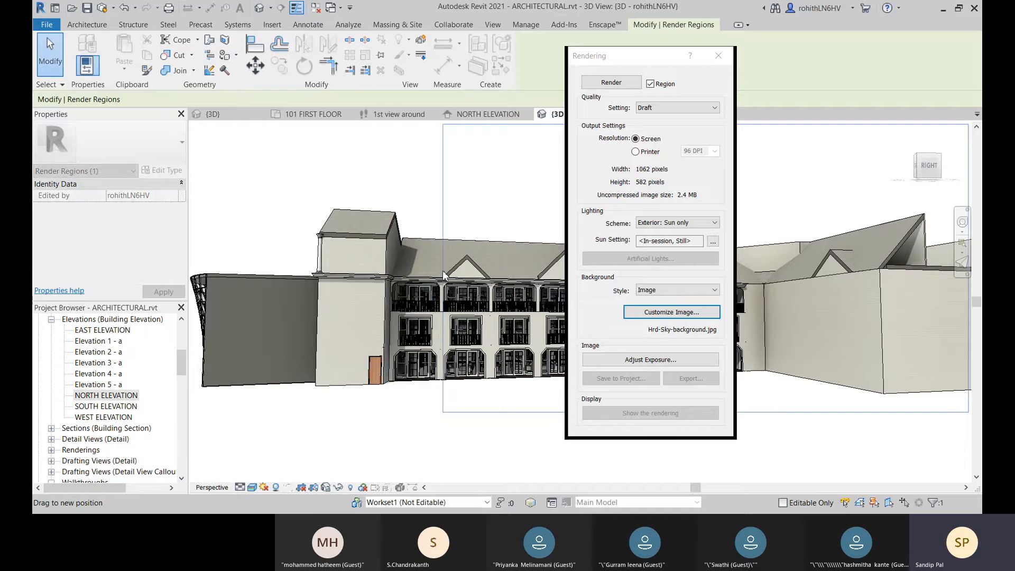
{"action": "left_click", "coordinate": [638, 56]}
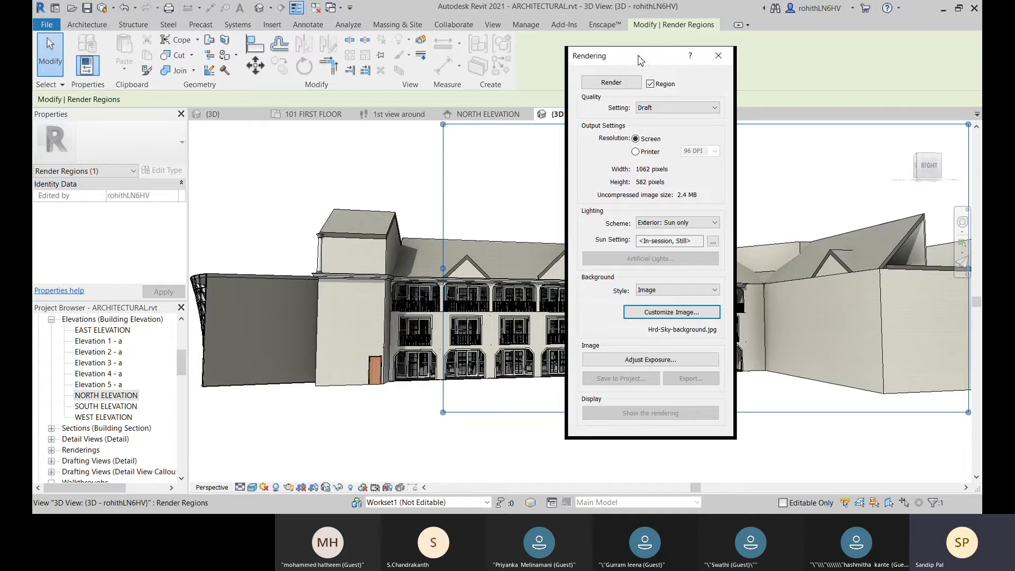
{"action": "left_click_drag", "start_coordinate": [638, 58], "coordinate": [250, 91]}
{"action": "left_click_drag", "start_coordinate": [690, 125], "coordinate": [629, 165]}
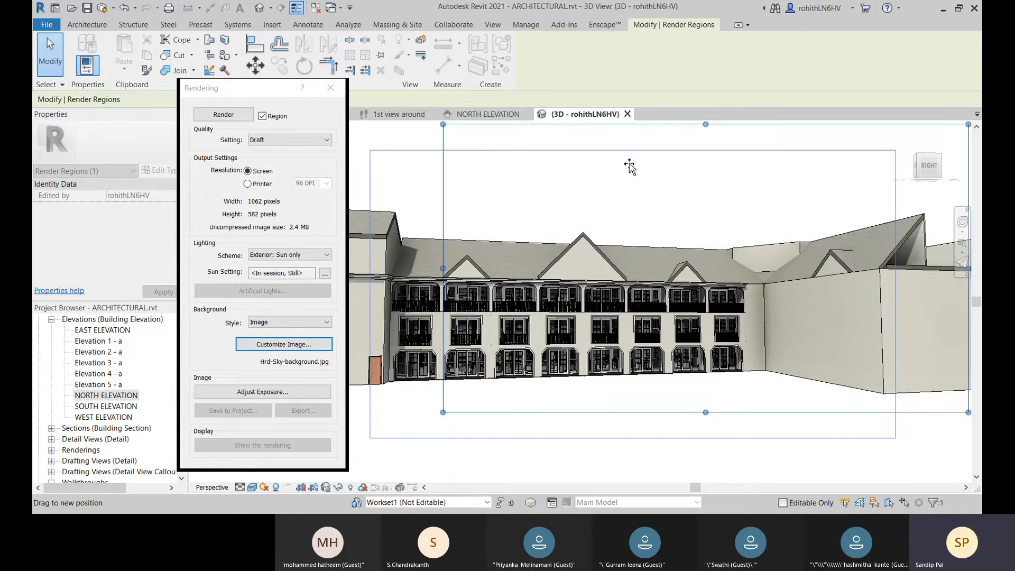
{"action": "left_click_drag", "start_coordinate": [630, 166], "coordinate": [627, 162]}
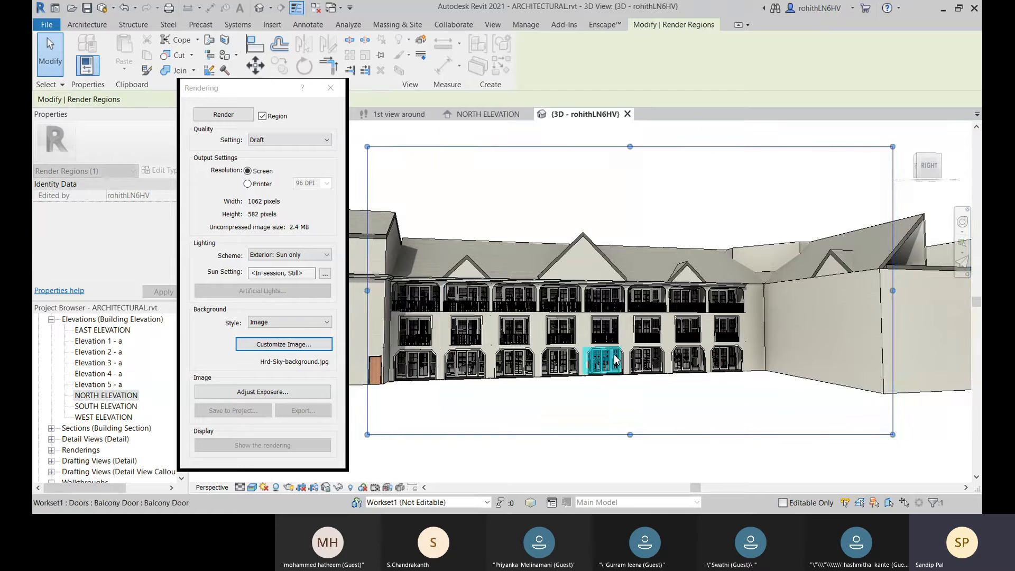
Step: Shrink the render region to about 504 × 116 pixels around the two upper rows of balconies
{"action": "left_click_drag", "start_coordinate": [892, 290], "coordinate": [687, 285]}
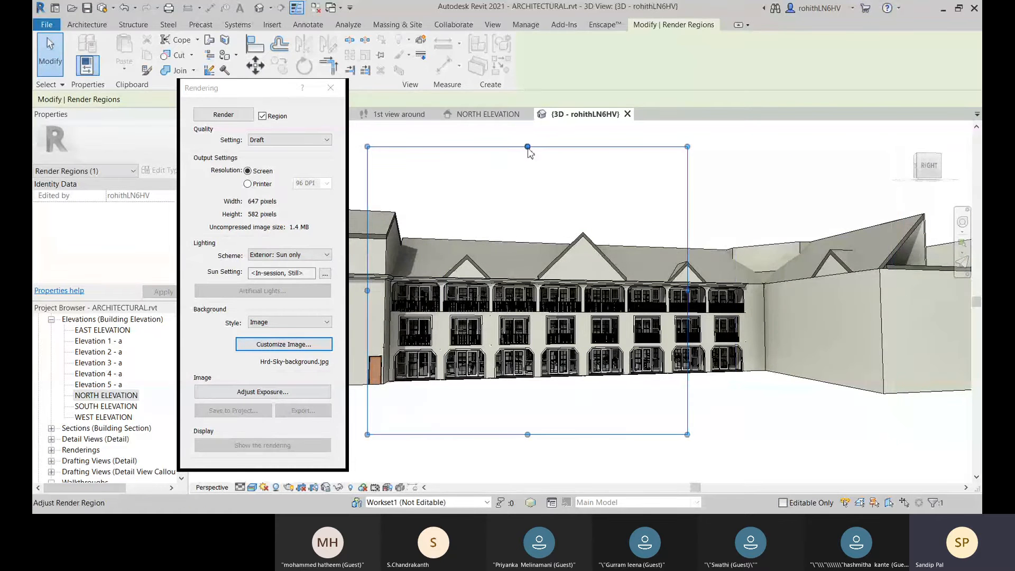
{"action": "left_click_drag", "start_coordinate": [530, 148], "coordinate": [552, 284]}
{"action": "left_click_drag", "start_coordinate": [528, 435], "coordinate": [532, 341]}
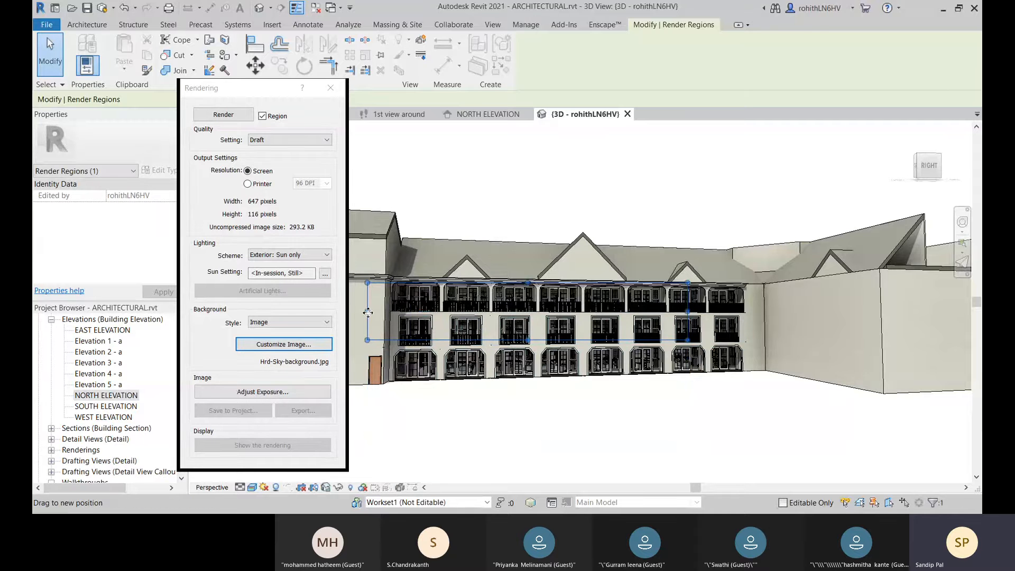
{"action": "left_click_drag", "start_coordinate": [368, 313], "coordinate": [439, 314]}
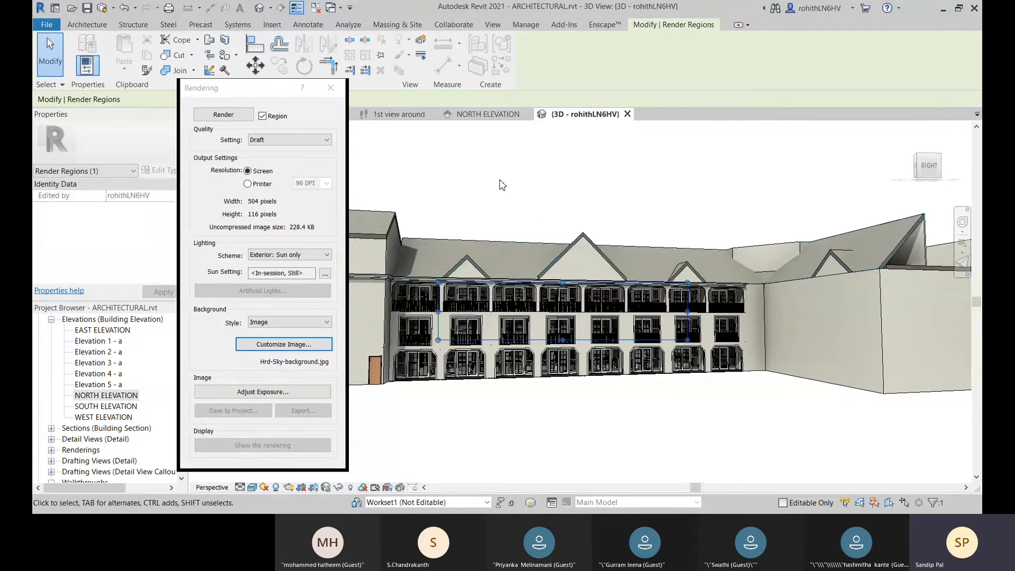
Step: Render the selected region of the balcony facade at Medium quality
{"action": "left_click", "coordinate": [279, 140]}
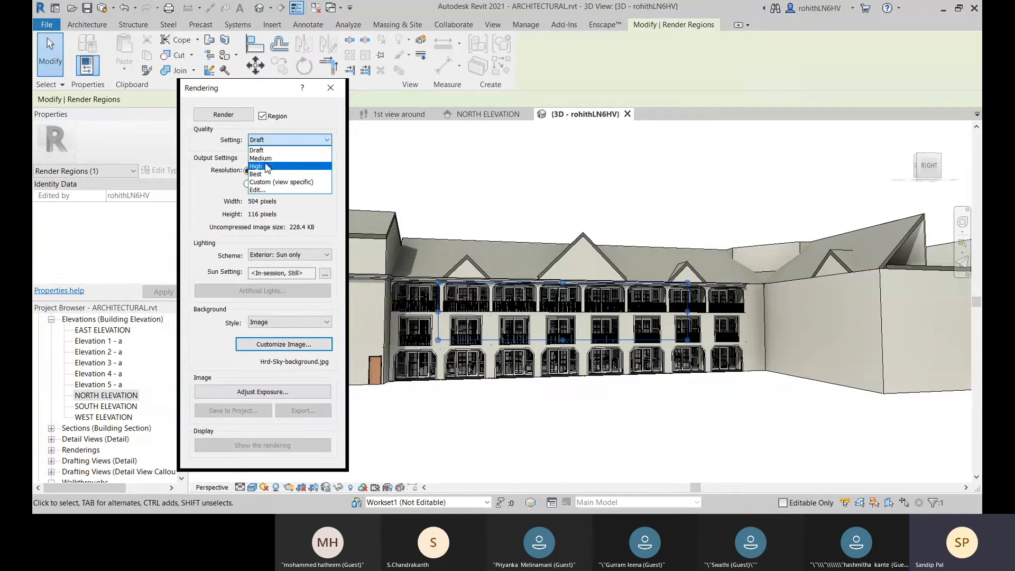
{"action": "left_click", "coordinate": [262, 158]}
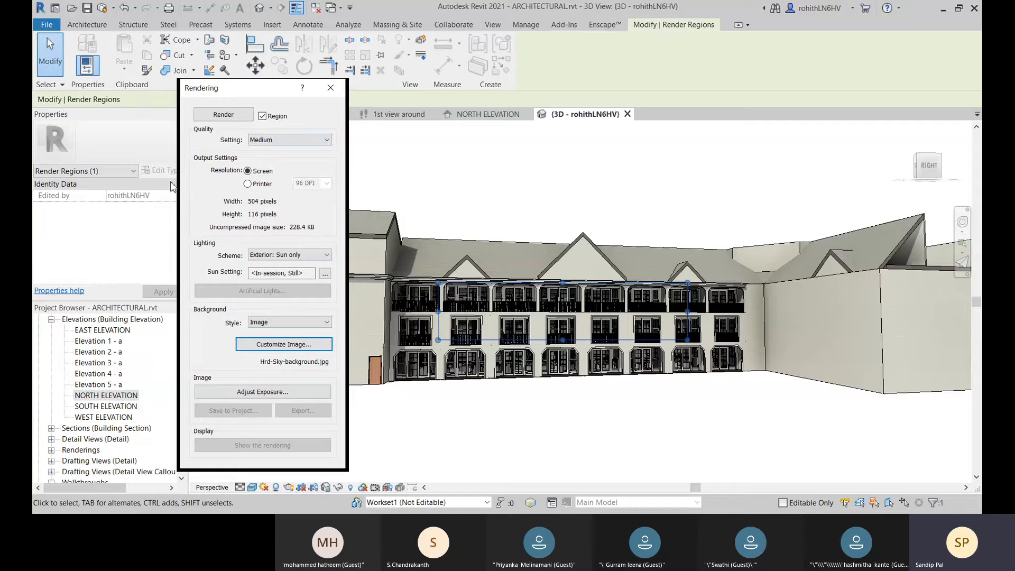
{"action": "left_click", "coordinate": [217, 118]}
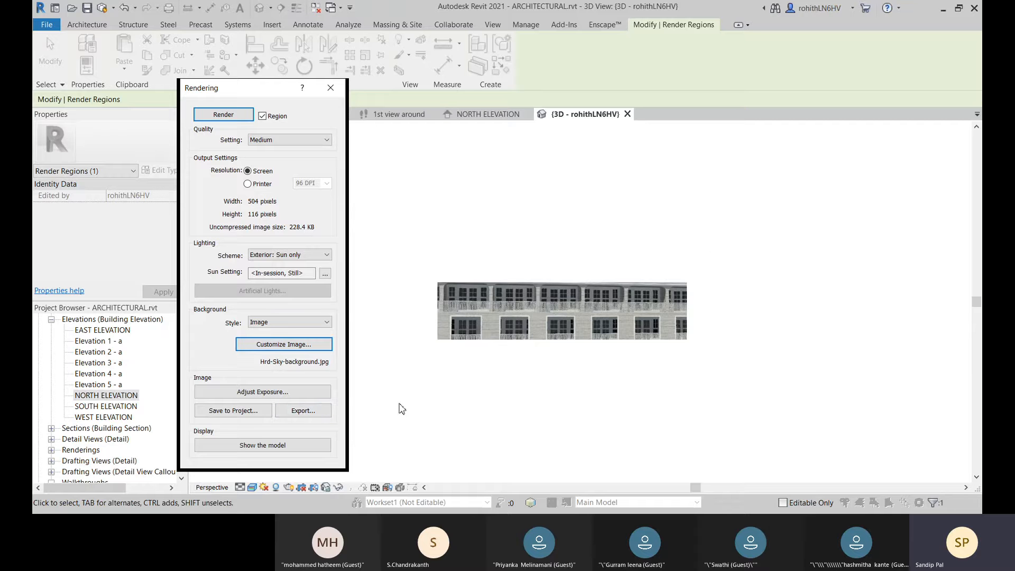
Step: Examine the image file types offered for exporting the rendered region, and cancel the export
{"action": "left_click", "coordinate": [319, 412]}
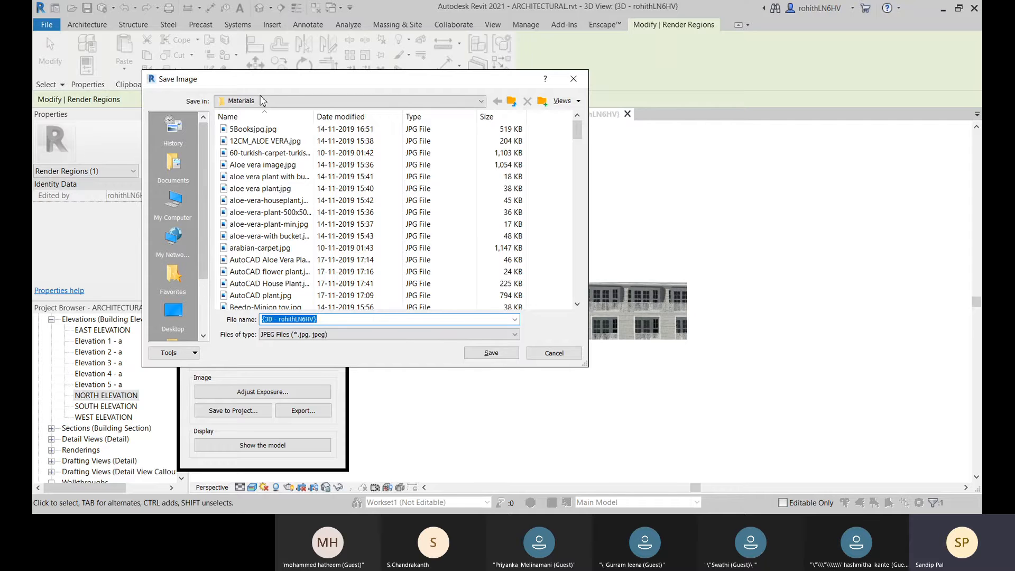
{"action": "left_click_drag", "start_coordinate": [269, 85], "coordinate": [265, 73]}
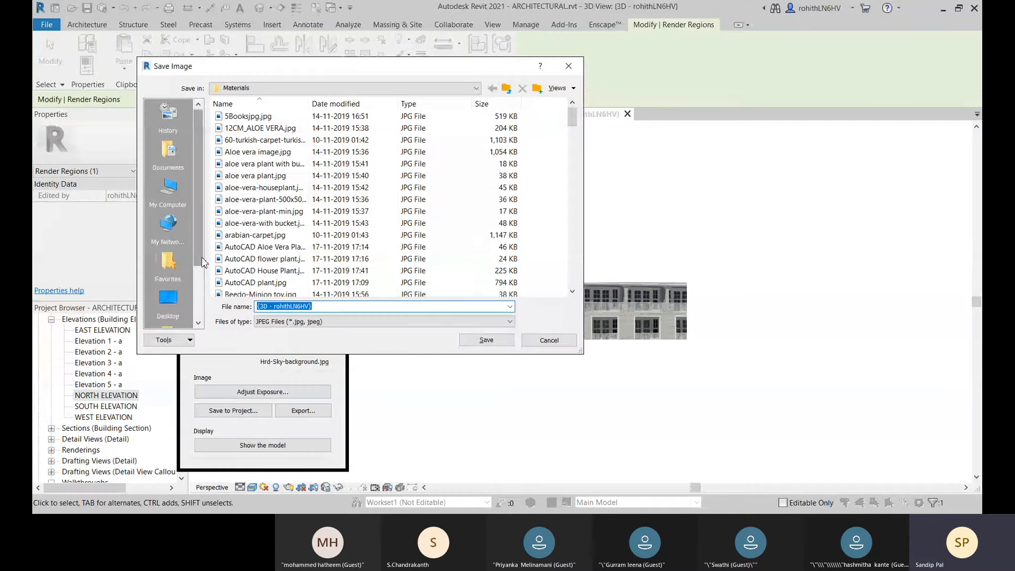
{"action": "left_click", "coordinate": [282, 321]}
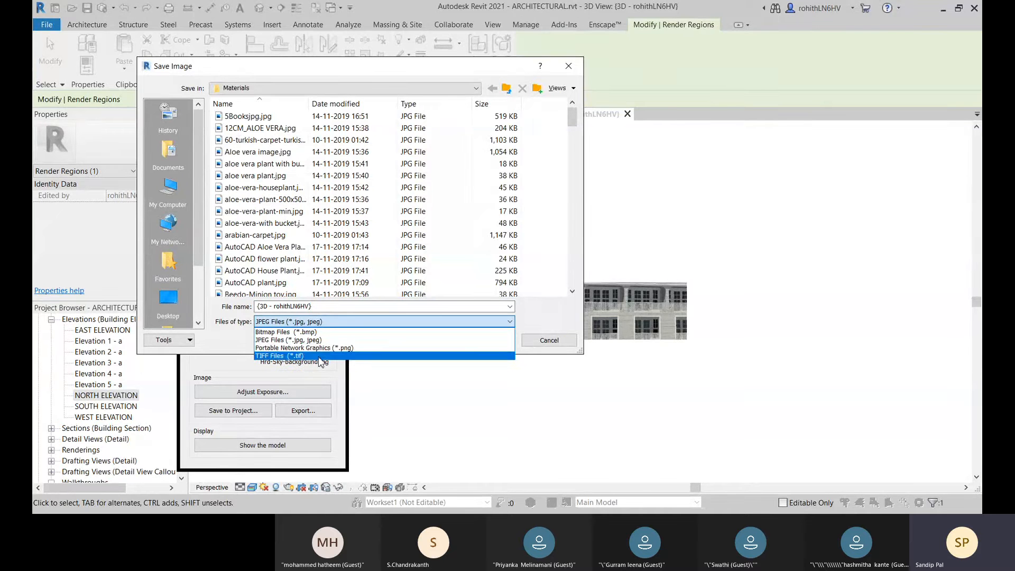
{"action": "left_click", "coordinate": [211, 316]}
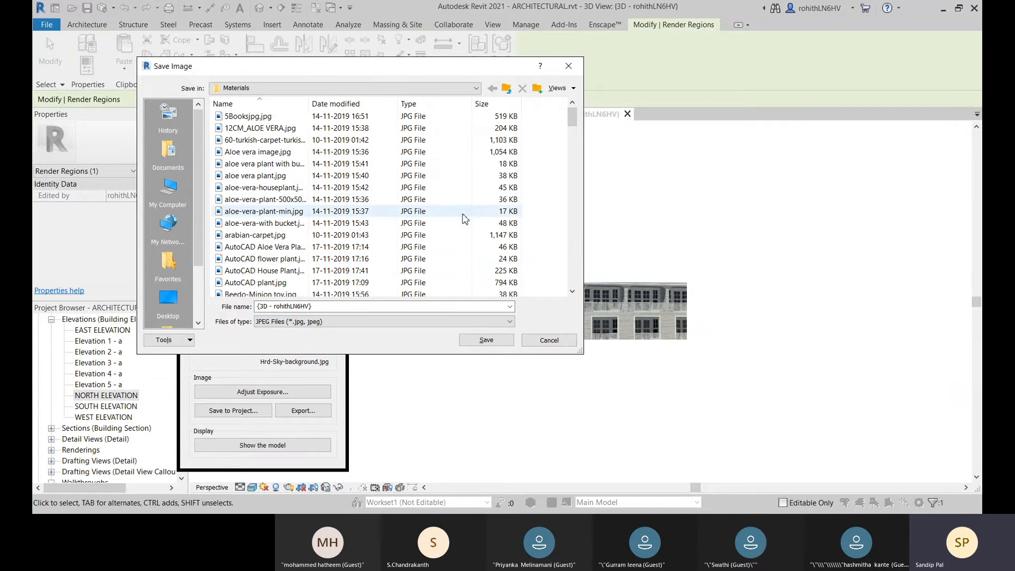
{"action": "left_click", "coordinate": [549, 341]}
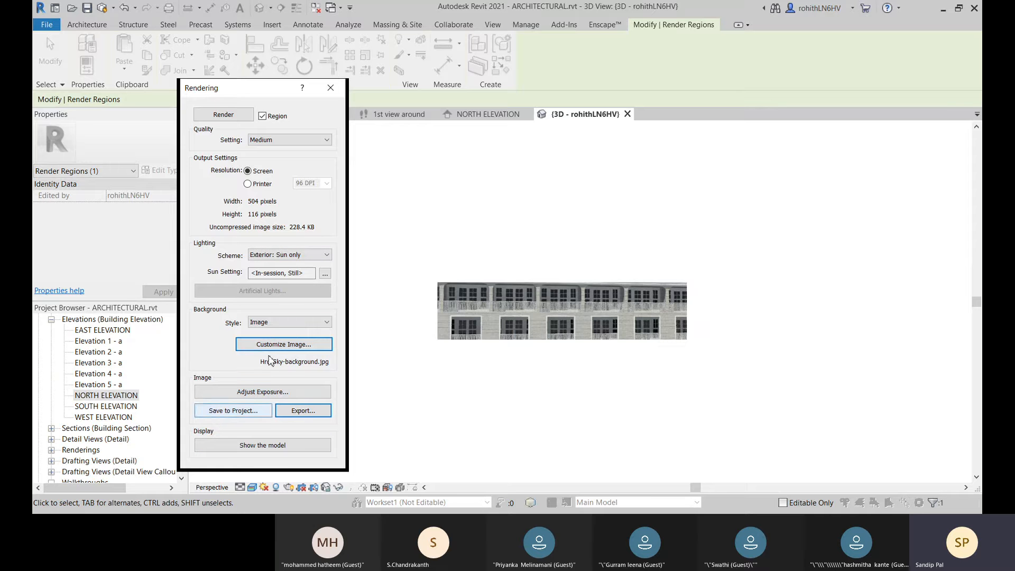
Step: Turn off the region limit and render the whole perspective view at Draft quality, moving the Rendering dialog to uncover the image
{"action": "left_click", "coordinate": [263, 118]}
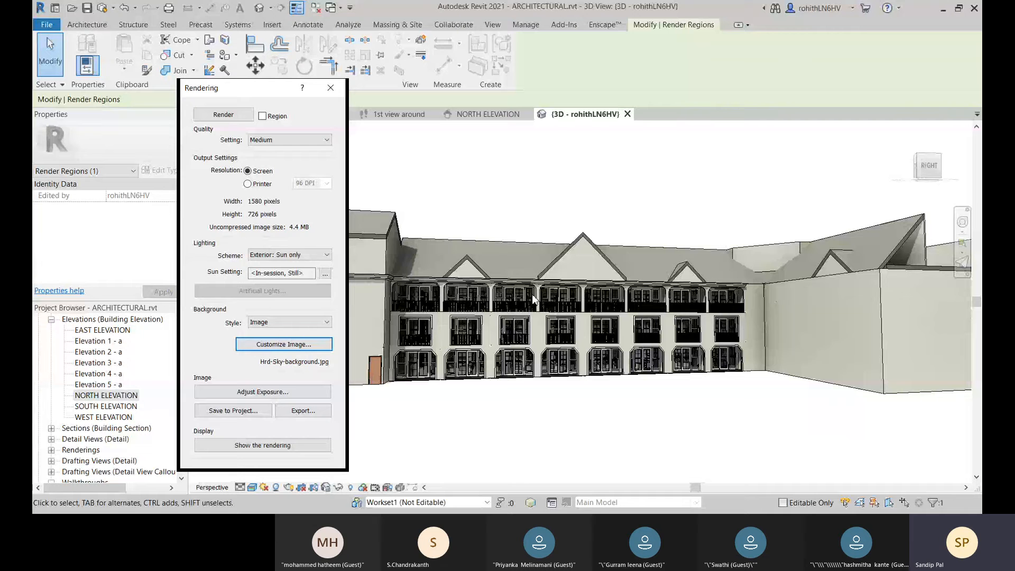
{"action": "left_click", "coordinate": [284, 140]}
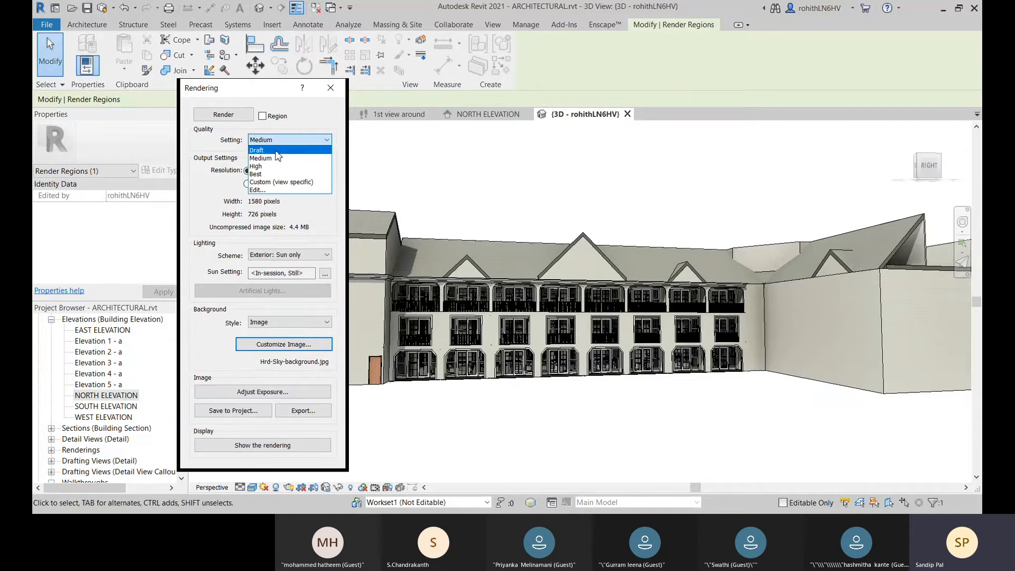
{"action": "left_click", "coordinate": [275, 150]}
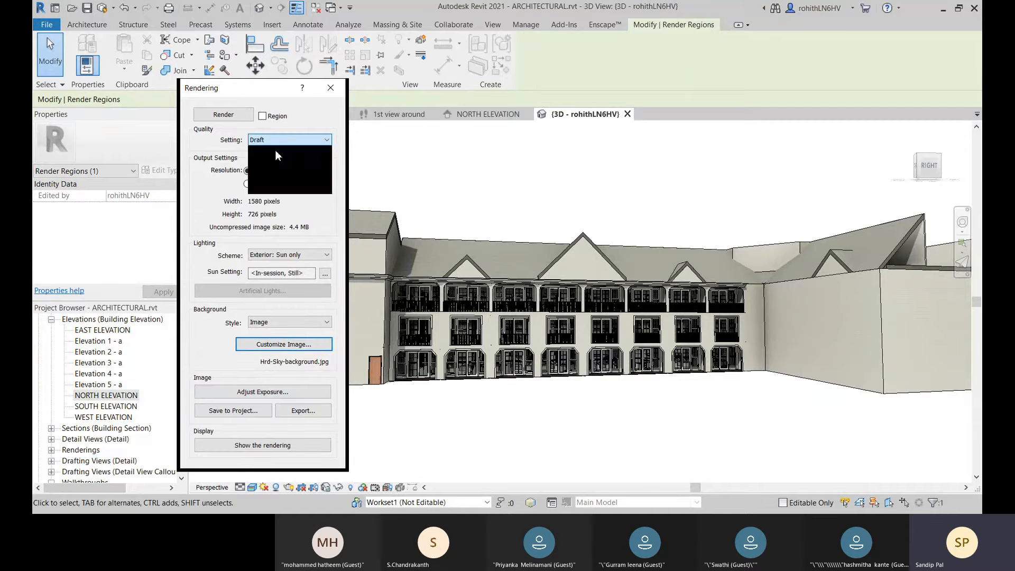
{"action": "left_click", "coordinate": [224, 116]}
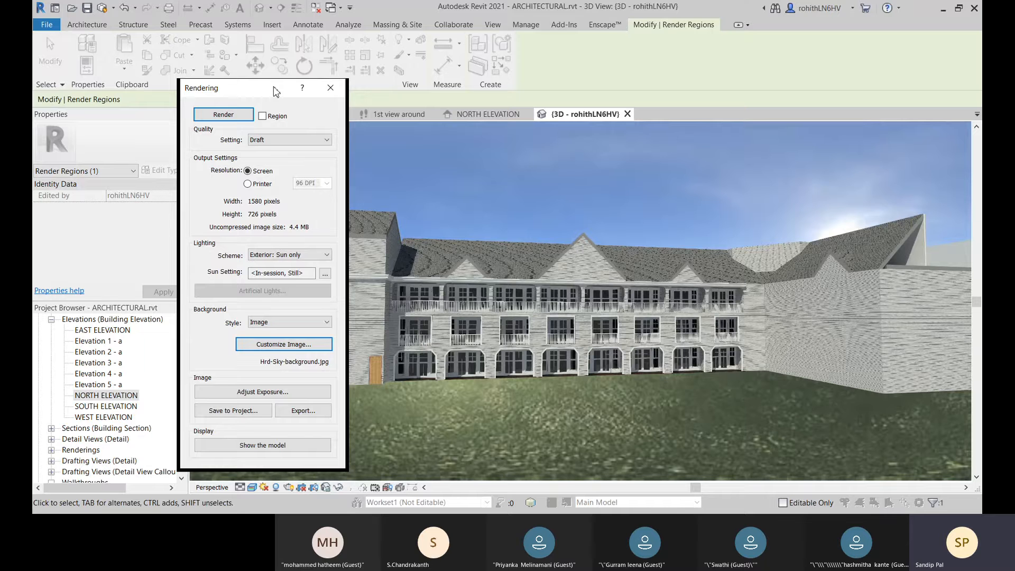
{"action": "left_click_drag", "start_coordinate": [274, 91], "coordinate": [245, 98]}
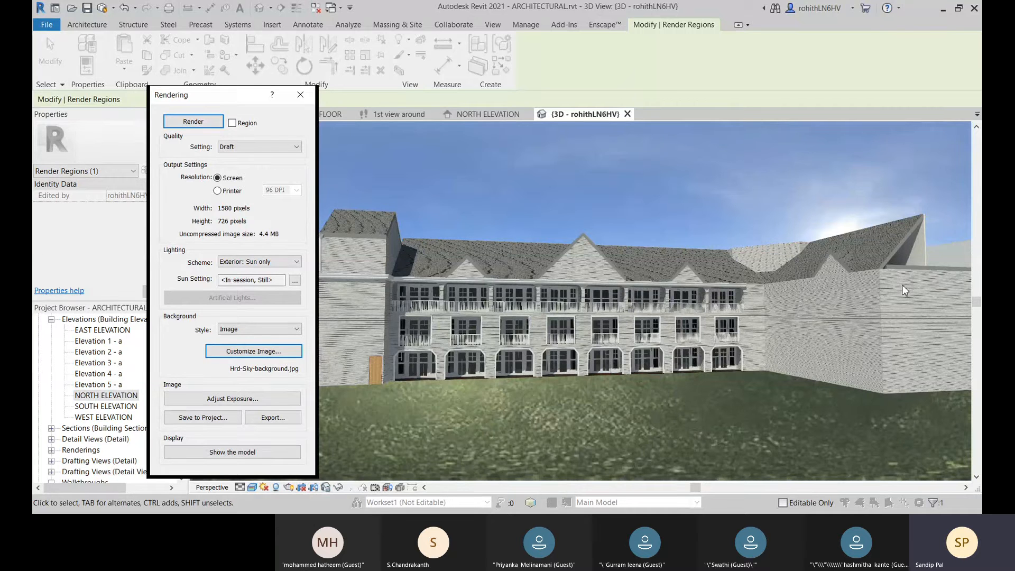
{"action": "left_click", "coordinate": [240, 147]}
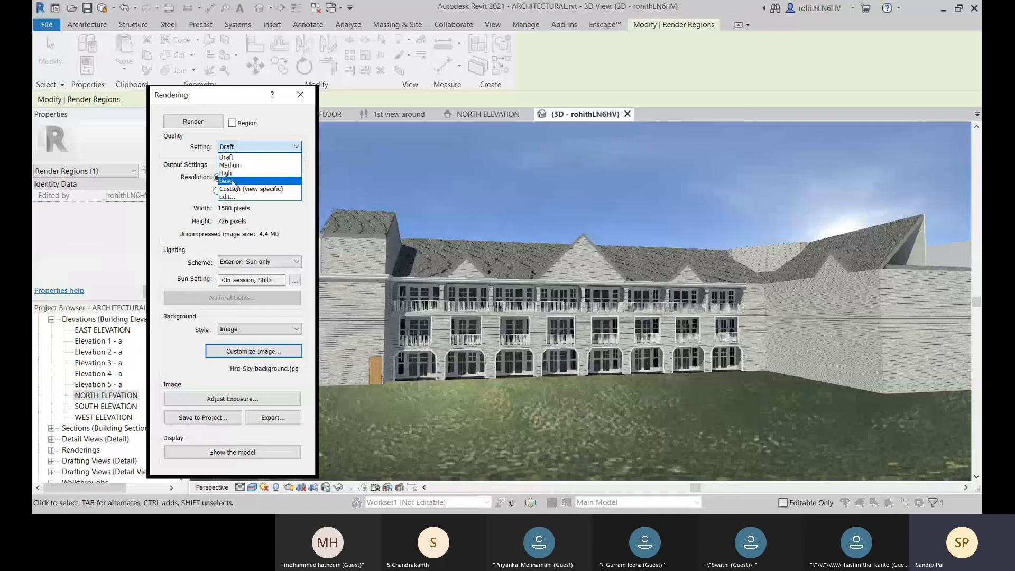
{"action": "left_click", "coordinate": [189, 152]}
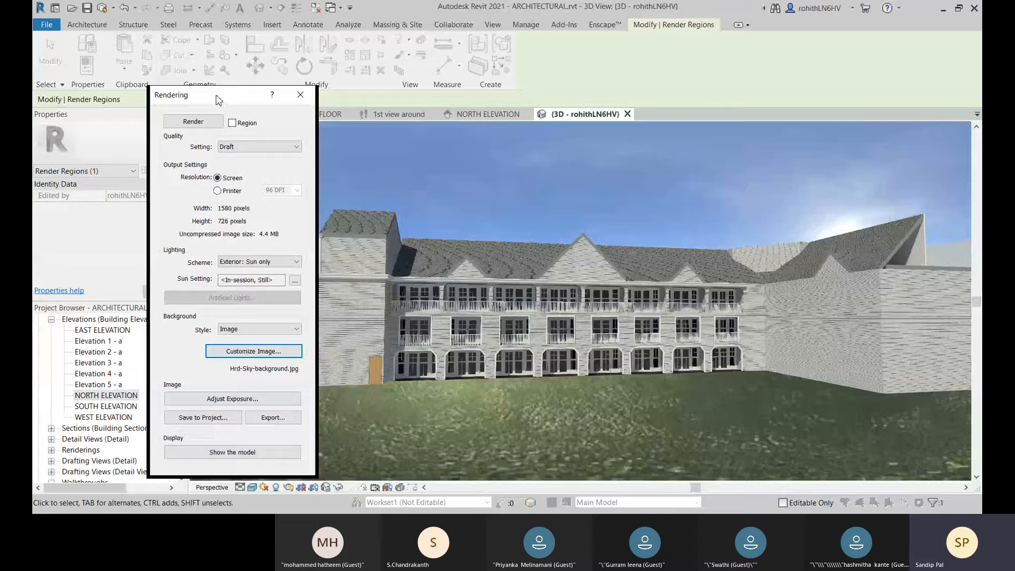
{"action": "left_click_drag", "start_coordinate": [219, 100], "coordinate": [268, 96]}
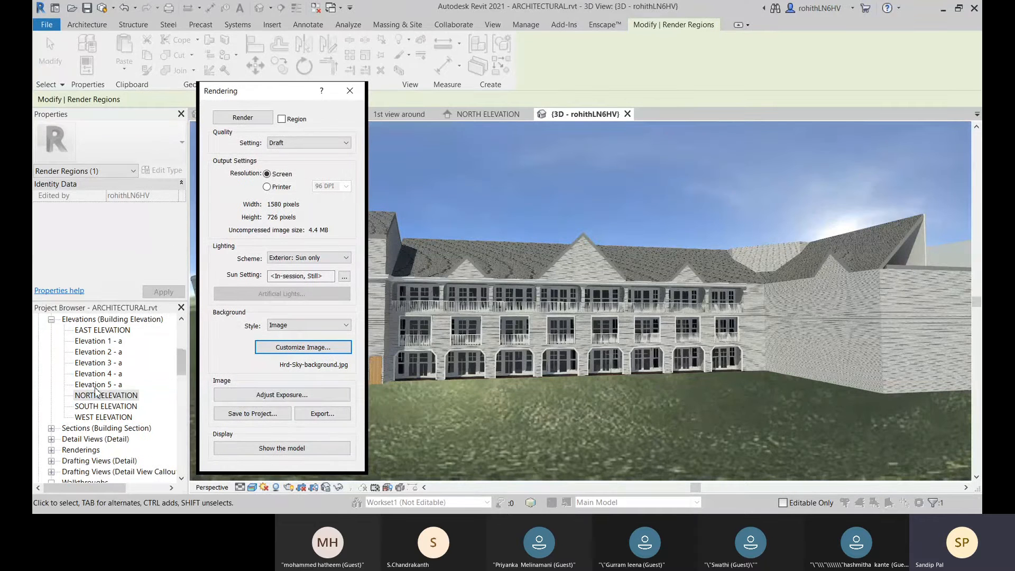
Step: Save the rendered image to the project with the name "Batch-Mars Rendered view"
{"action": "left_click", "coordinate": [242, 419]}
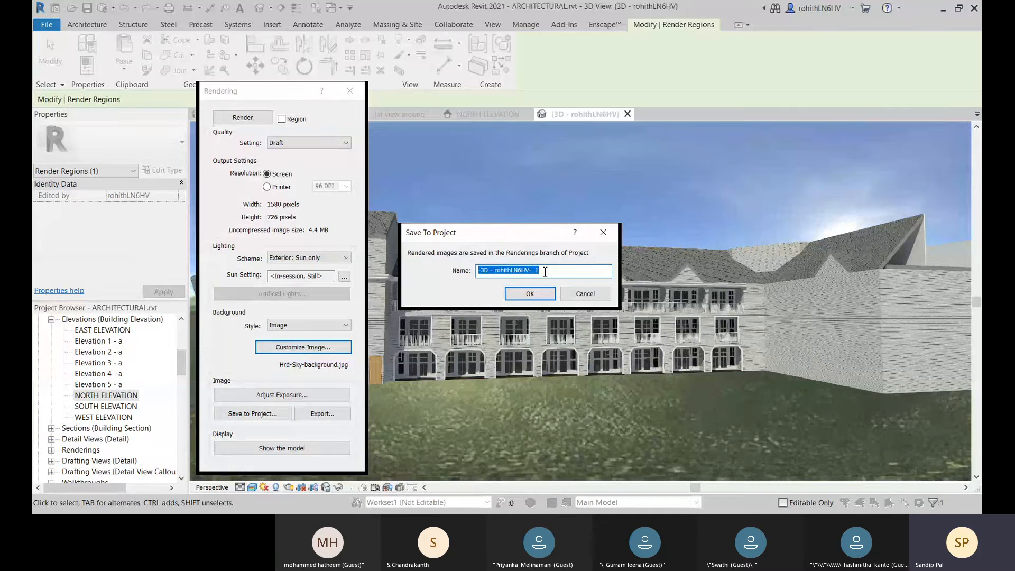
{"action": "type", "text": "Bat"}
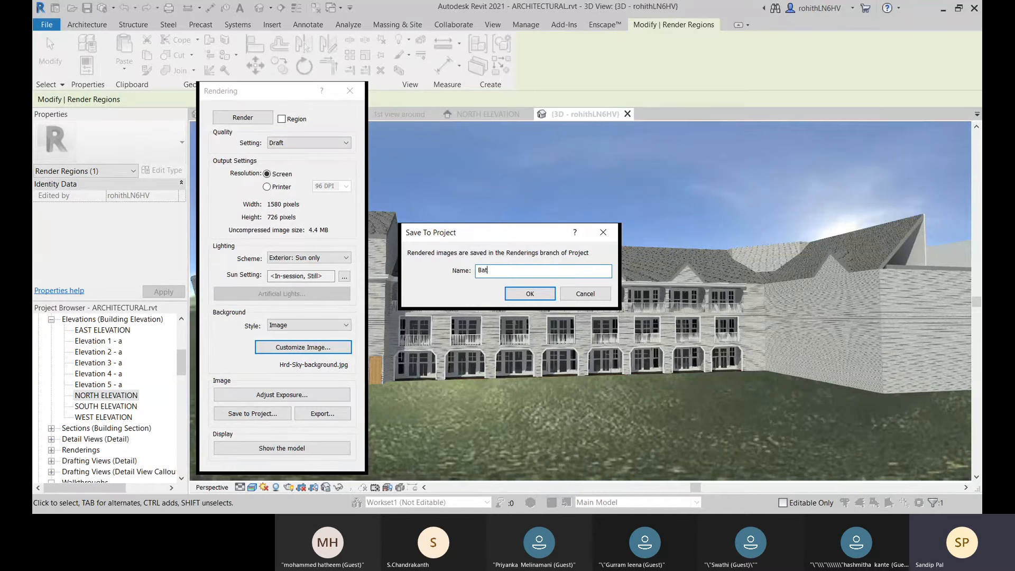
{"action": "type", "text": "ch-Mars Rendered view"}
{"action": "left_click", "coordinate": [537, 292]}
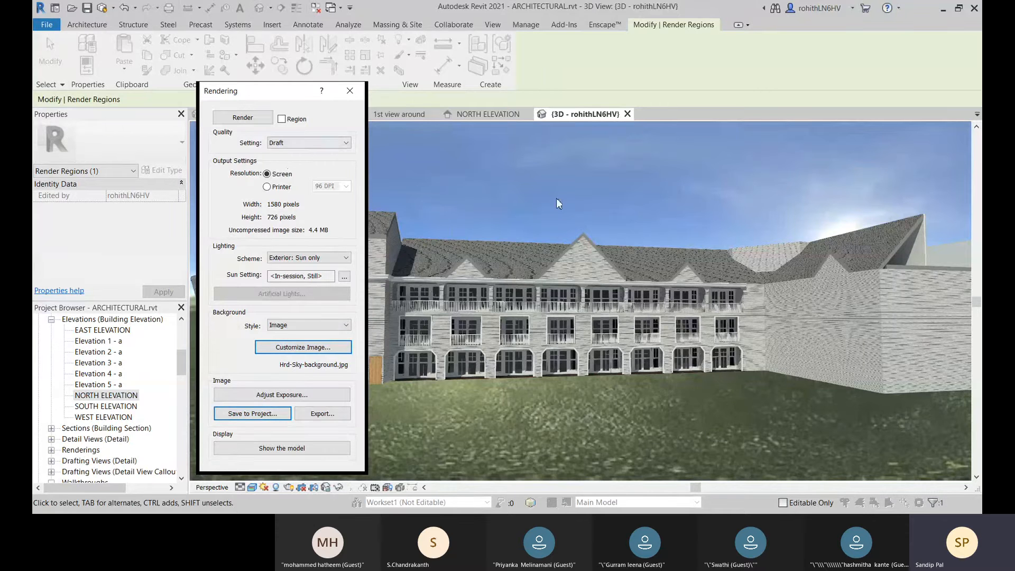
Step: Compare the rendering with the model display, leave the view showing the model, and close the Rendering dialog
{"action": "left_click", "coordinate": [280, 449]}
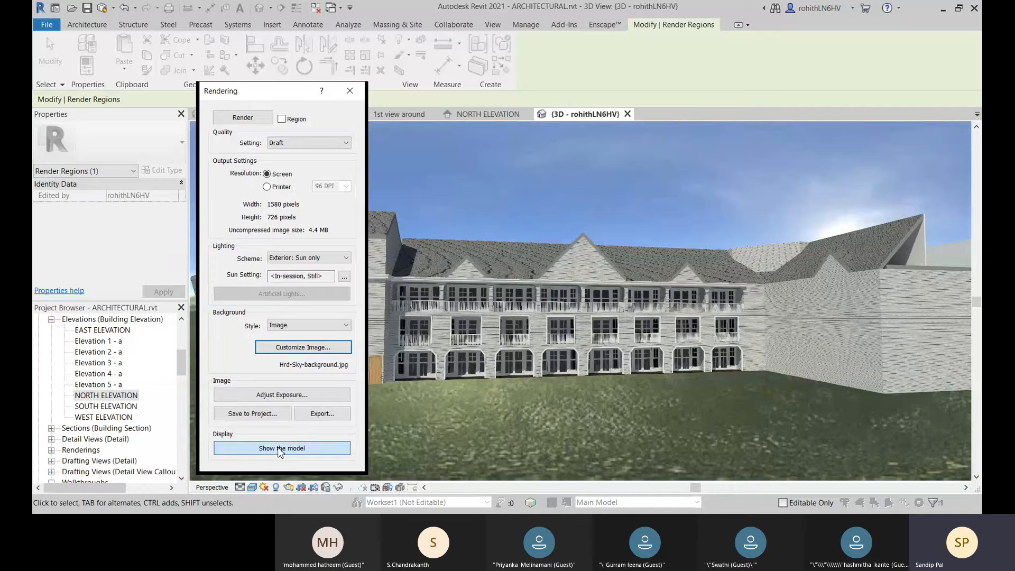
{"action": "left_click", "coordinate": [282, 448]}
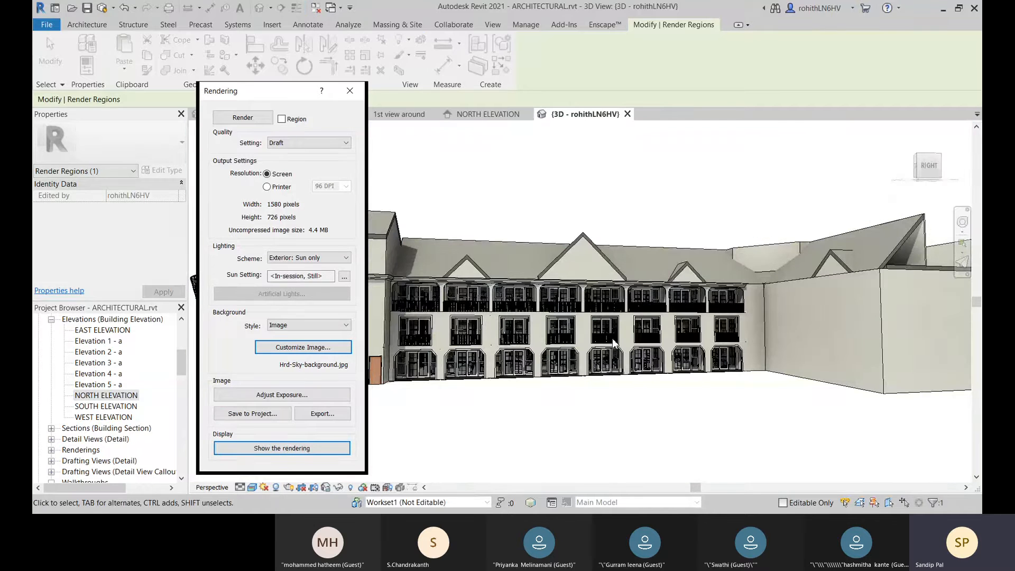
{"action": "left_click", "coordinate": [270, 450]}
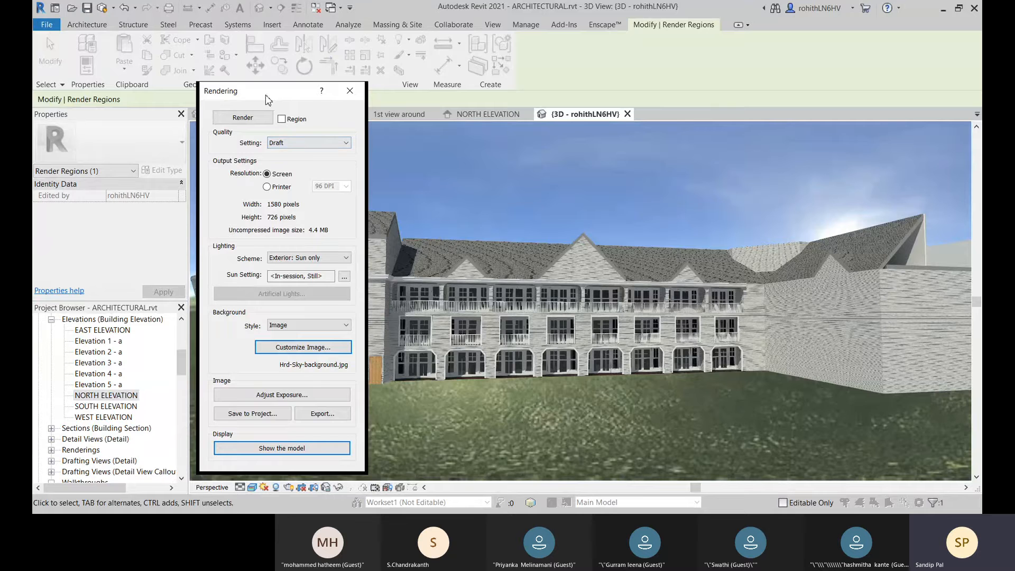
{"action": "left_click_drag", "start_coordinate": [267, 99], "coordinate": [301, 78]}
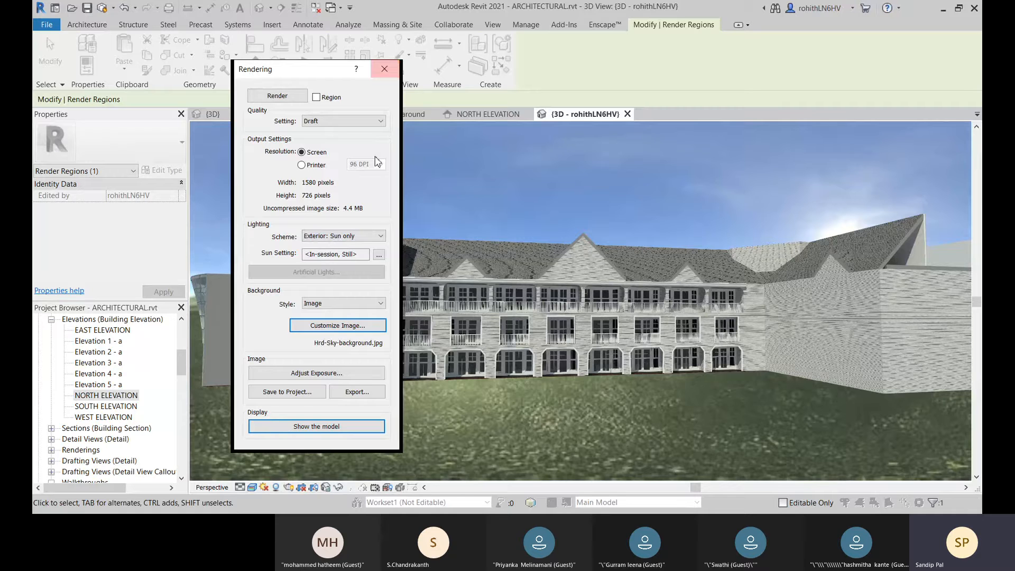
{"action": "left_click", "coordinate": [321, 427]}
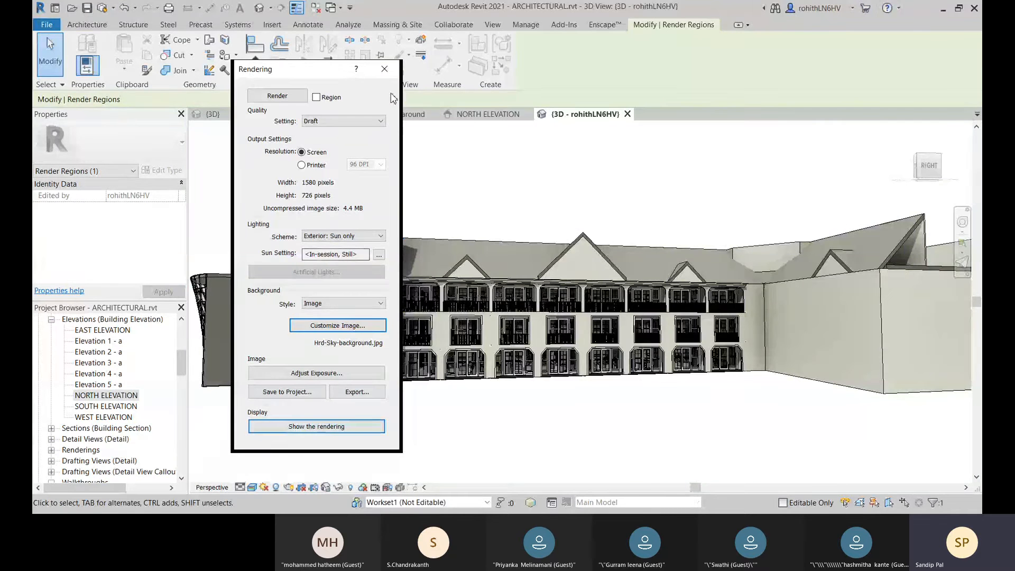
{"action": "left_click", "coordinate": [384, 69]}
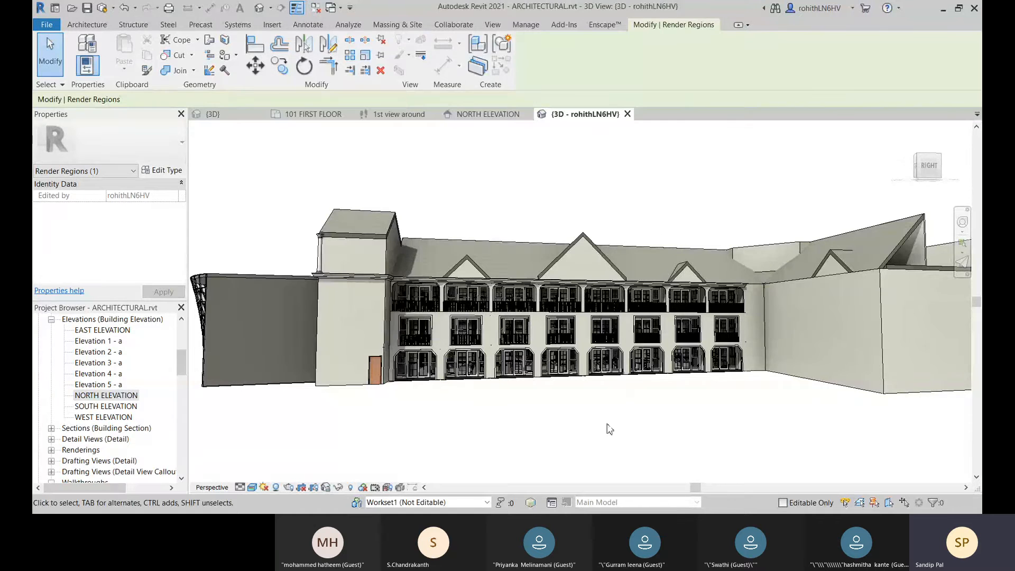
{"action": "left_click", "coordinate": [493, 25]}
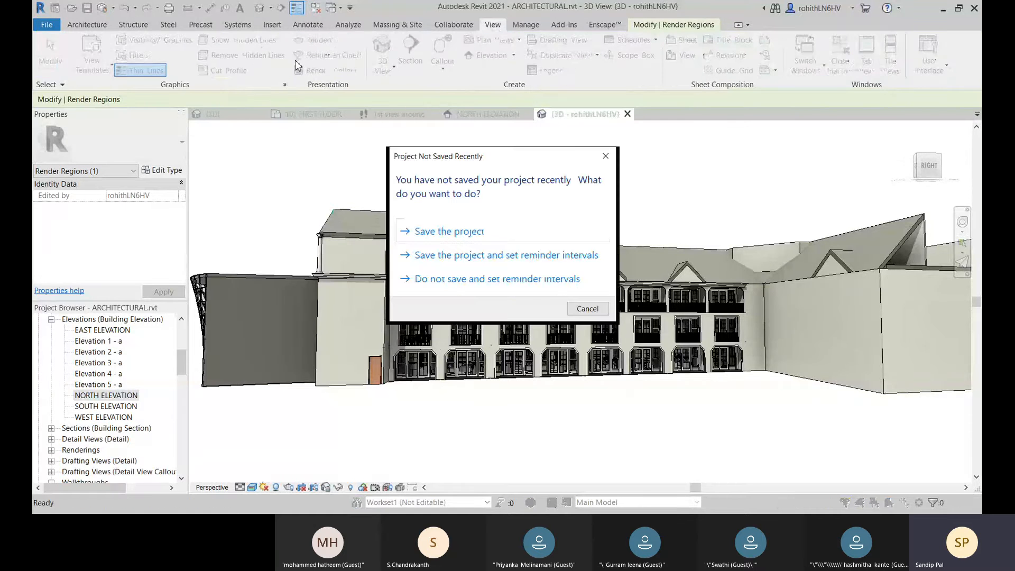
{"action": "left_click", "coordinate": [588, 309]}
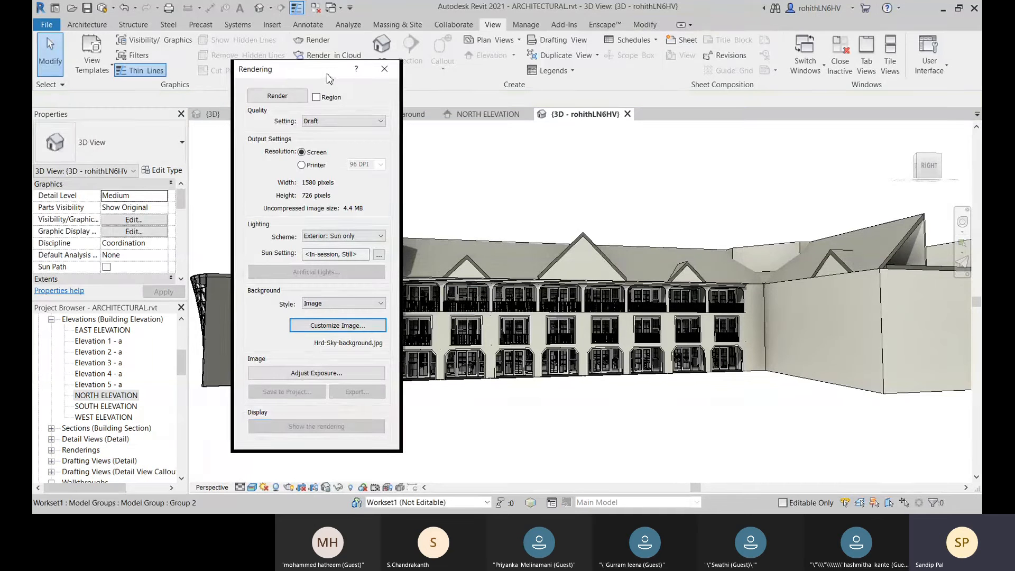
{"action": "left_click_drag", "start_coordinate": [333, 69], "coordinate": [319, 72]}
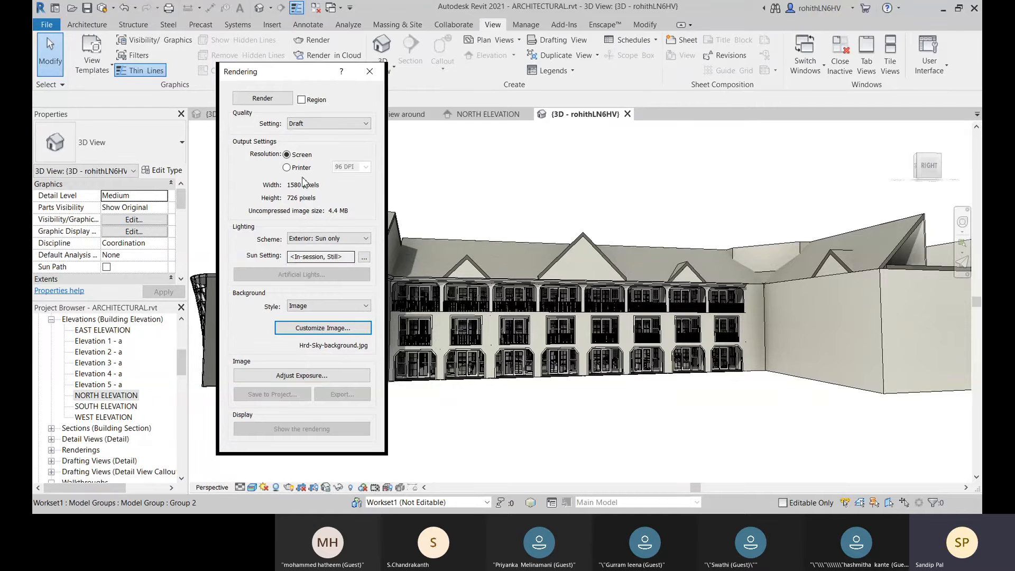
{"action": "left_click", "coordinate": [369, 71]}
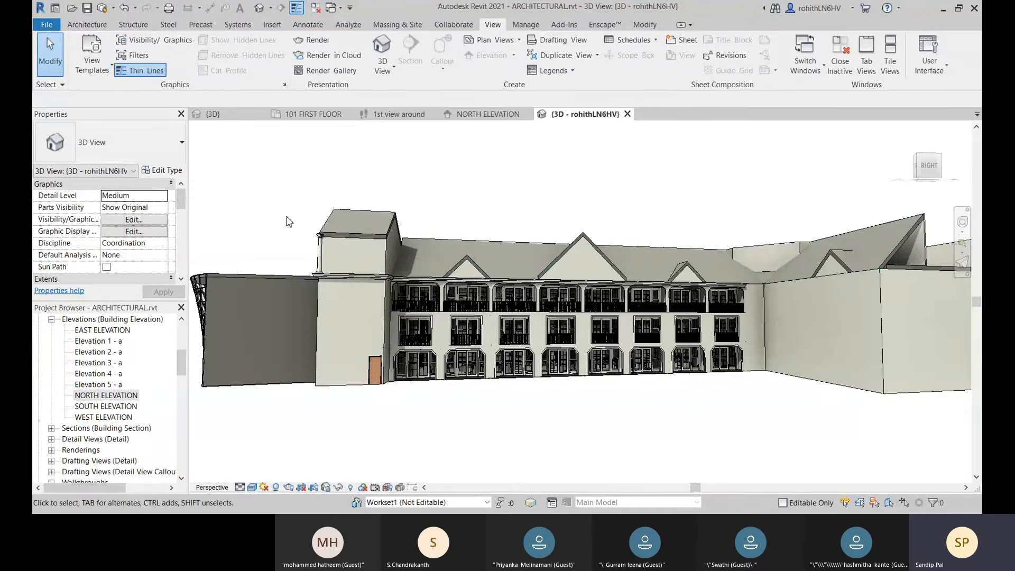
Step: Open the saved "Batch-Mars Rendered view" from the project's Renderings
{"action": "left_click", "coordinate": [51, 450]}
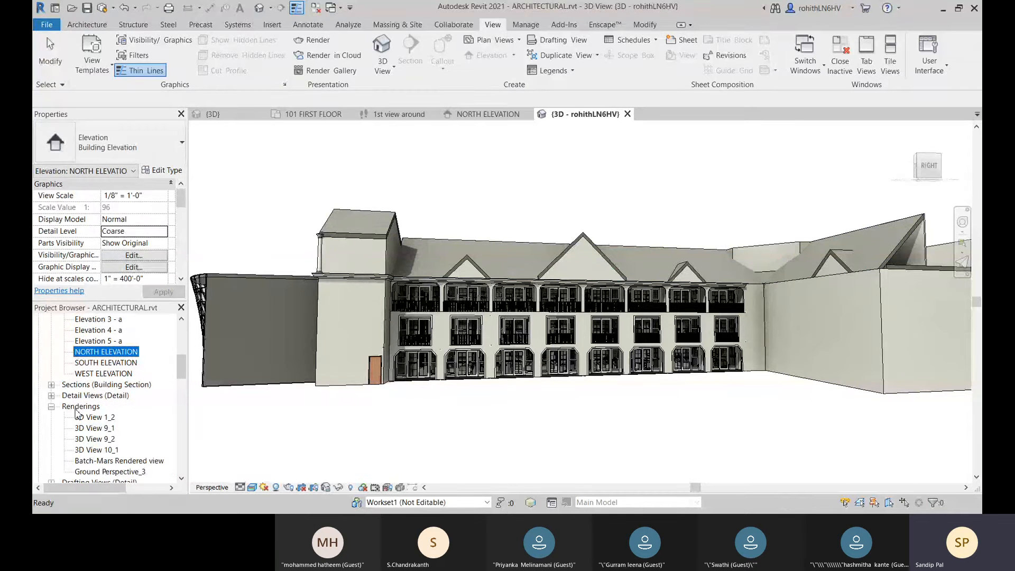
{"action": "scroll", "coordinate": [79, 414], "scroll_direction": "down", "scroll_amount": 1}
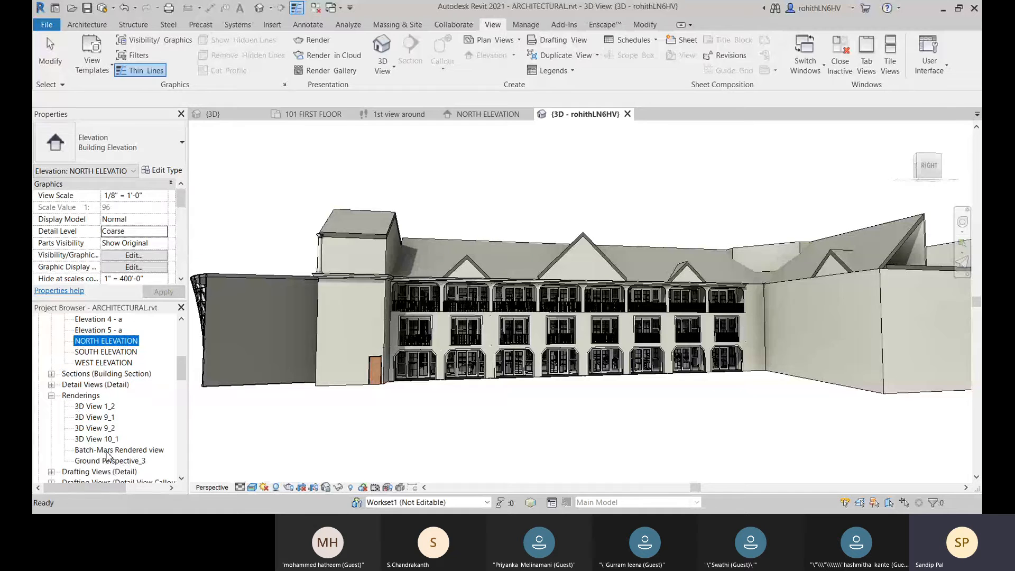
{"action": "double_click", "coordinate": [108, 450]}
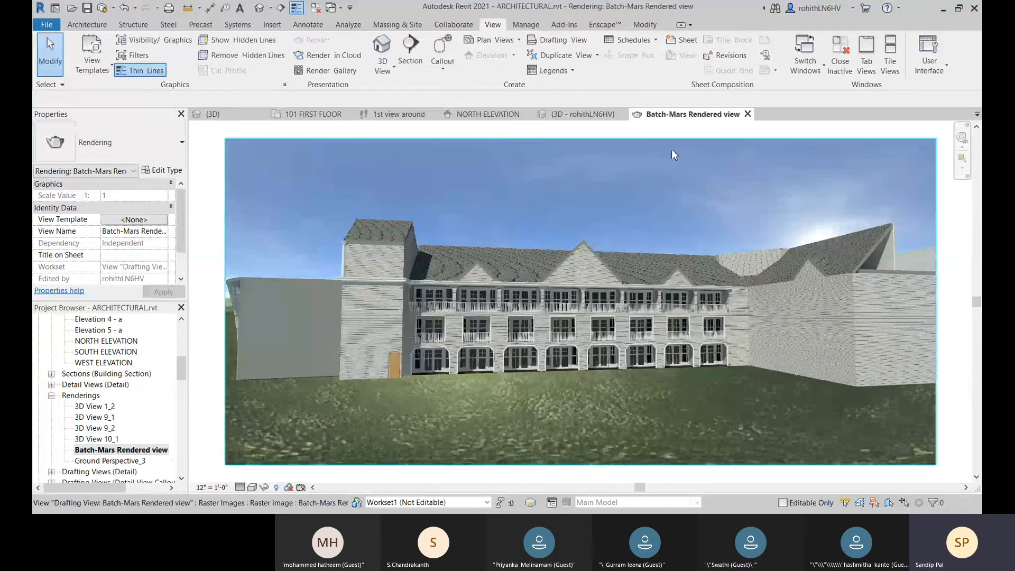
Step: Enlarge the rendered raster image slightly from its upper corners to a scale of about 1.013, and deselect it
{"action": "left_click", "coordinate": [793, 144]}
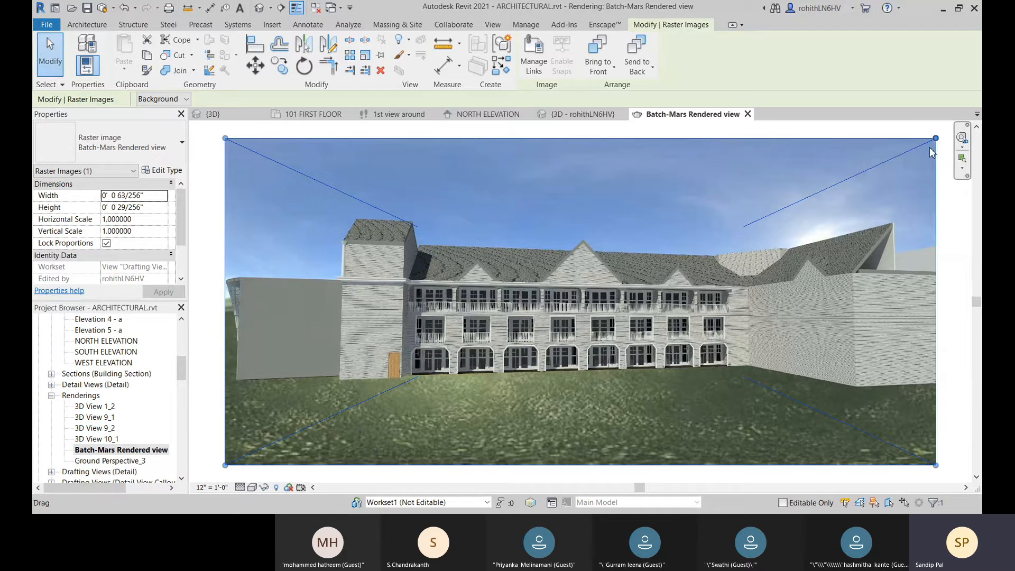
{"action": "left_click_drag", "start_coordinate": [226, 139], "coordinate": [219, 135]}
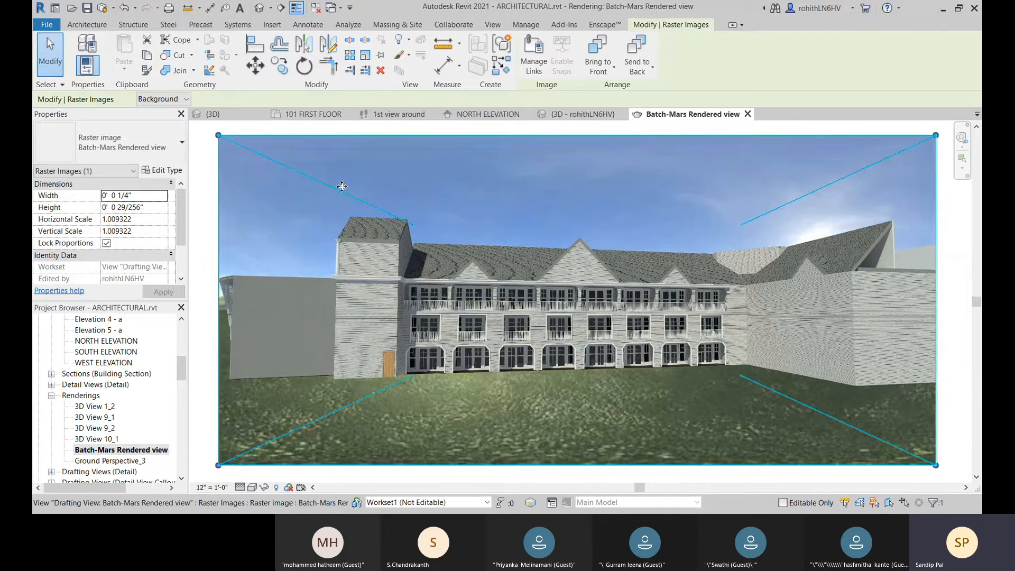
{"action": "left_click_drag", "start_coordinate": [936, 136], "coordinate": [939, 134]}
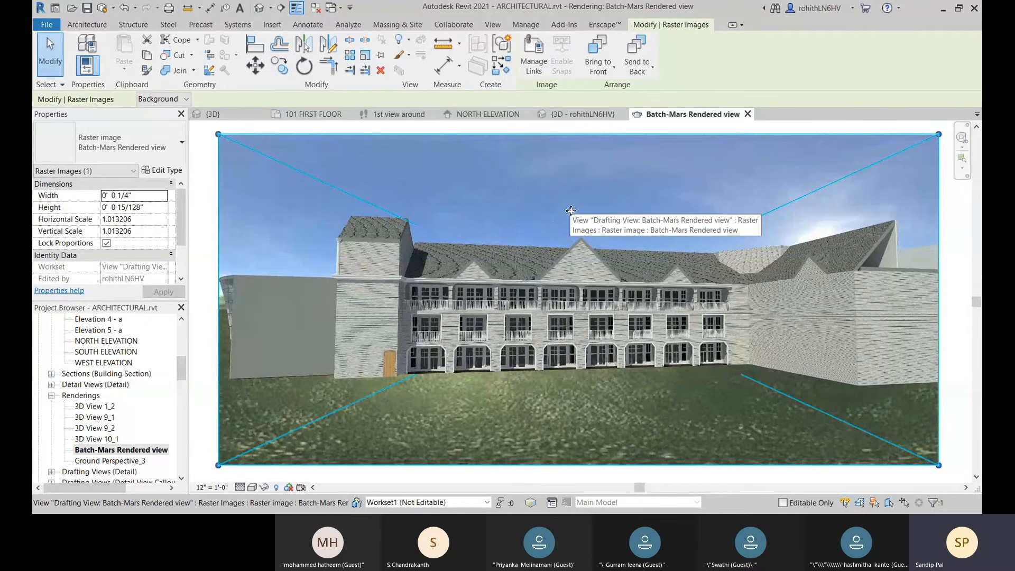
{"action": "left_click", "coordinate": [206, 185]}
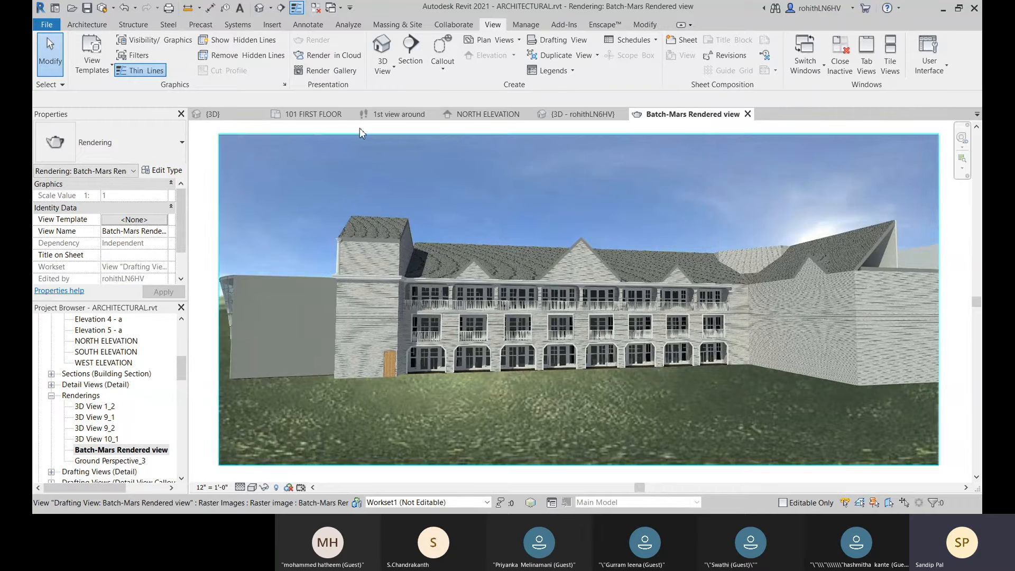
Step: Start Render in Cloud and continue past its welcome page to the render settings
{"action": "left_click", "coordinate": [332, 55]}
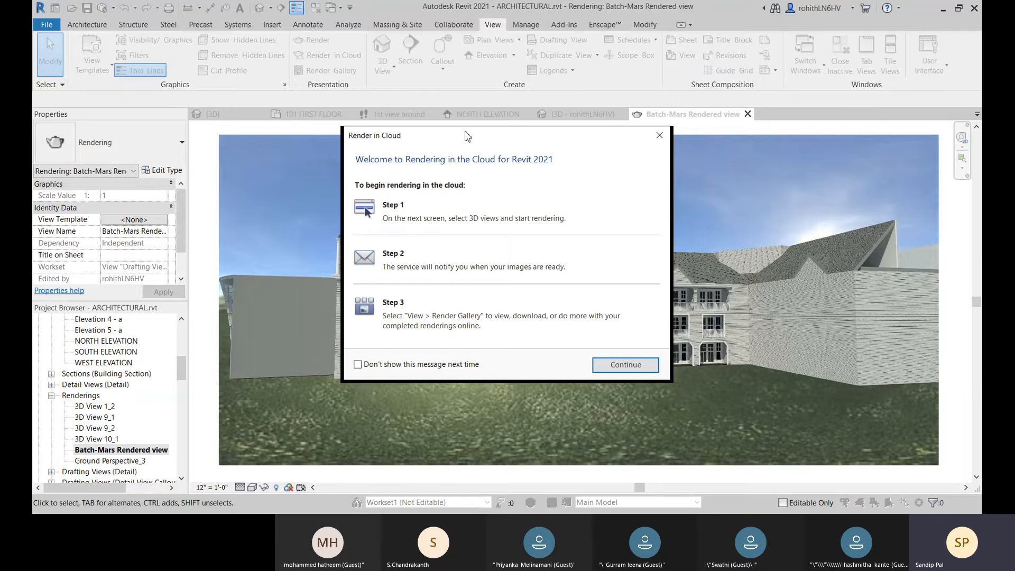
{"action": "left_click_drag", "start_coordinate": [467, 136], "coordinate": [516, 127]}
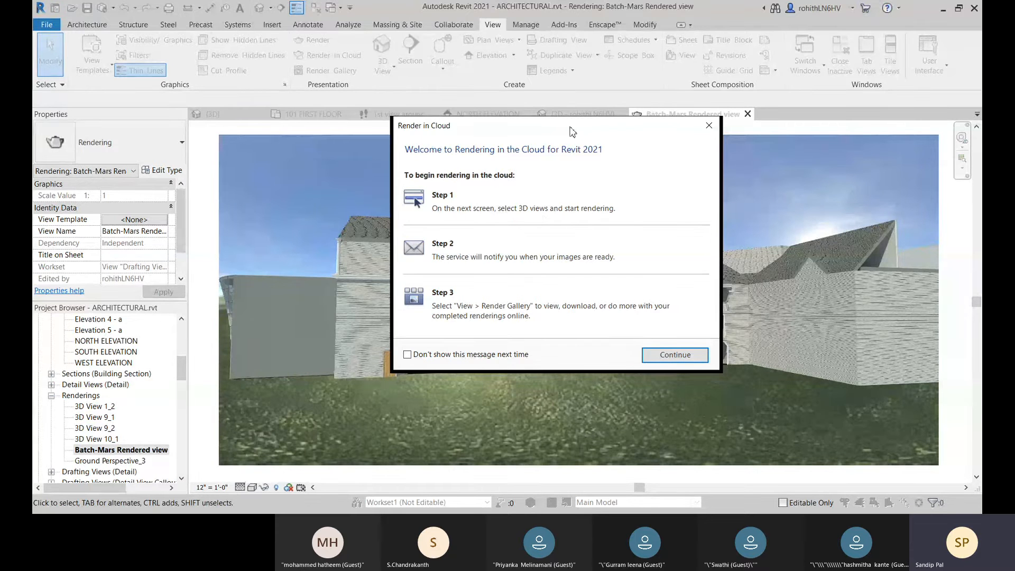
{"action": "left_click_drag", "start_coordinate": [573, 131], "coordinate": [578, 109]}
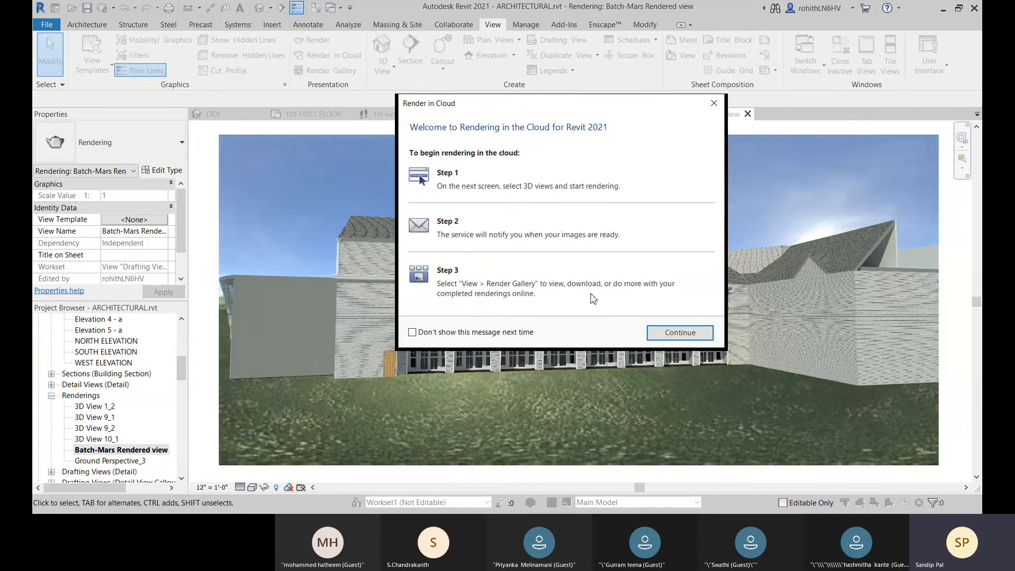
{"action": "left_click", "coordinate": [670, 335]}
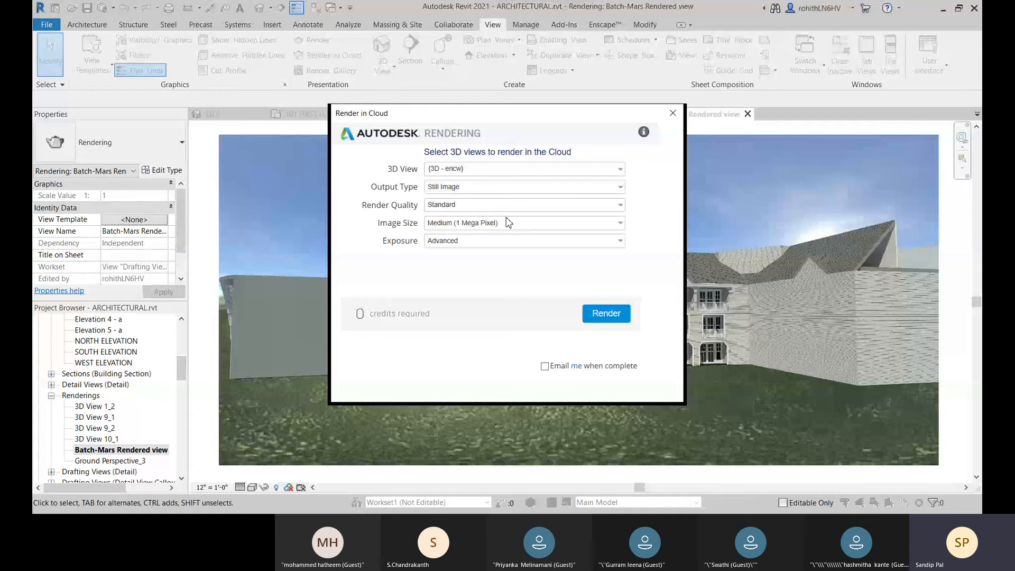
Step: Choose only the signed-in user's own 3D view for cloud rendering, with Still Image as the output type
{"action": "left_click", "coordinate": [478, 170]}
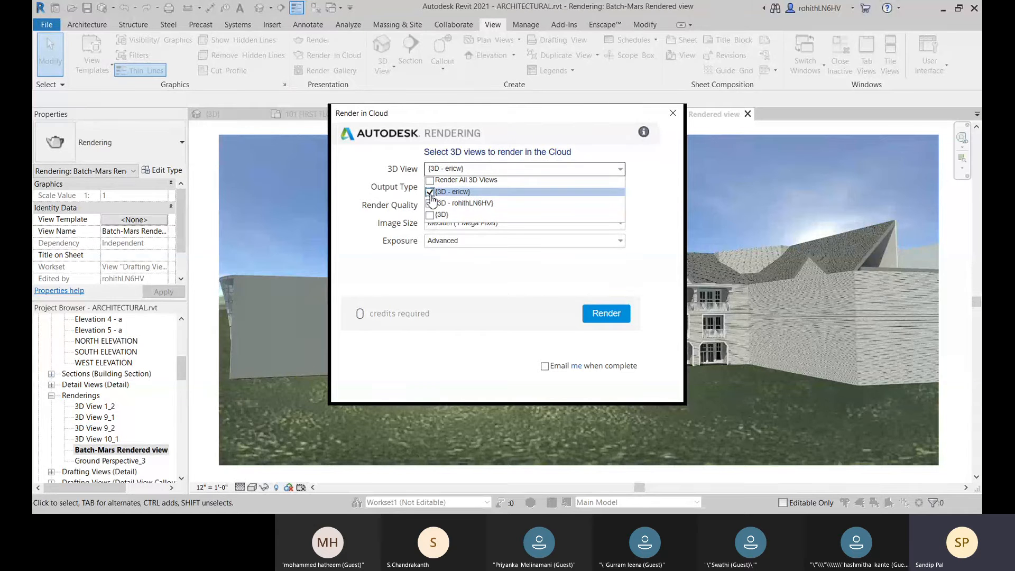
{"action": "left_click", "coordinate": [430, 203]}
{"action": "left_click", "coordinate": [429, 192]}
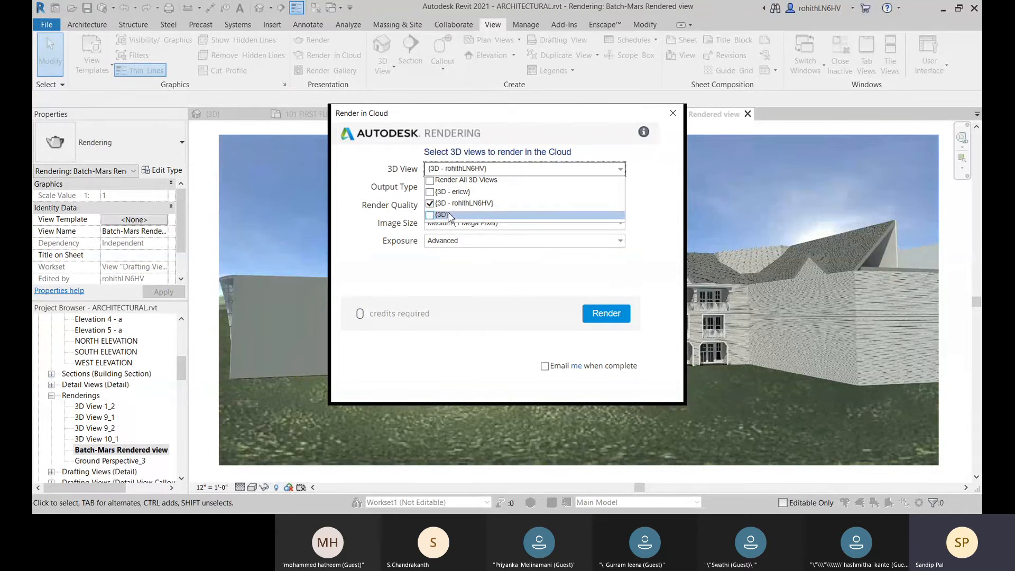
{"action": "left_click", "coordinate": [415, 203]}
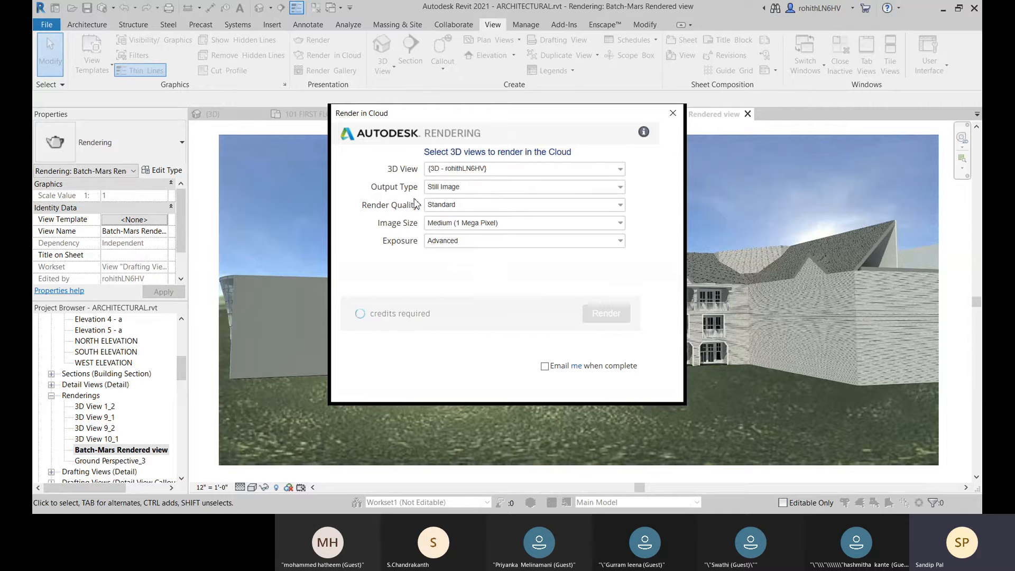
{"action": "left_click", "coordinate": [486, 188]}
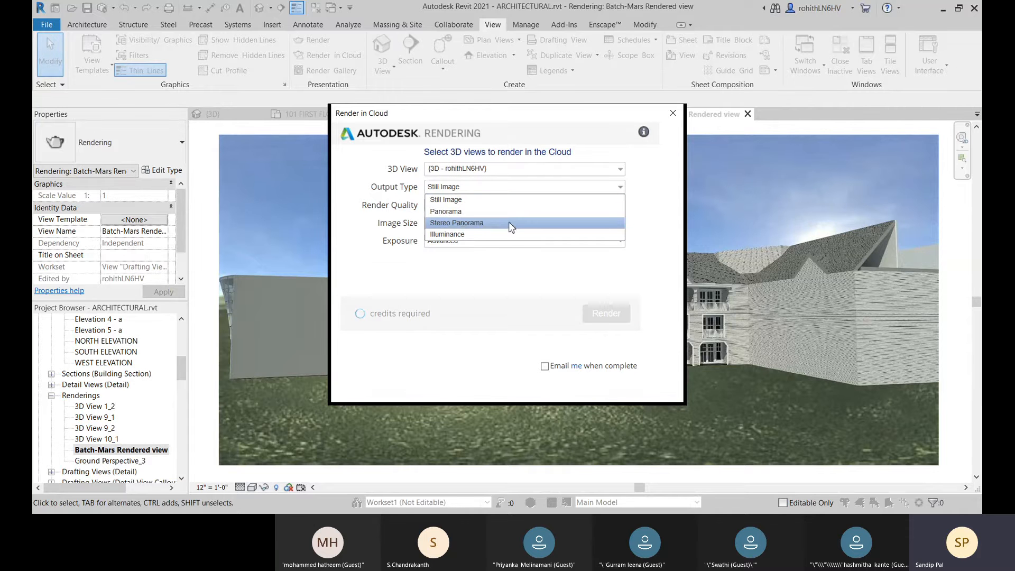
{"action": "left_click", "coordinate": [485, 201]}
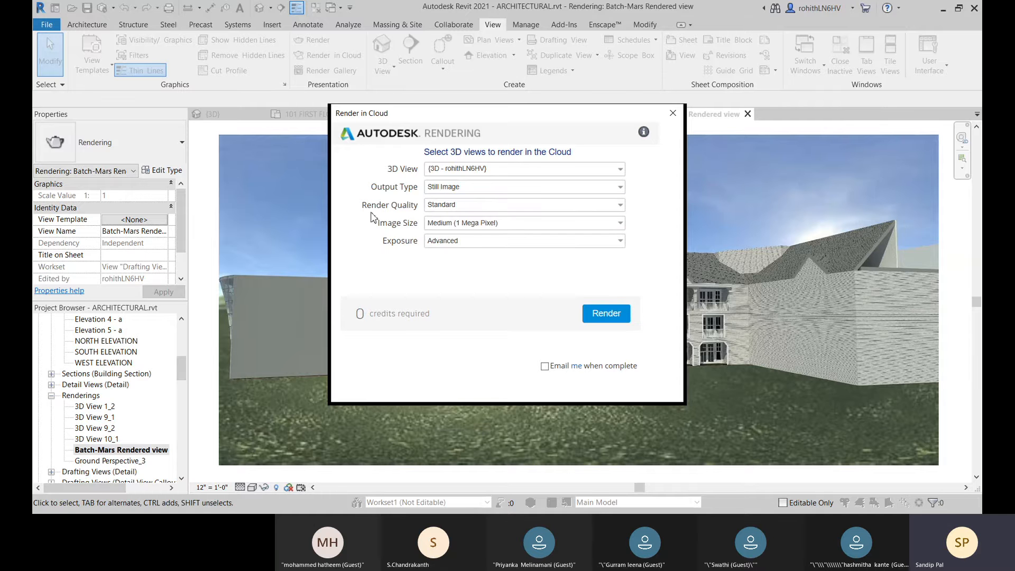
Step: Set the cloud render quality to Final and the image size to Extra Large (9 Mega Pixel)
{"action": "left_click", "coordinate": [449, 206]}
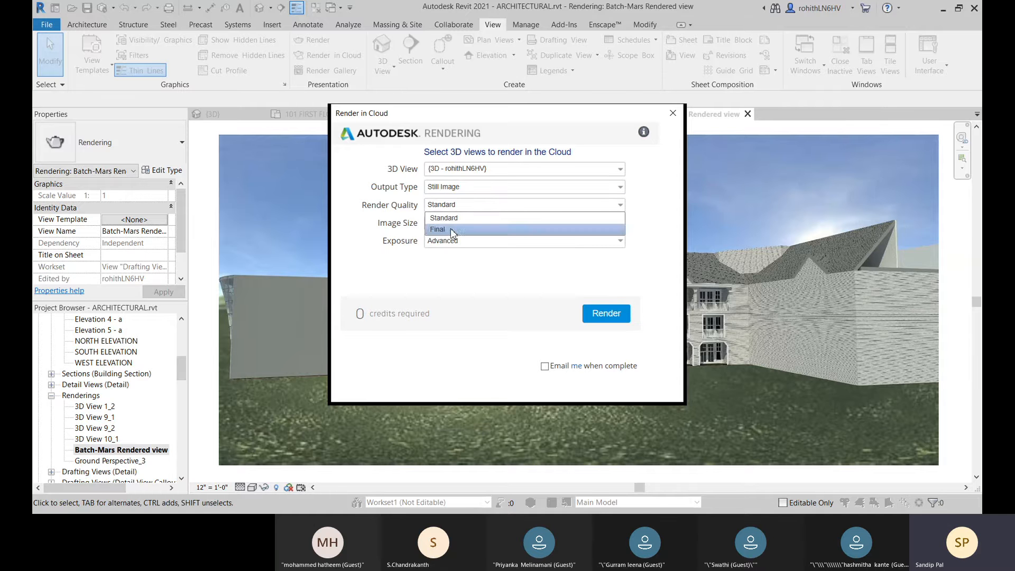
{"action": "left_click", "coordinate": [451, 229]}
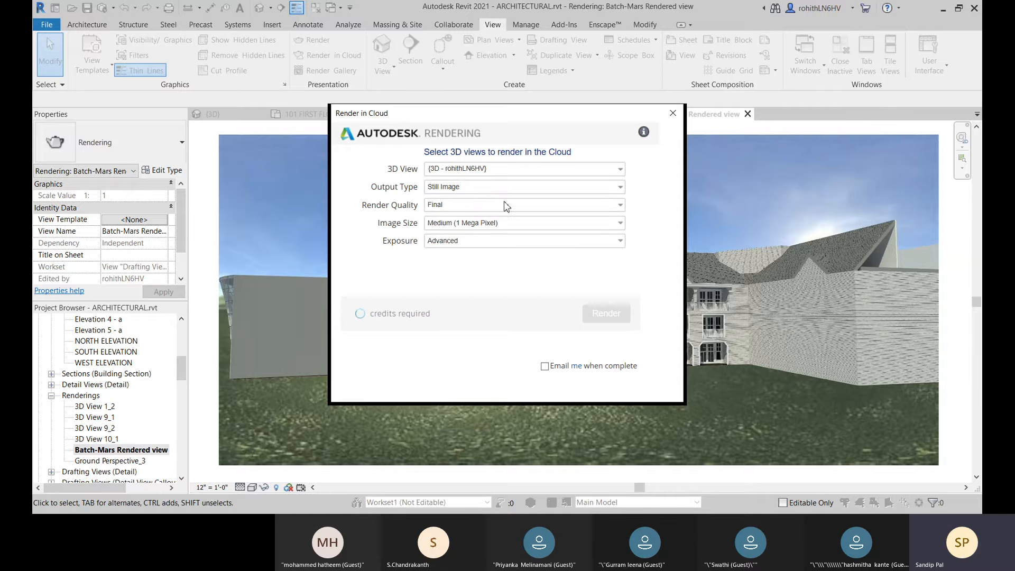
{"action": "left_click", "coordinate": [489, 224]}
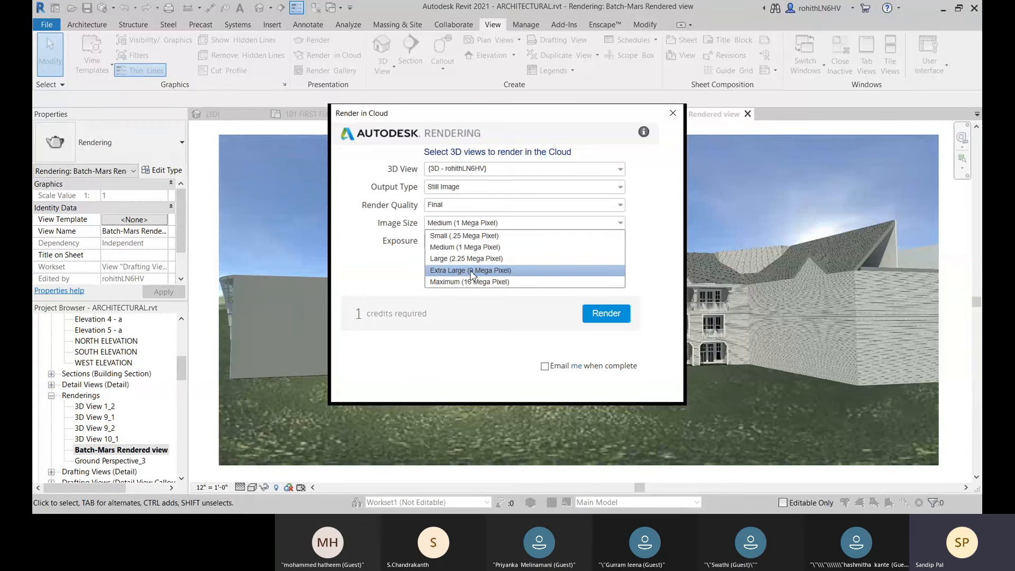
{"action": "left_click", "coordinate": [508, 271]}
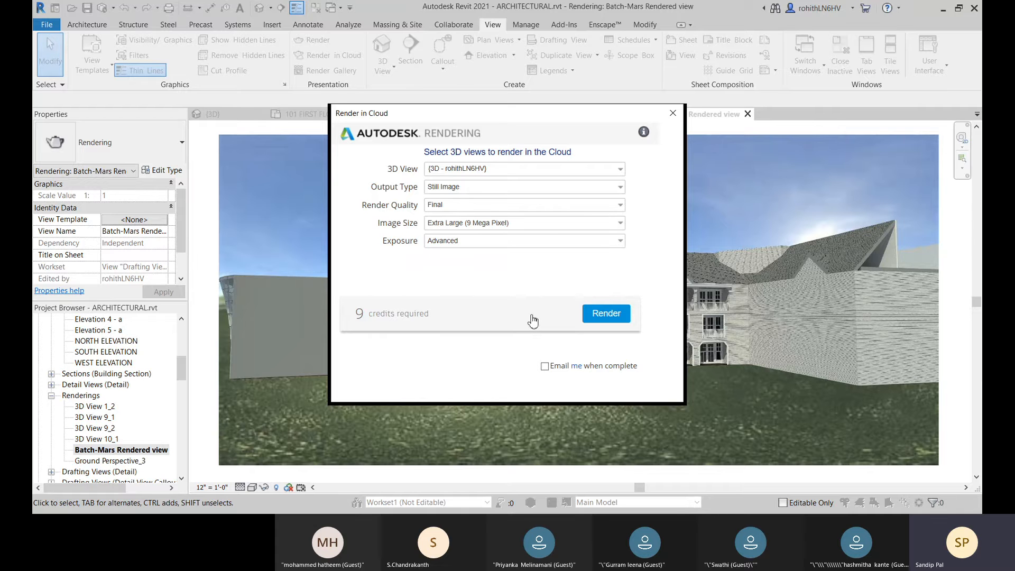
Step: Set the cloud rendering to Native exposure, Standard render quality and Small (.25 Mega Pixel) image size
{"action": "left_click", "coordinate": [475, 242]}
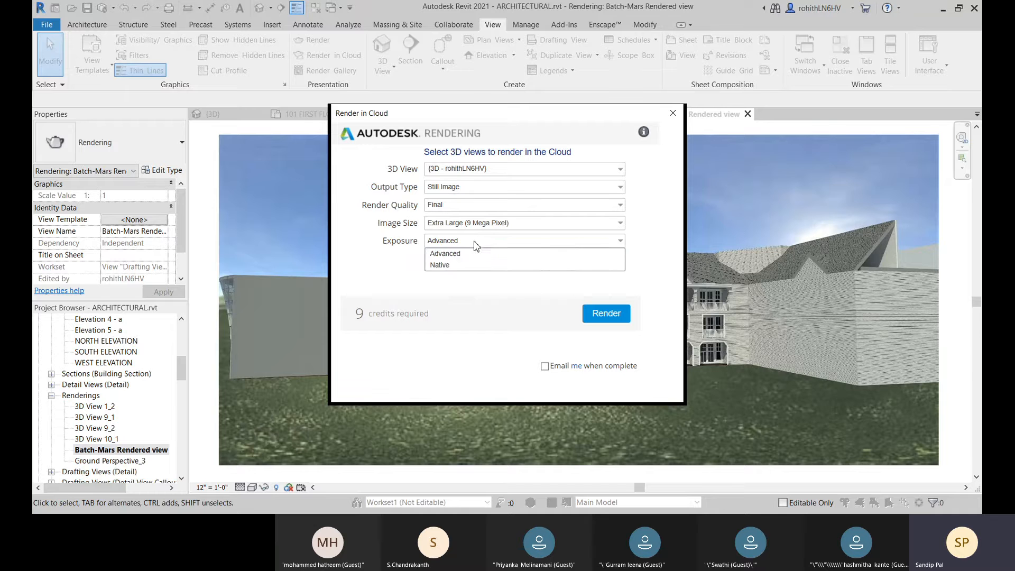
{"action": "left_click", "coordinate": [458, 267]}
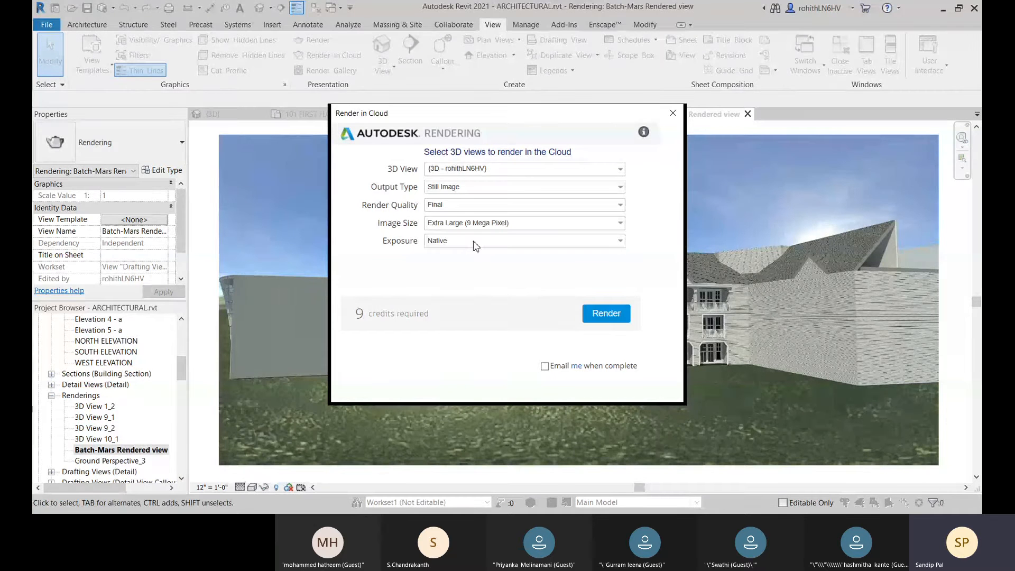
{"action": "left_click", "coordinate": [460, 206]}
{"action": "left_click", "coordinate": [458, 218]}
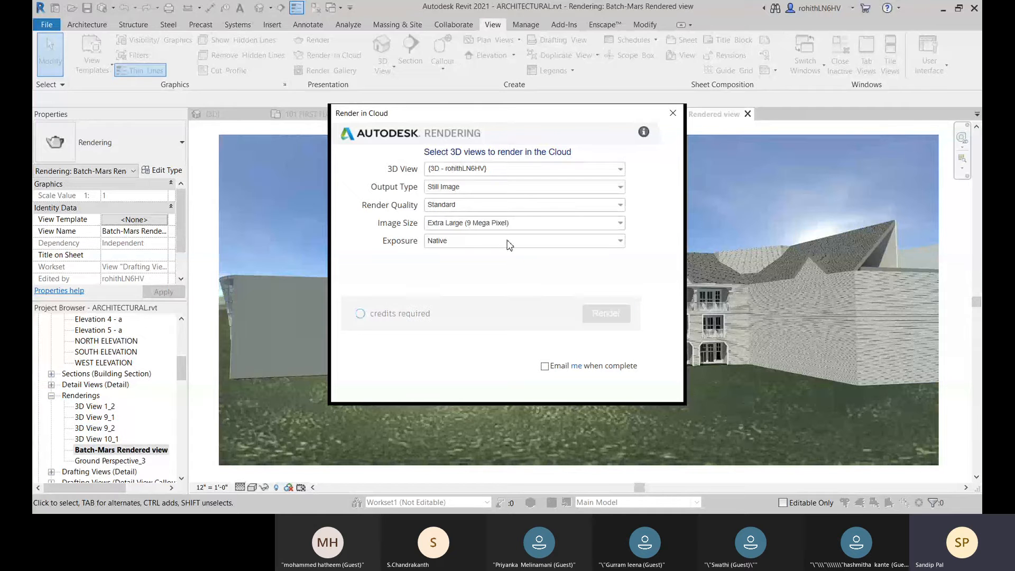
{"action": "left_click", "coordinate": [498, 227]}
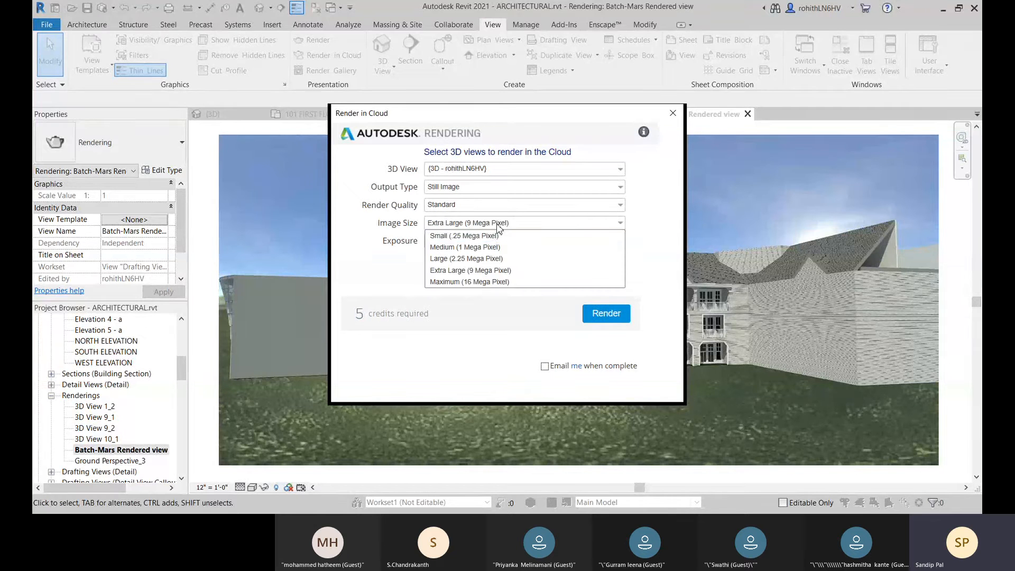
{"action": "left_click", "coordinate": [476, 235]}
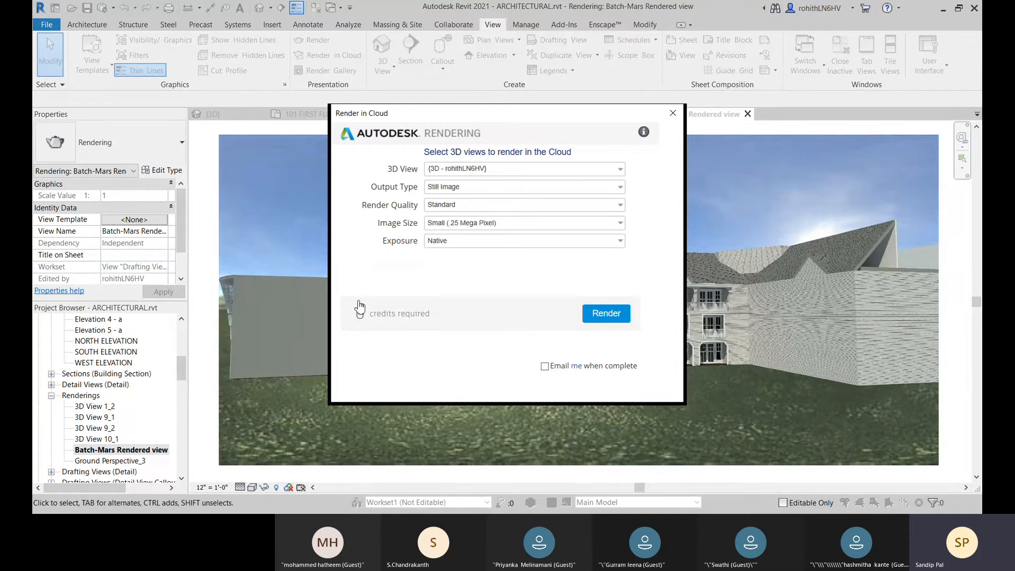
Step: Try the Large (2.25 Mega Pixel) image size for the cloud rendering, then return it to Medium (1 Mega Pixel)
{"action": "left_click", "coordinate": [479, 227]}
{"action": "left_click", "coordinate": [479, 249]}
{"action": "left_click", "coordinate": [512, 225]}
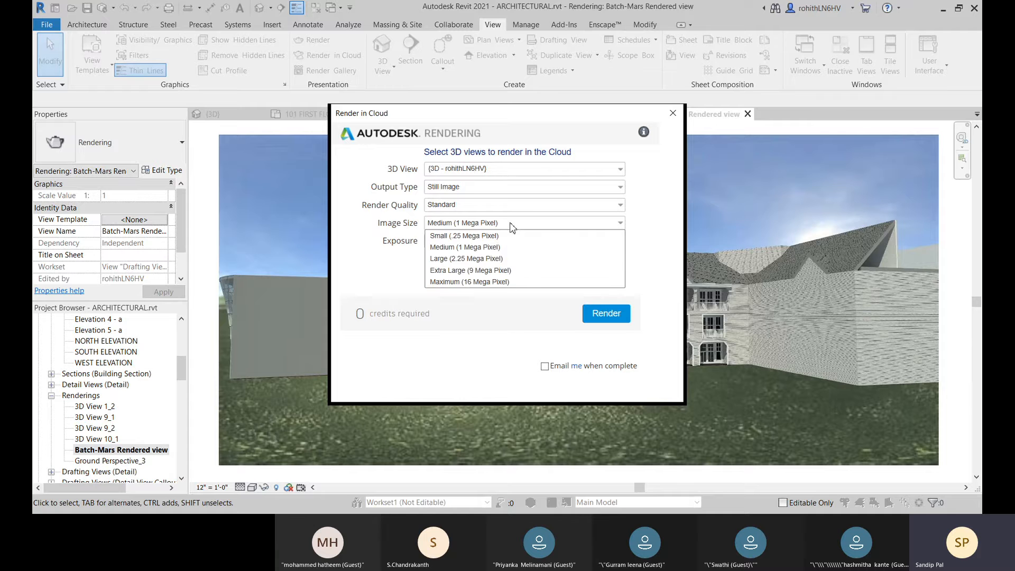
{"action": "left_click", "coordinate": [464, 259]}
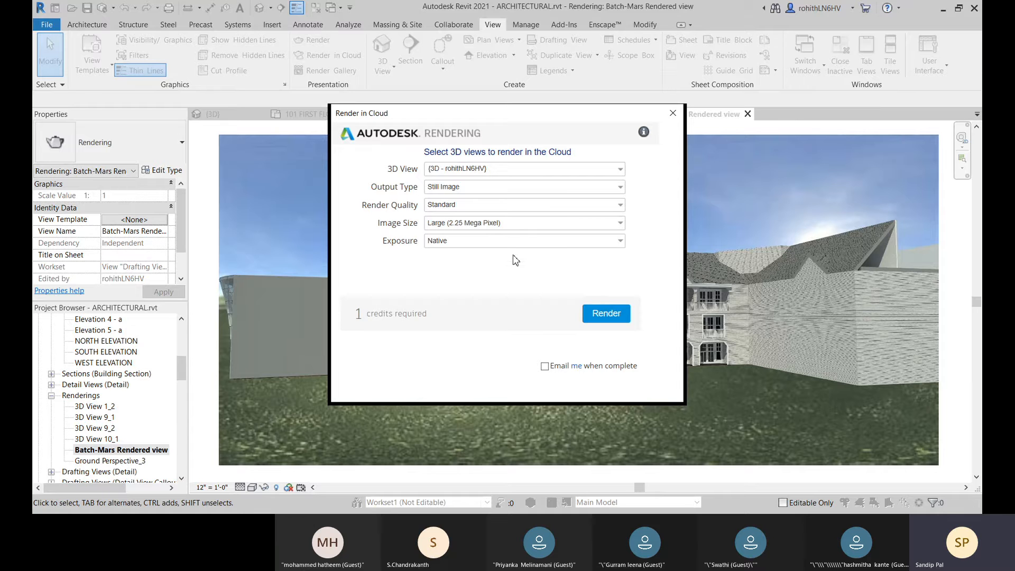
{"action": "left_click", "coordinate": [512, 224]}
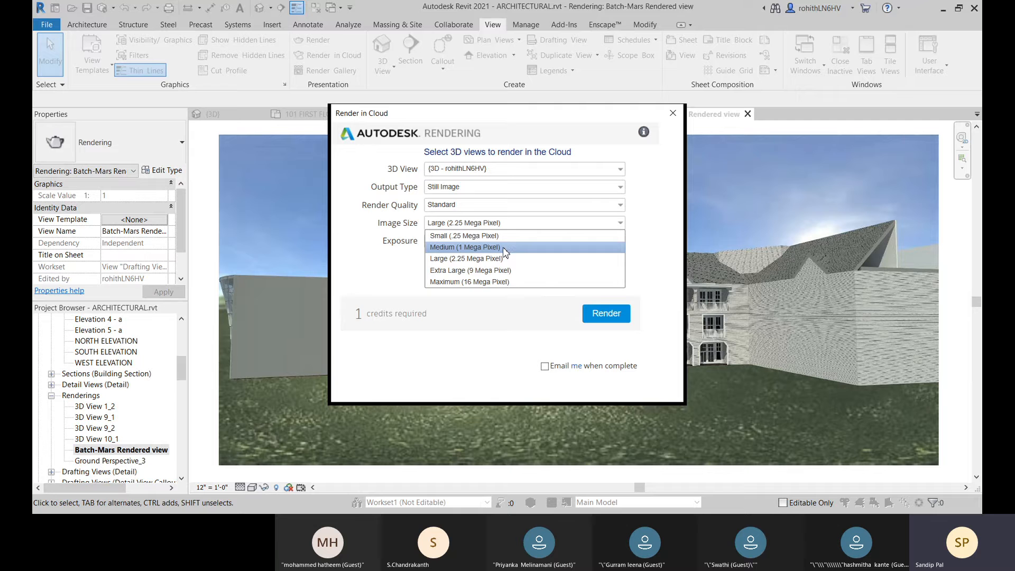
{"action": "left_click", "coordinate": [503, 247]}
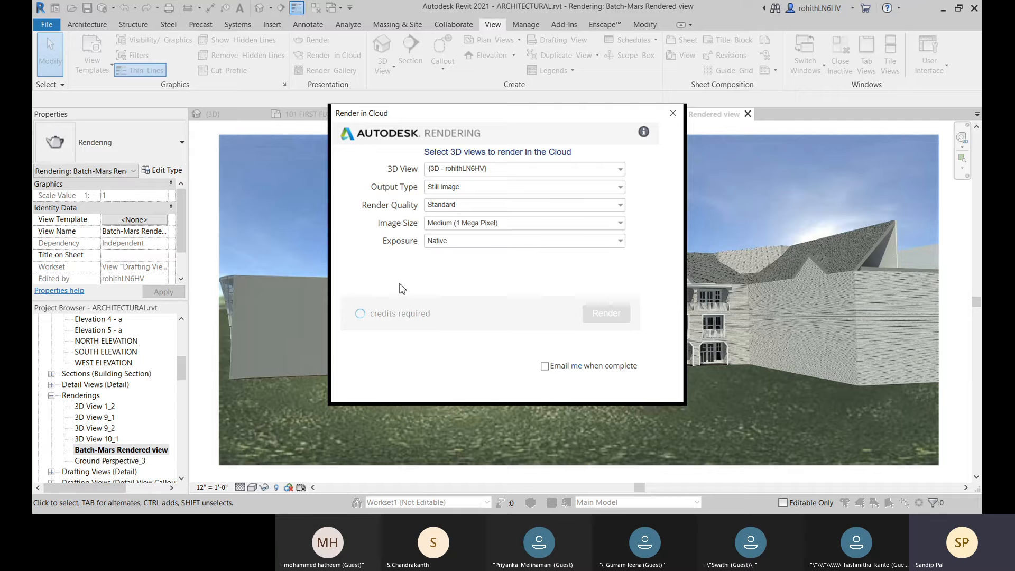
Step: Set the cloud rendering's exposure to Advanced, check the service information and close the setup without rendering
{"action": "left_click", "coordinate": [487, 245]}
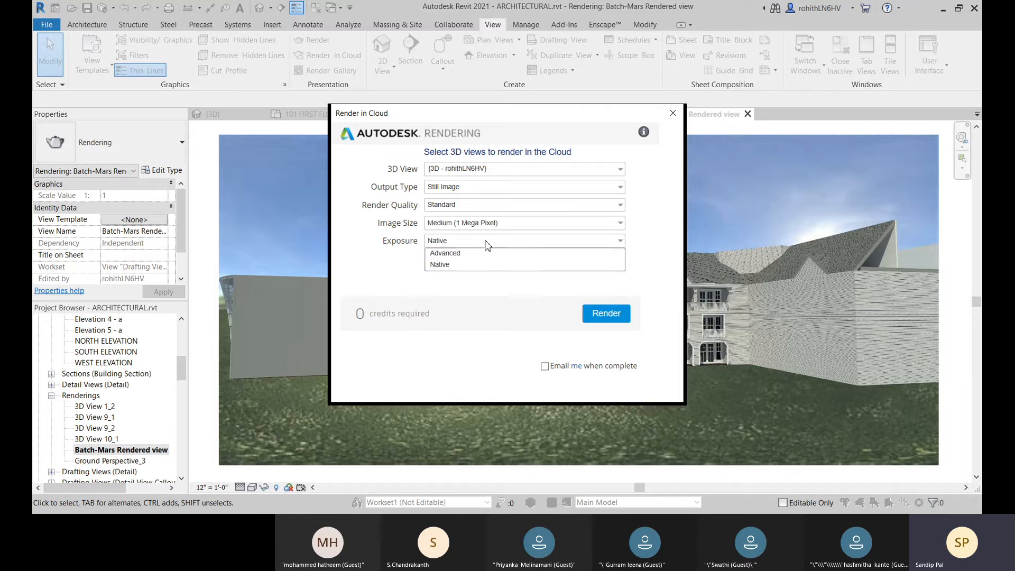
{"action": "left_click", "coordinate": [479, 259]}
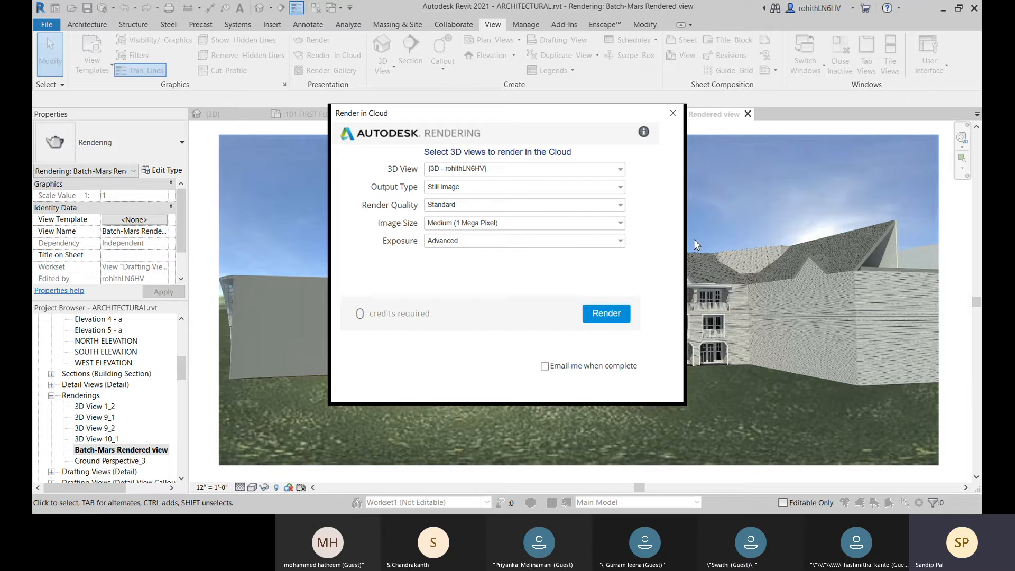
{"action": "mouse_move", "coordinate": [645, 133]}
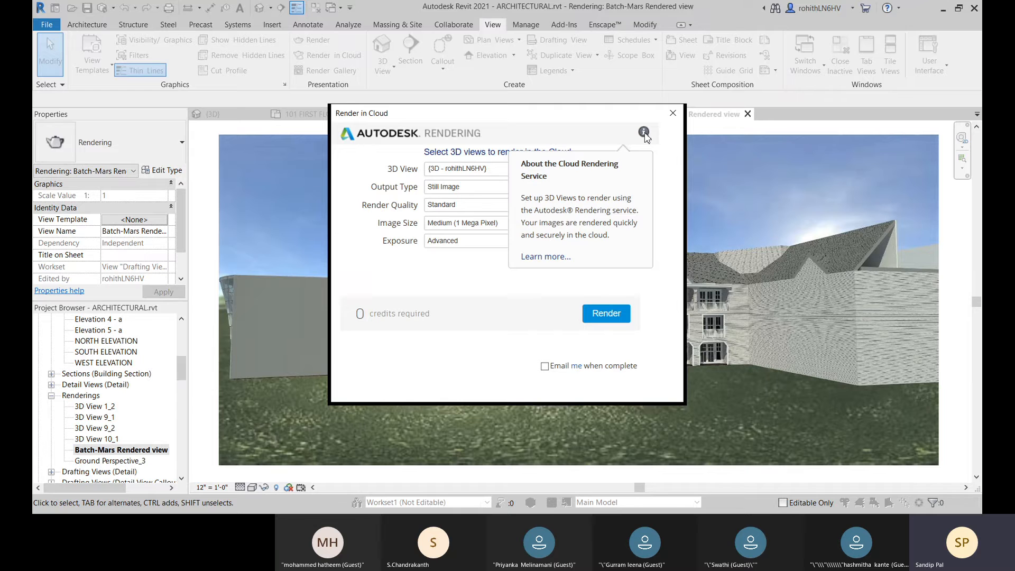
{"action": "left_click", "coordinate": [673, 113]}
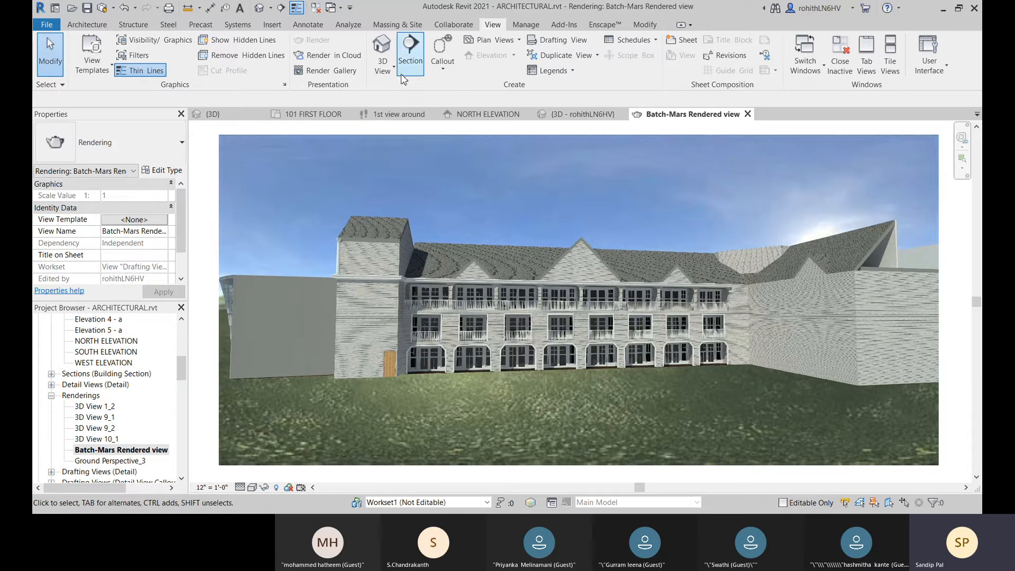
{"action": "left_click", "coordinate": [382, 66]}
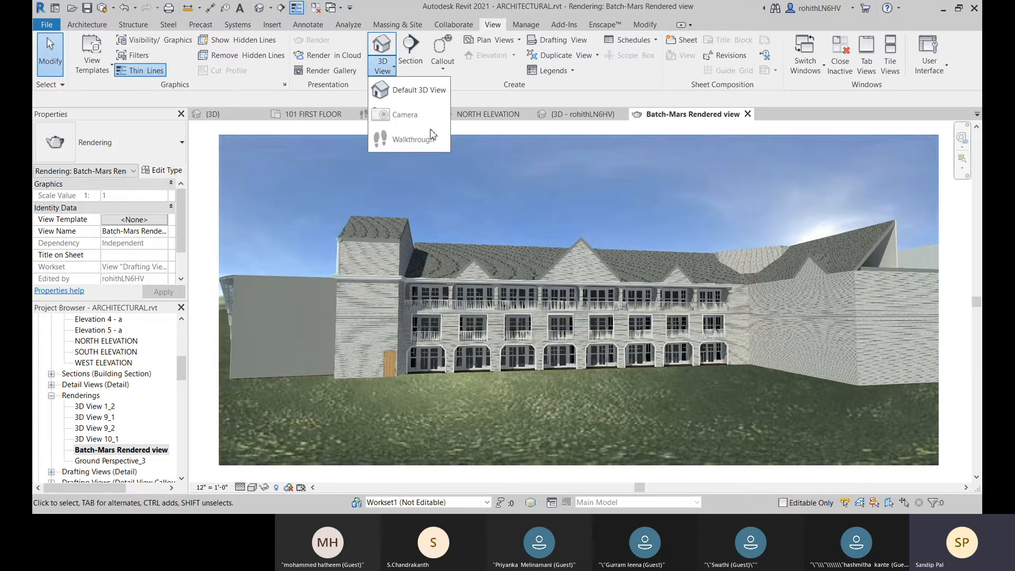
{"action": "left_click", "coordinate": [470, 94]}
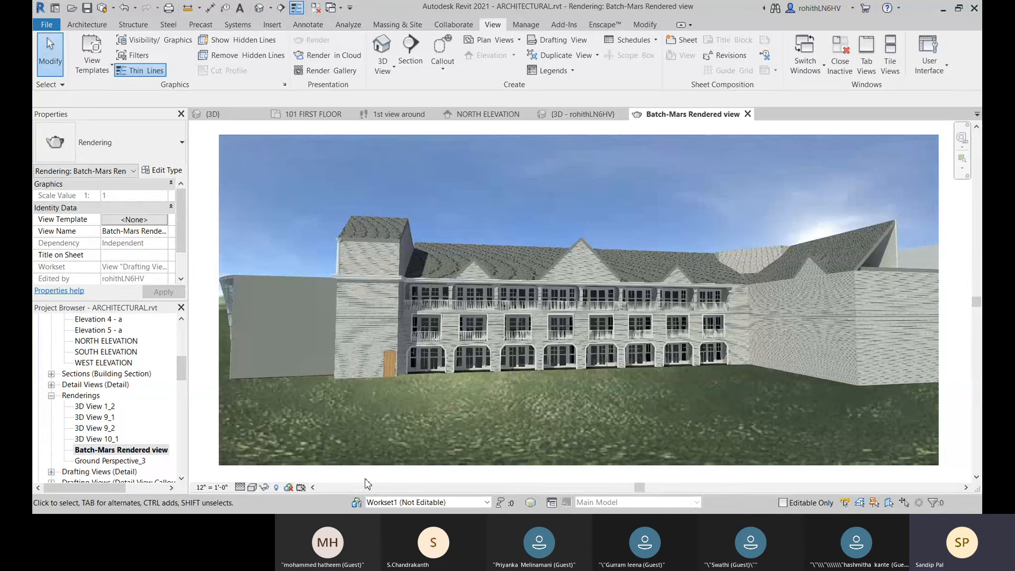
Step: Start an image export and set its export range to Selected views/sheets
{"action": "left_click", "coordinate": [46, 24]}
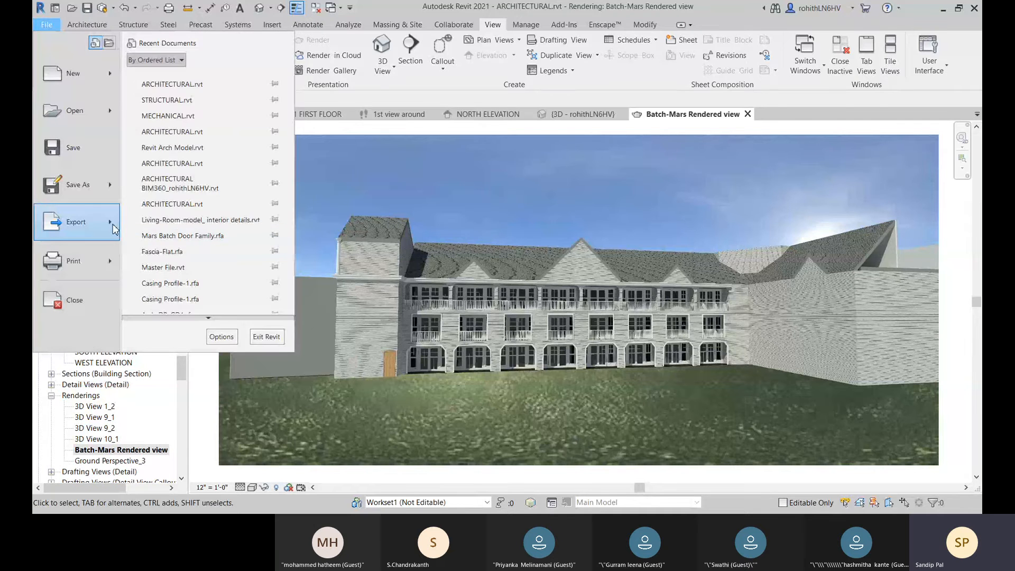
{"action": "mouse_move", "coordinate": [121, 228]}
{"action": "scroll", "coordinate": [203, 312], "scroll_direction": "down", "scroll_amount": 4}
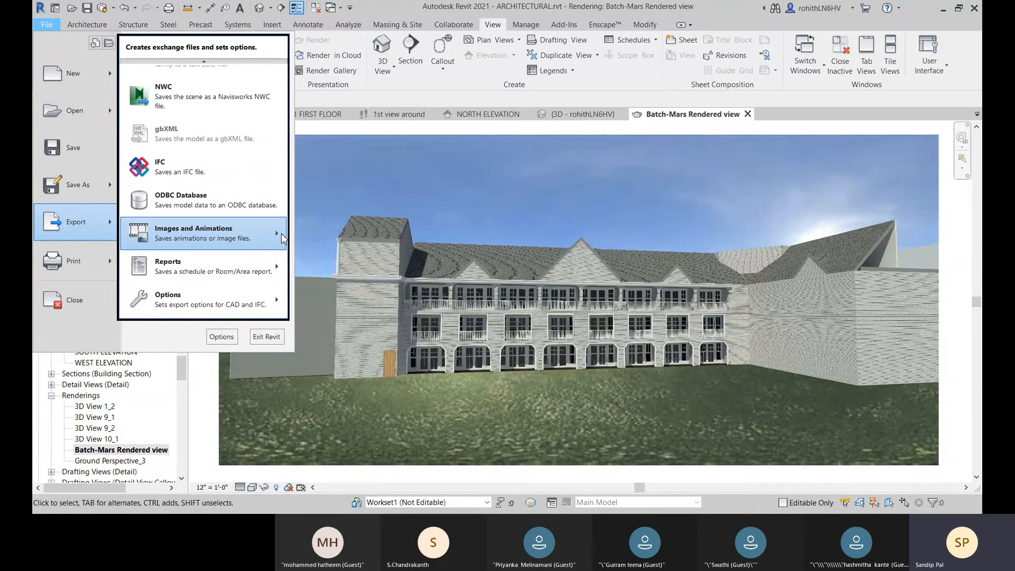
{"action": "mouse_move", "coordinate": [282, 238]}
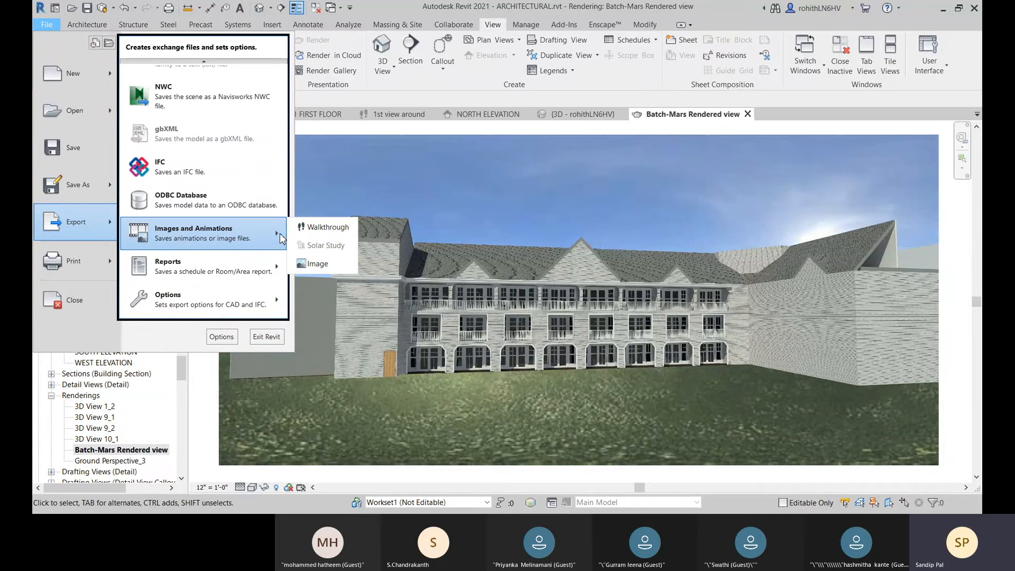
{"action": "left_click", "coordinate": [314, 265]}
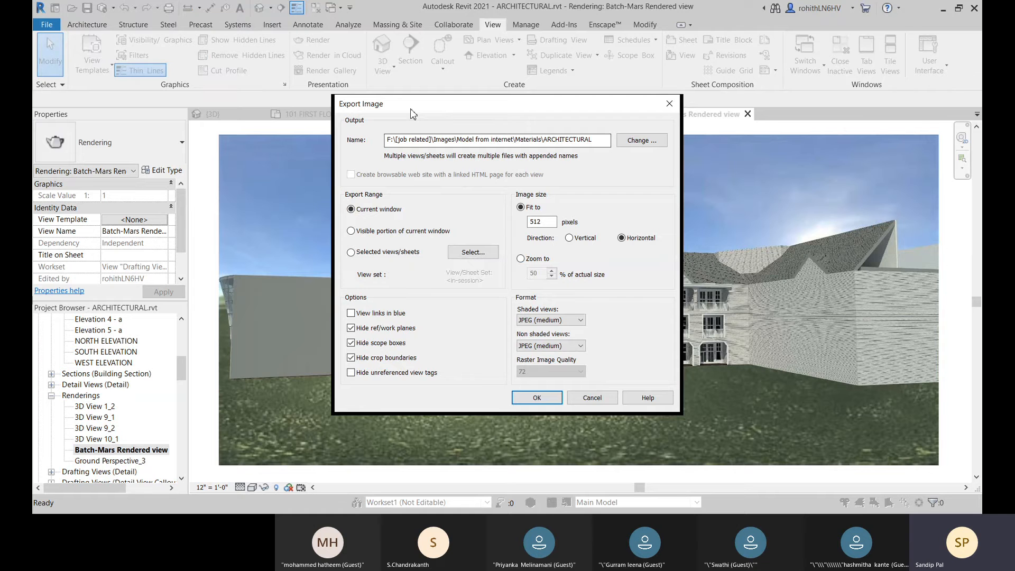
{"action": "left_click_drag", "start_coordinate": [412, 113], "coordinate": [388, 112]}
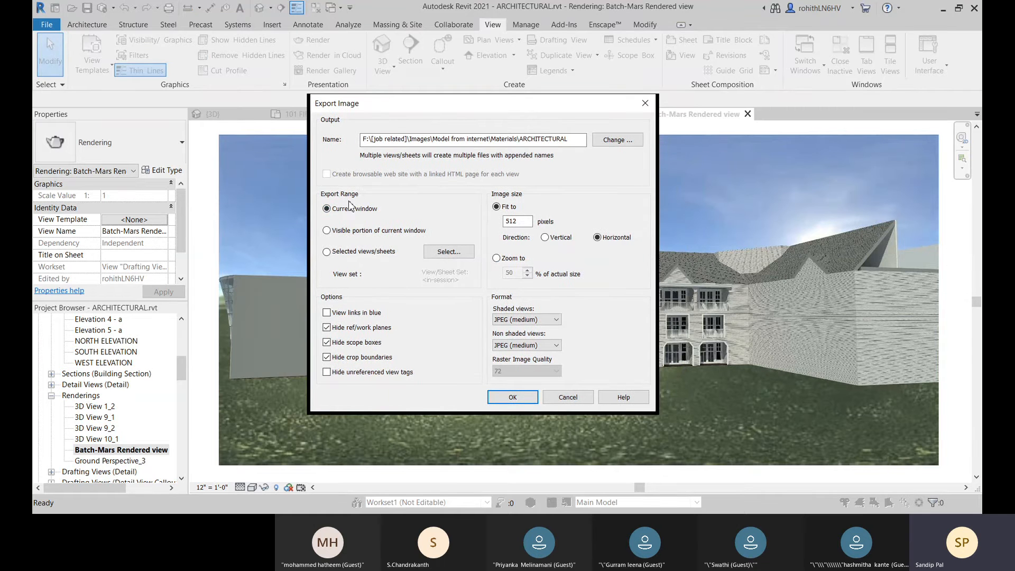
{"action": "left_click", "coordinate": [326, 252]}
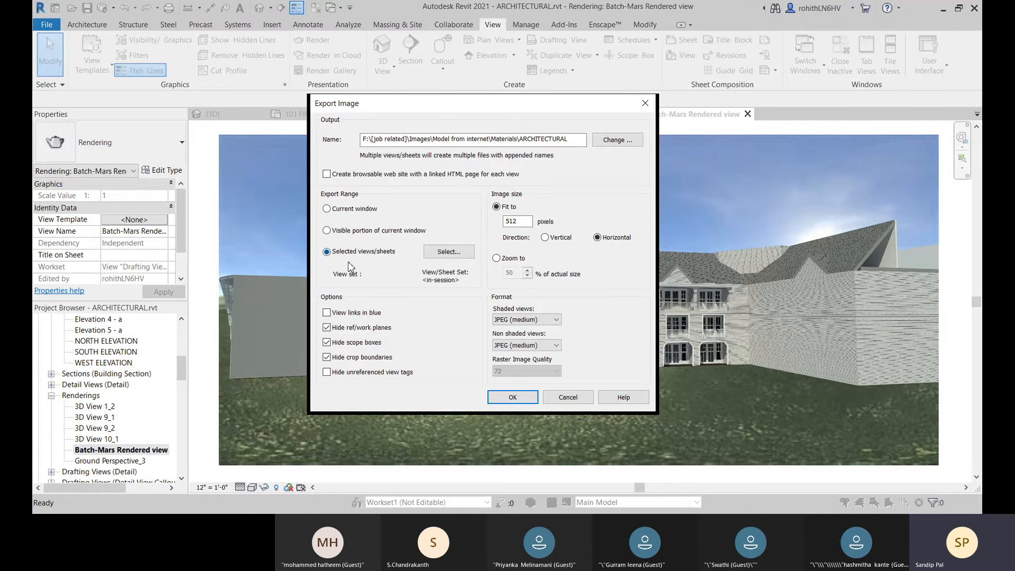
Step: Include the rendering Batch-Mars Rendered view in the image export's view/sheet set
{"action": "left_click", "coordinate": [459, 253]}
{"action": "scroll", "coordinate": [450, 305], "scroll_direction": "down", "scroll_amount": 10}
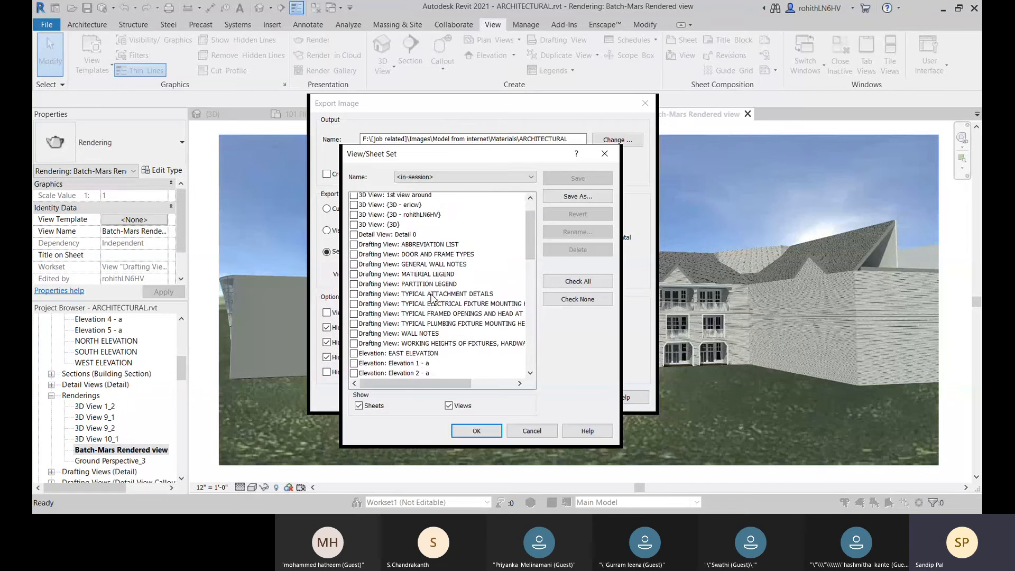
{"action": "scroll", "coordinate": [448, 305], "scroll_direction": "down", "scroll_amount": 3}
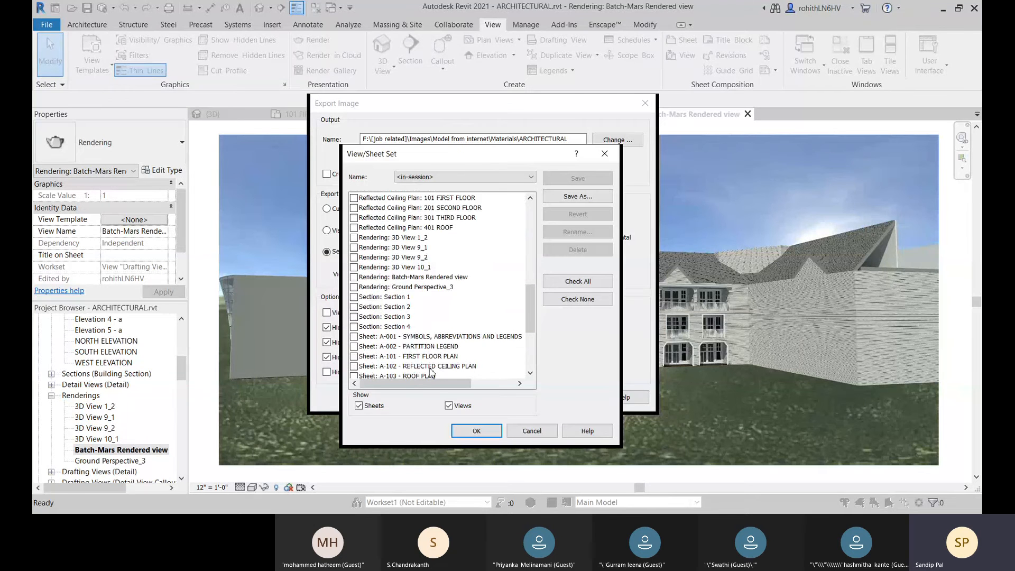
{"action": "left_click", "coordinate": [362, 278]}
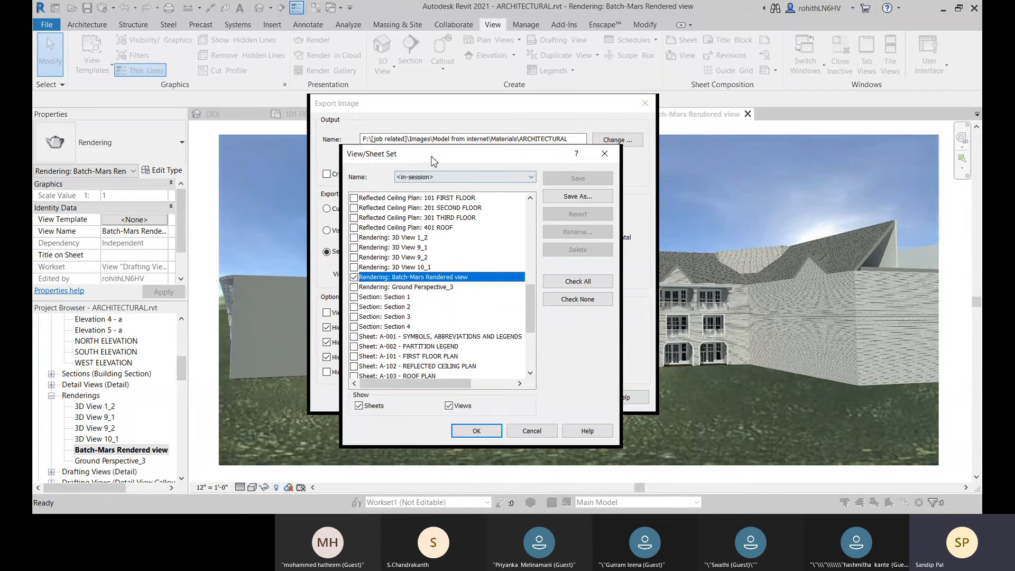
{"action": "left_click_drag", "start_coordinate": [432, 160], "coordinate": [409, 149]}
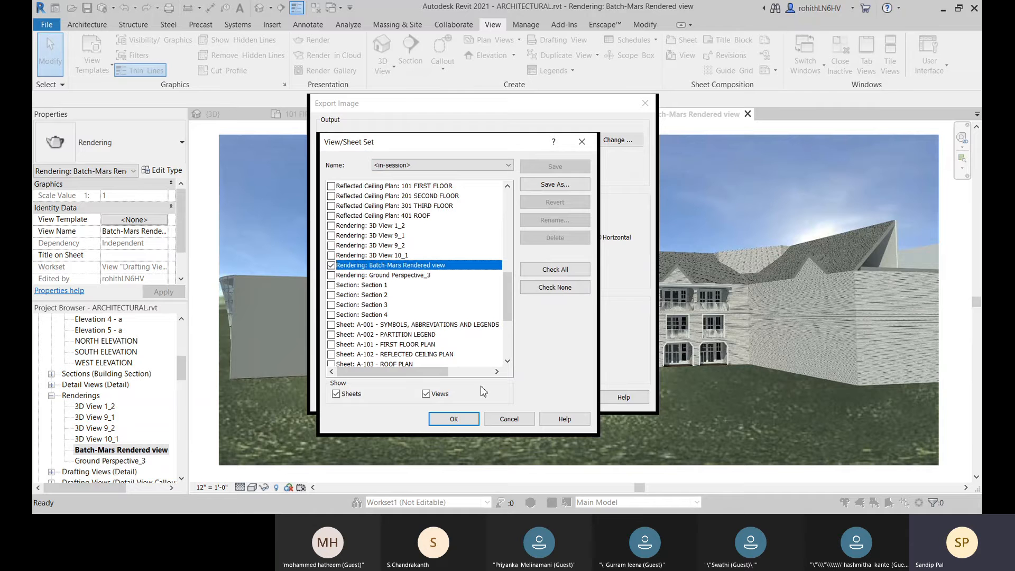
Step: Show only views, not sheets, in the view/sheet set list, and accept the selection without saving the settings for future sessions
{"action": "left_click", "coordinate": [426, 394]}
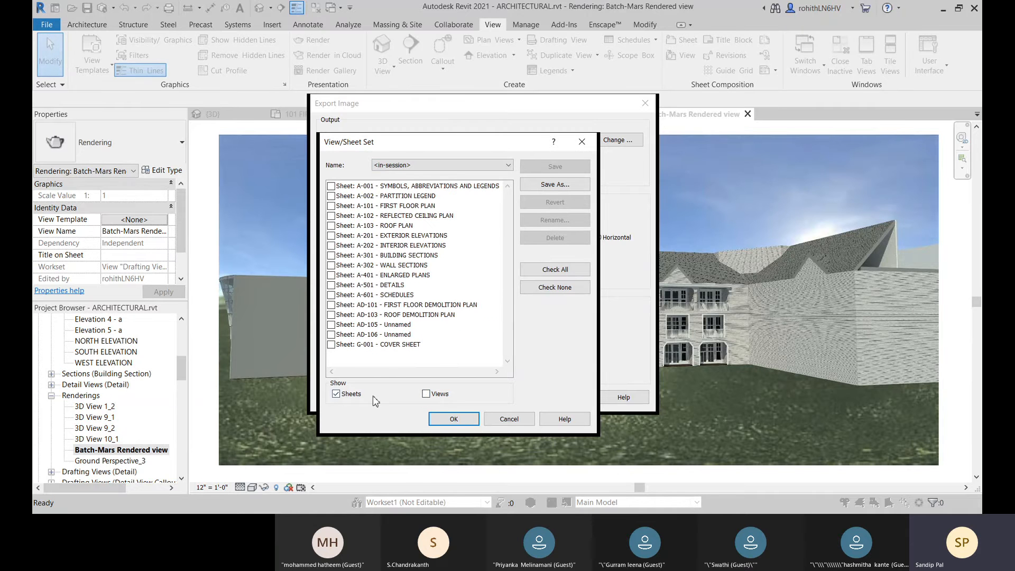
{"action": "left_click", "coordinate": [336, 394]}
{"action": "left_click", "coordinate": [426, 394]}
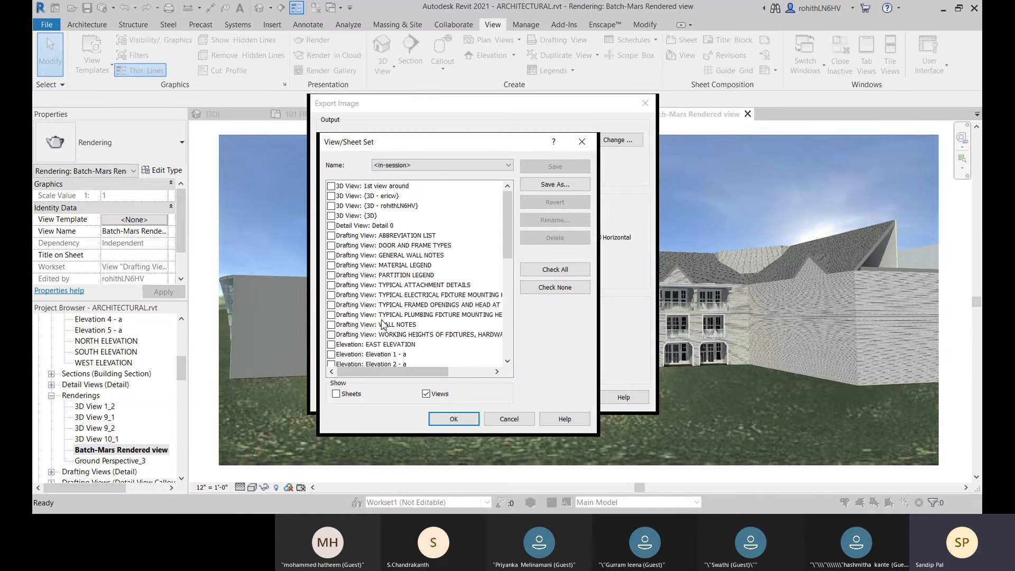
{"action": "scroll", "coordinate": [399, 312], "scroll_direction": "down", "scroll_amount": 3}
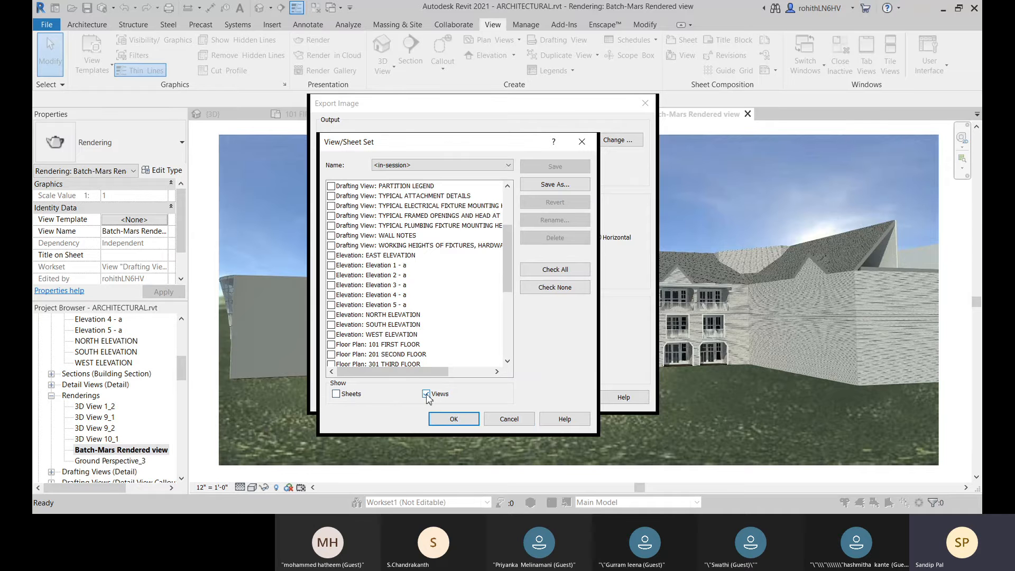
{"action": "scroll", "coordinate": [423, 306], "scroll_direction": "down", "scroll_amount": 3}
{"action": "scroll", "coordinate": [420, 301], "scroll_direction": "down", "scroll_amount": 3}
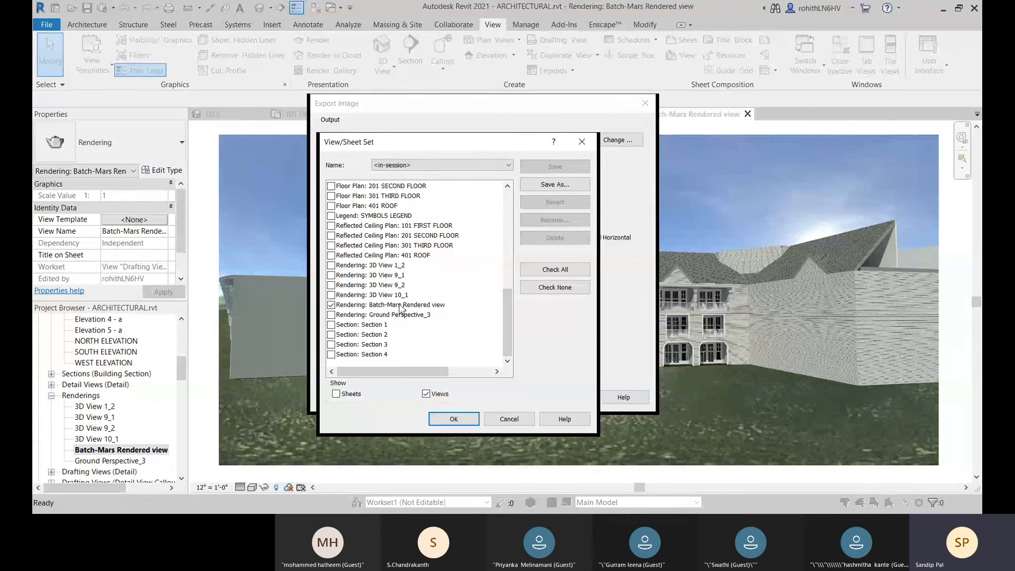
{"action": "left_click", "coordinate": [454, 418]}
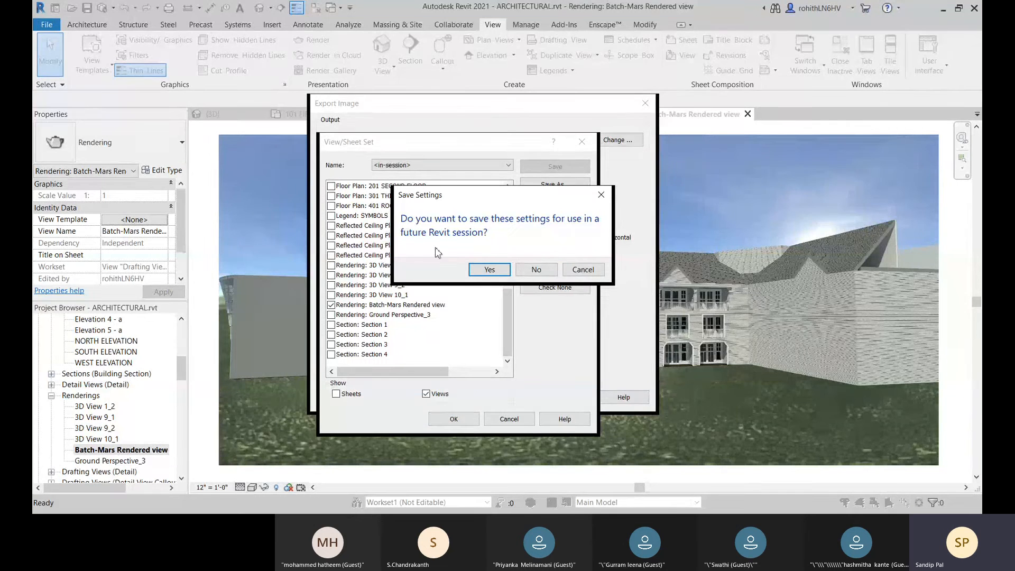
{"action": "left_click", "coordinate": [536, 271]}
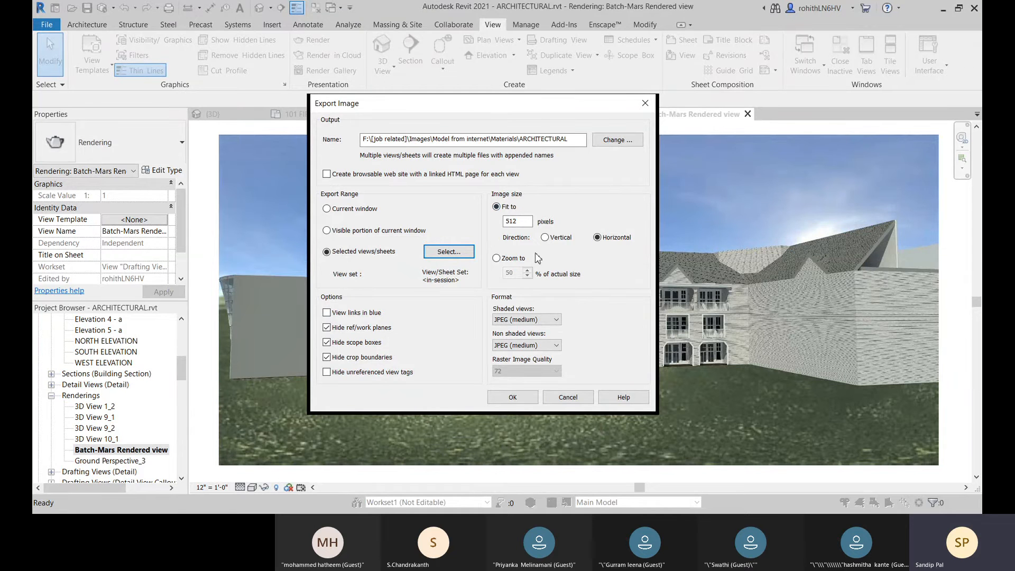
Step: Set the exported image size to zoom to 100 % of actual size, with JPEG (medium) for shaded views
{"action": "left_click", "coordinate": [498, 259]}
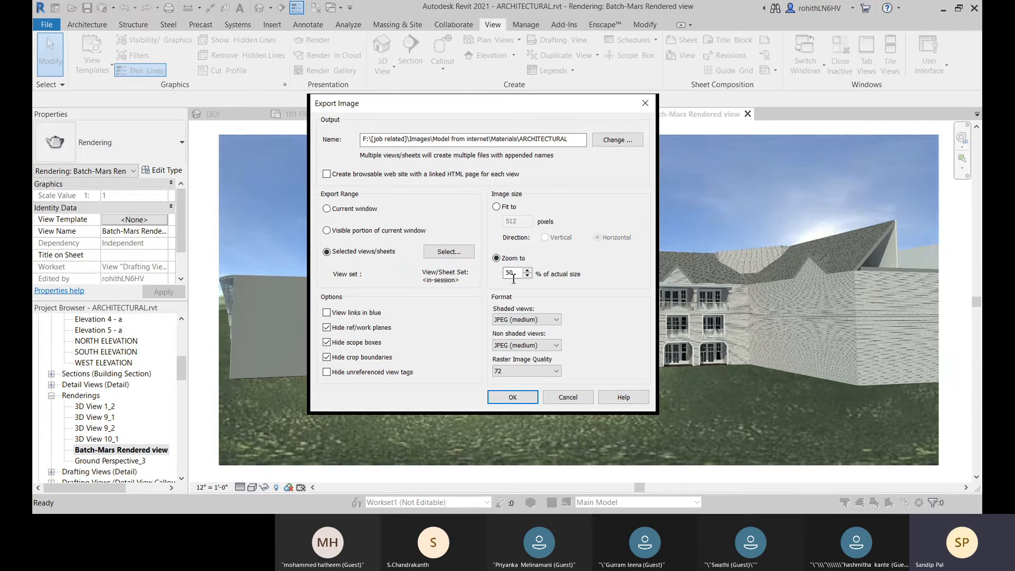
{"action": "double_click", "coordinate": [511, 273]}
{"action": "type", "text": "100"}
{"action": "left_click", "coordinate": [543, 321]}
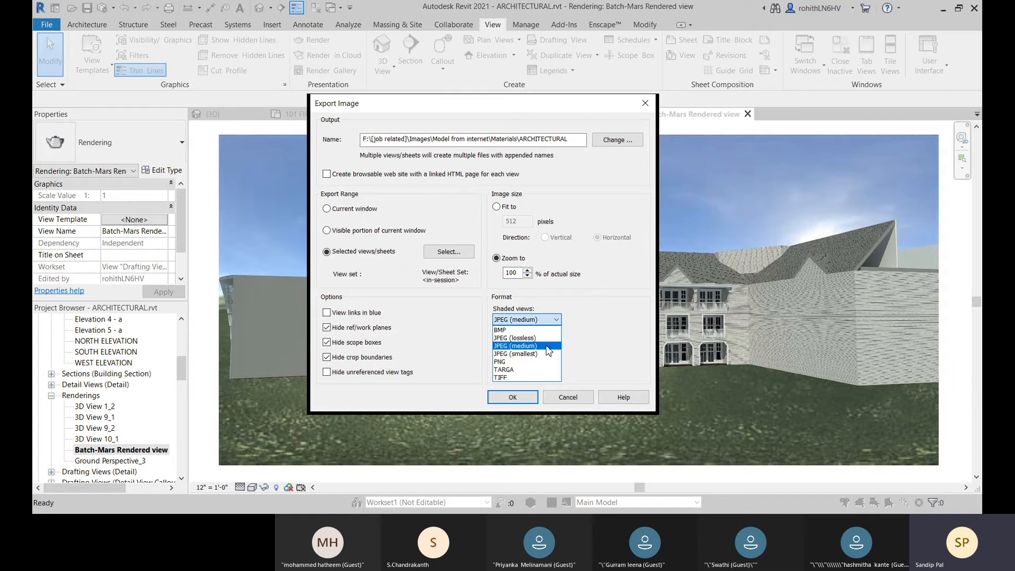
{"action": "left_click", "coordinate": [529, 346]}
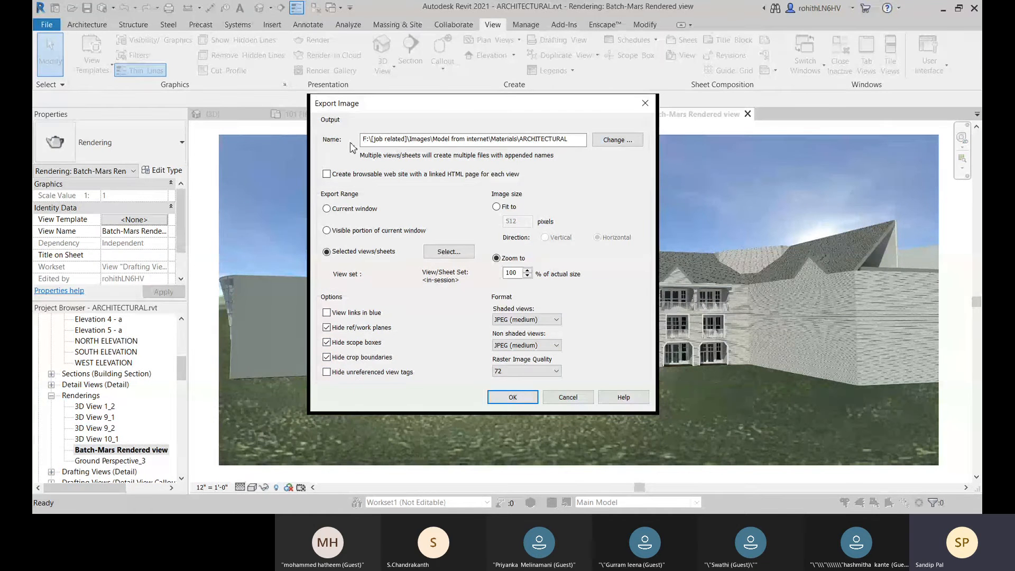
Step: Set the export's output location to the Revit folder on the Desktop, keeping the file name ARCHITECTURAL and all image file types
{"action": "left_click", "coordinate": [607, 144]}
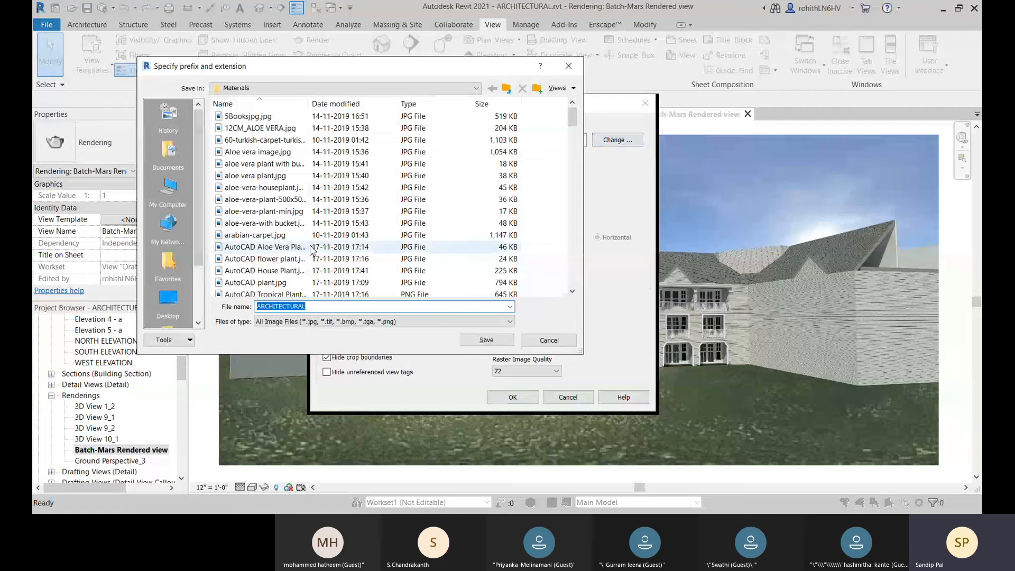
{"action": "left_click", "coordinate": [168, 189]}
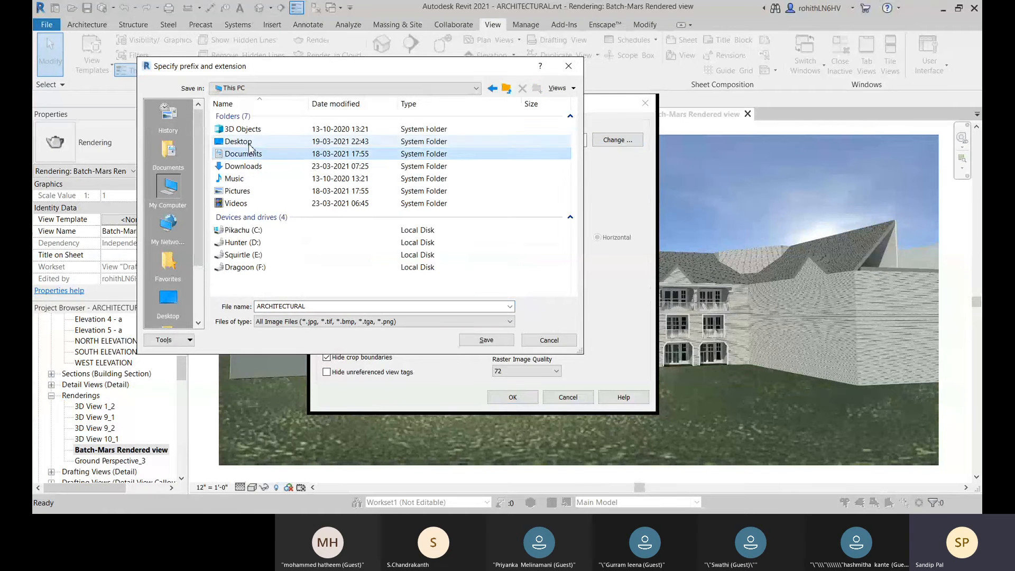
{"action": "double_click", "coordinate": [238, 141]}
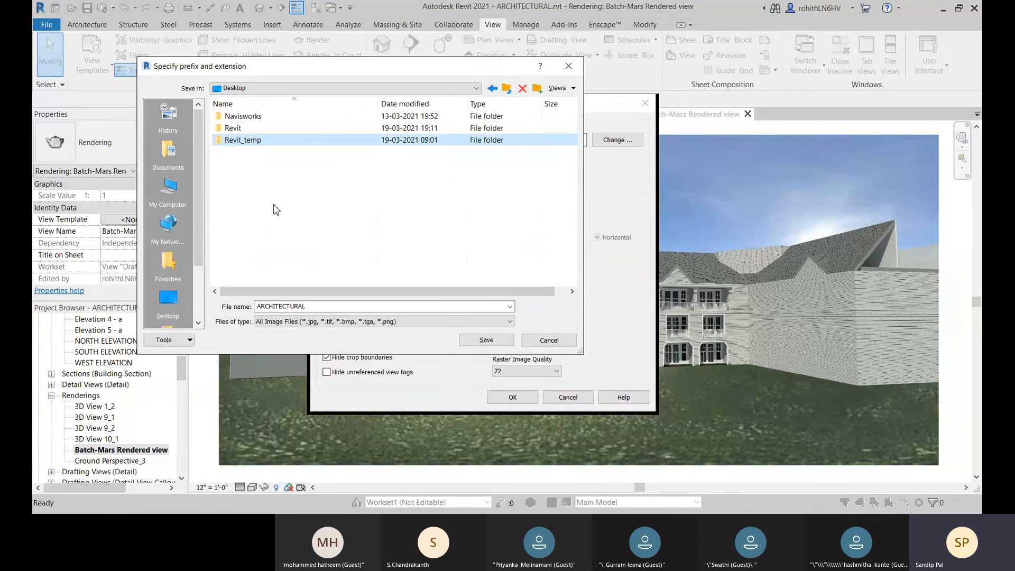
{"action": "double_click", "coordinate": [235, 129]}
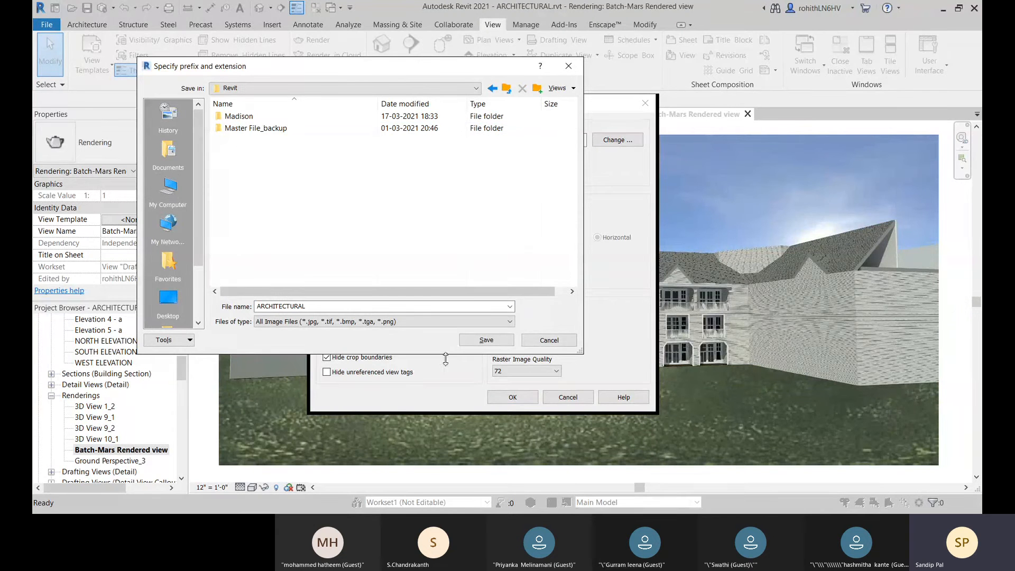
{"action": "left_click", "coordinate": [472, 322]}
{"action": "left_click", "coordinate": [472, 331]}
{"action": "left_click", "coordinate": [485, 340]}
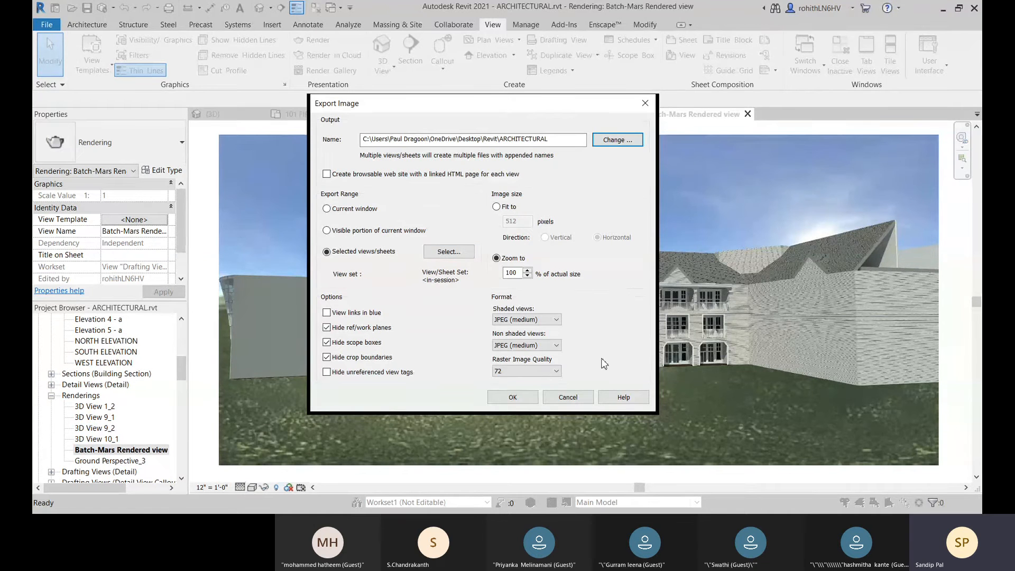
Step: Export the selected view as an image with the settings configured in the image export
{"action": "left_click", "coordinate": [513, 397]}
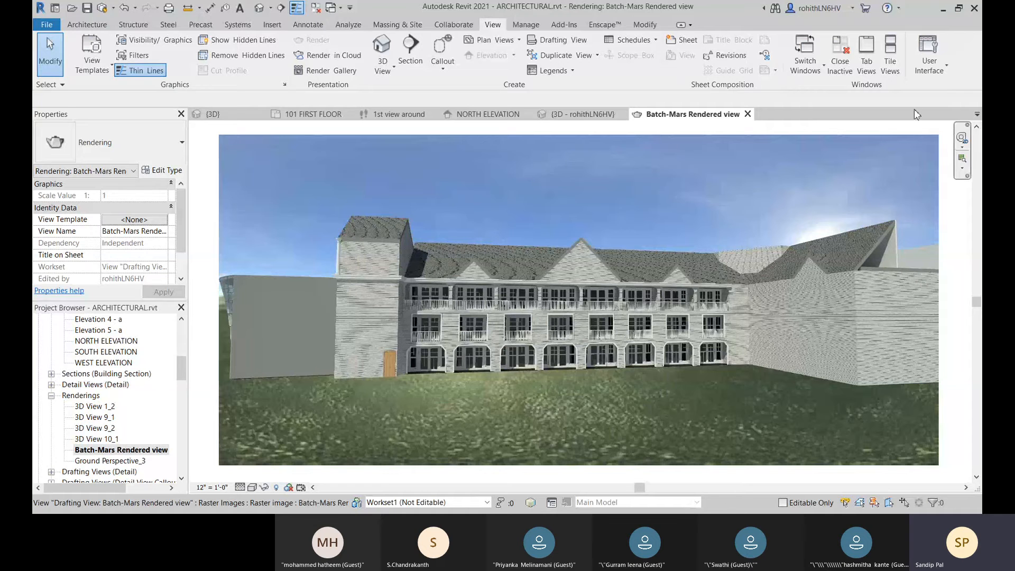
Step: Start another image export limited to selected views/sheets, with the rendering Batch-Mars Rendered view as the chosen view
{"action": "left_click", "coordinate": [47, 24]}
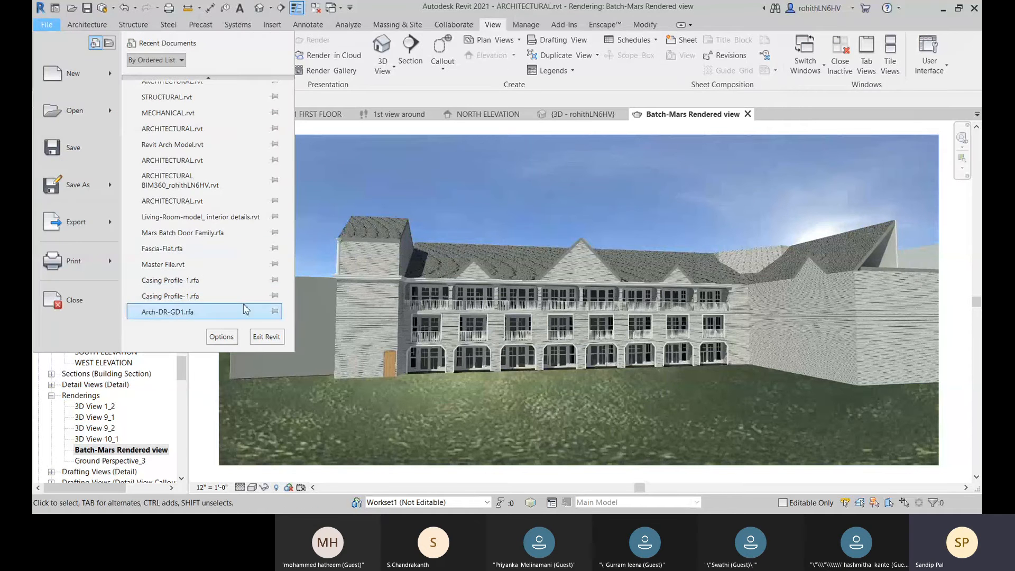
{"action": "mouse_move", "coordinate": [74, 222]}
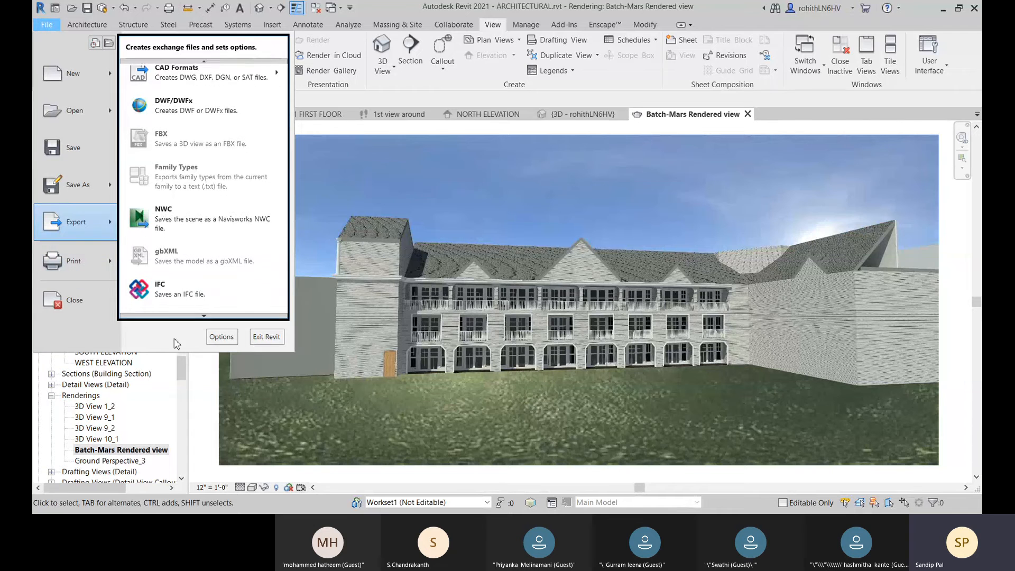
{"action": "mouse_move", "coordinate": [203, 316]}
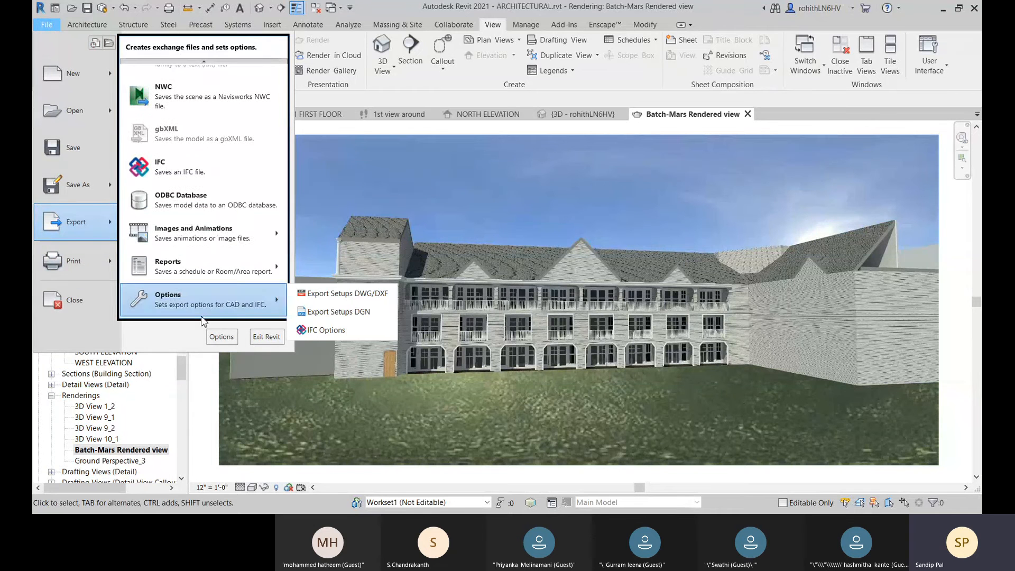
{"action": "mouse_move", "coordinate": [238, 243]}
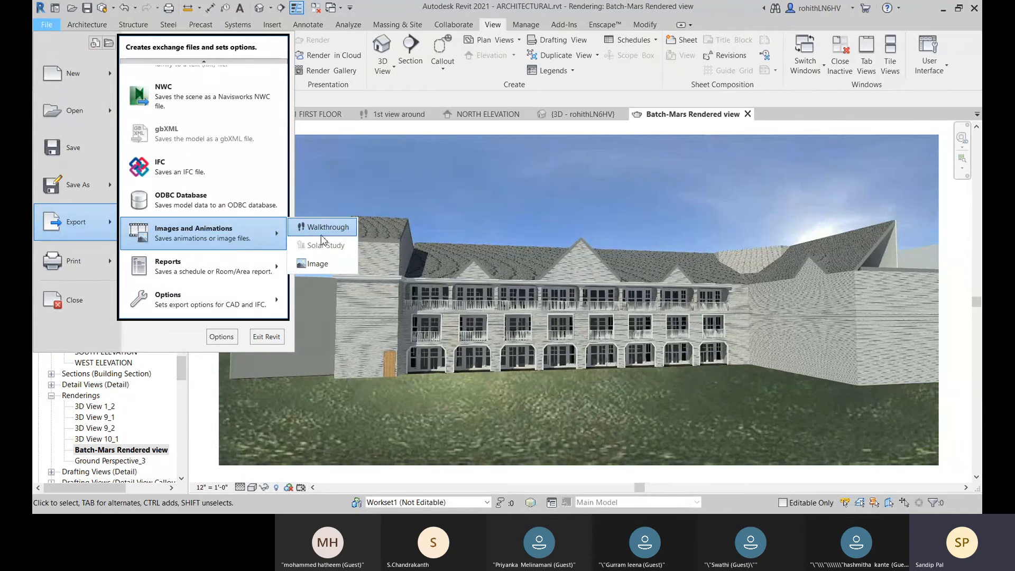
{"action": "left_click", "coordinate": [320, 264]}
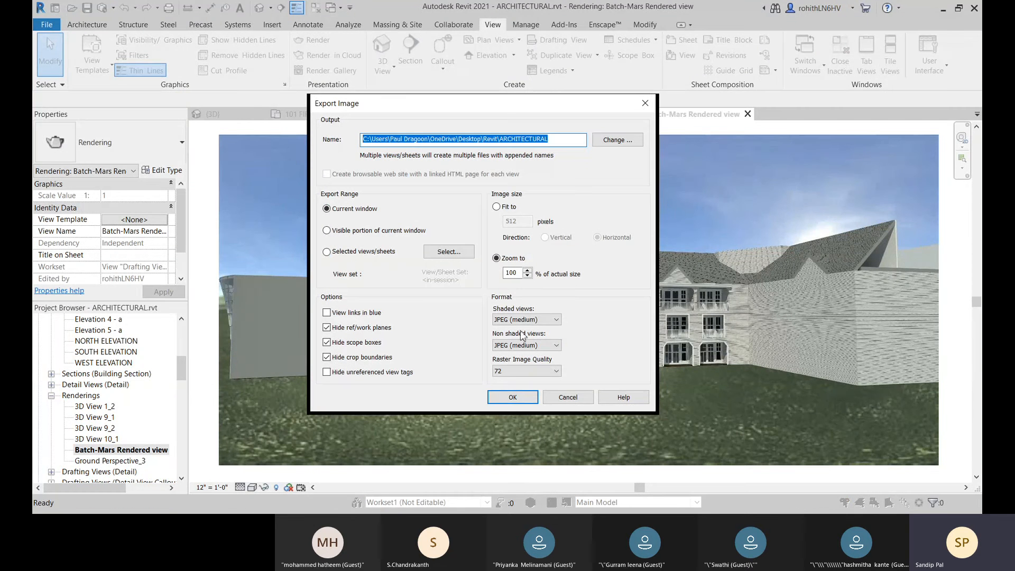
{"action": "left_click", "coordinate": [326, 252]}
{"action": "left_click", "coordinate": [450, 252]}
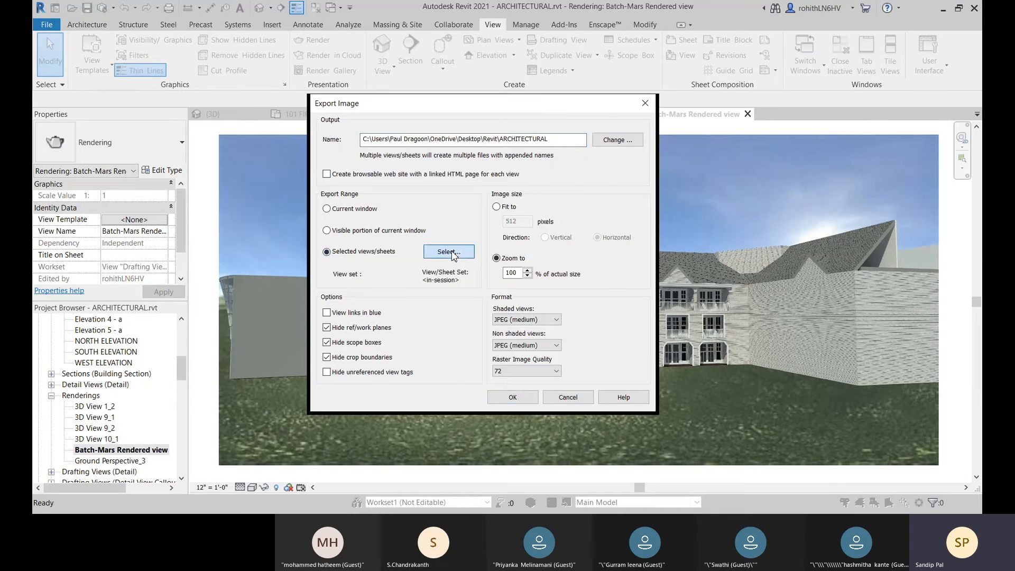
{"action": "scroll", "coordinate": [472, 271], "scroll_direction": "down", "scroll_amount": 10}
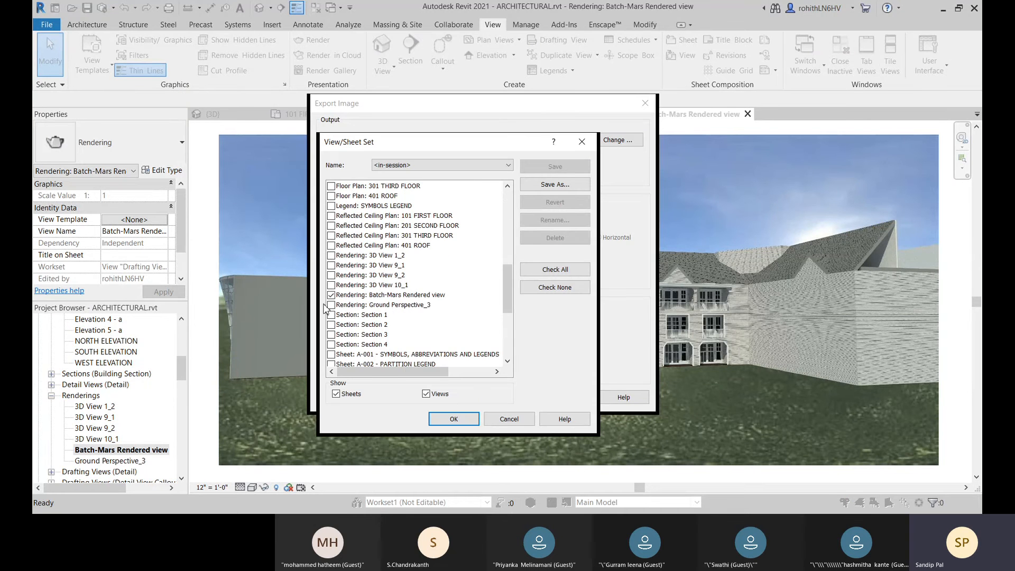
{"action": "left_click", "coordinate": [453, 421]}
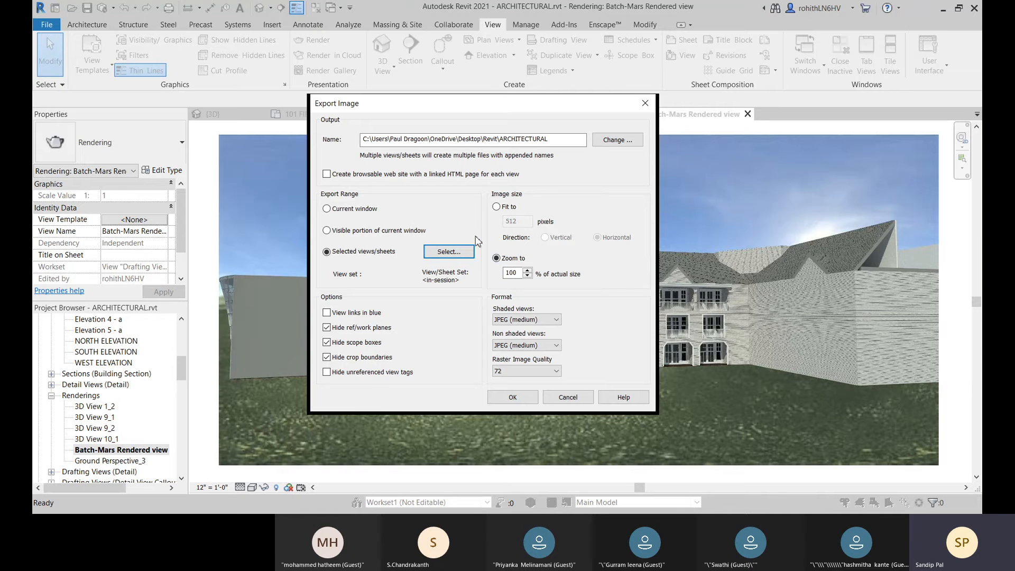
Step: Fit the exported image to 512 pixels in the horizontal direction and export it, replacing the existing file
{"action": "left_click", "coordinate": [497, 207]}
{"action": "left_click", "coordinate": [498, 208]}
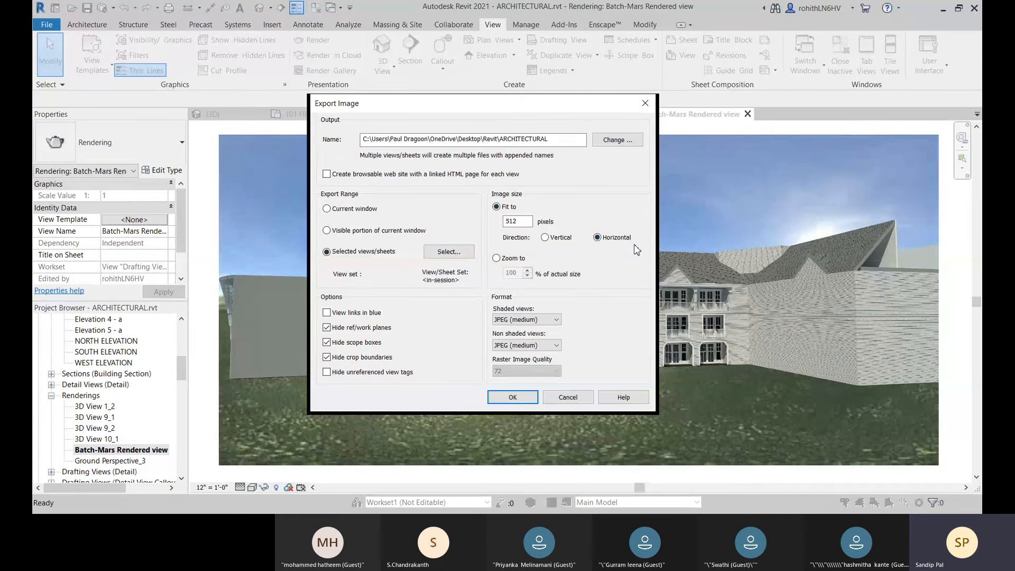
{"action": "left_click", "coordinate": [545, 238]}
{"action": "left_click", "coordinate": [520, 404]}
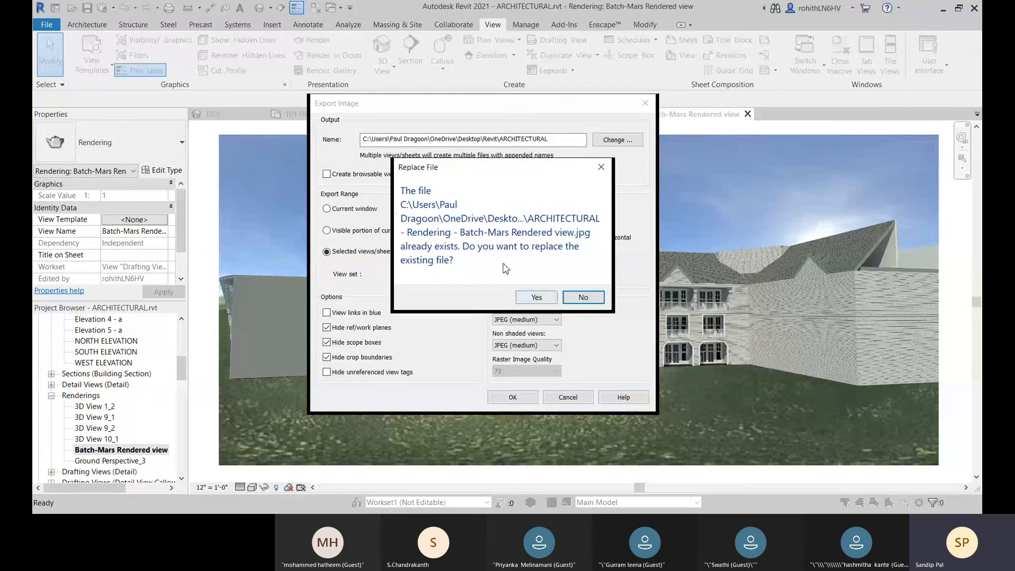
{"action": "left_click", "coordinate": [531, 297]}
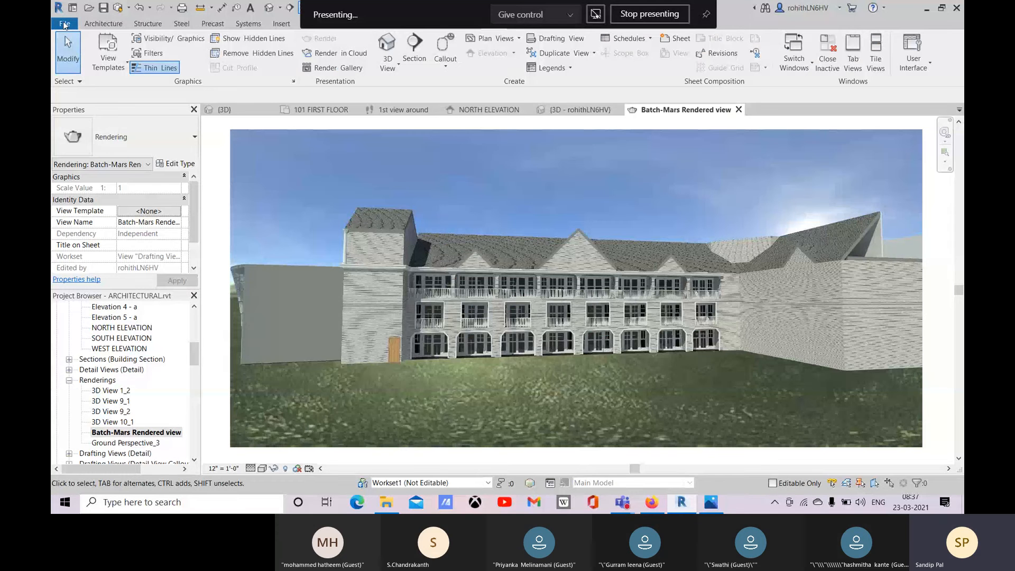
Step: Export the current window as an image with the size set to zoom to 1000 % of actual size
{"action": "left_click", "coordinate": [65, 23]}
{"action": "mouse_move", "coordinate": [128, 217]}
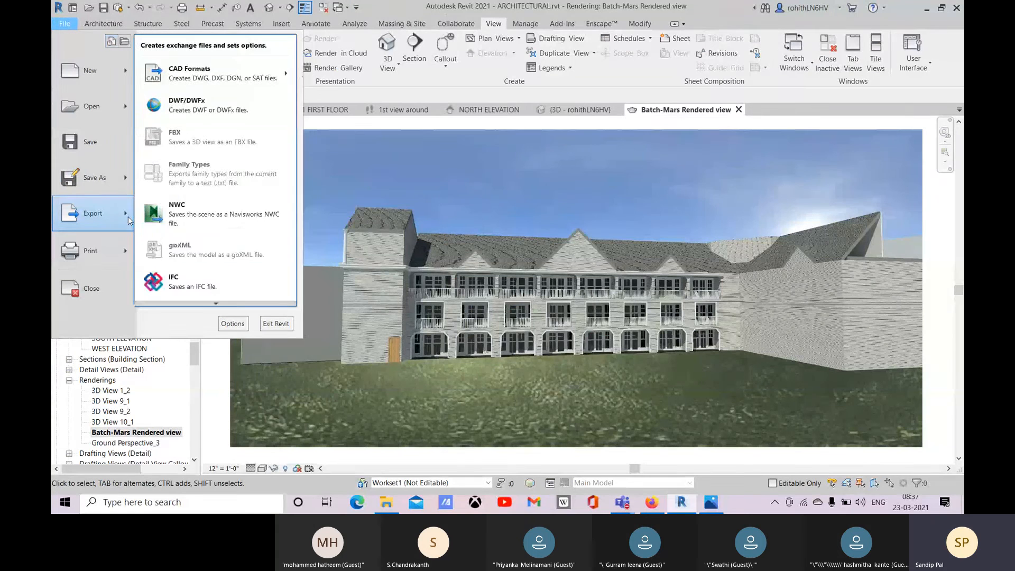
{"action": "mouse_move", "coordinate": [221, 304]}
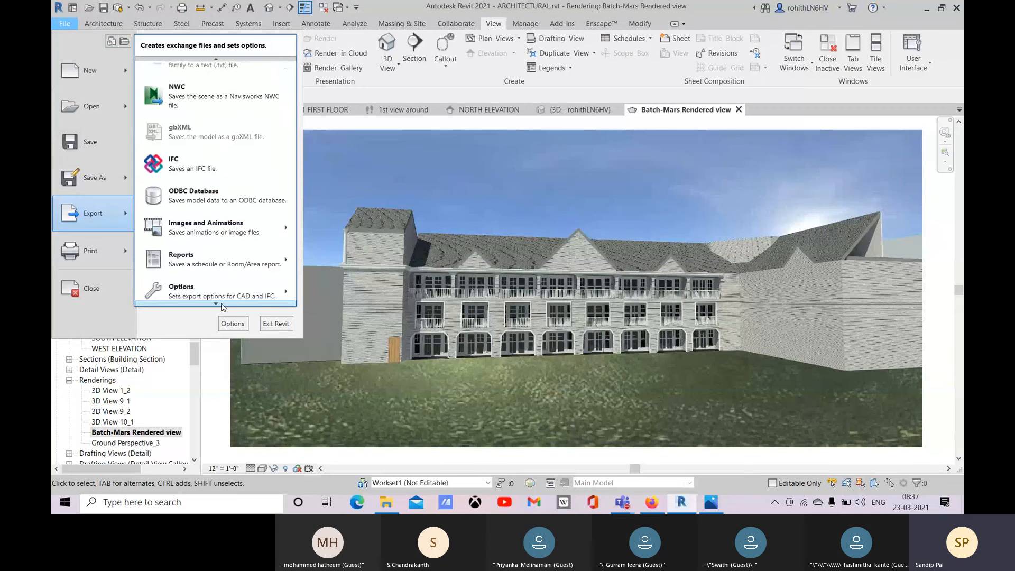
{"action": "mouse_move", "coordinate": [239, 229]}
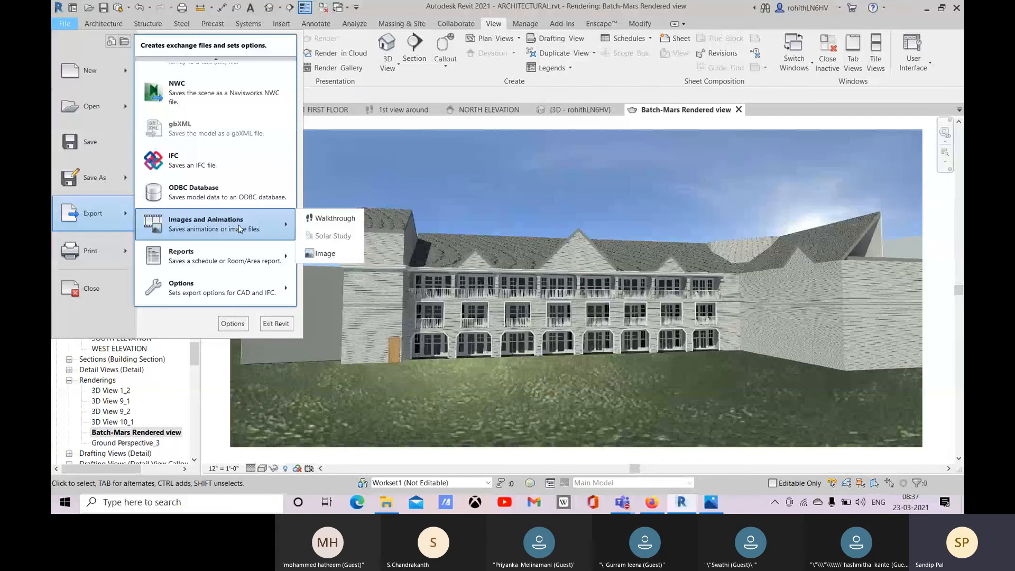
{"action": "left_click", "coordinate": [325, 253]}
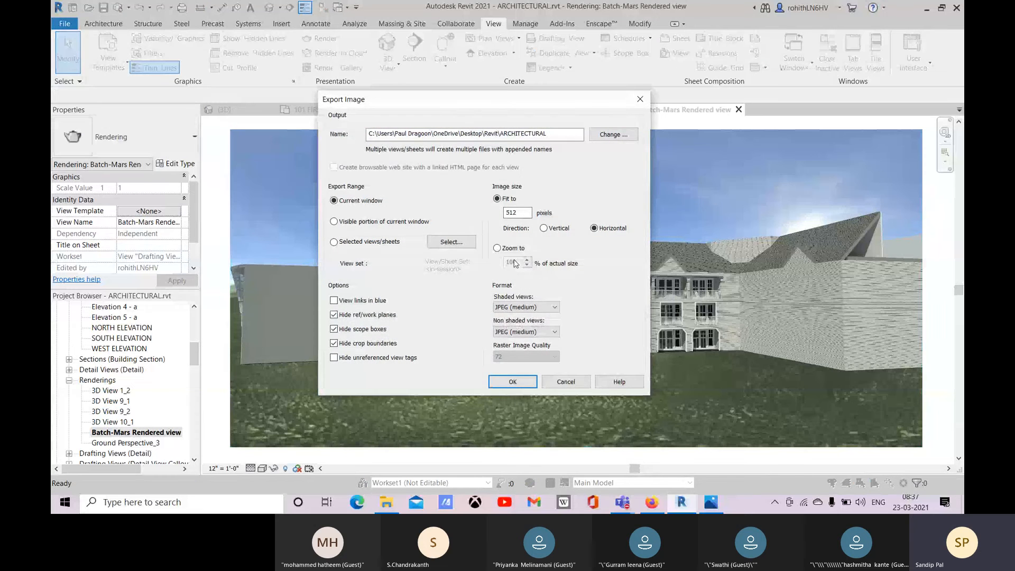
{"action": "left_click", "coordinate": [497, 248]}
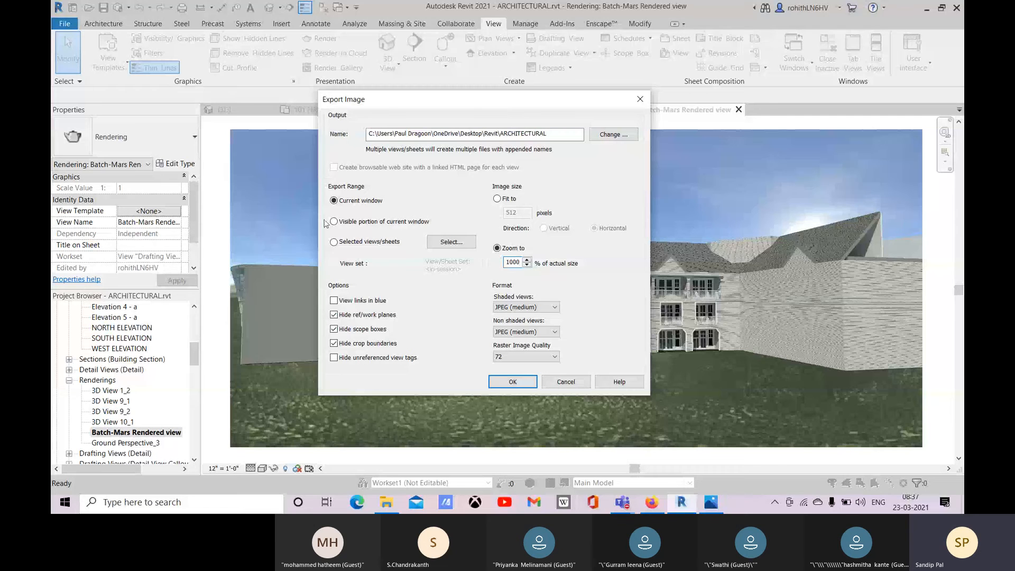
{"action": "left_click", "coordinate": [513, 380]}
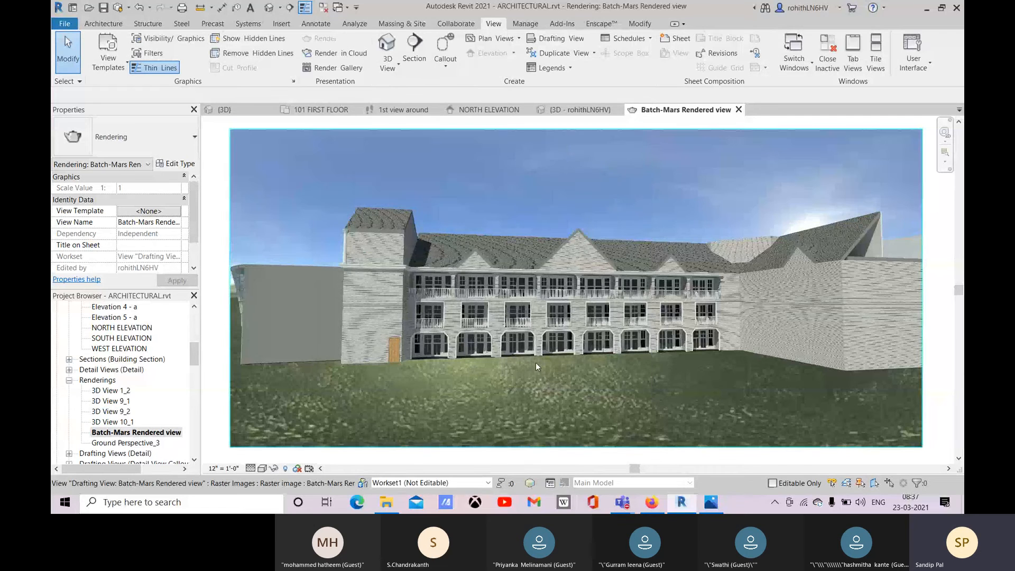
Step: Open ARCHITECTURAL - Rendering - Batch-Mars Rendered view.jpg from File Explorer to check it, and close the Photos and File Explorer windows
{"action": "left_click", "coordinate": [387, 505]}
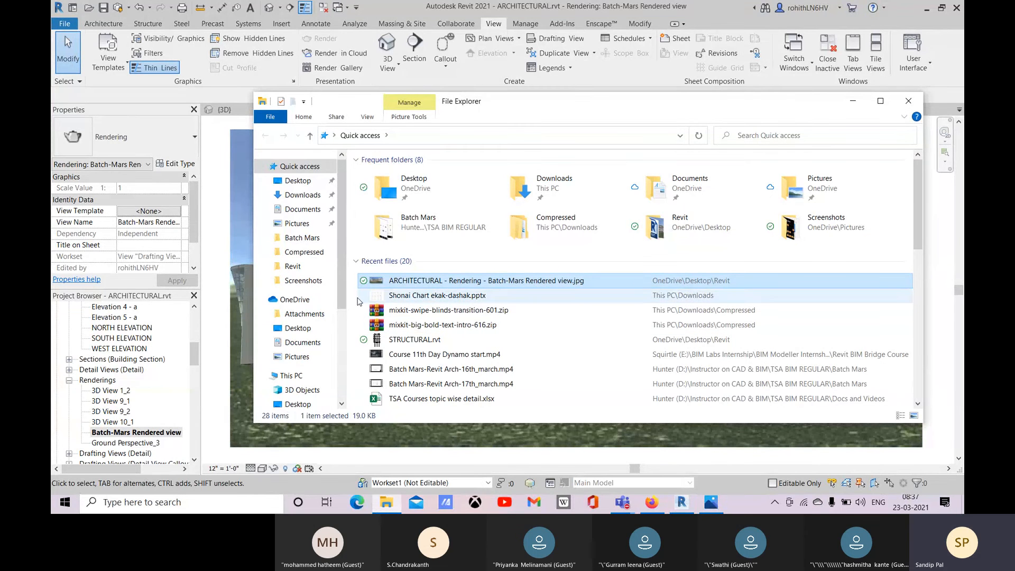
{"action": "double_click", "coordinate": [422, 280]}
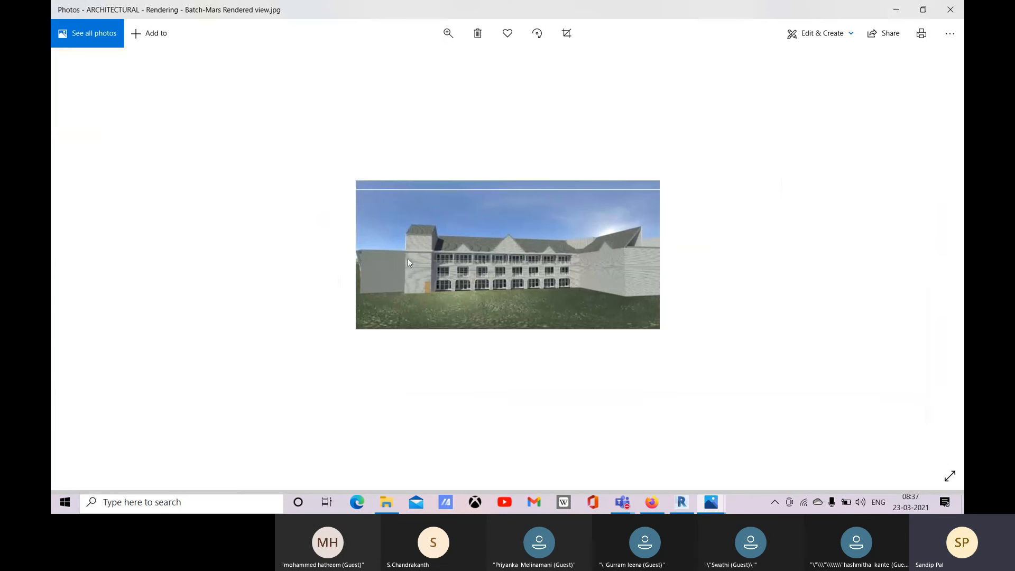
{"action": "mouse_move", "coordinate": [714, 504]}
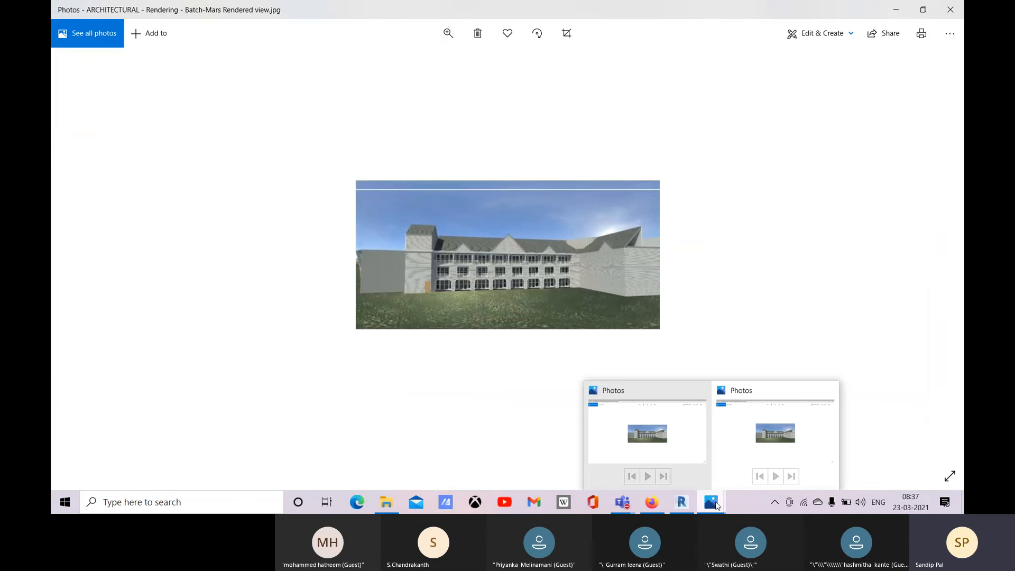
{"action": "left_click", "coordinate": [829, 390]}
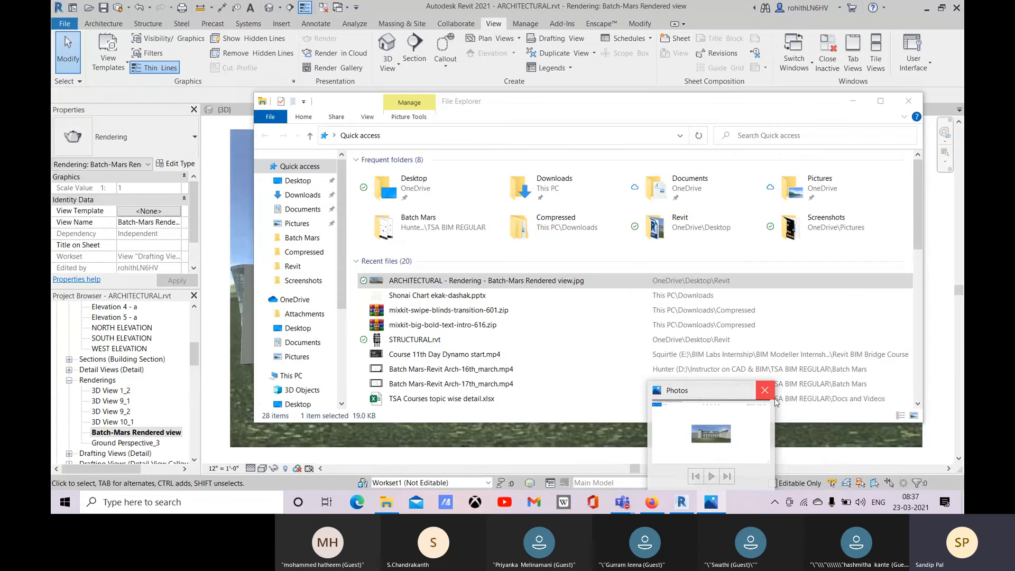
{"action": "left_click", "coordinate": [767, 392]}
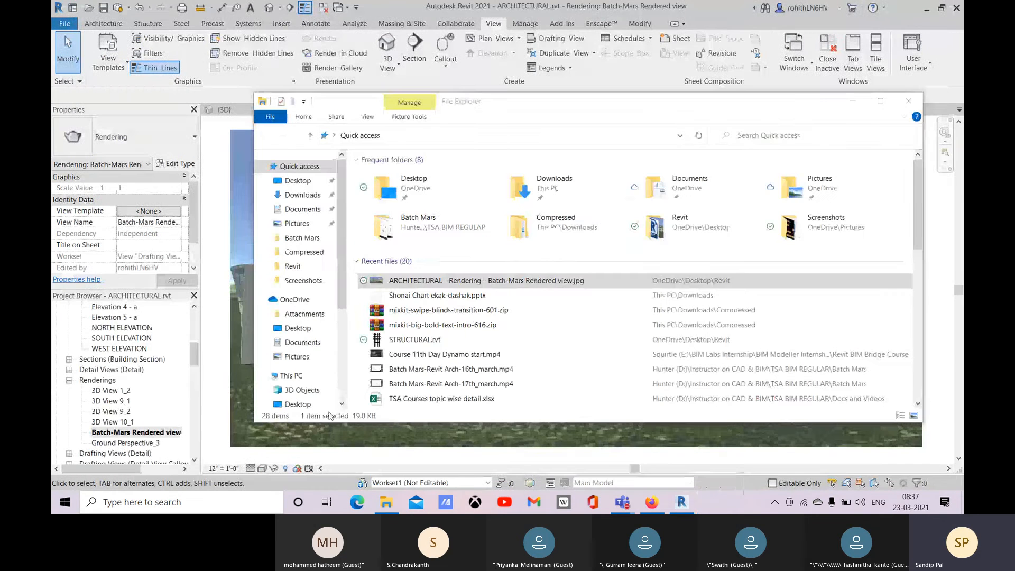
{"action": "left_click", "coordinate": [904, 103]}
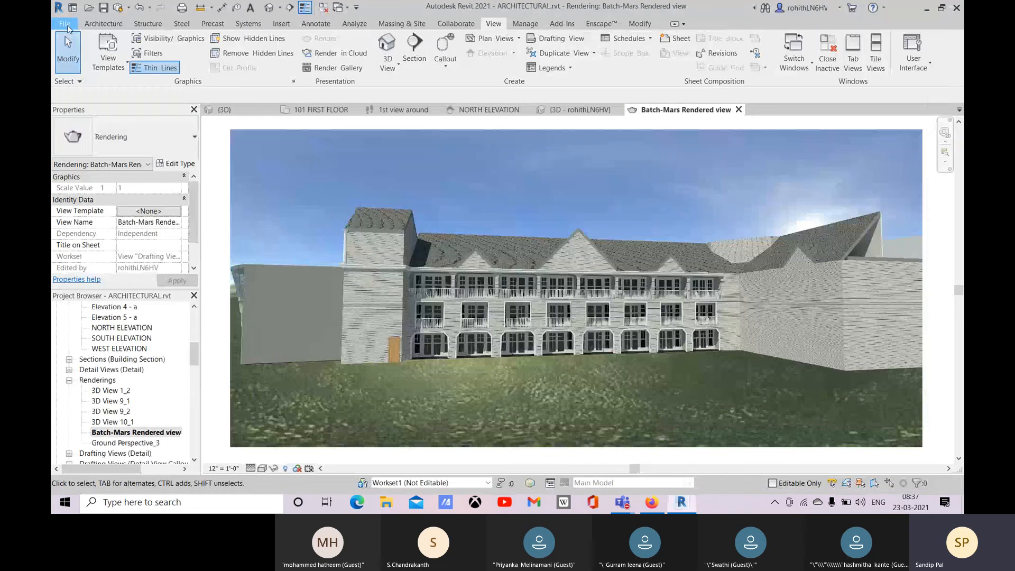
Step: Export the selected rendering Batch-Mars Rendered view as an image at 1,000 % of actual size, replacing the existing file
{"action": "left_click", "coordinate": [65, 23]}
{"action": "mouse_move", "coordinate": [123, 218]}
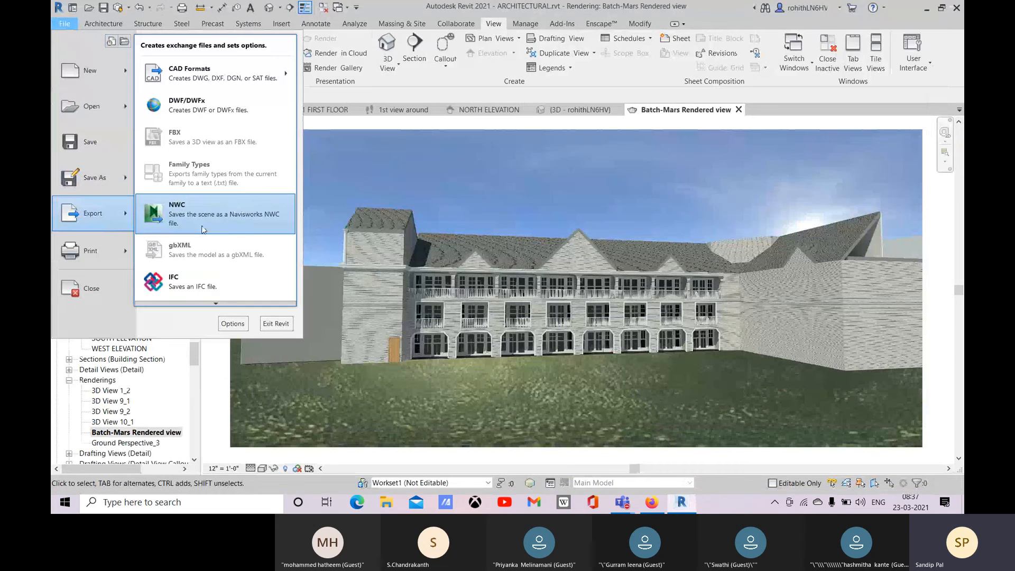
{"action": "mouse_move", "coordinate": [216, 304]}
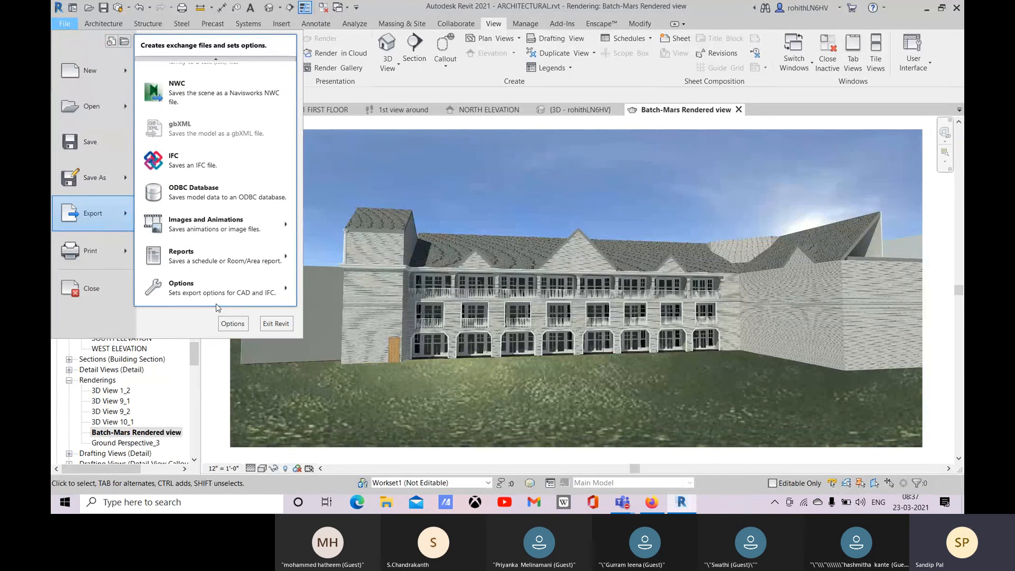
{"action": "mouse_move", "coordinate": [281, 232]}
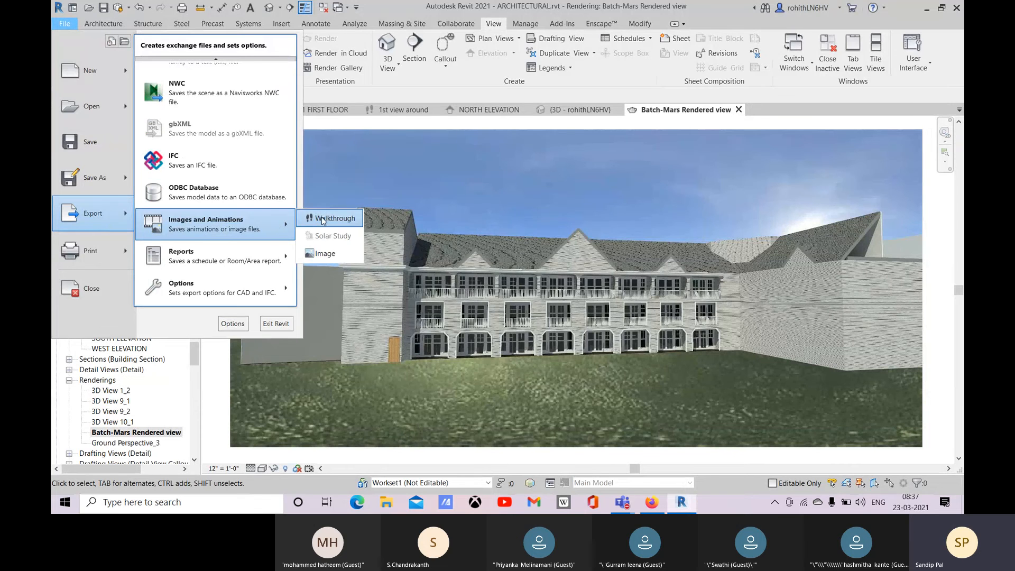
{"action": "left_click", "coordinate": [327, 253]}
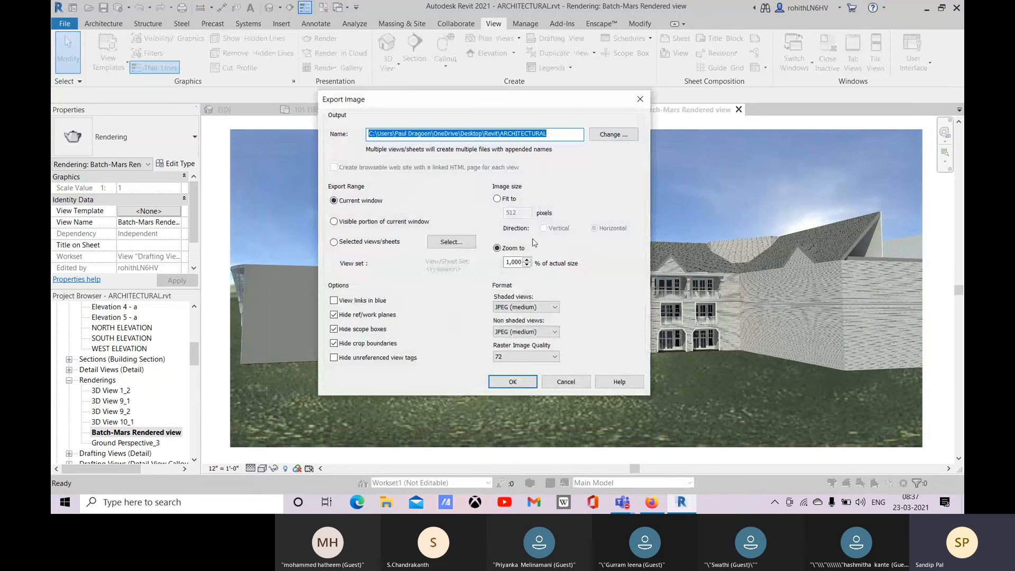
{"action": "left_click", "coordinate": [335, 244]}
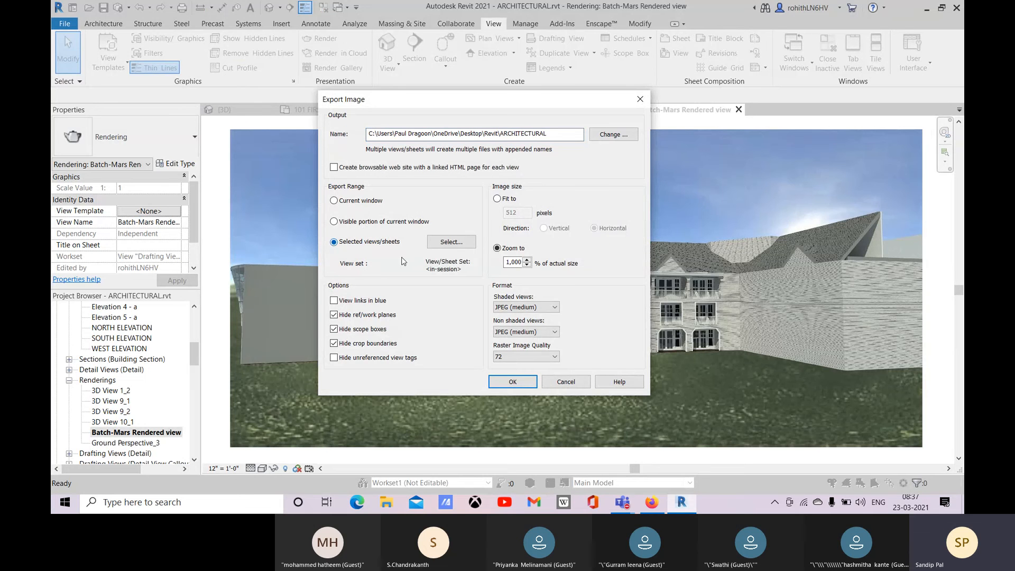
{"action": "left_click", "coordinate": [451, 242]}
{"action": "scroll", "coordinate": [370, 306], "scroll_direction": "down", "scroll_amount": 8}
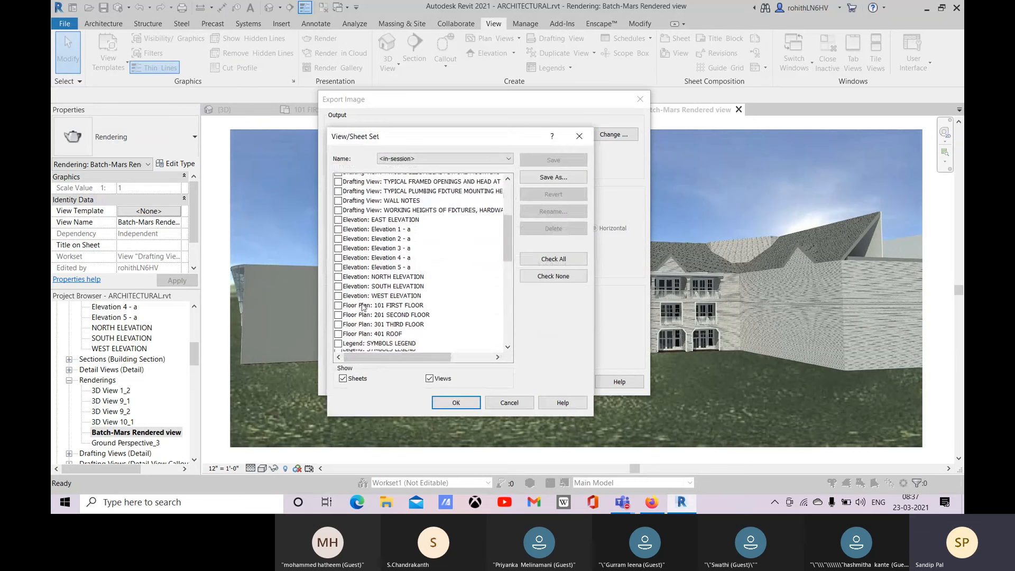
{"action": "left_click", "coordinate": [456, 403]}
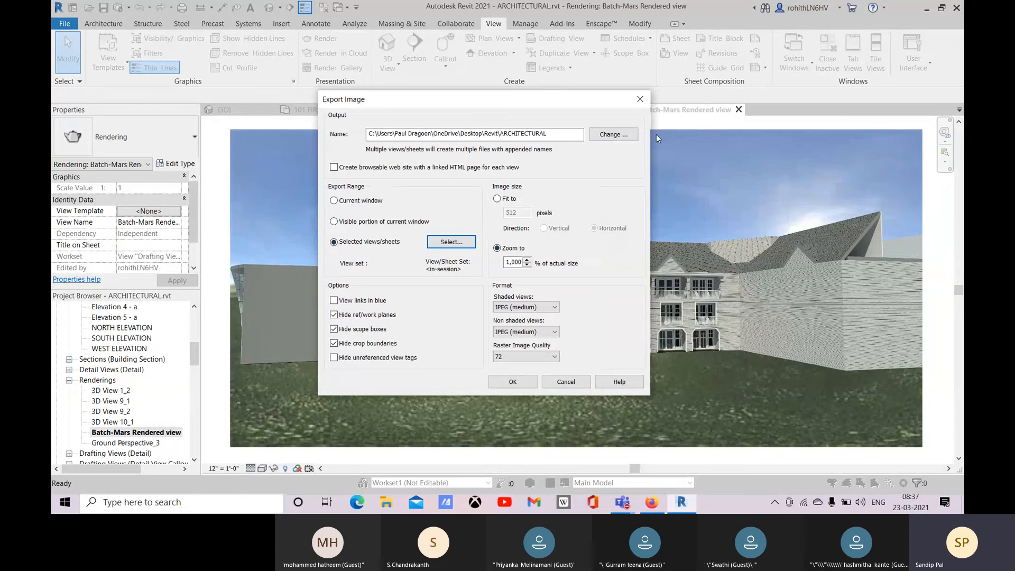
{"action": "left_click", "coordinate": [513, 381]}
{"action": "left_click", "coordinate": [536, 286]}
Step: Open the re-exported ARCHITECTURAL - Rendering - Batch-Mars Rendered view.jpg from File Explorer's recent files to check it
{"action": "left_click", "coordinate": [388, 503]}
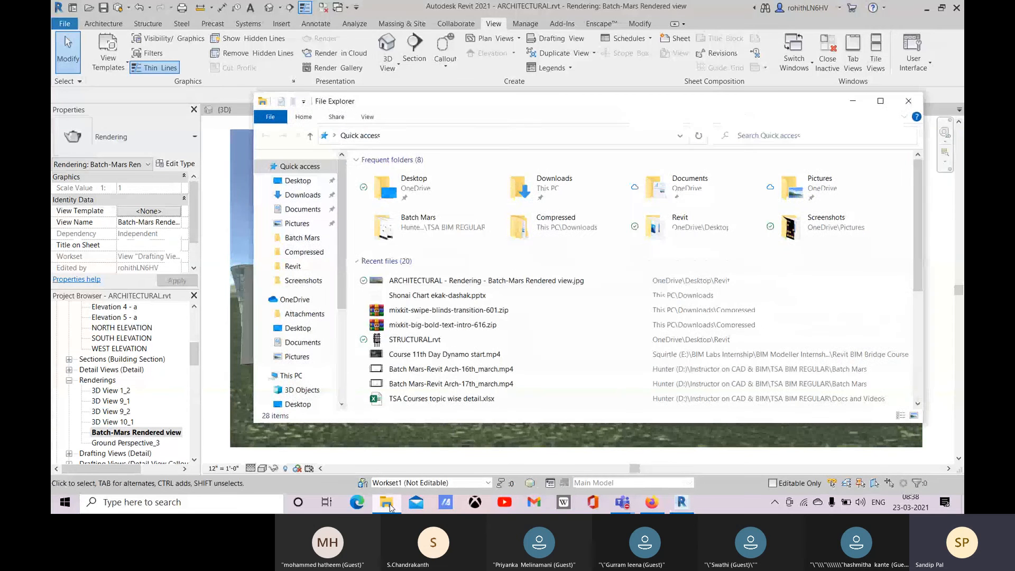
{"action": "double_click", "coordinate": [433, 282]}
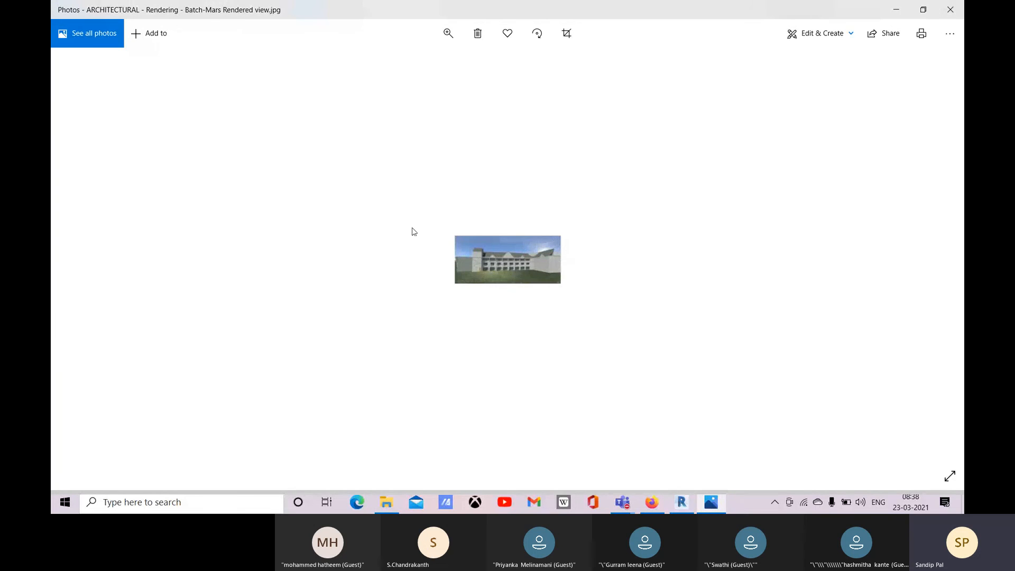
Step: Close the Photos window and start another image export in Revit with the size set to zoom to 10,000 % of actual size
{"action": "left_click", "coordinate": [958, 9]}
{"action": "left_click", "coordinate": [64, 23]}
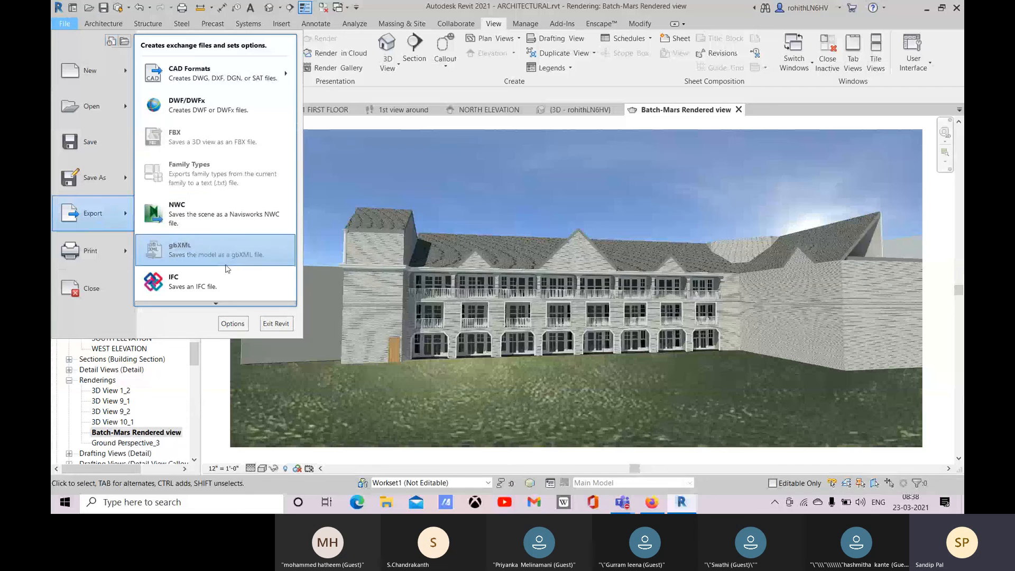
{"action": "scroll", "coordinate": [218, 302], "scroll_direction": "down", "scroll_amount": 4}
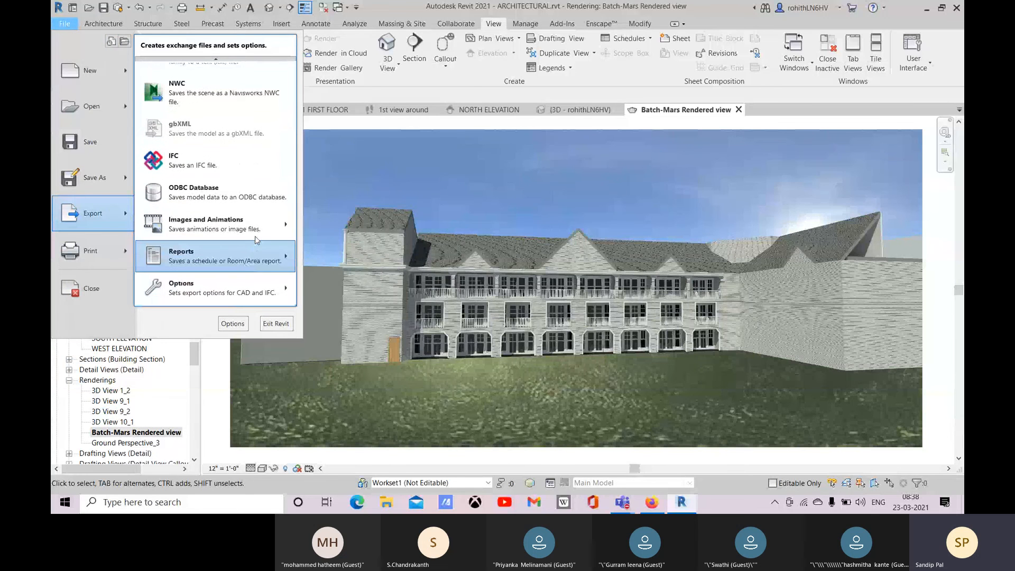
{"action": "mouse_move", "coordinate": [258, 230]}
{"action": "left_click", "coordinate": [337, 257]}
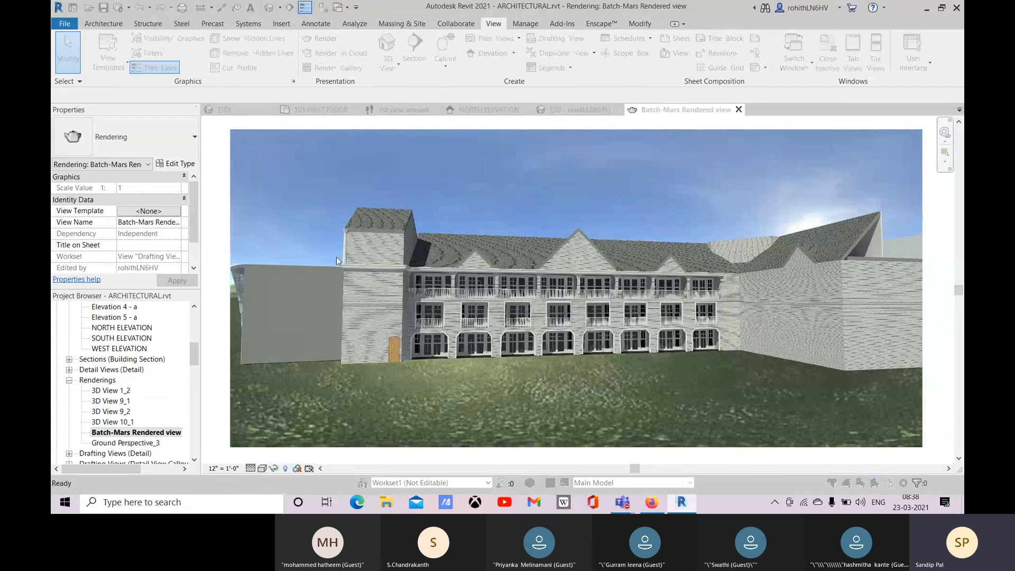
{"action": "left_click", "coordinate": [516, 262]}
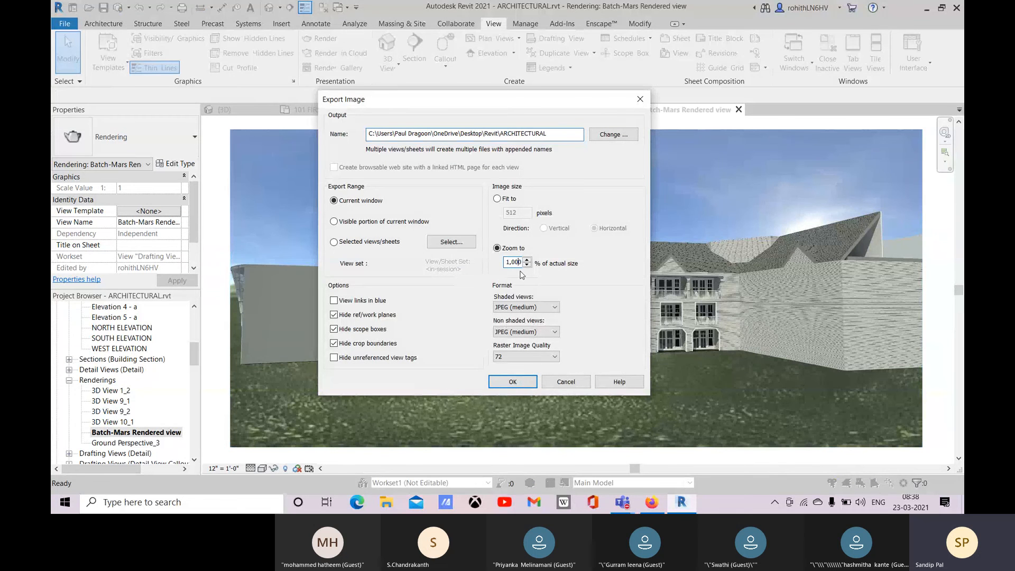
{"action": "type", "text": "00"}
Step: Export the selected rendering Batch-Mars Rendered view with these image settings, replacing the existing file
{"action": "left_click", "coordinate": [339, 243]}
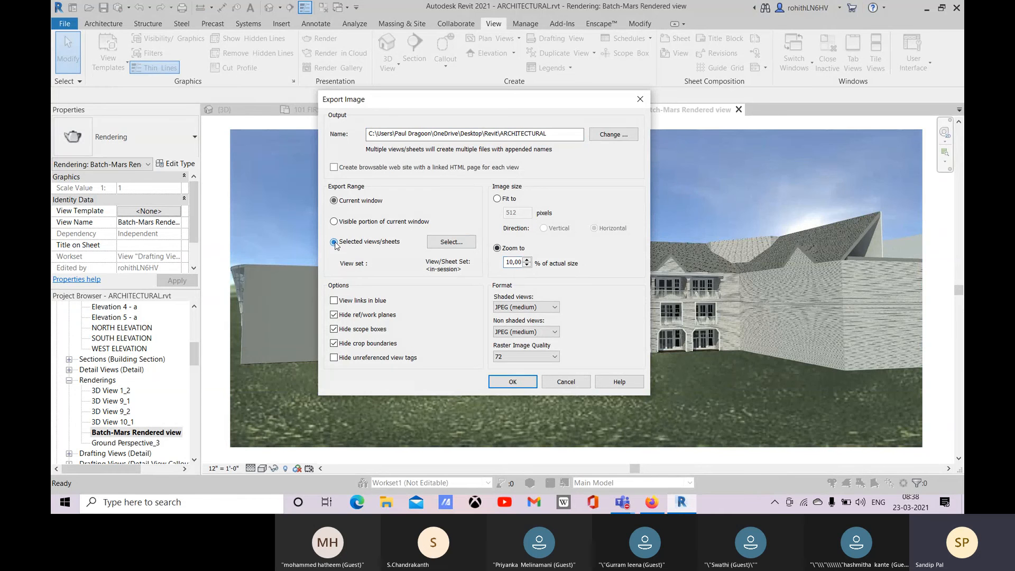
{"action": "left_click", "coordinate": [450, 242]}
{"action": "scroll", "coordinate": [423, 291], "scroll_direction": "down", "scroll_amount": 4}
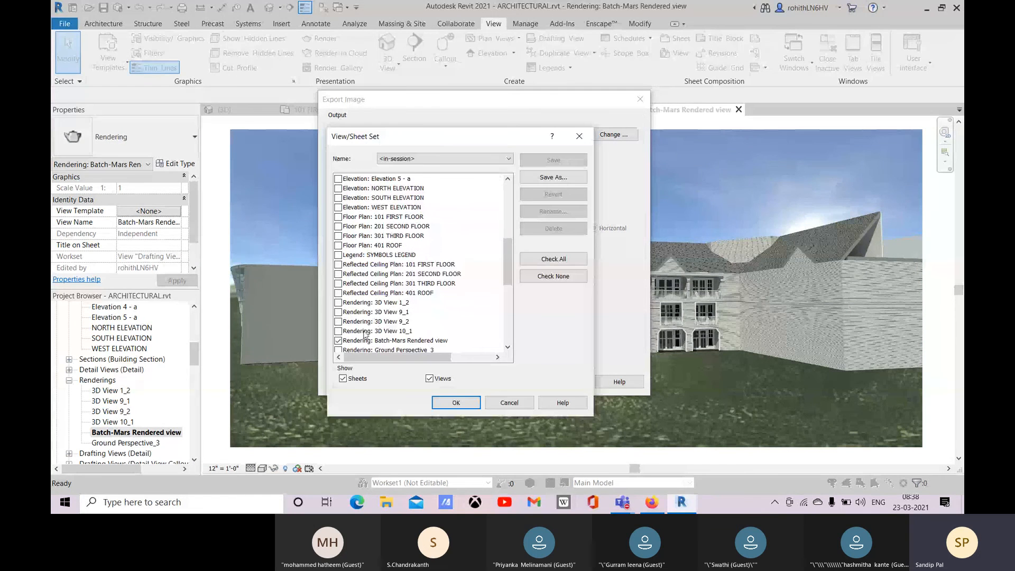
{"action": "left_click", "coordinate": [455, 403]}
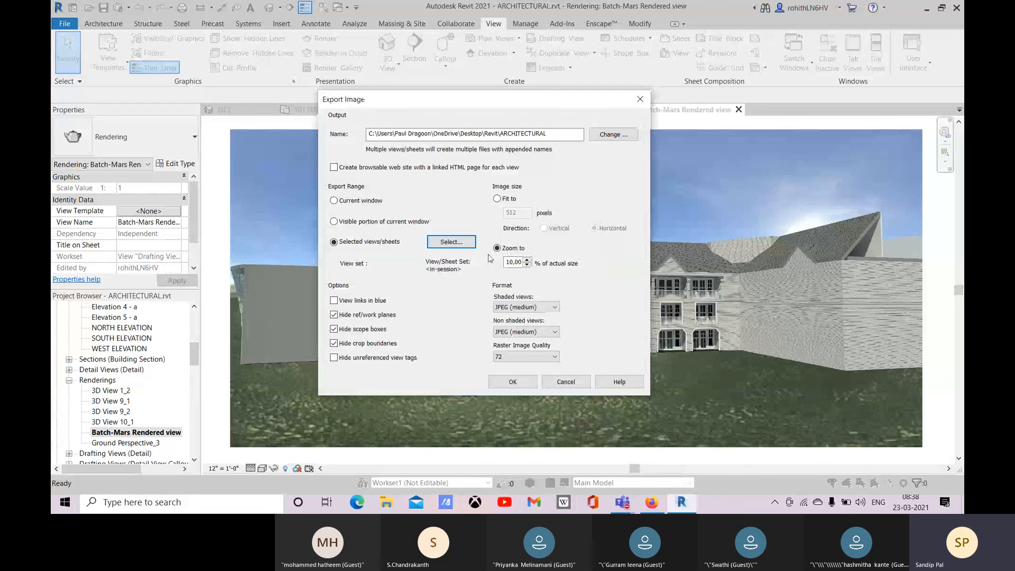
{"action": "left_click", "coordinate": [513, 383]}
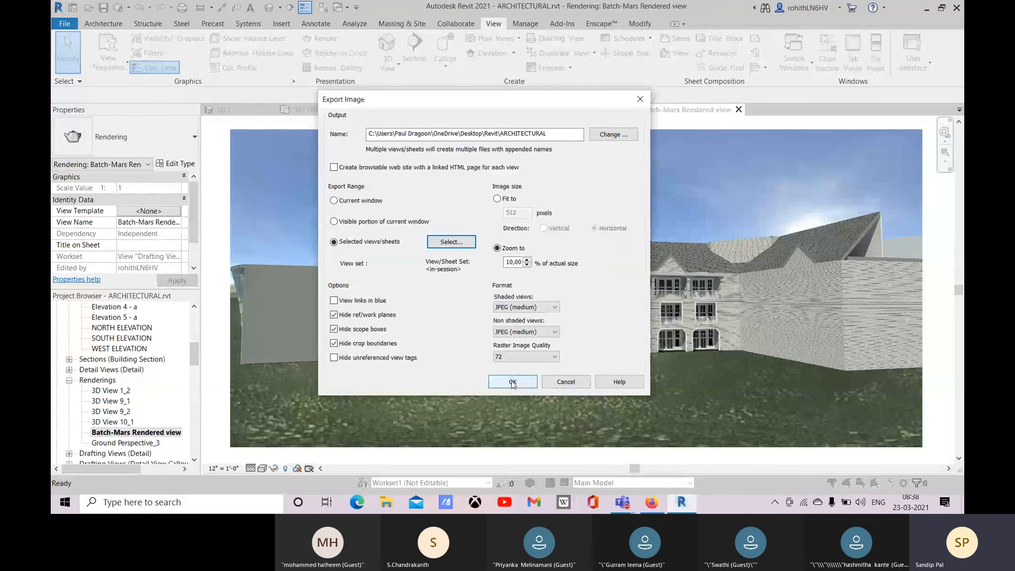
{"action": "left_click", "coordinate": [543, 286]}
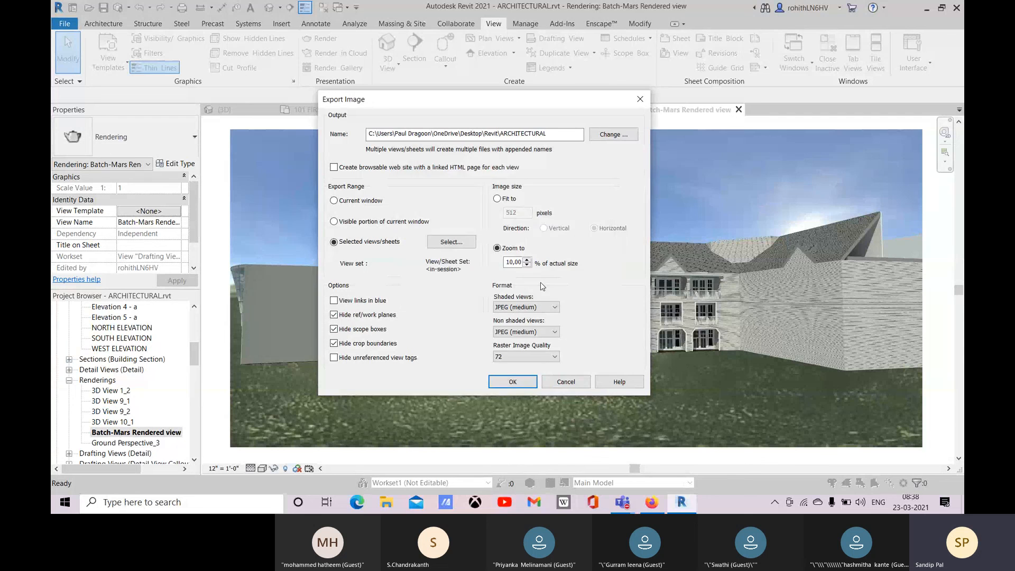
Step: Open ARCHITECTURAL - Rendering - Batch-Mars Rendered view.jpg from File Explorer's recent files to check the enlarged export
{"action": "left_click", "coordinate": [394, 504]}
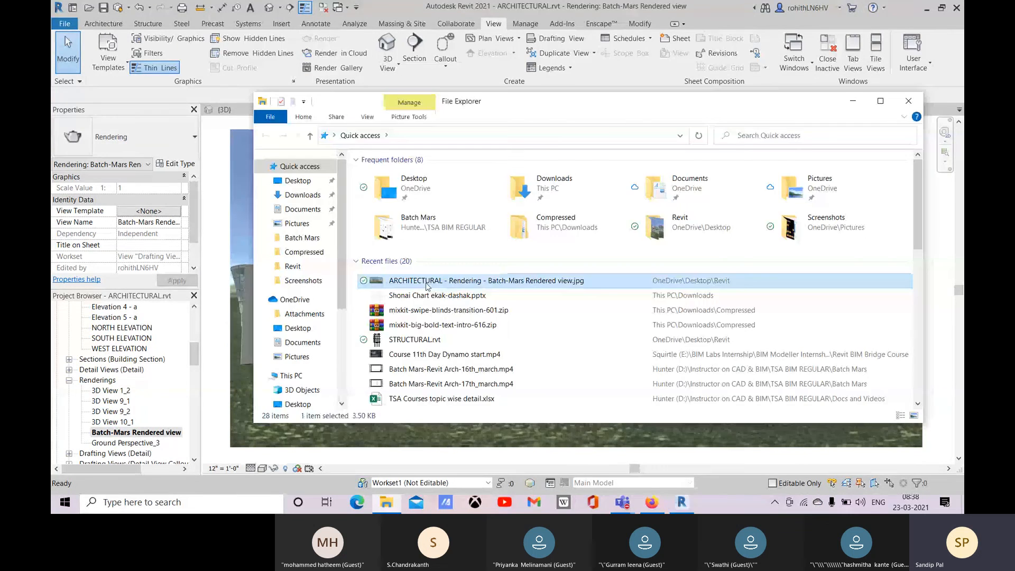
{"action": "double_click", "coordinate": [424, 317]}
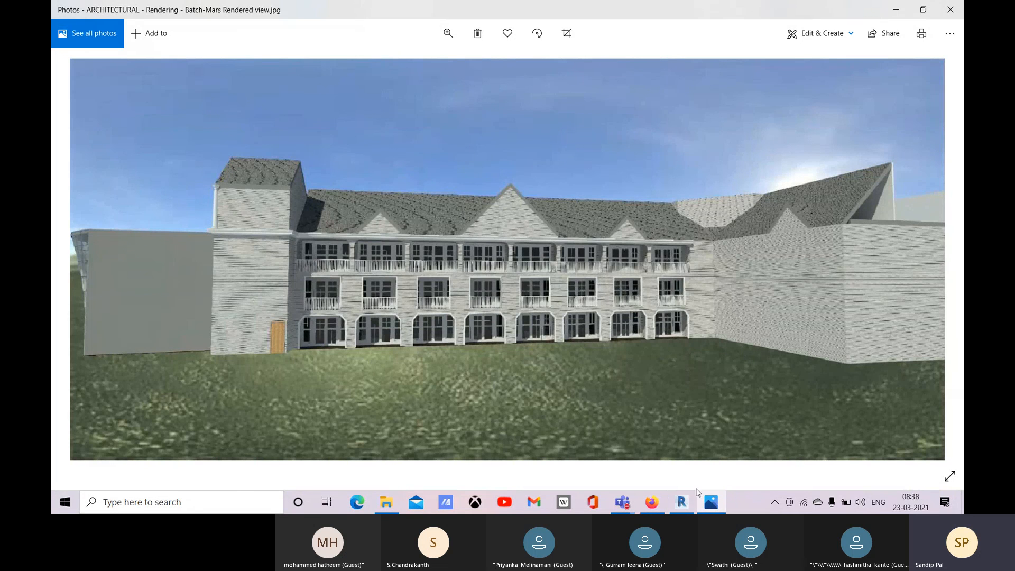
{"action": "mouse_move", "coordinate": [687, 506]}
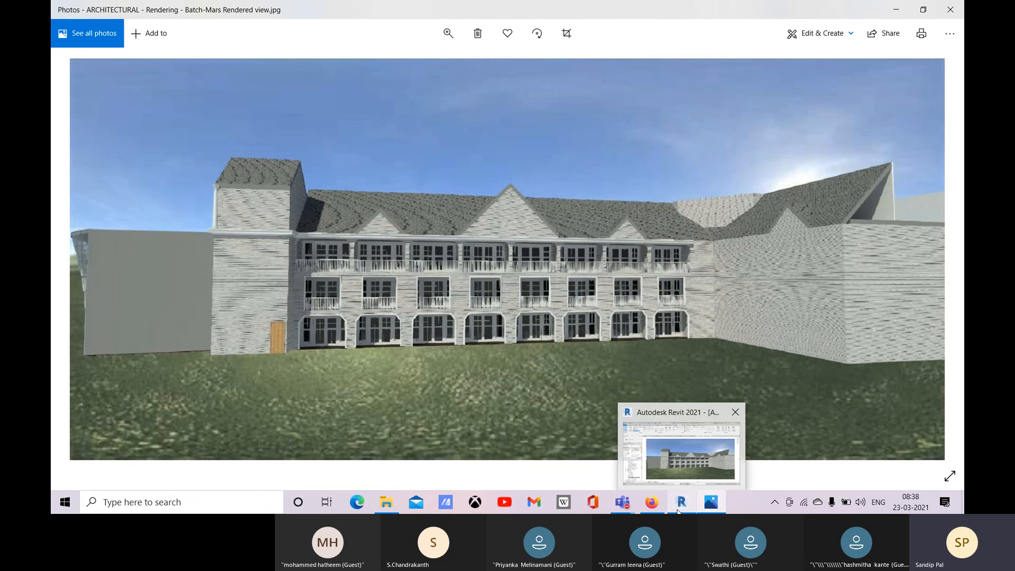
{"action": "left_click", "coordinate": [728, 425]}
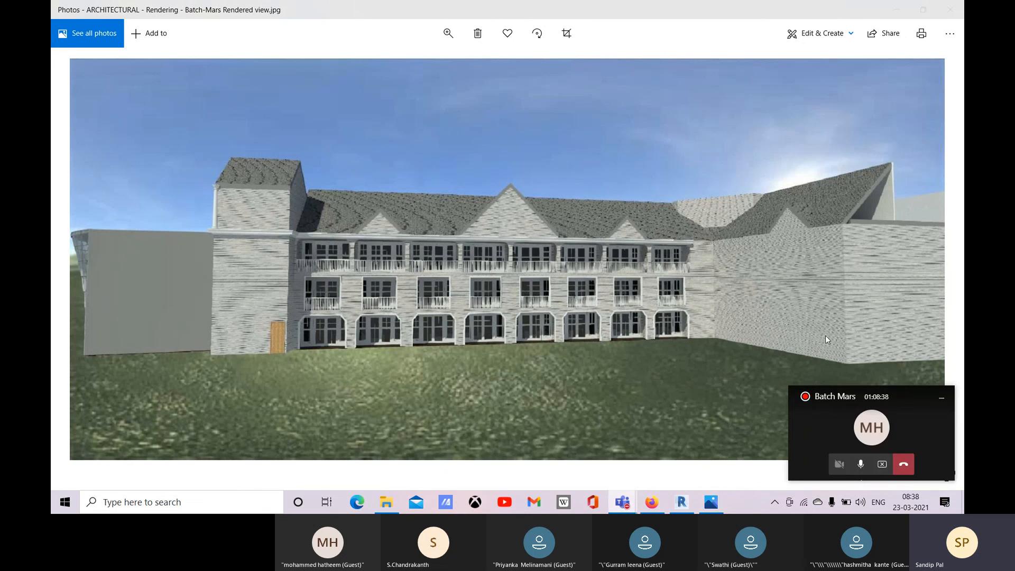
{"action": "left_click", "coordinate": [882, 464]}
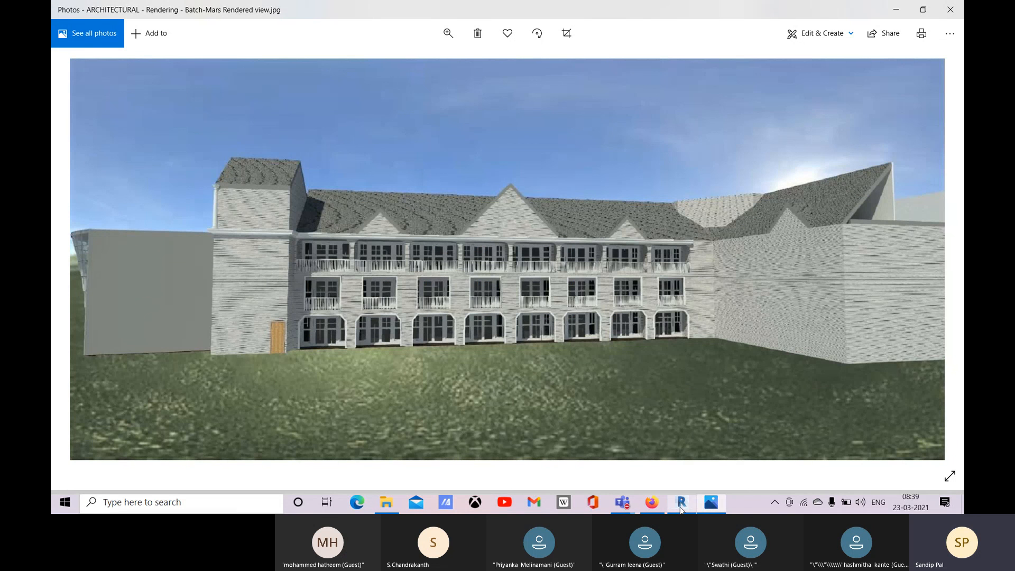
{"action": "mouse_move", "coordinate": [682, 509]}
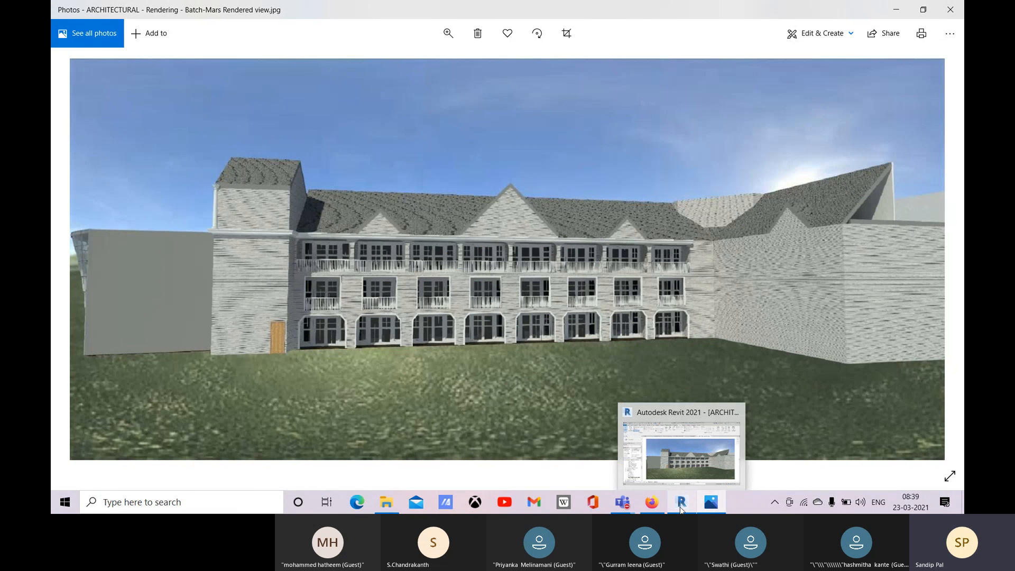
{"action": "left_click", "coordinate": [697, 461]}
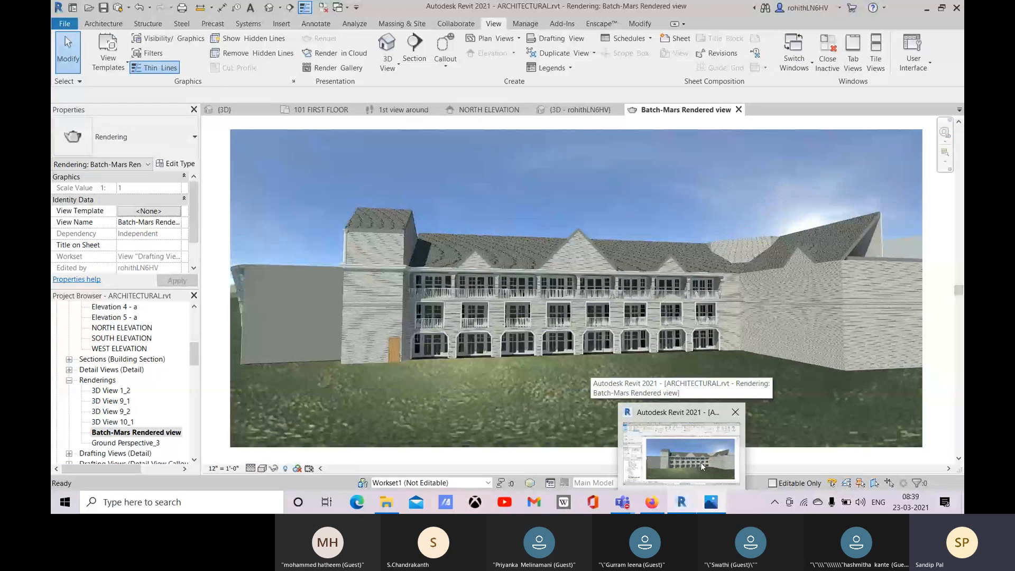
Step: Switch to the Batch Mars meeting in Microsoft Teams and stop the meeting recording
{"action": "mouse_move", "coordinate": [624, 504]}
{"action": "left_click", "coordinate": [711, 443]}
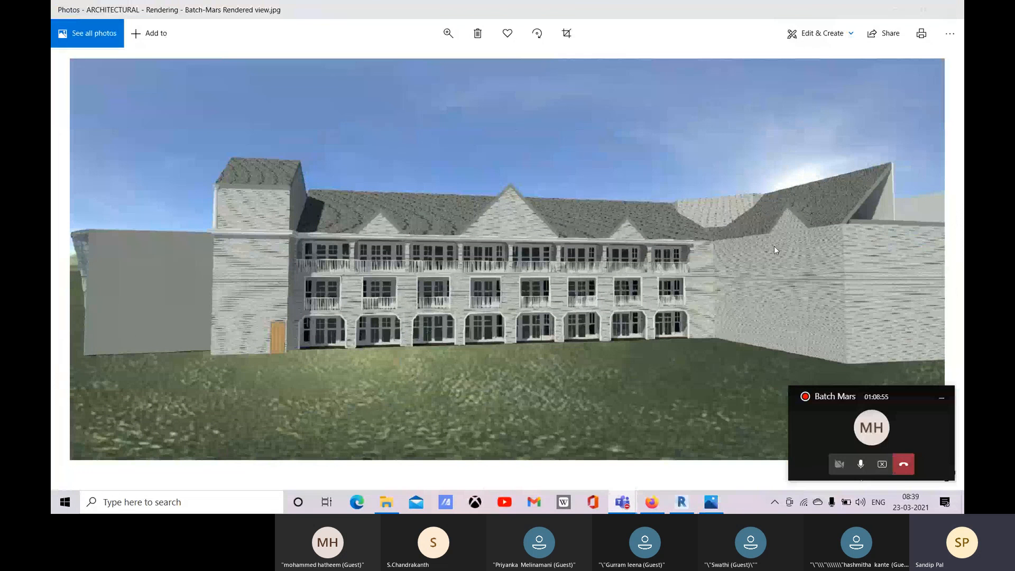
{"action": "left_click", "coordinate": [873, 445]}
{"action": "left_click", "coordinate": [735, 155]}
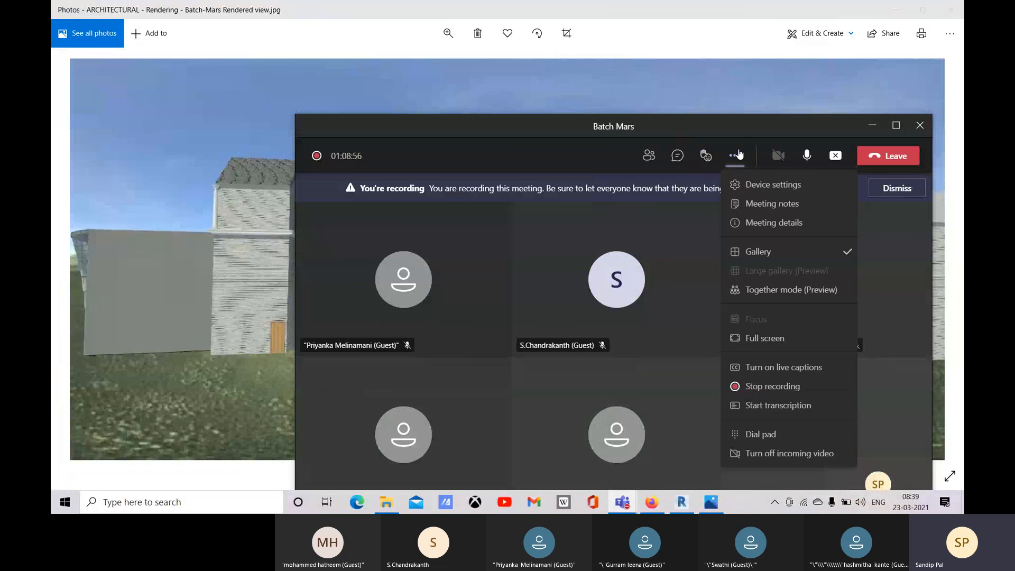
{"action": "left_click", "coordinate": [792, 394]}
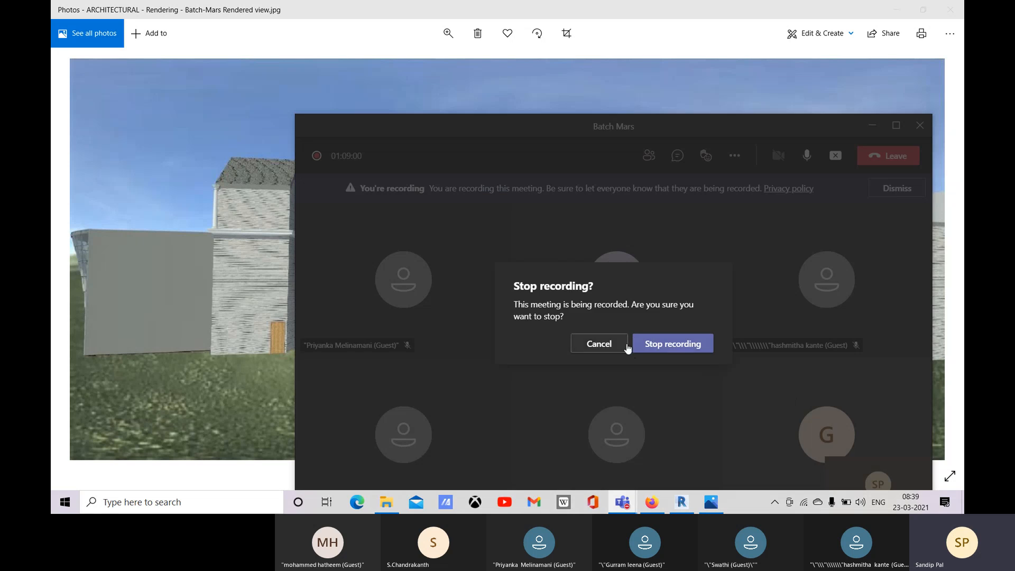